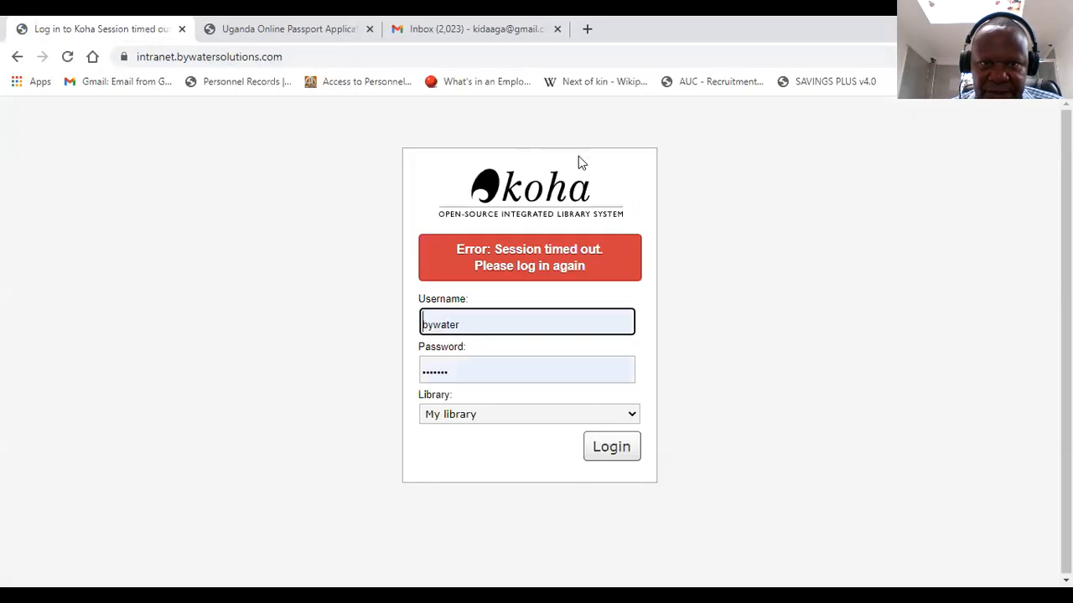
Step: Log back in with the saved 'bywater' login and open the Cataloging module
left_click(468, 326)
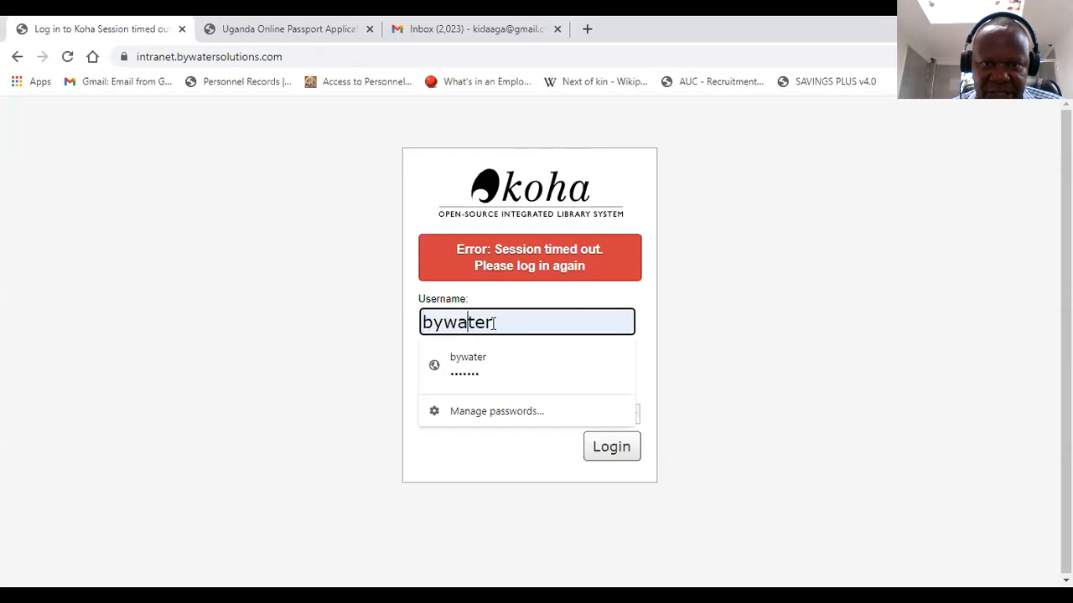
left_click(475, 377)
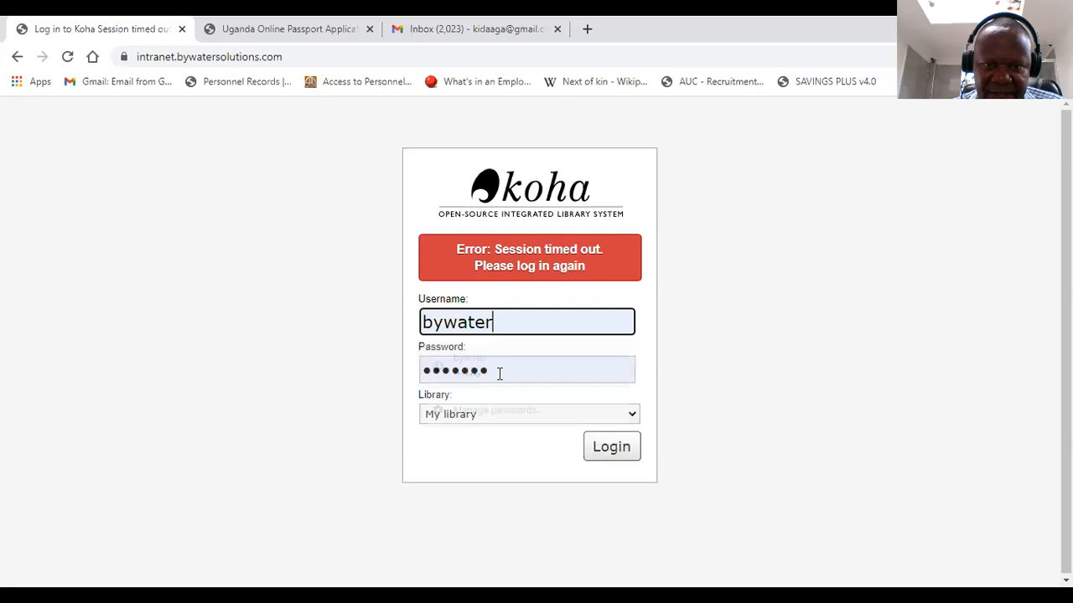
left_click(526, 355)
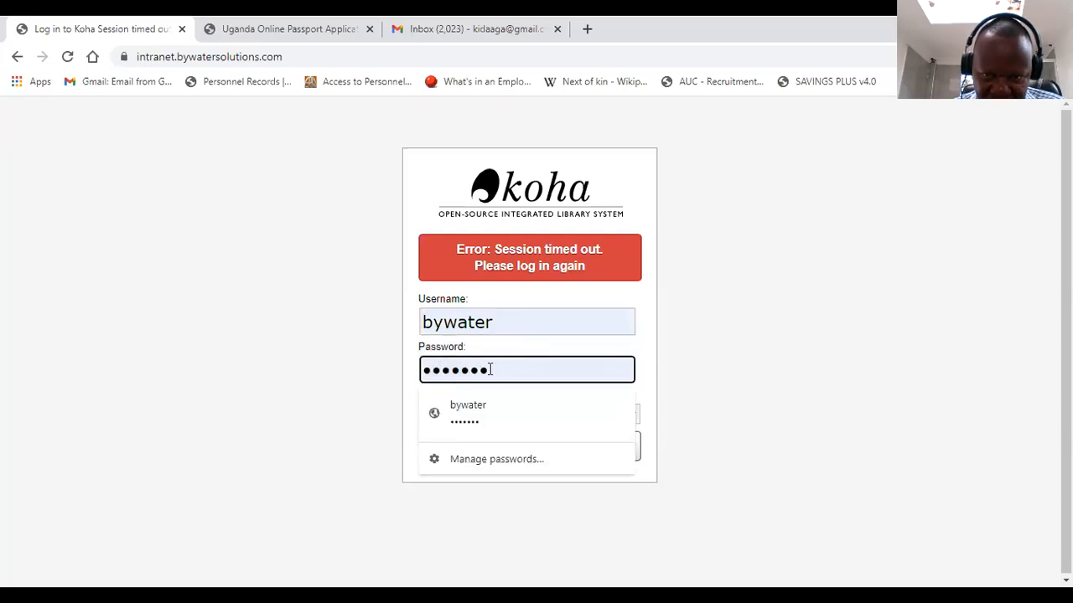
scroll(545, 362, "down", 1)
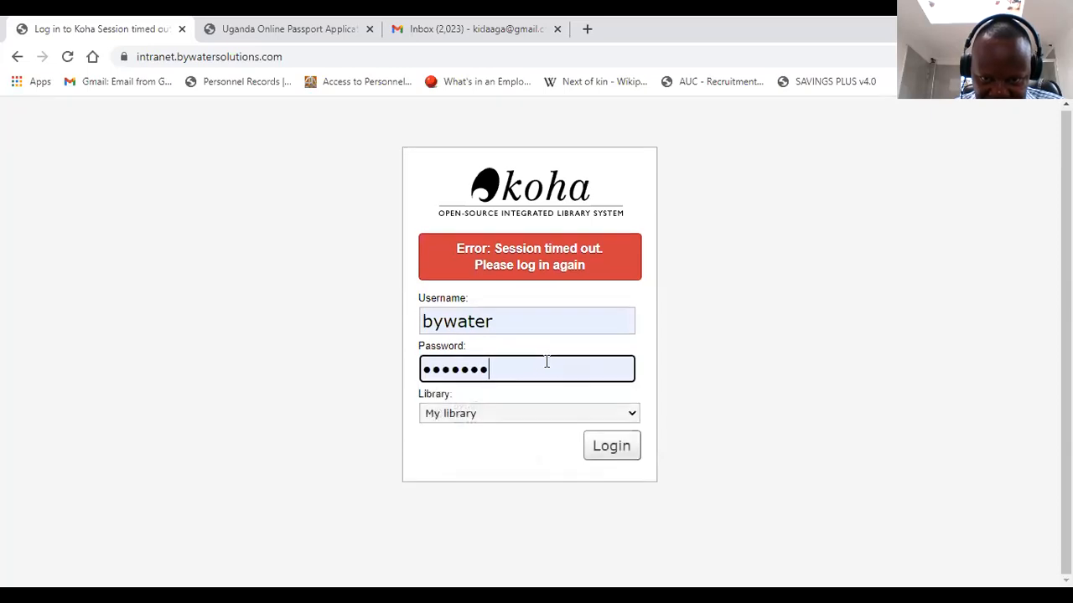
left_click(611, 447)
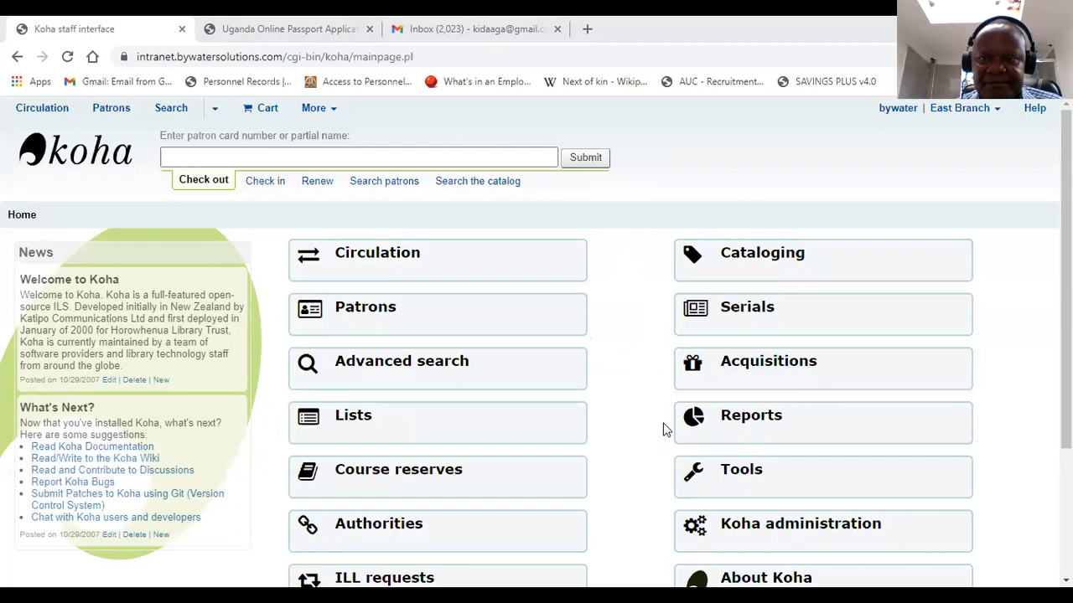
left_click(752, 261)
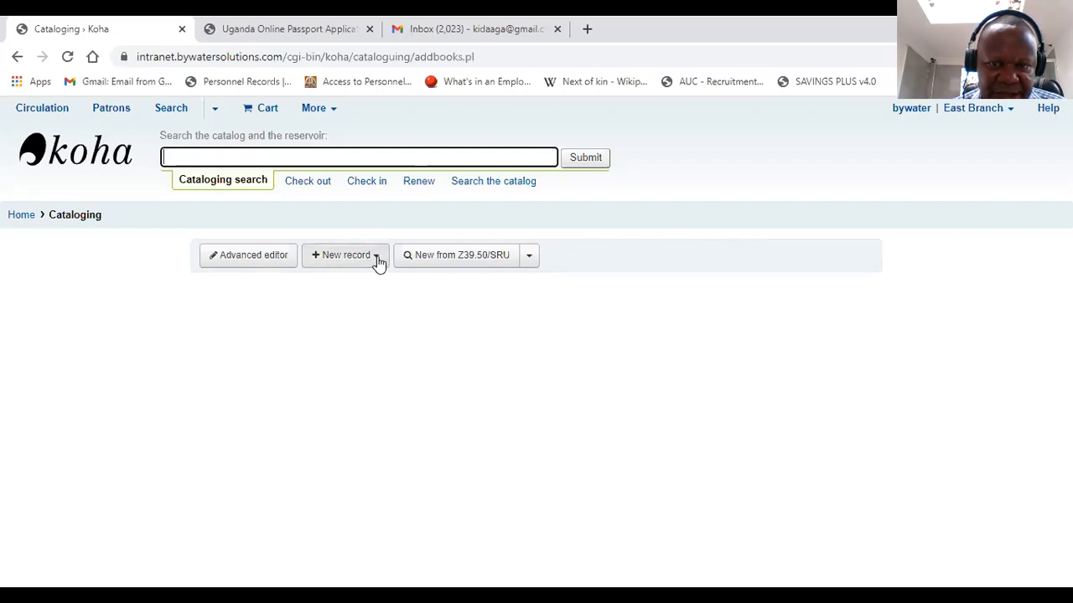
Step: Create a new record in the 'Books, Booklets, Workbooks' (BKS) framework
left_click(675, 520)
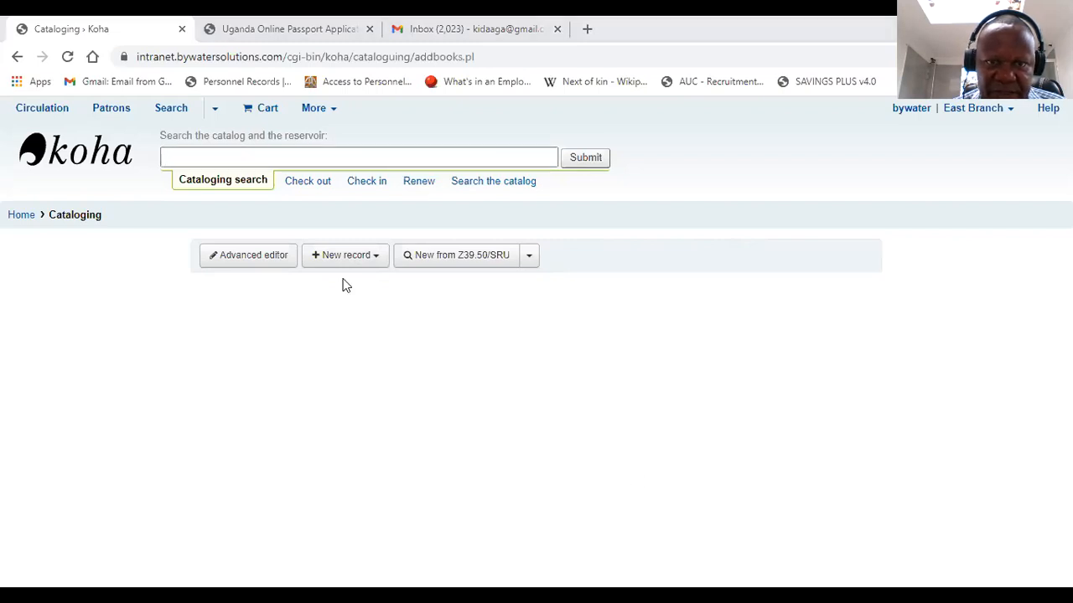
left_click(377, 258)
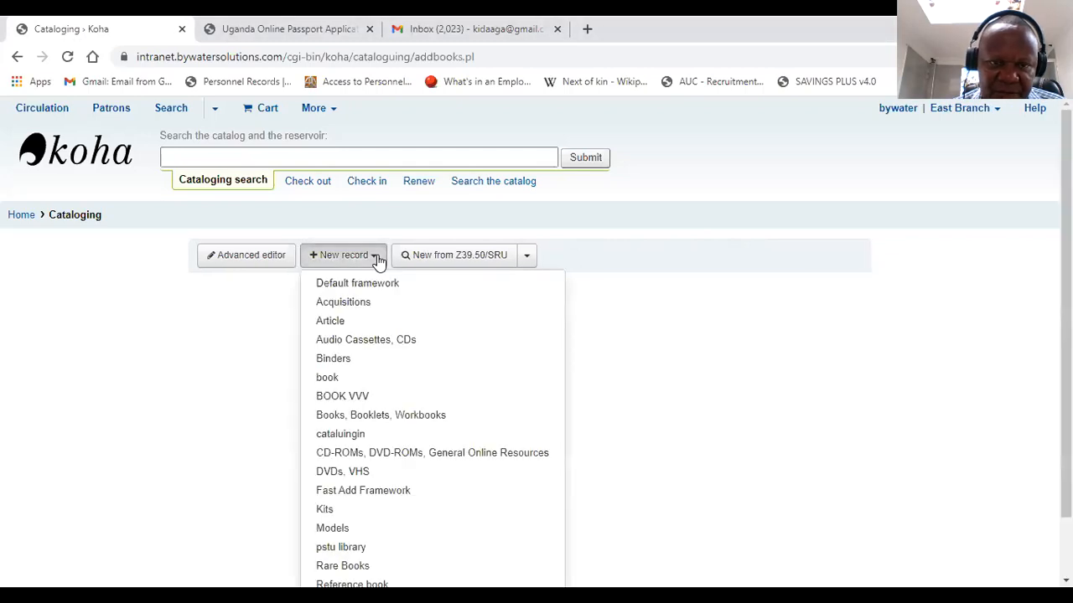
left_click(339, 418)
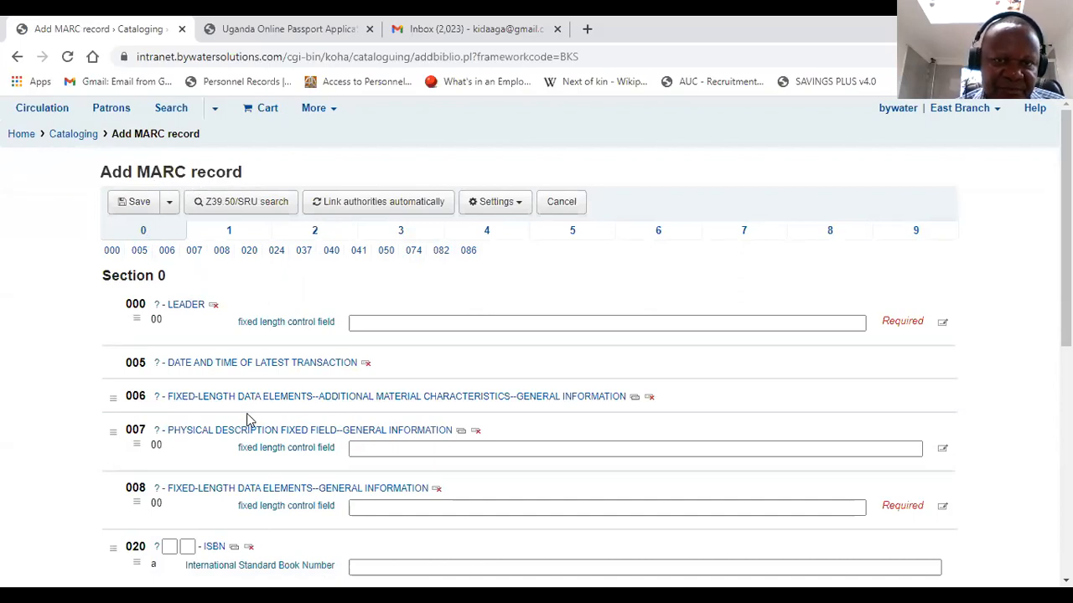
Step: Glance at the Save options, then auto-fill the 000 leader and 008 fields with defaults
left_click(168, 205)
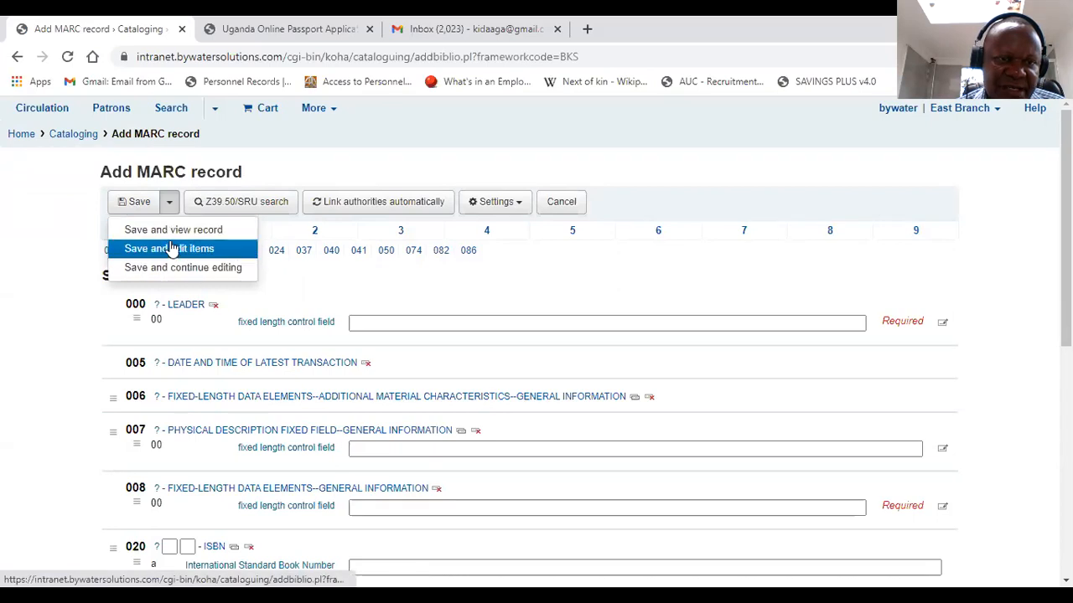
left_click(168, 201)
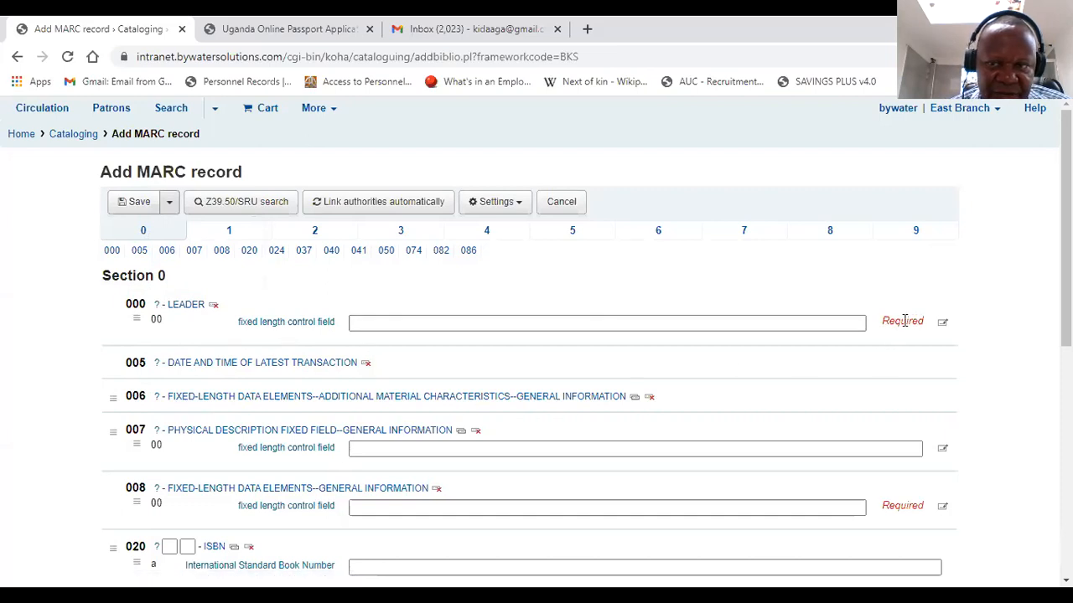
left_click(742, 322)
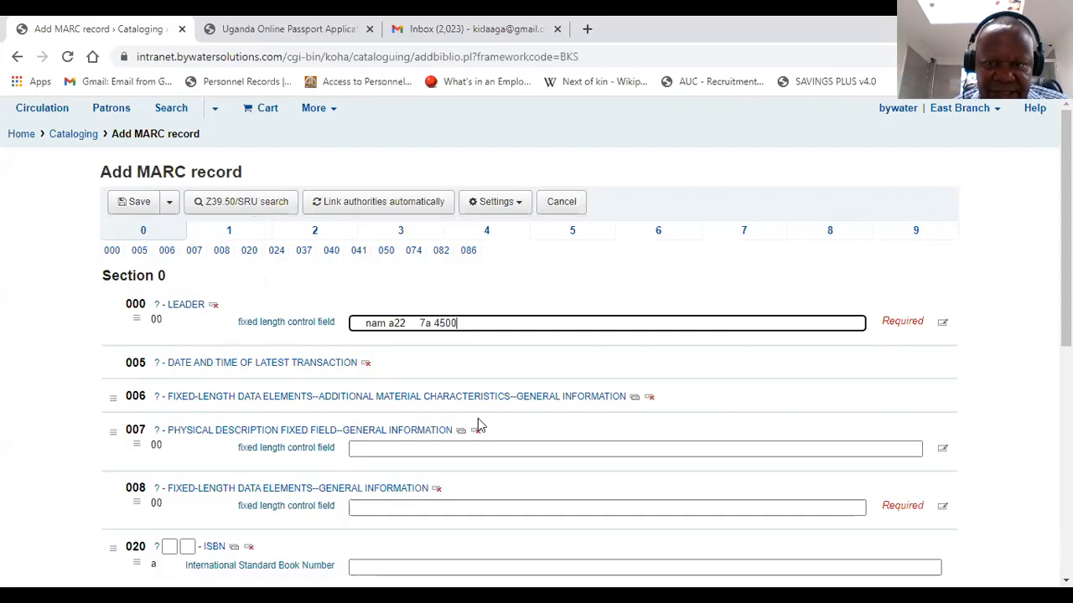
scroll(477, 421, "down", 1)
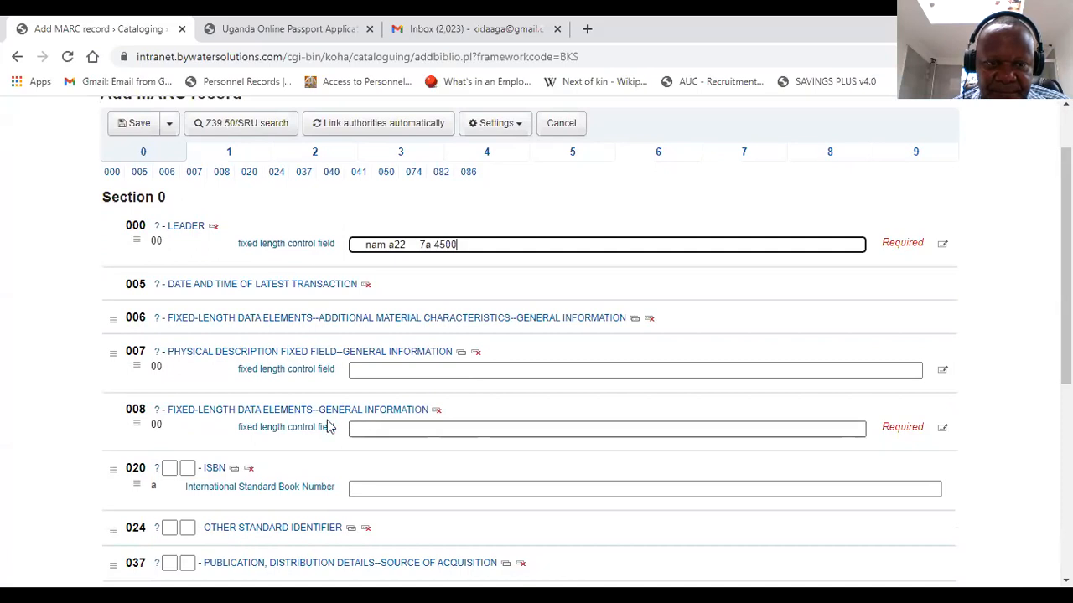
left_click(389, 429)
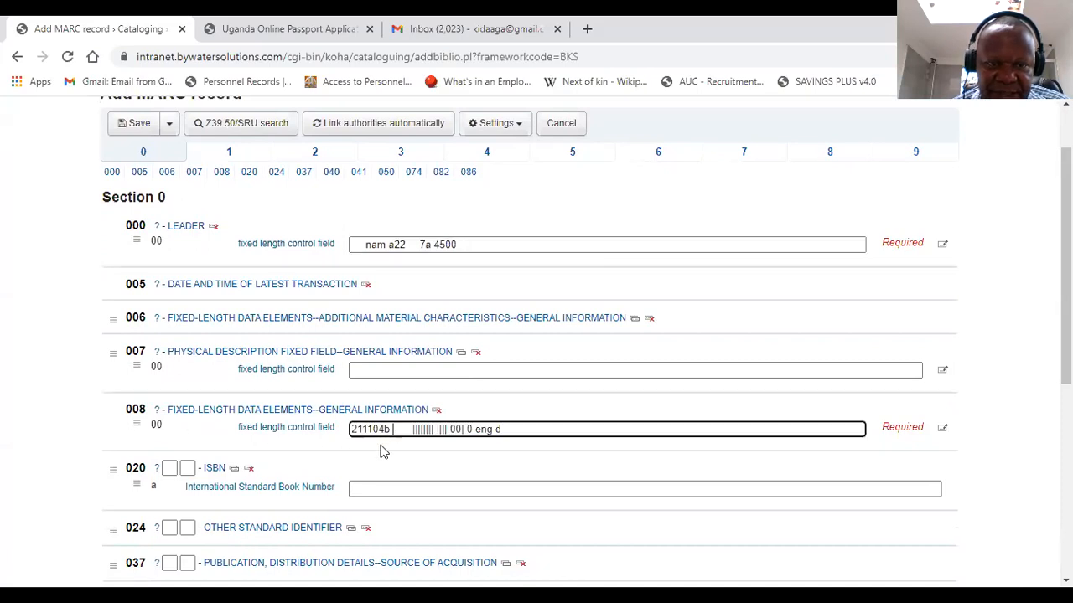
scroll(461, 437, "down", 2)
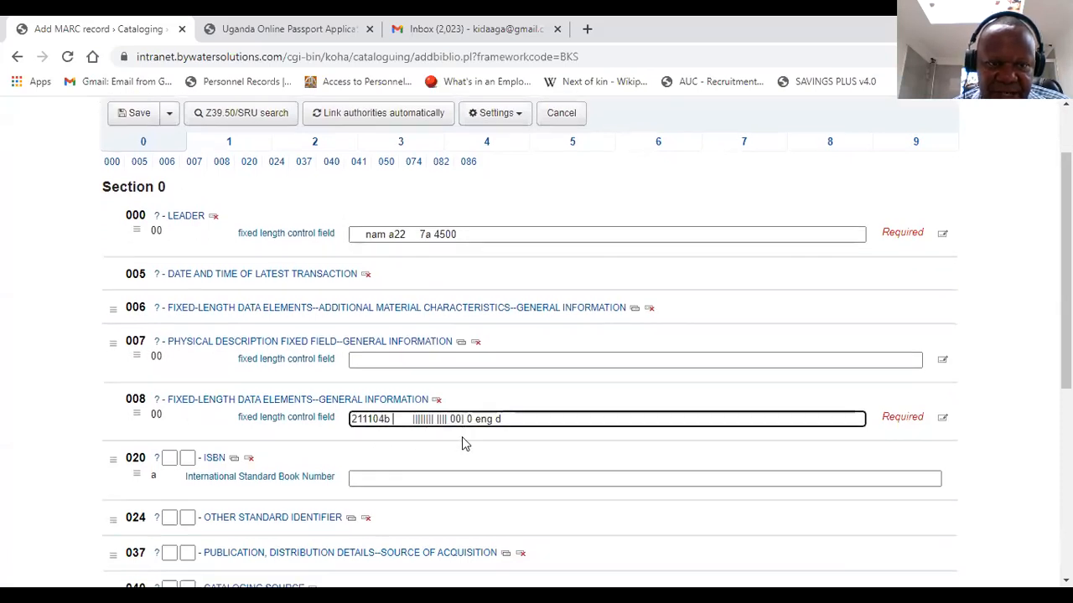
left_click(374, 334)
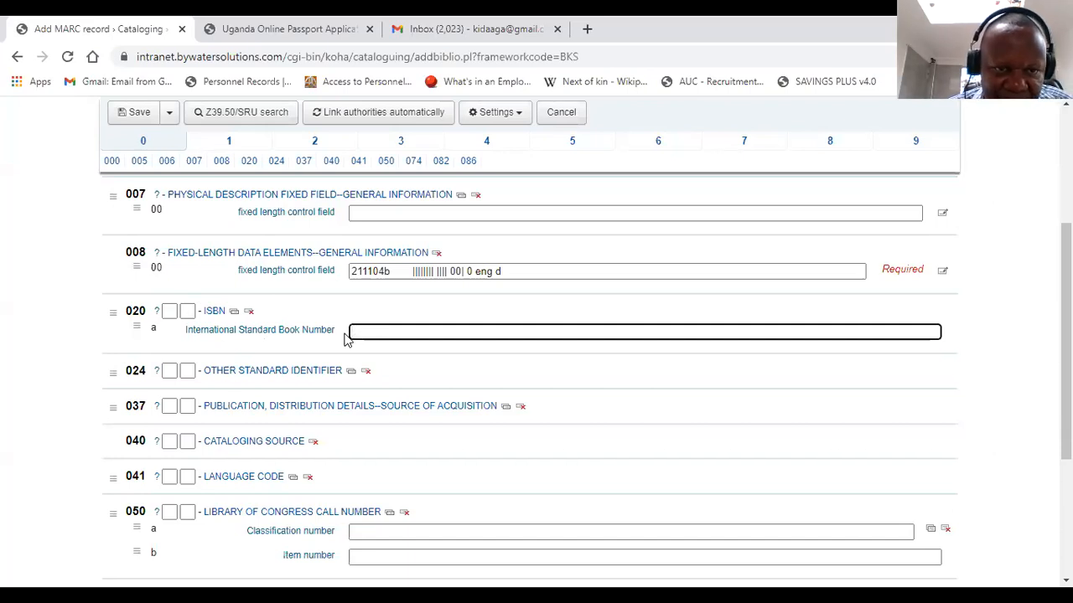
left_click(235, 312)
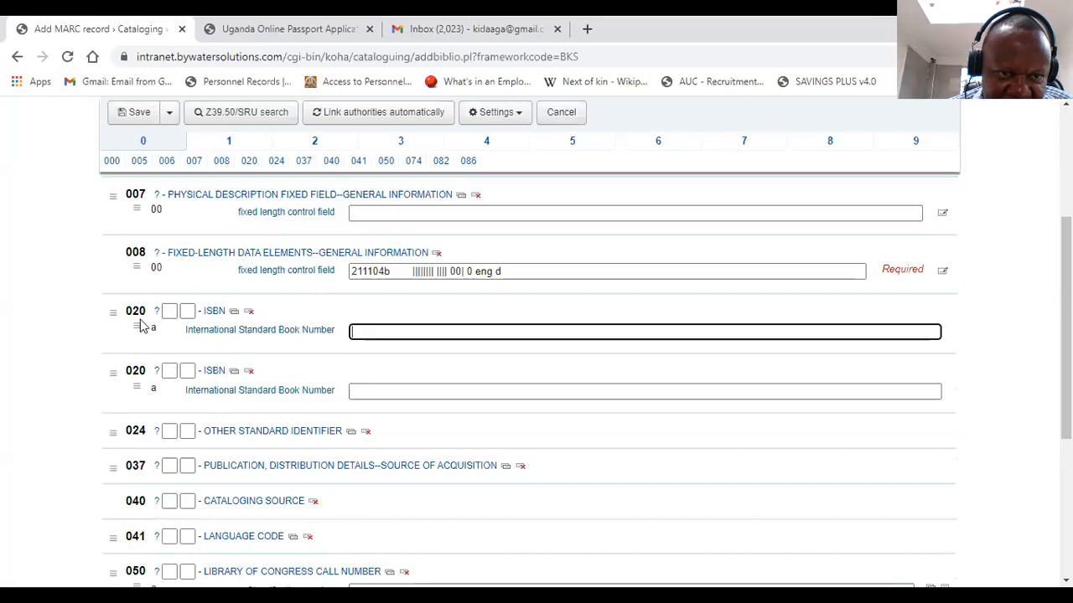
left_click(252, 374)
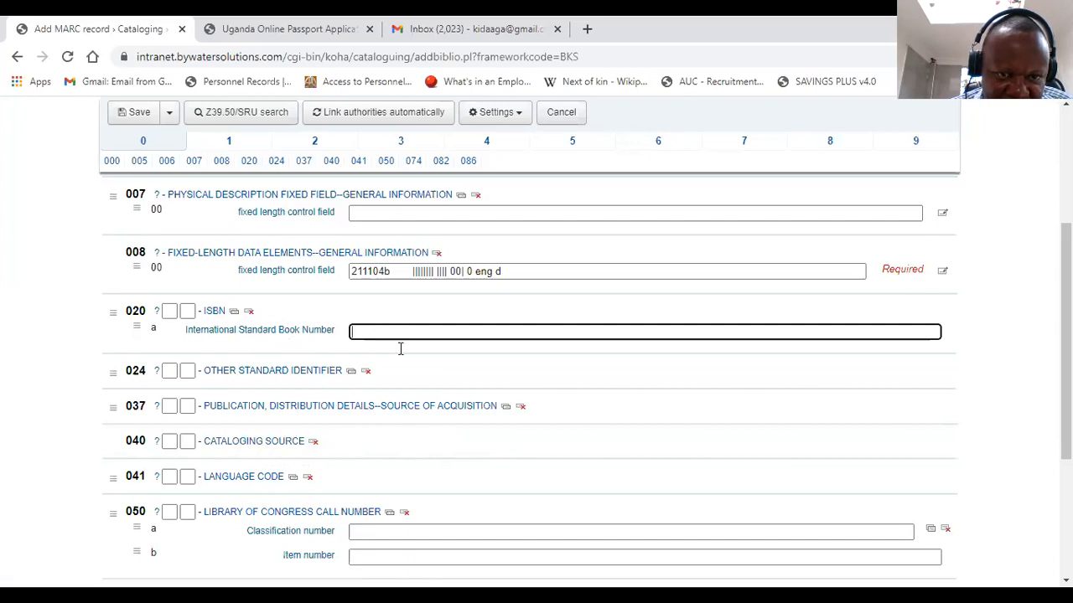
left_click(255, 444)
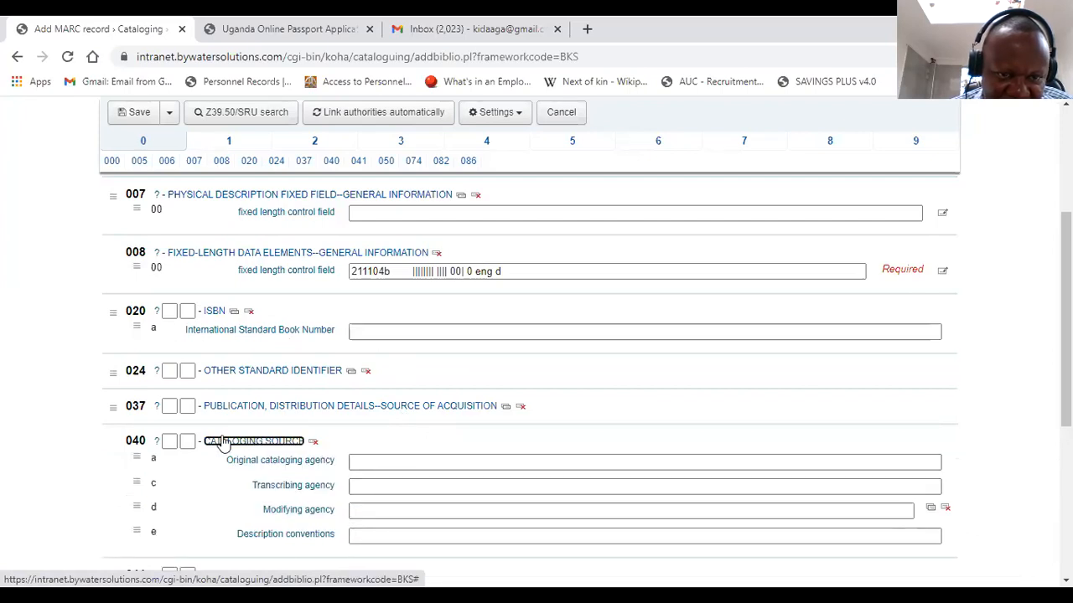
left_click(224, 444)
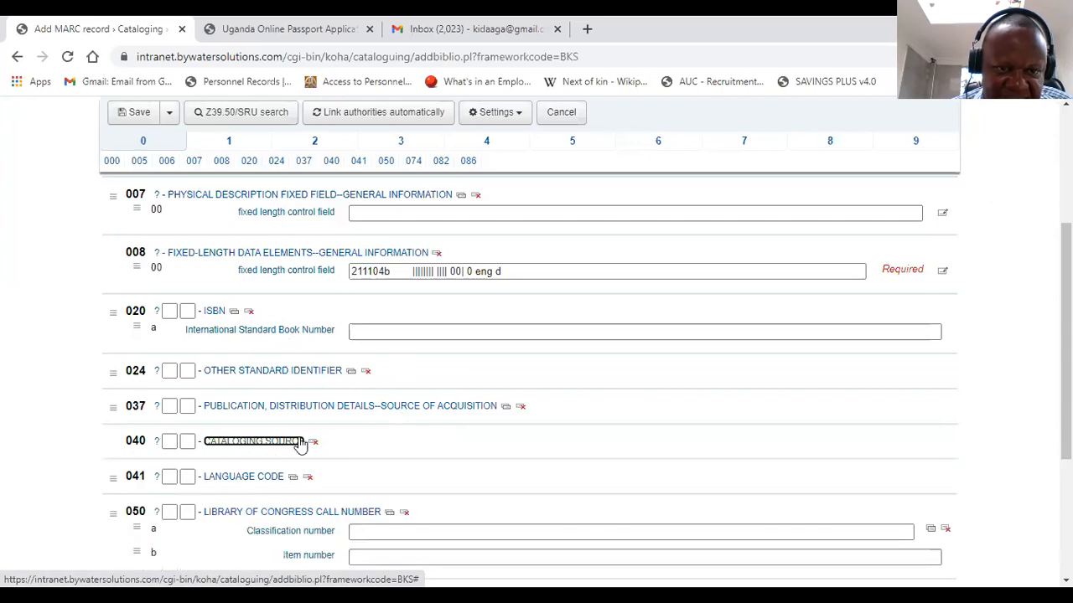
left_click(367, 330)
left_click(367, 331)
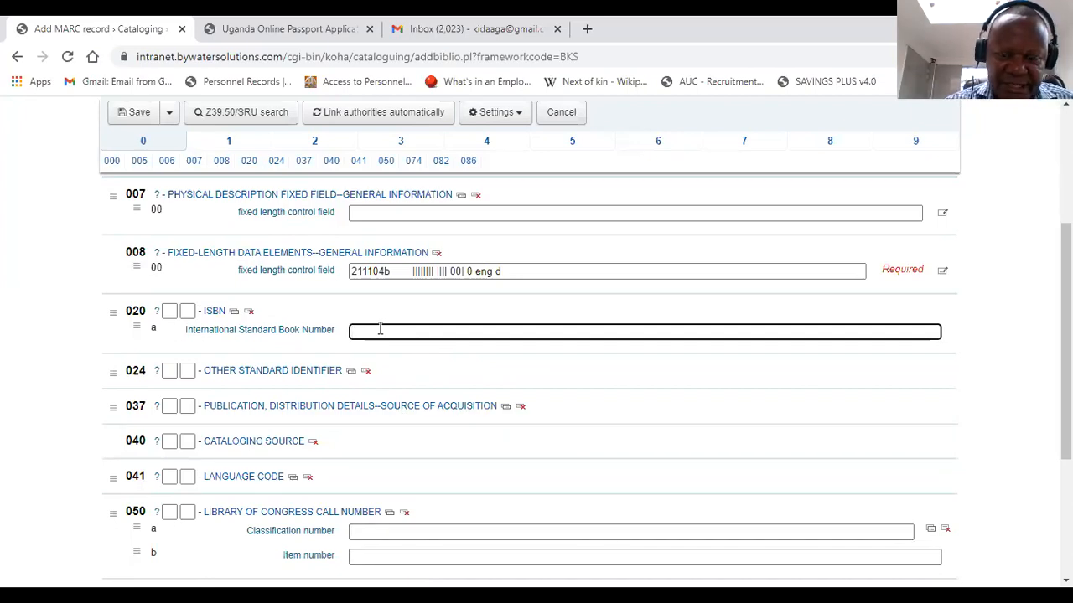
type("978")
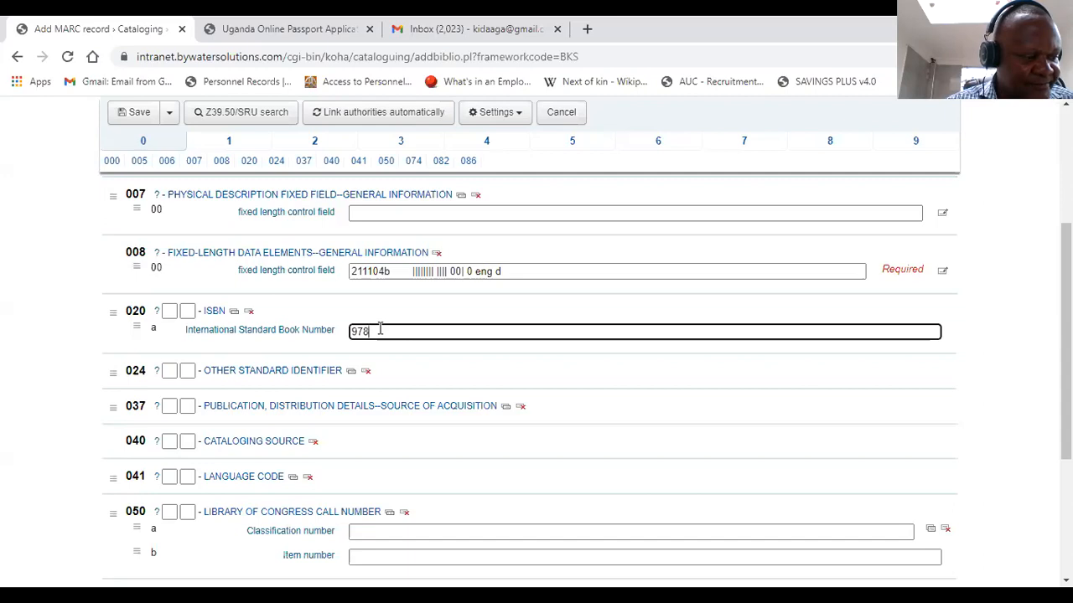
type("0")
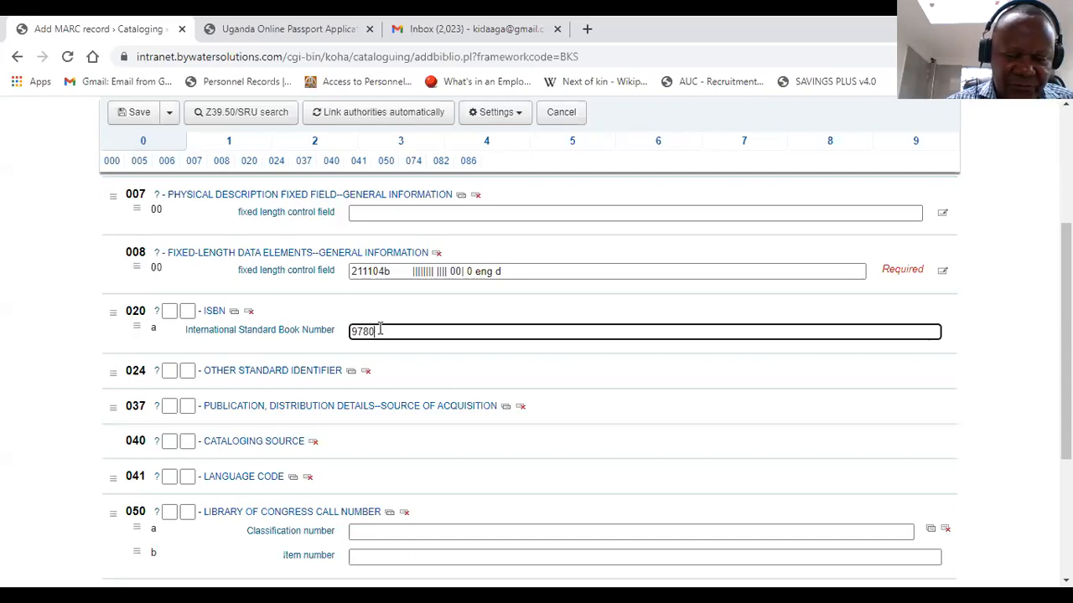
type("470065532")
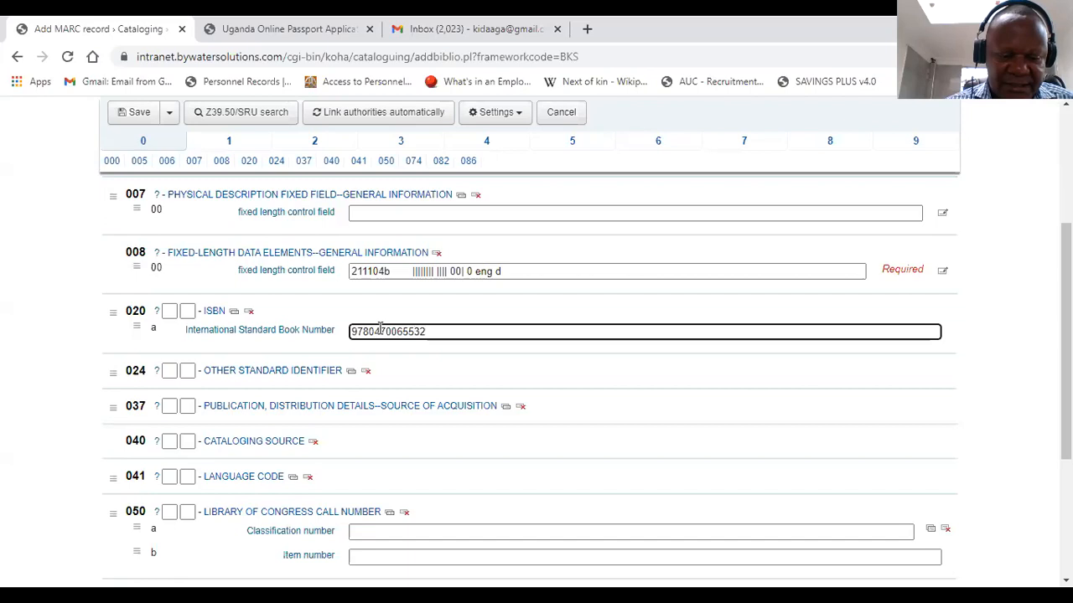
type("(p")
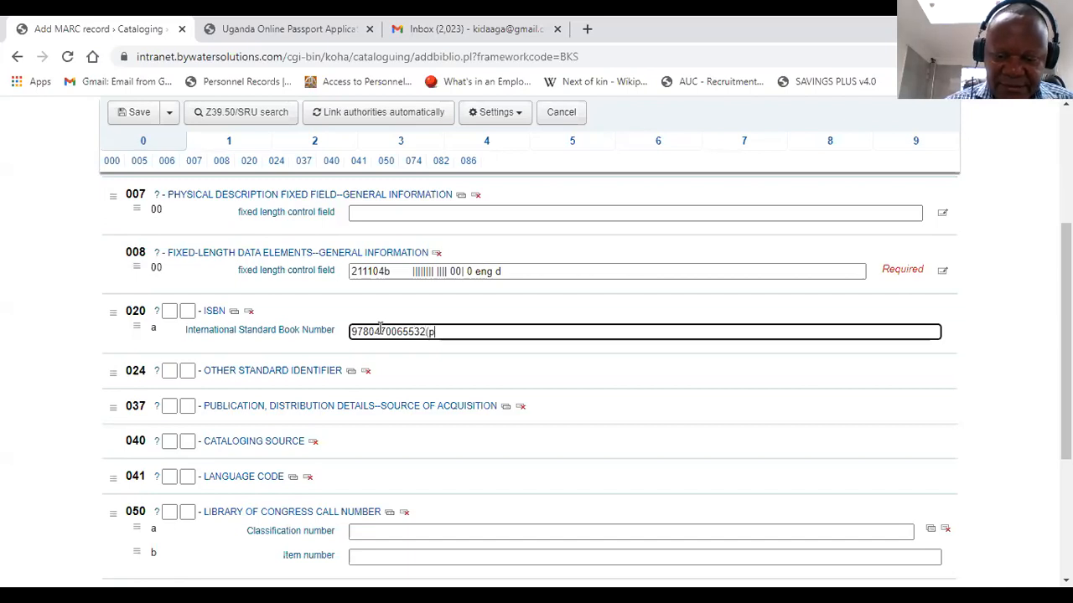
type("bk.")
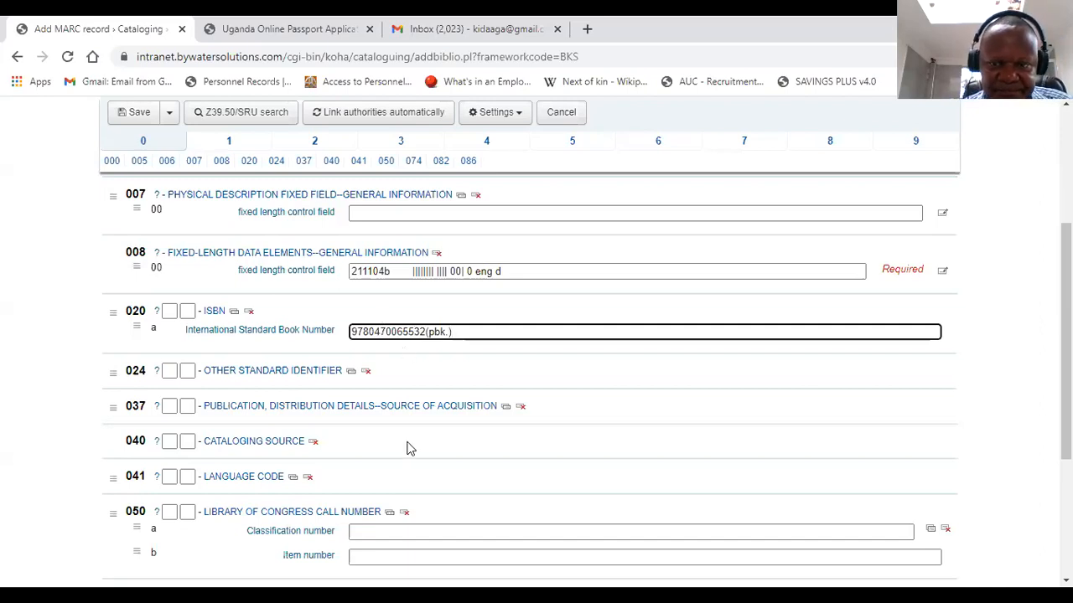
scroll(406, 448, "down", 1)
scroll(319, 429, "down", 1)
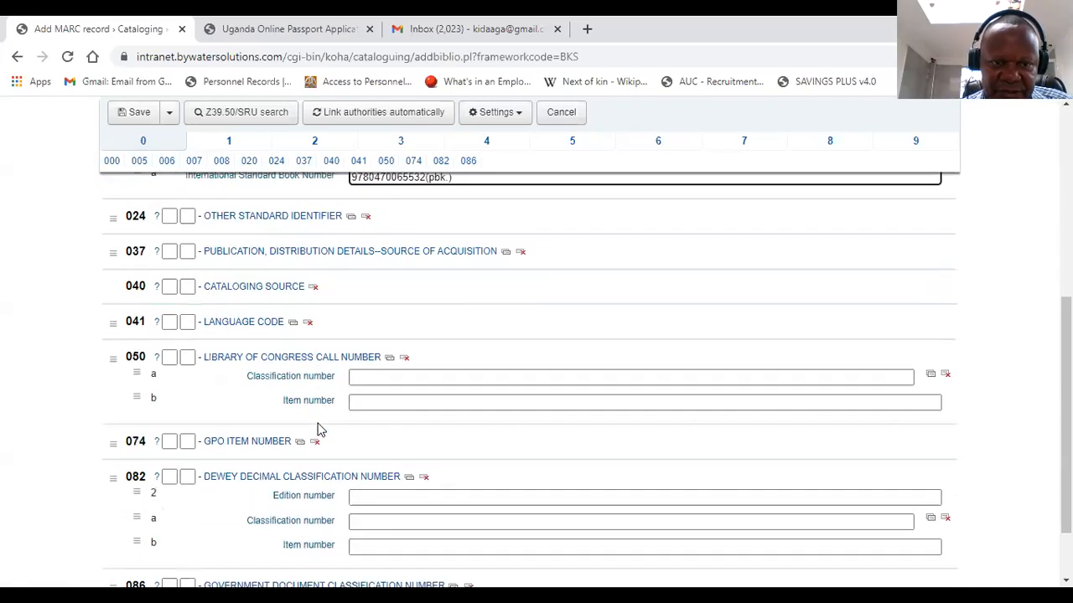
scroll(318, 429, "down", 1)
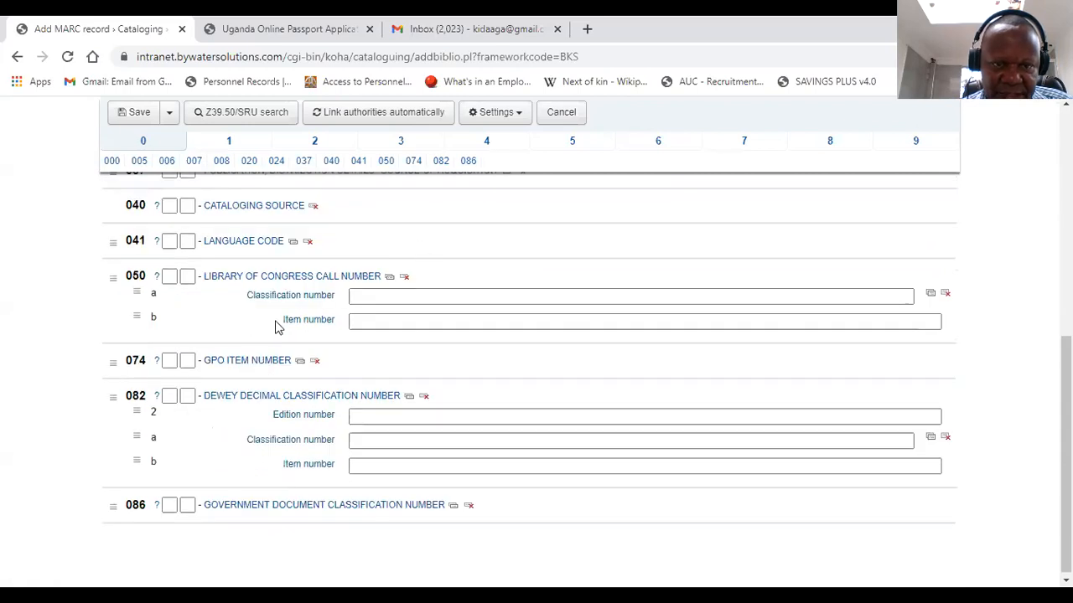
Step: Fill 082 with edition 22nd ed., classification number 303.4833 and item number ADA
left_click(393, 416)
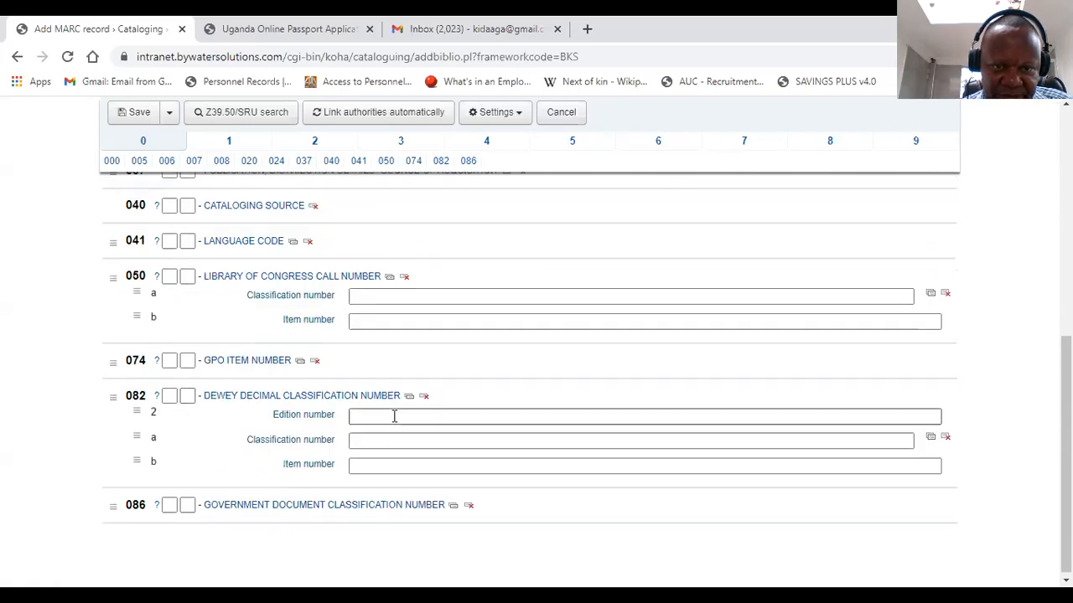
type("22")
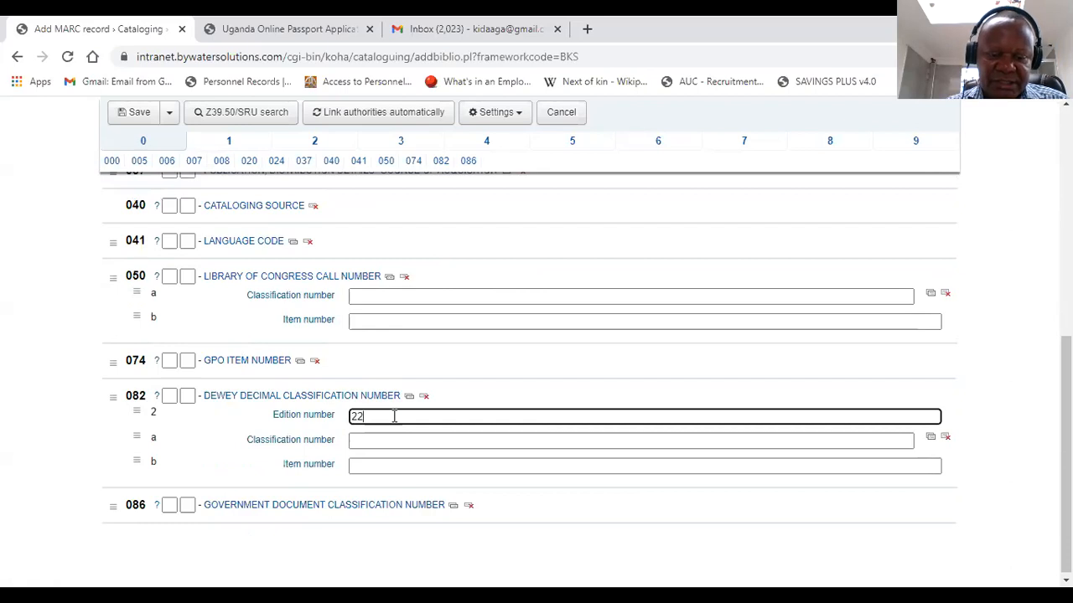
type("nd ed")
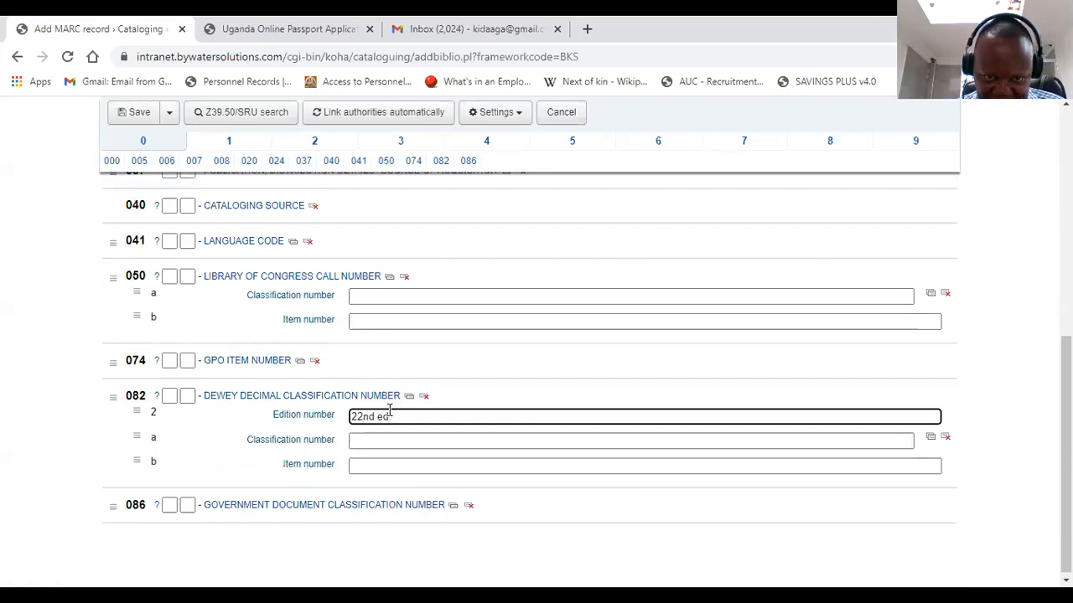
type(".")
left_click(367, 442)
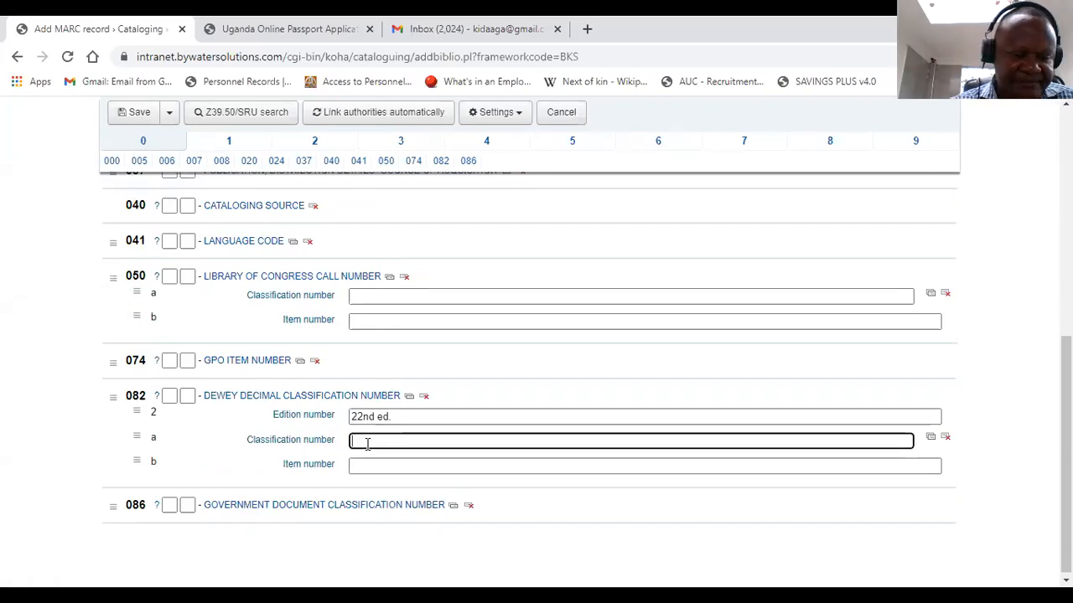
type("303")
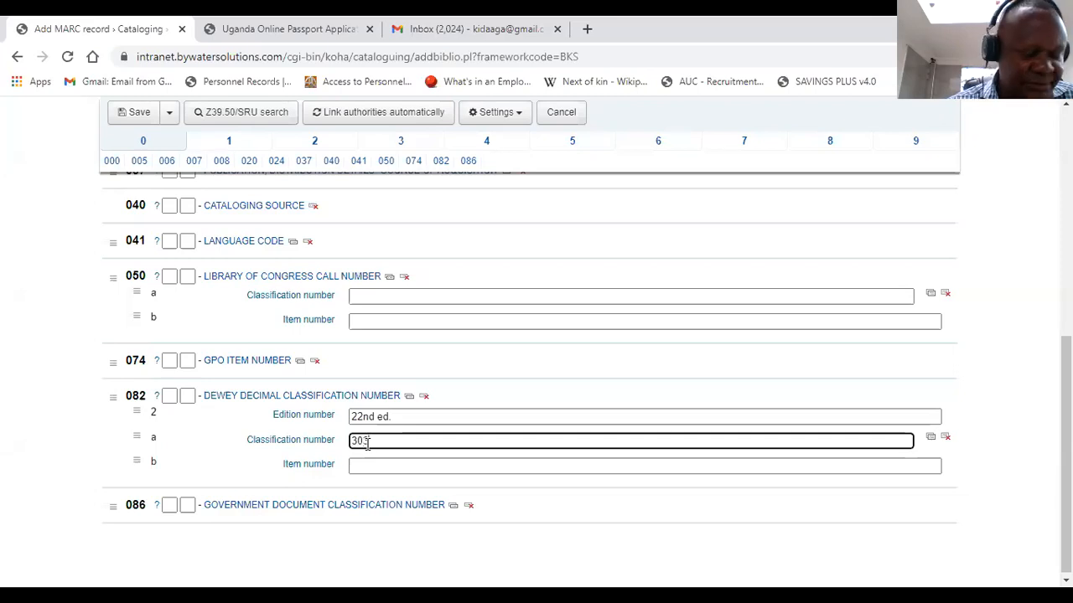
type(".4")
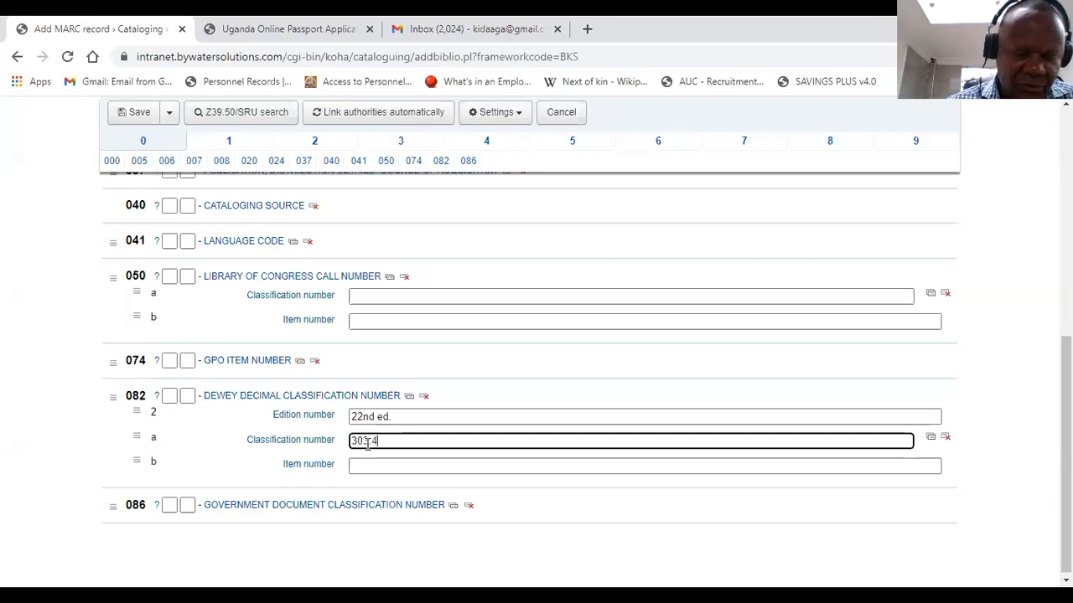
type("833")
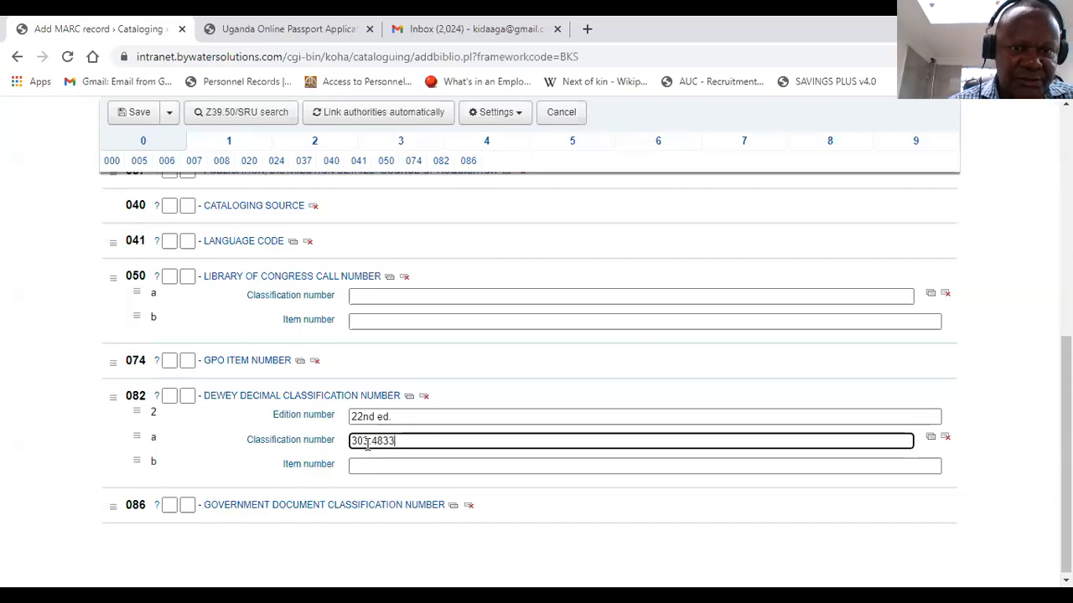
left_click(392, 463)
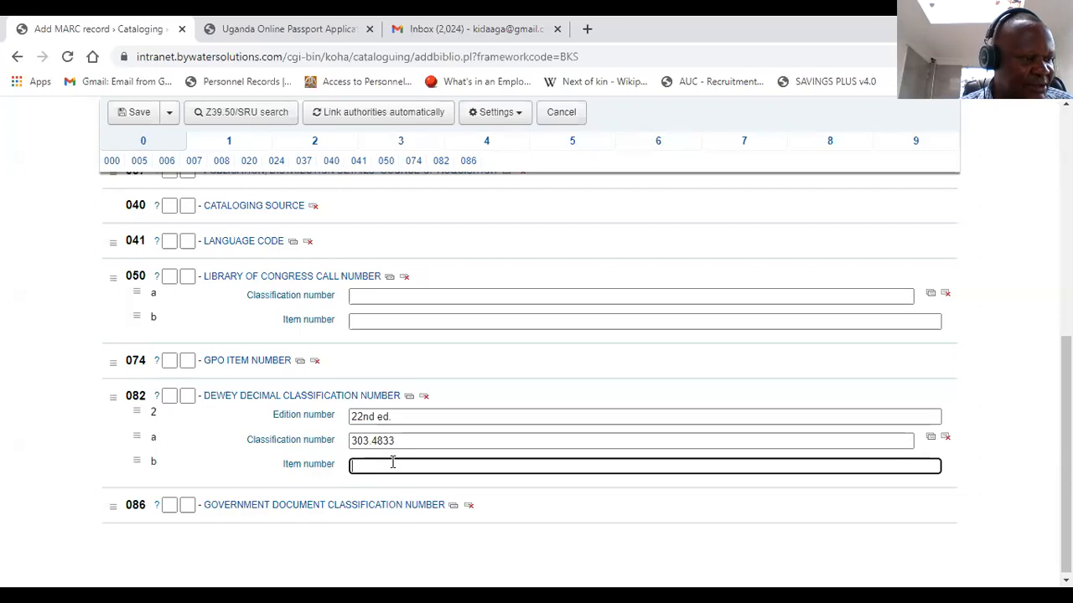
type("ADA")
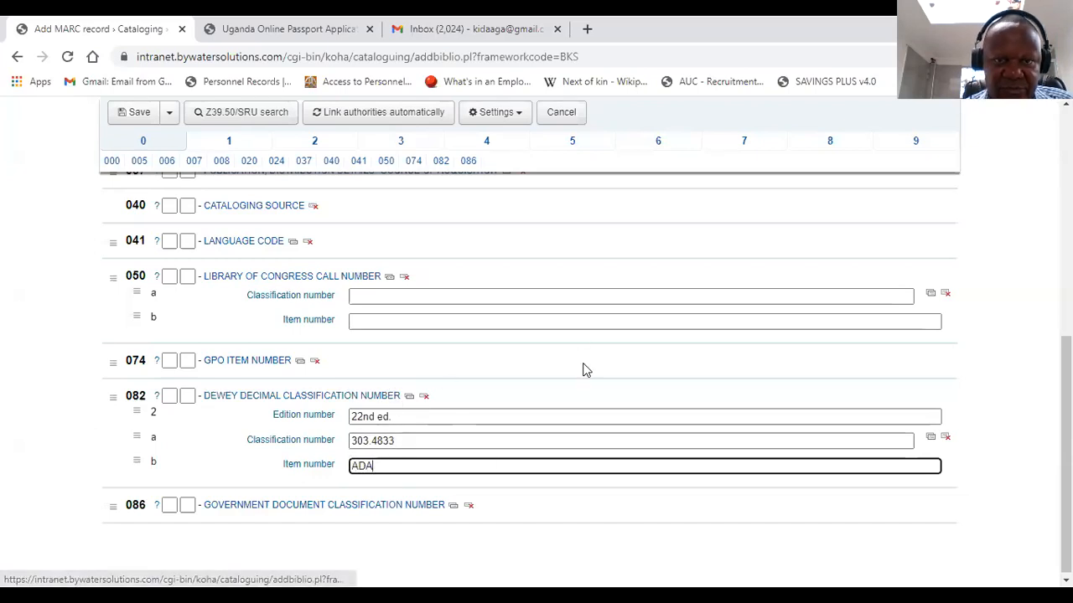
scroll(585, 370, "up", 4)
scroll(575, 383, "up", 3)
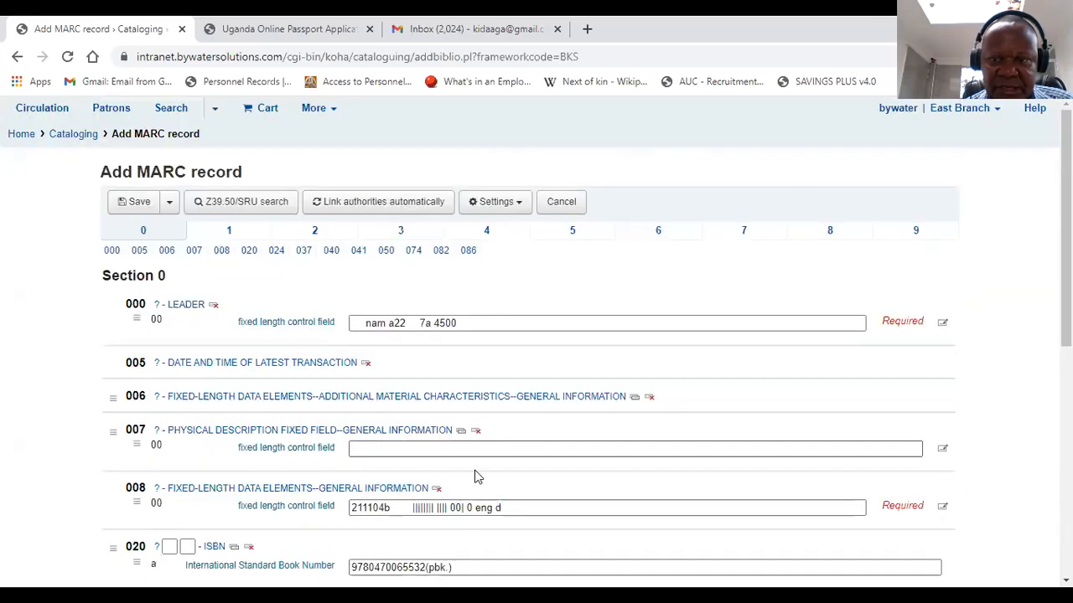
Step: In section 1, expand the 100 personal author field and enter the author's name in subfield a
left_click(223, 239)
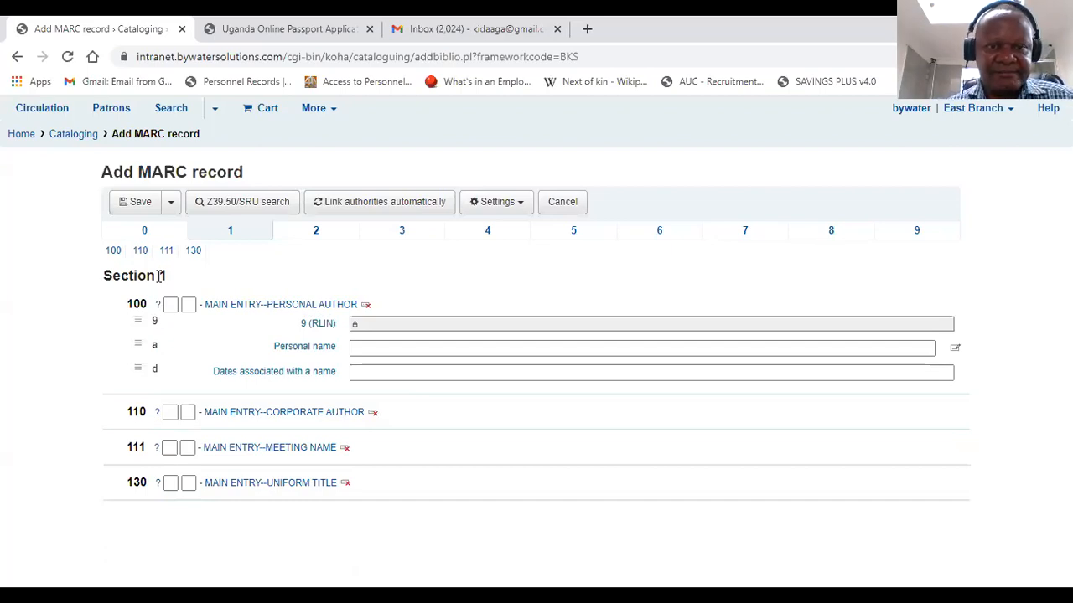
left_click(292, 304)
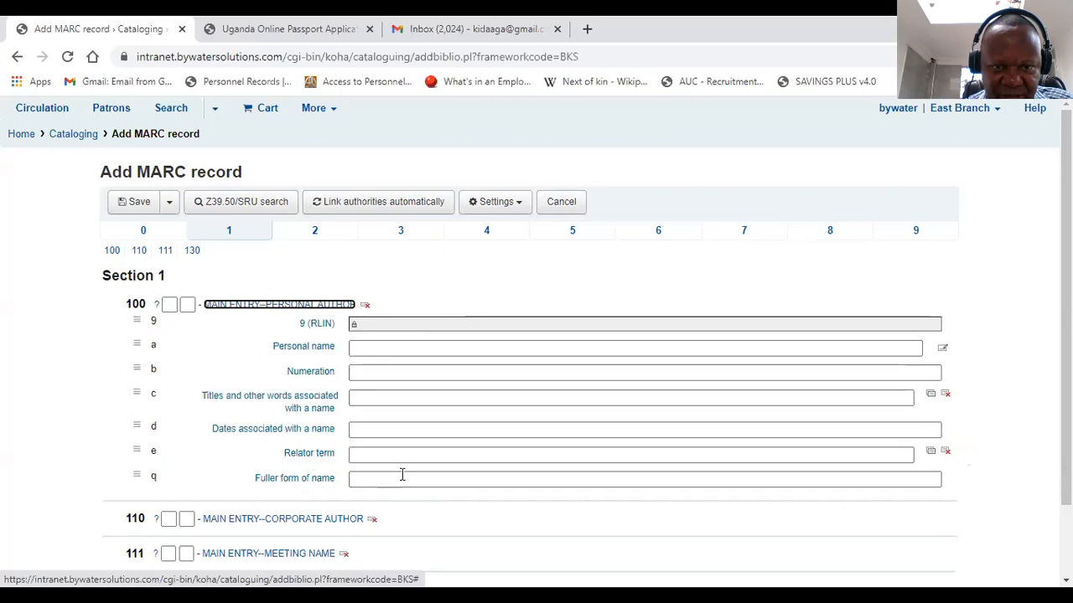
left_click(246, 305)
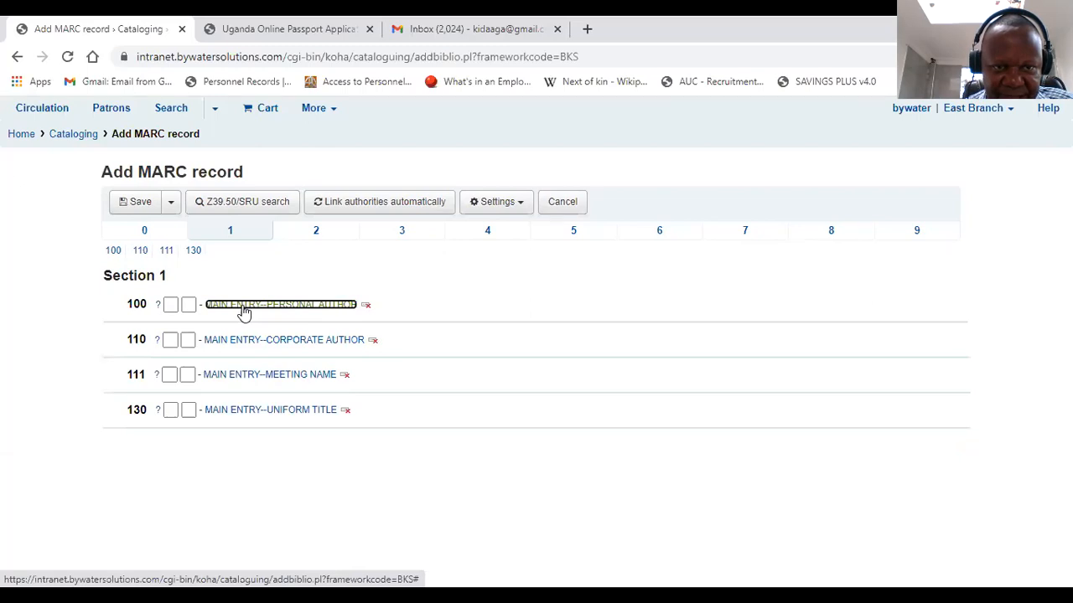
left_click(244, 305)
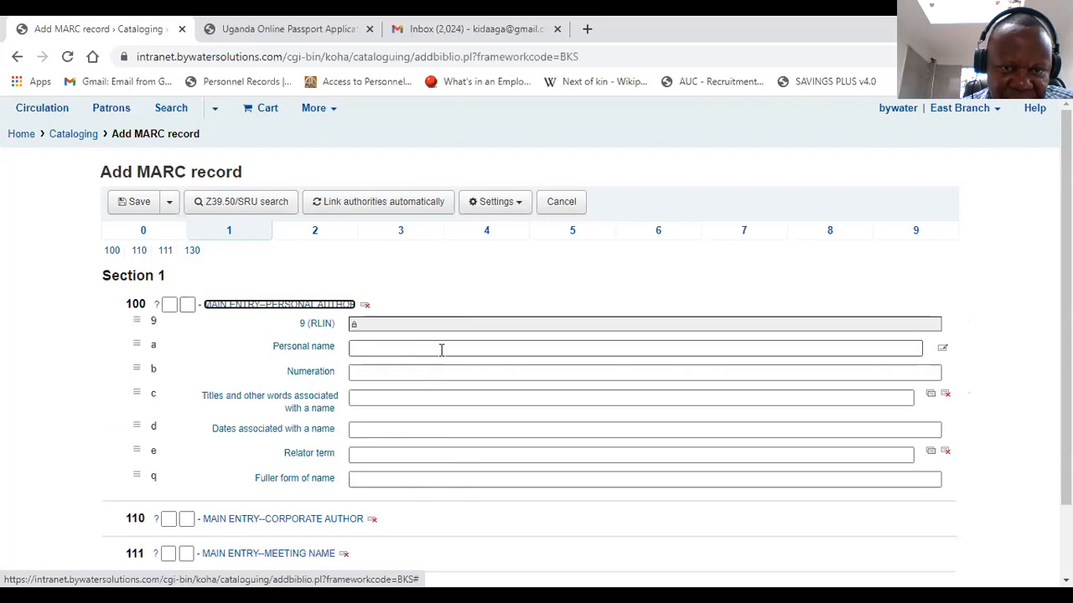
left_click(394, 348)
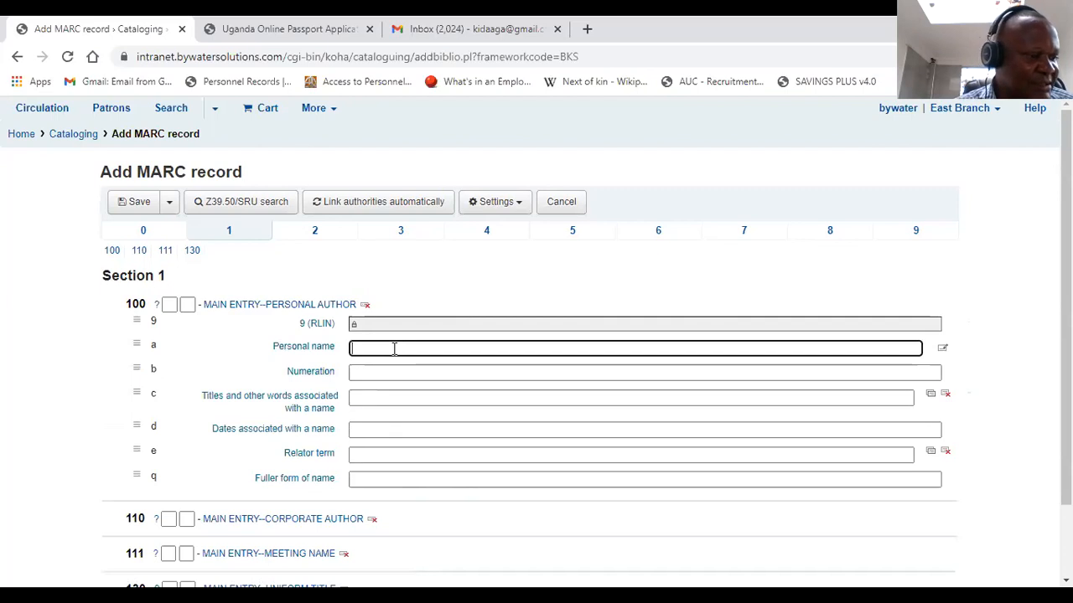
type("Adamas")
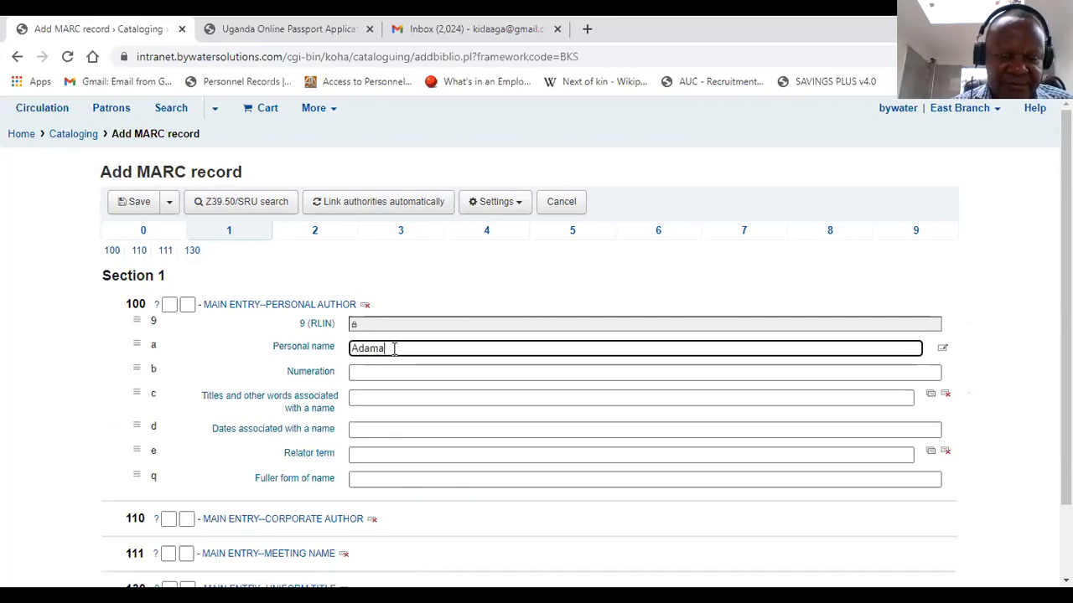
key("BackSpace")
key("BackSpace")
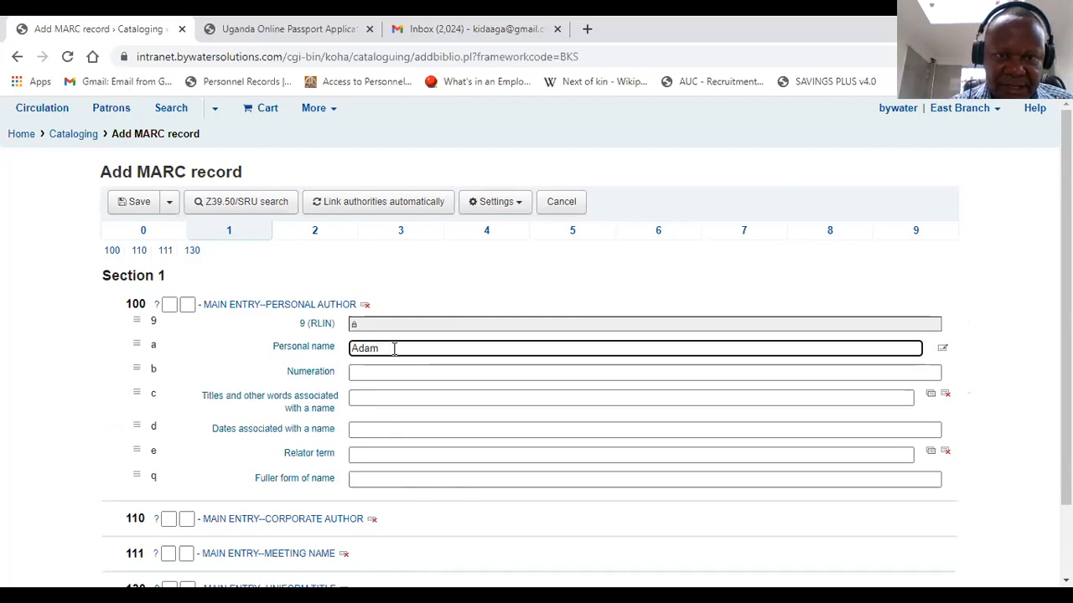
type("s, ")
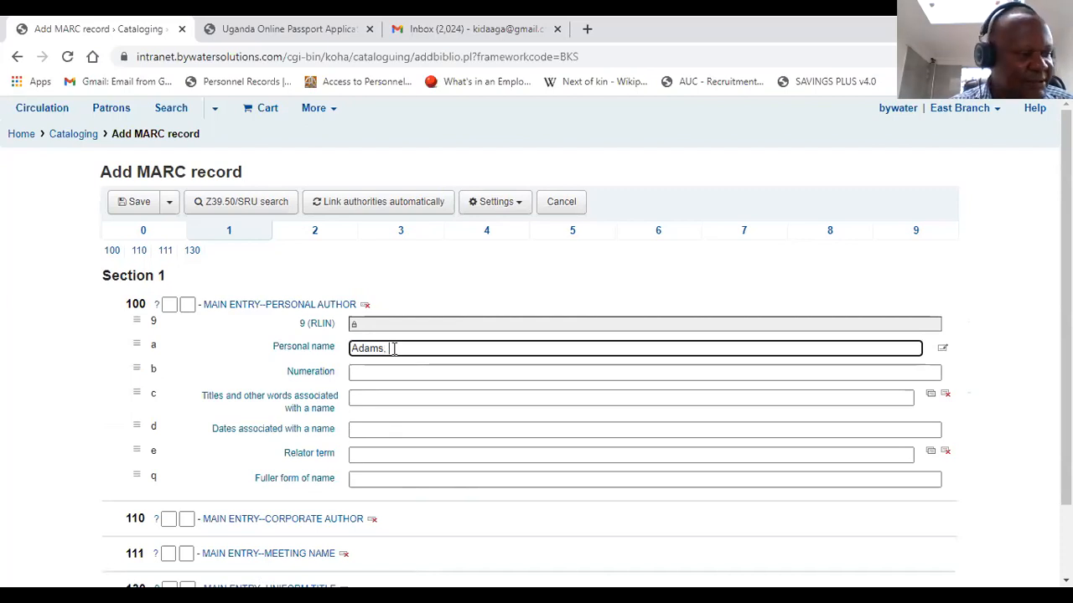
type("Andrew ")
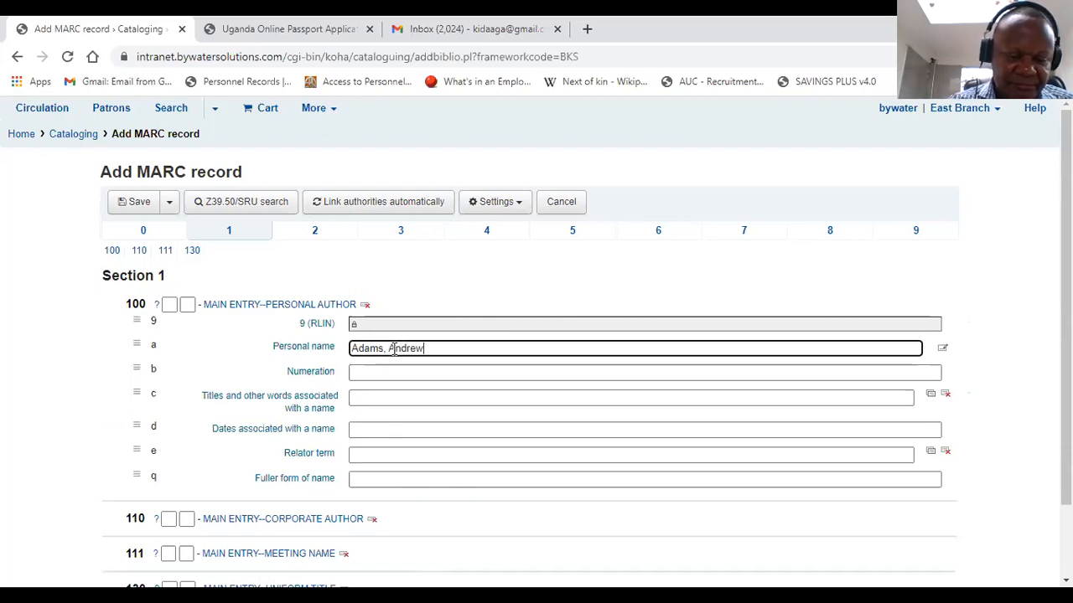
type("A.")
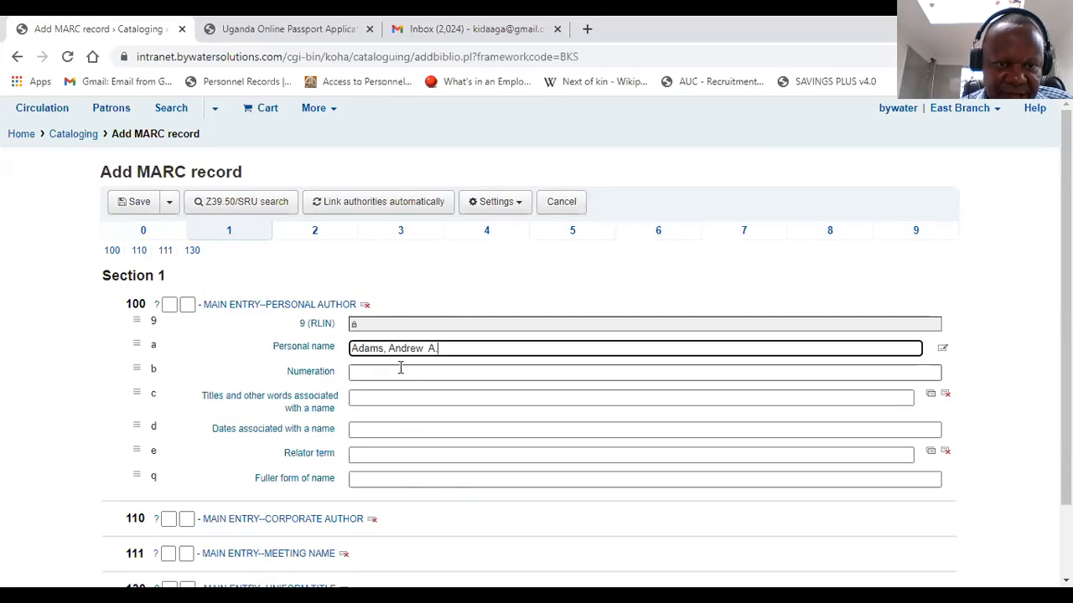
left_click(400, 367)
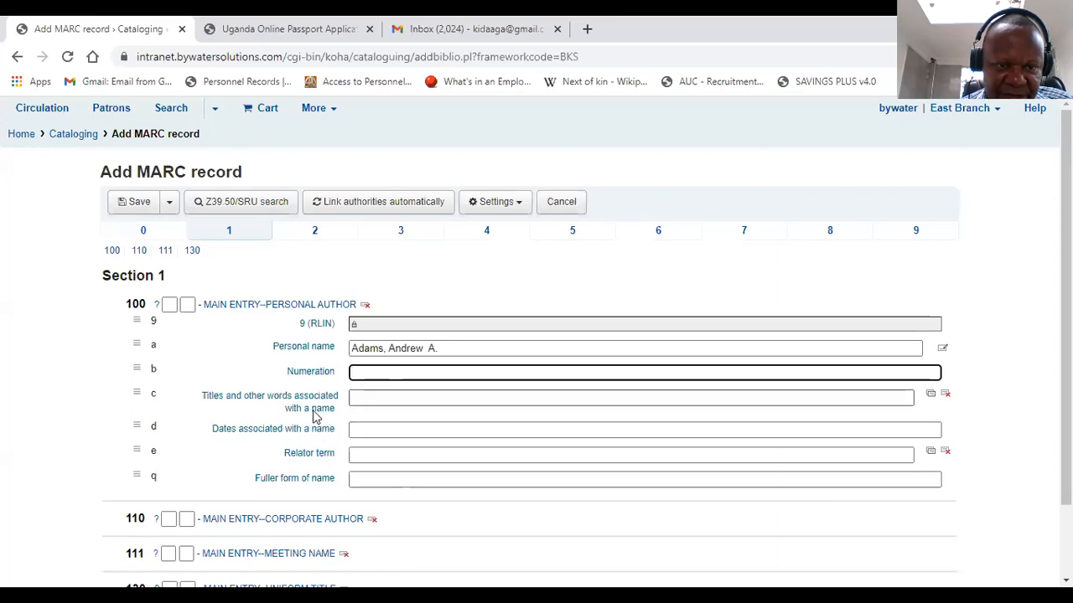
scroll(383, 410, "down", 1)
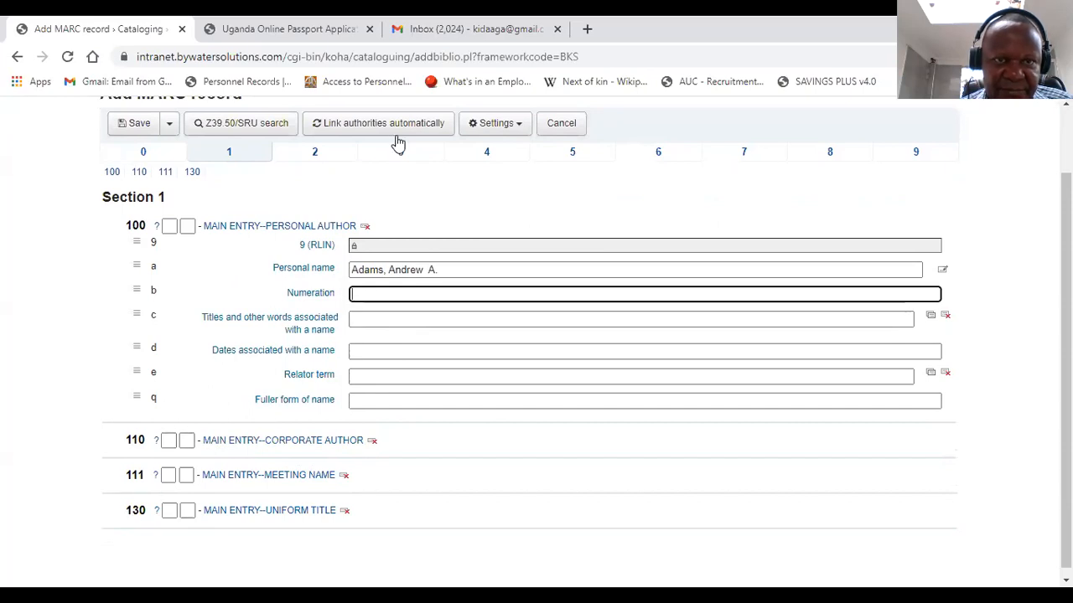
Step: Set the 245 title to "Pandora's bos :" and remainder to "Social and professional issues of the information age /"
left_click(325, 153)
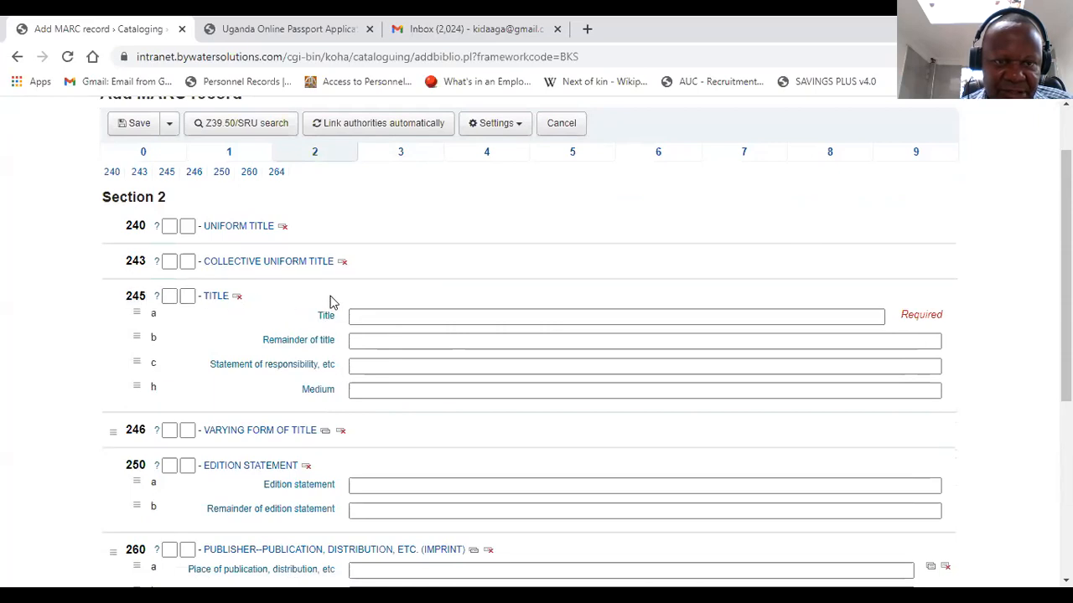
left_click(374, 317)
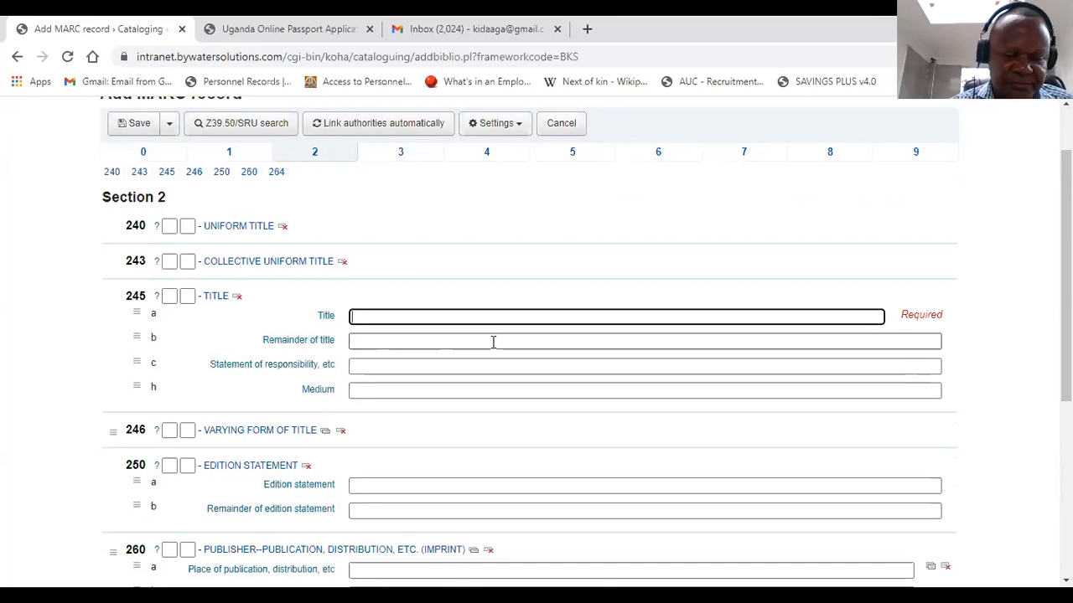
type("Pand")
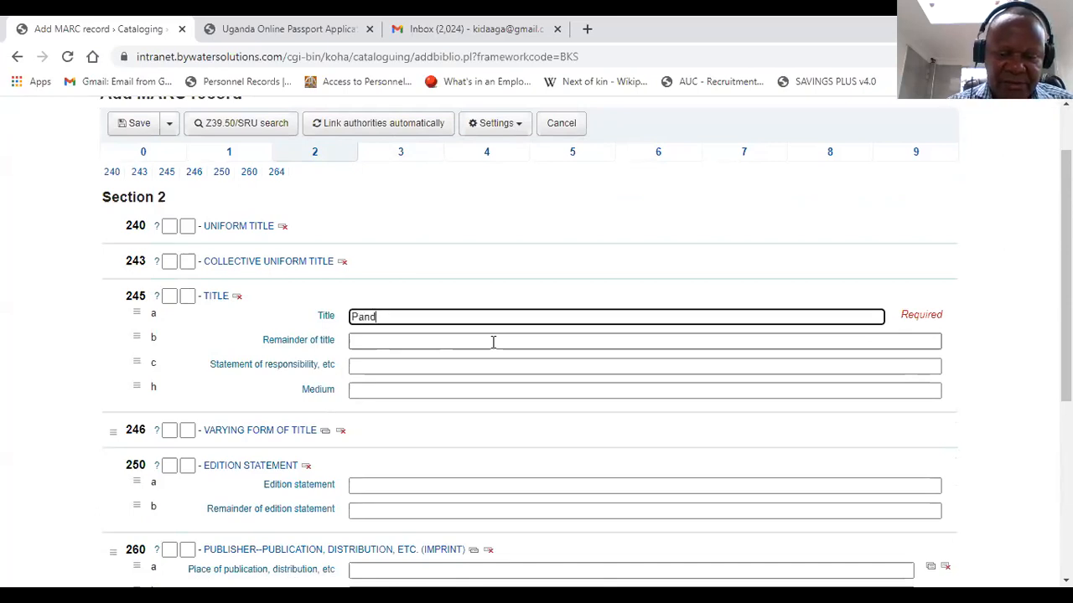
type("ora")
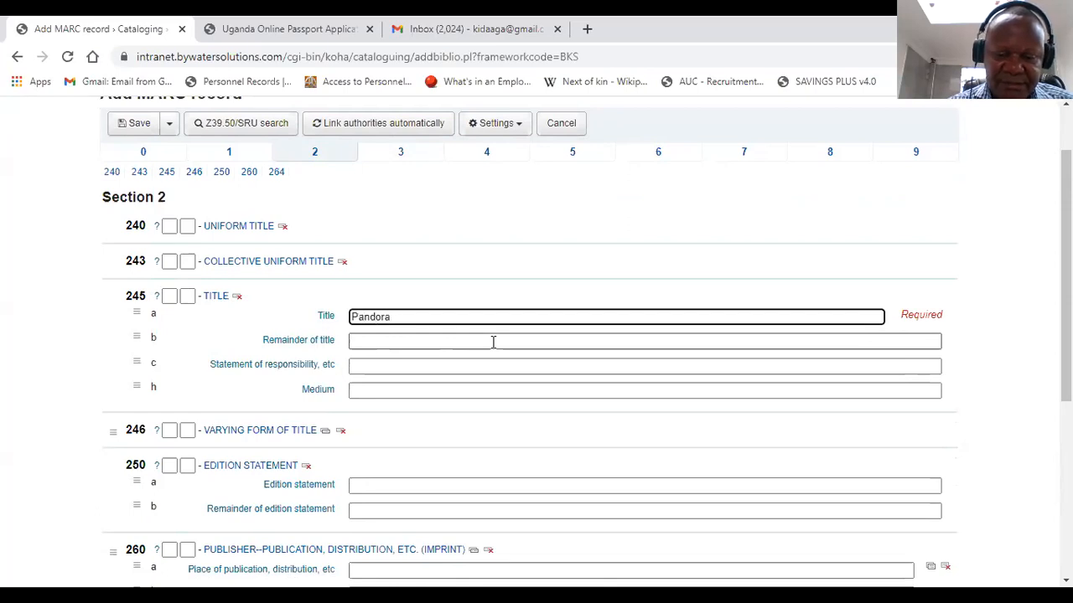
type("'s bos :")
left_click(440, 339)
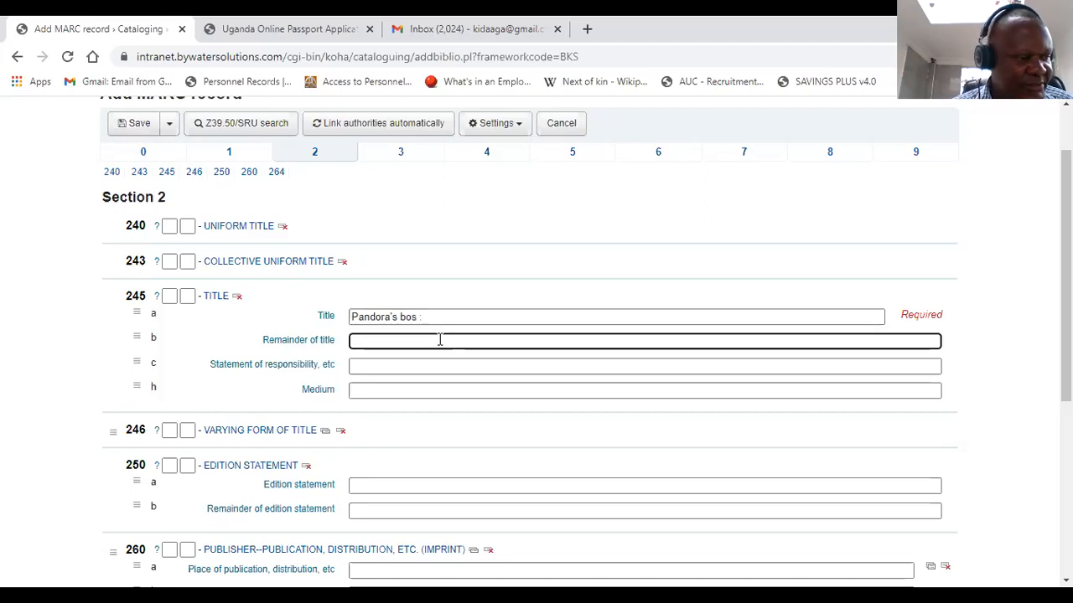
type("Social")
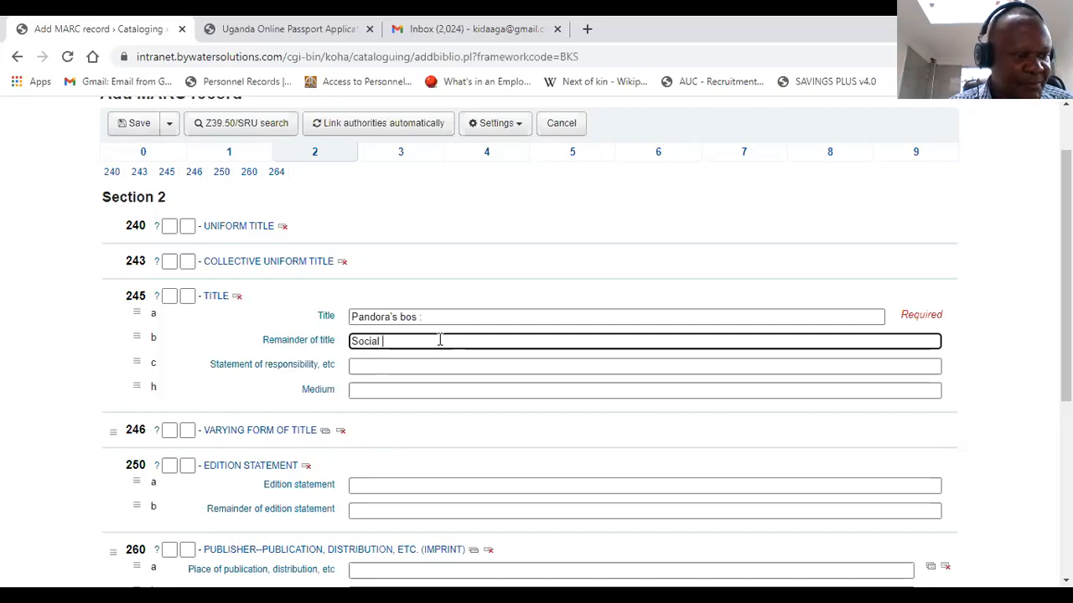
type(" and p")
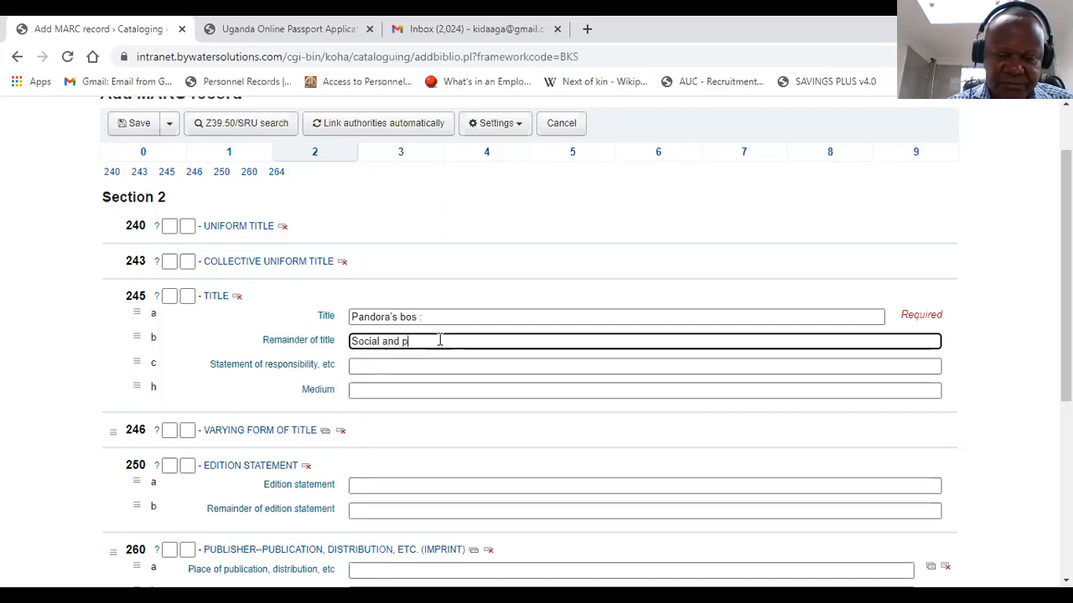
type("rofessi")
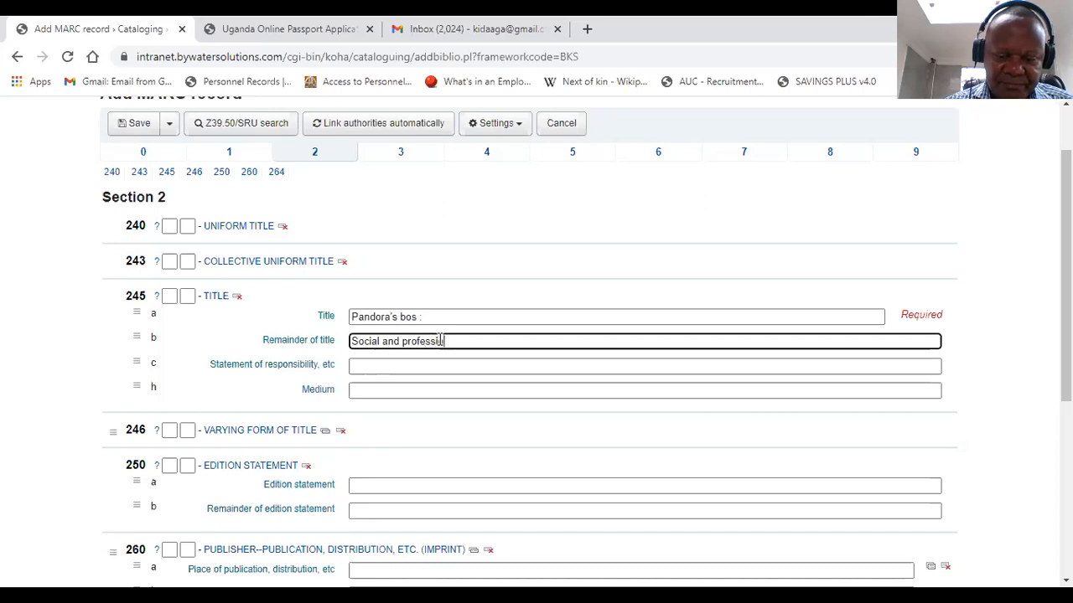
type("onal issues")
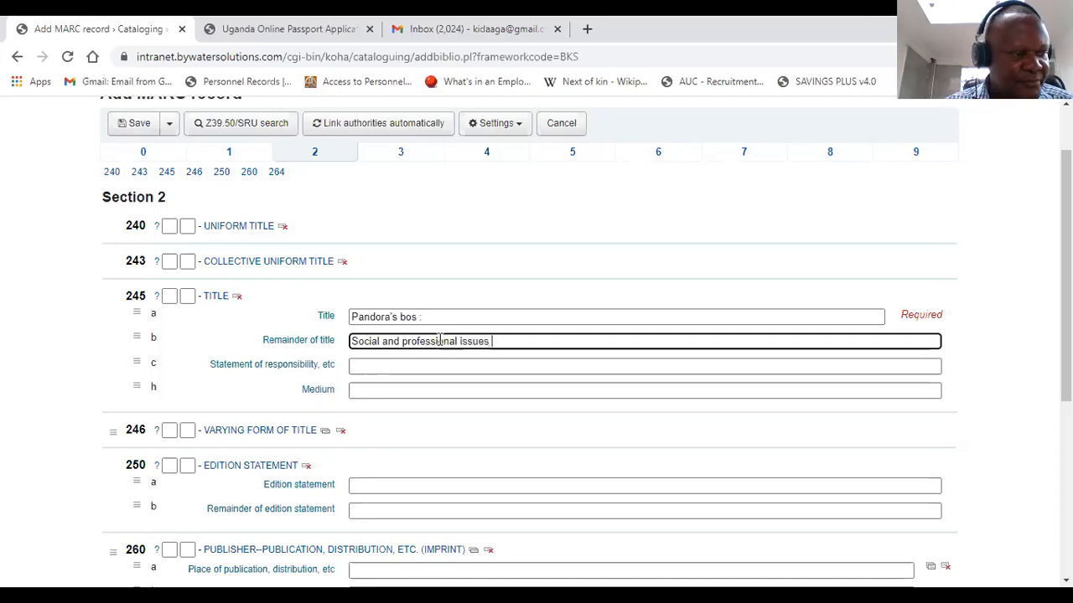
type(" of the ")
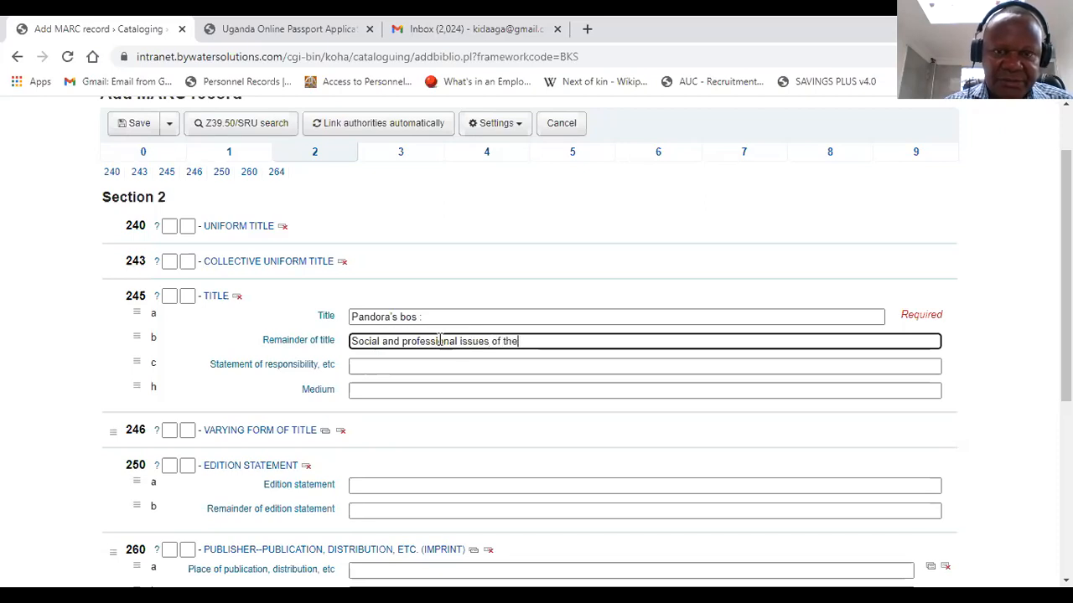
type("info")
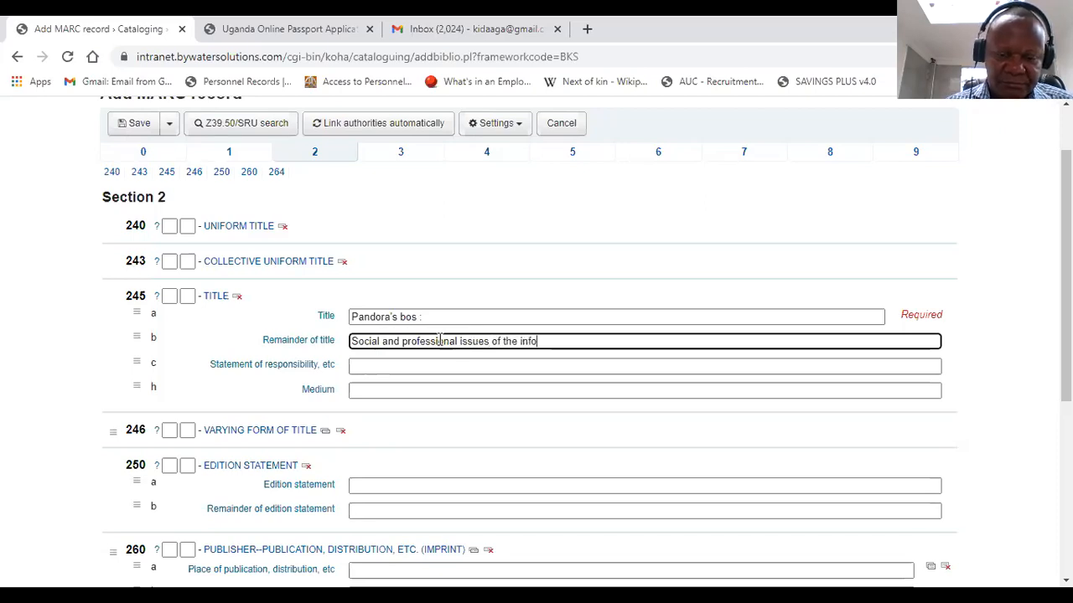
type("rmation age")
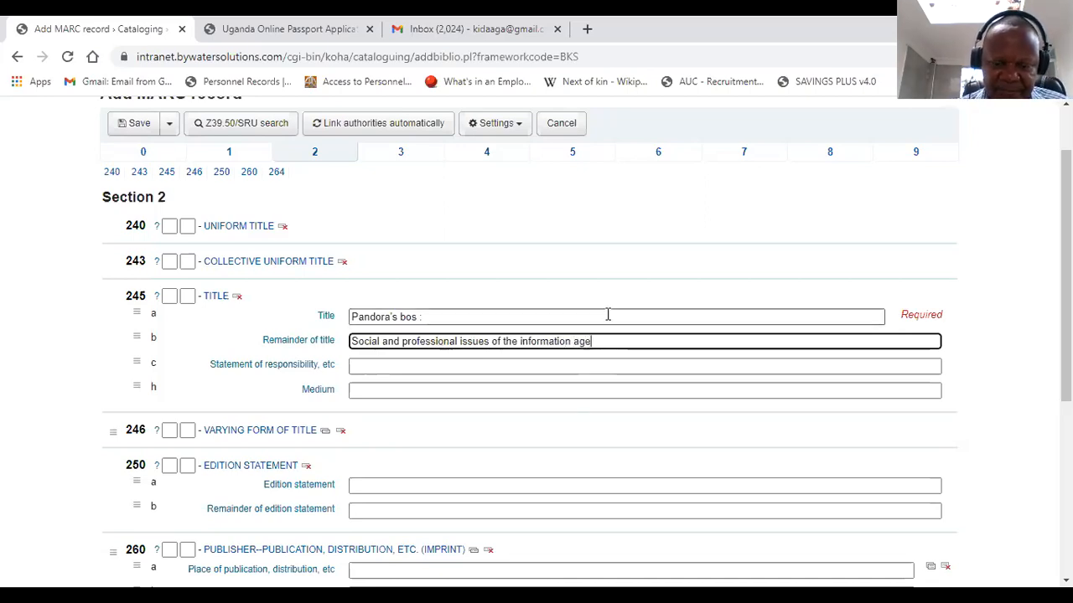
type(" /")
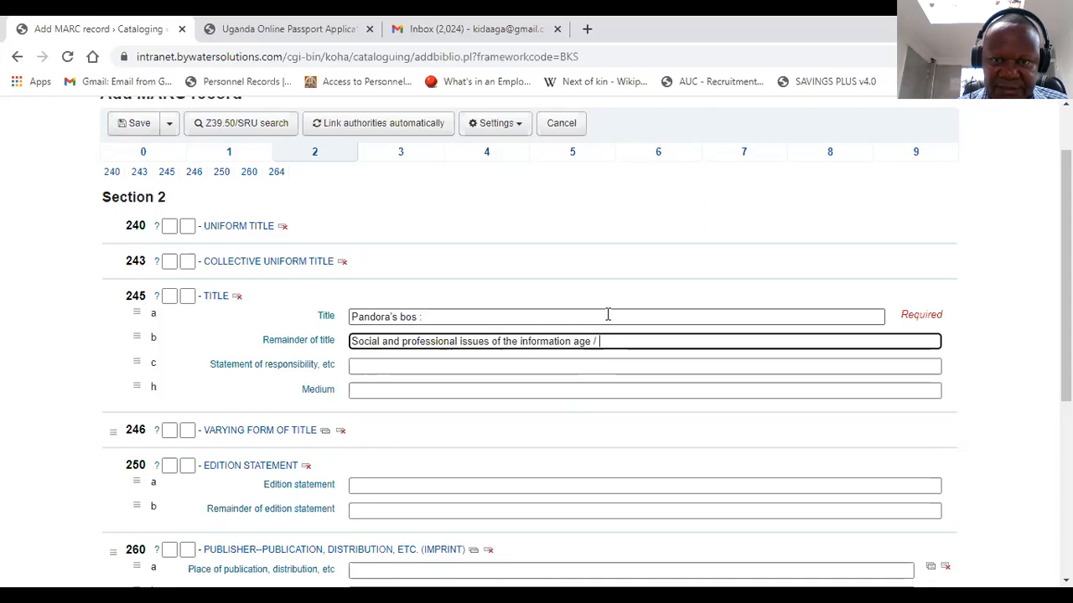
Step: Enter both authors' names, comma-separated, in the 245 $c statement of responsibility
left_click(394, 363)
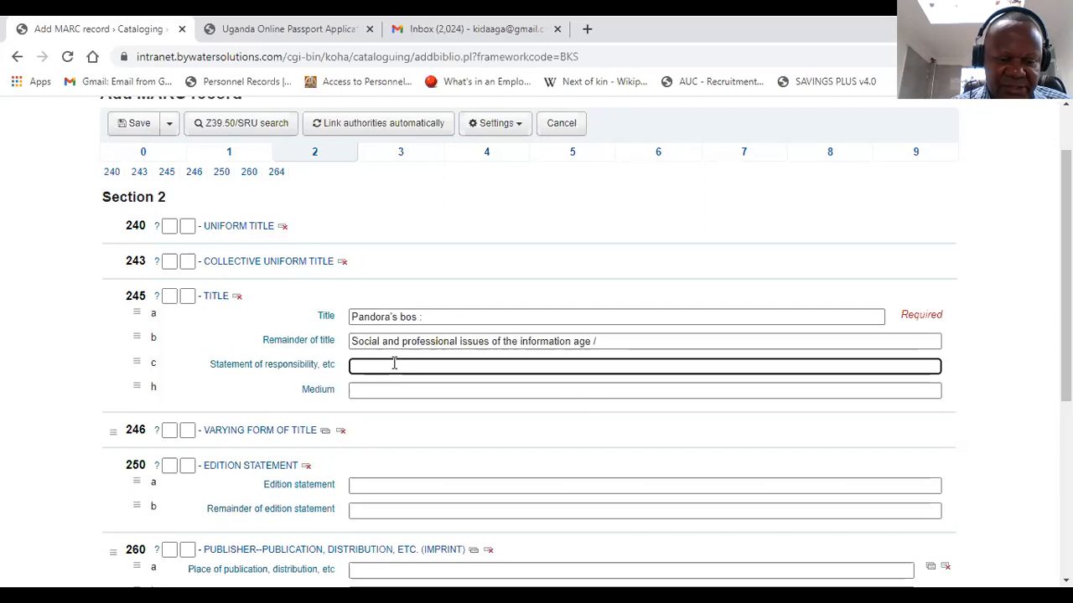
type("Andrew ")
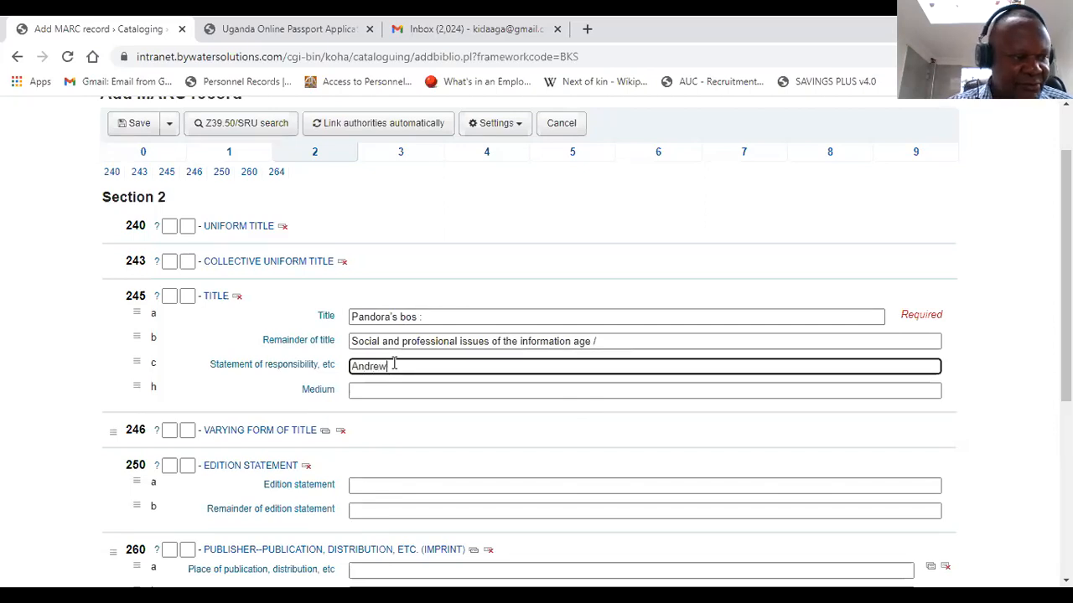
type("A. And")
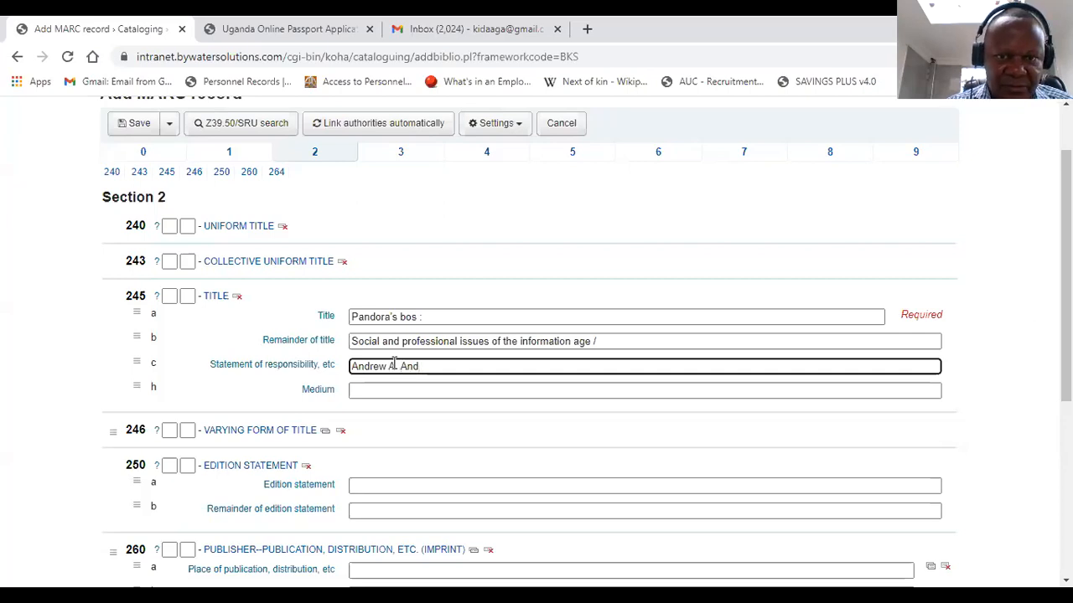
key("BackSpace")
key("BackSpace")
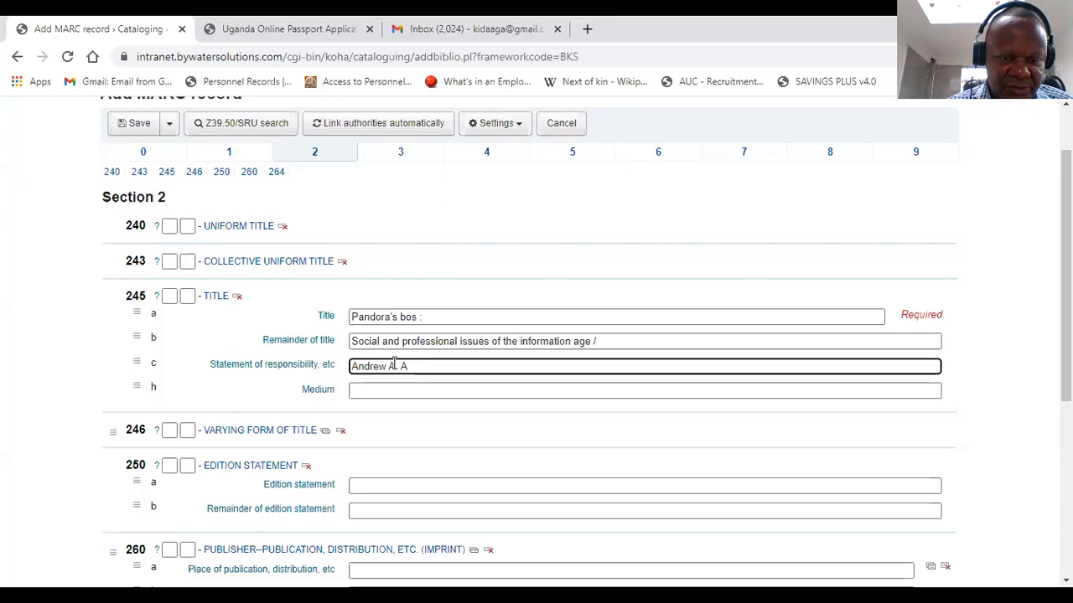
type("da")
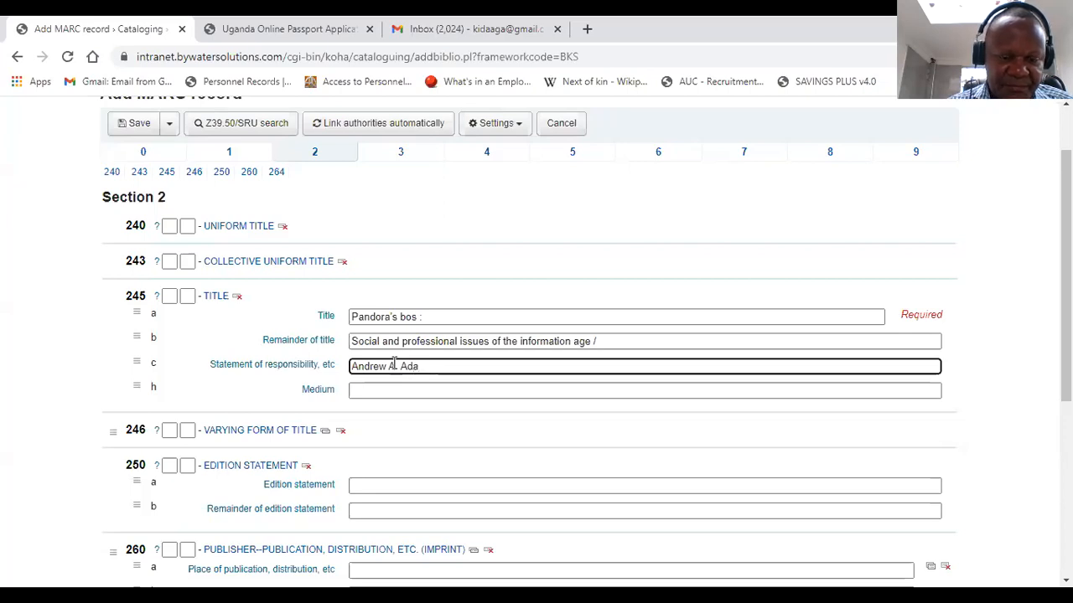
type("ms")
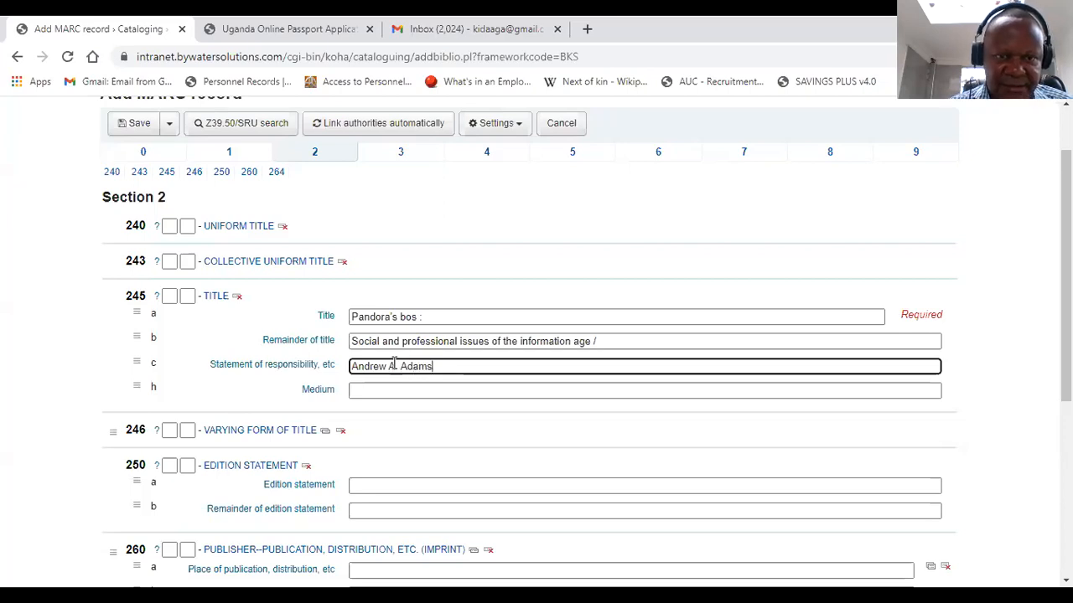
type(", ")
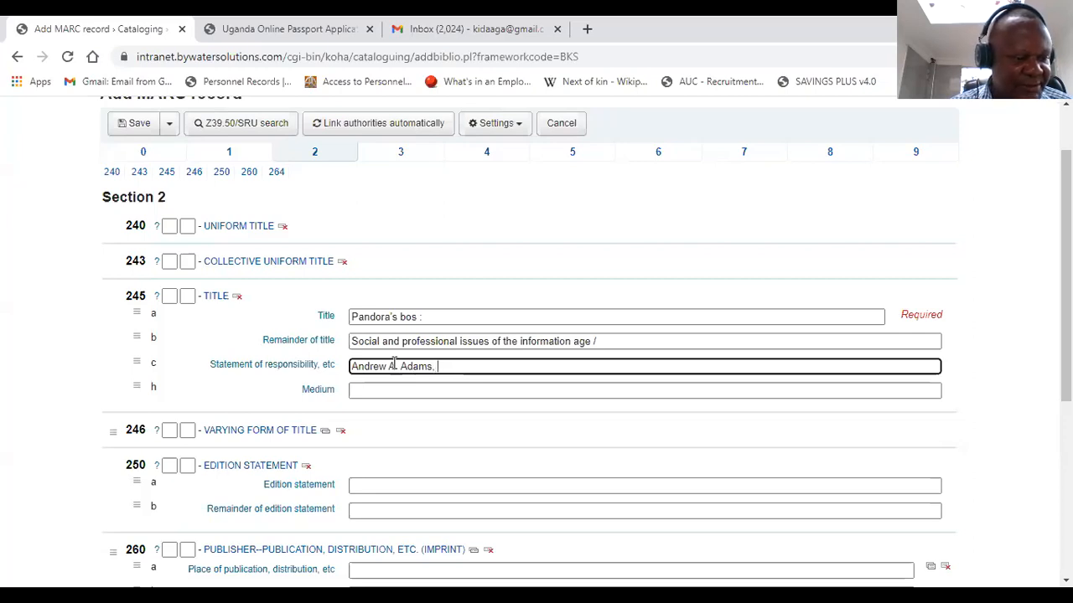
type("Rac")
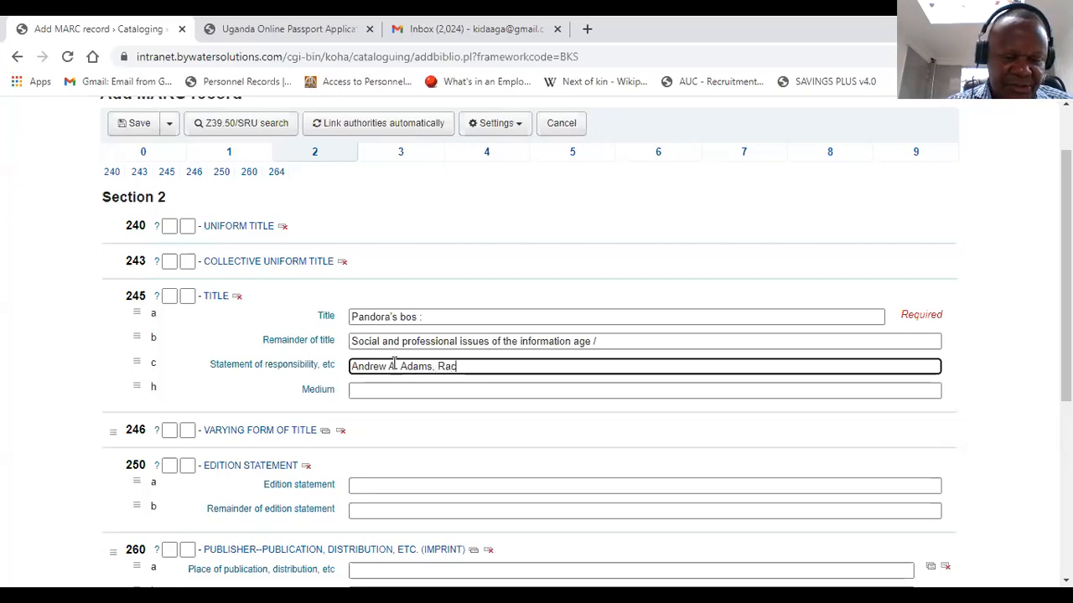
type("hel ")
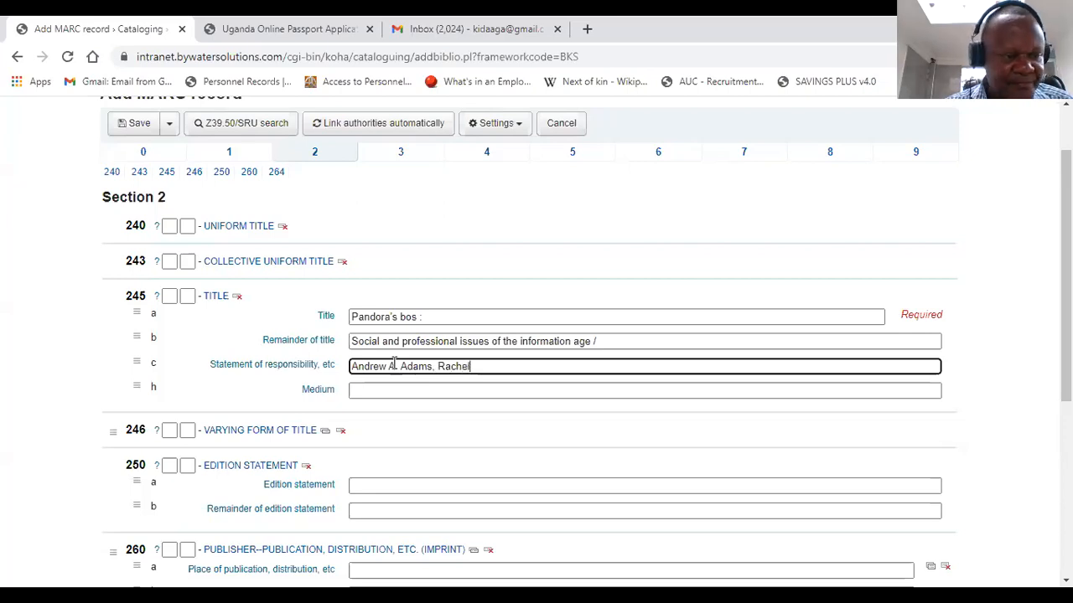
type("J")
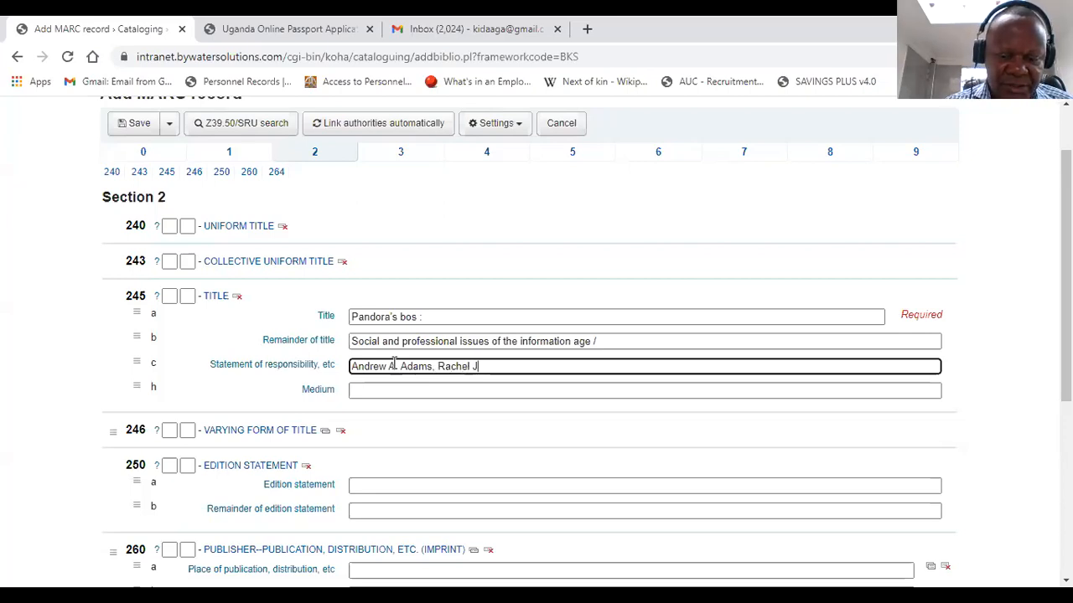
type(". ")
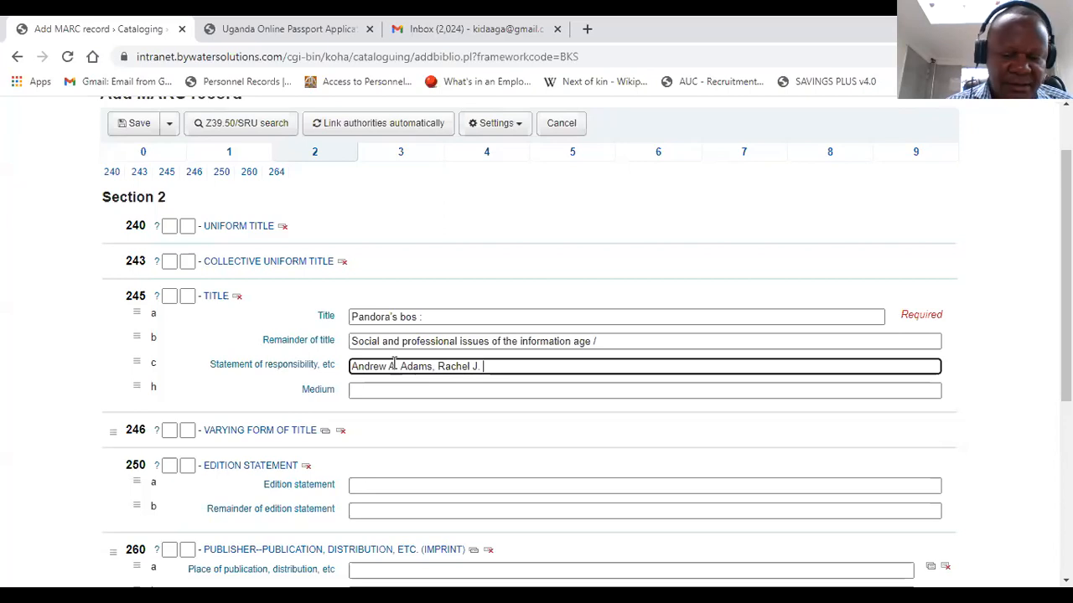
type("McCrindle")
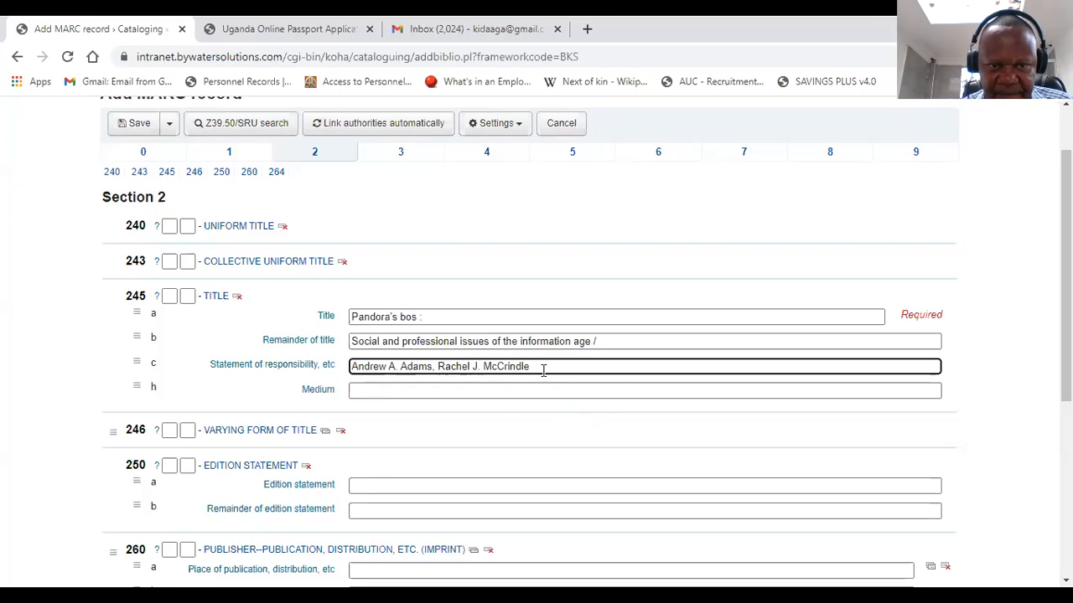
scroll(543, 371, "down", 1)
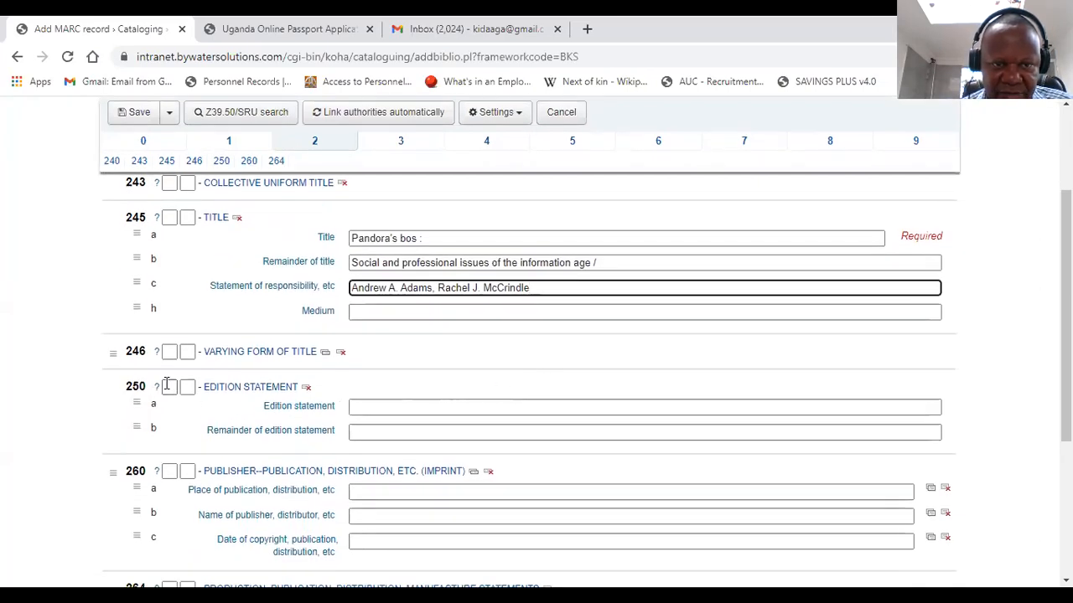
Step: Enter 'Chichester, England :' as the 260 place of publication
left_click(360, 406)
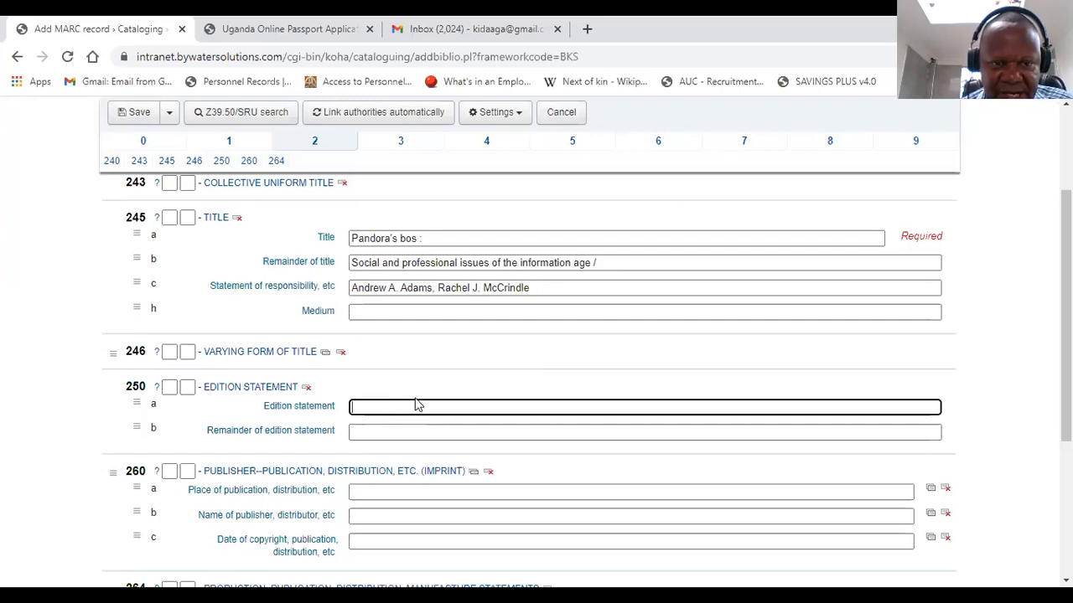
scroll(417, 405, "down", 2)
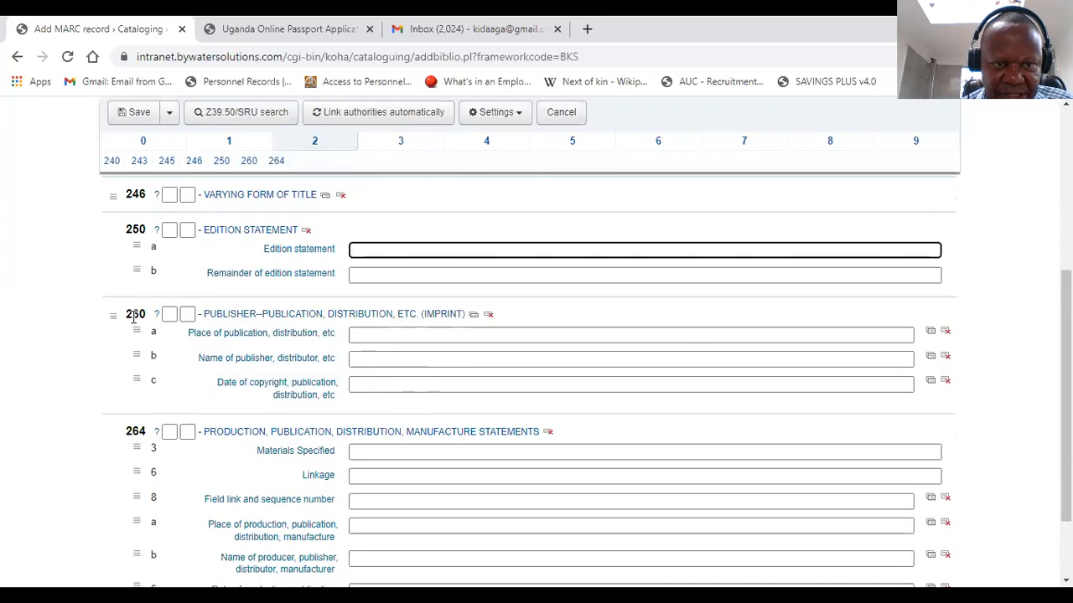
left_click(388, 337)
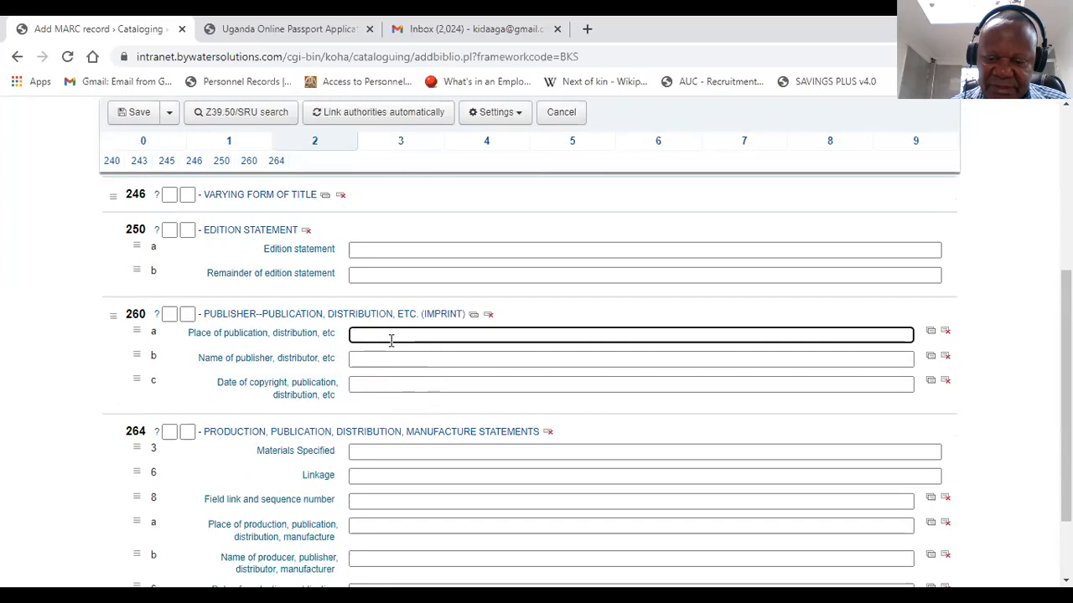
type("__")
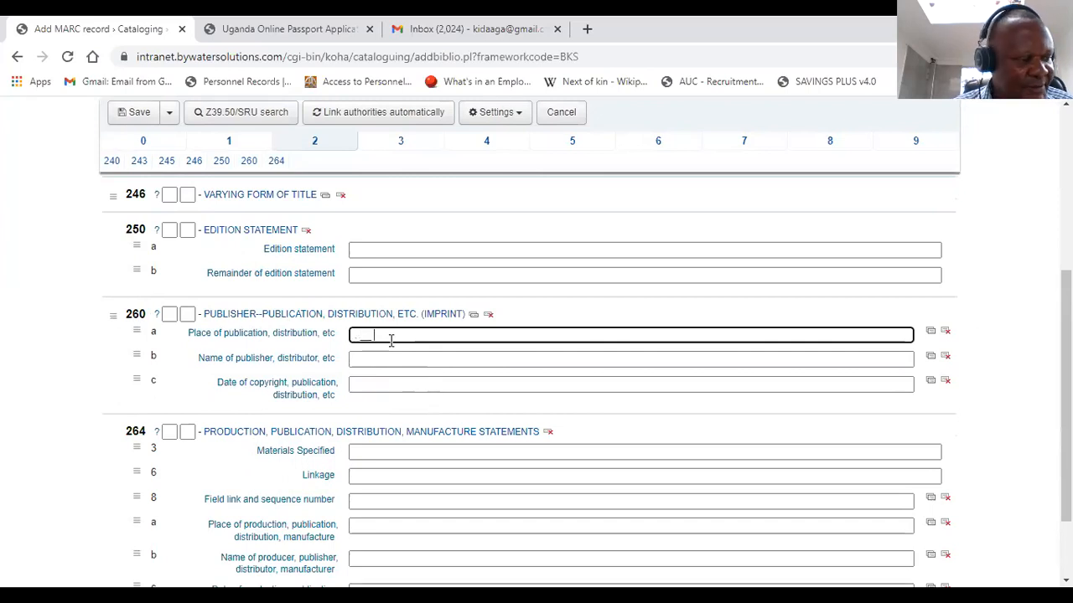
type(" C")
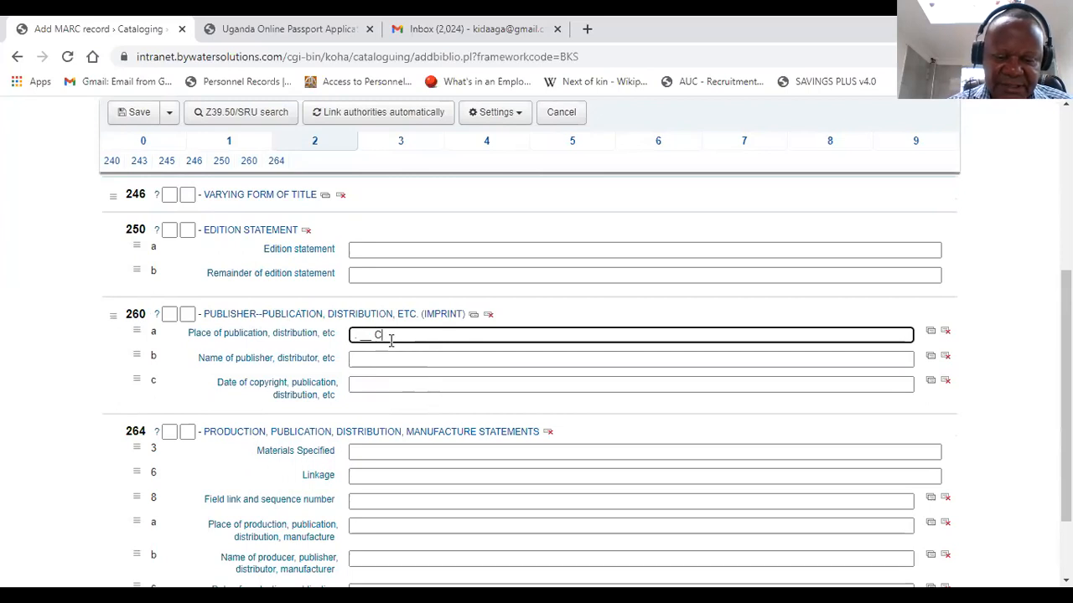
type("hich")
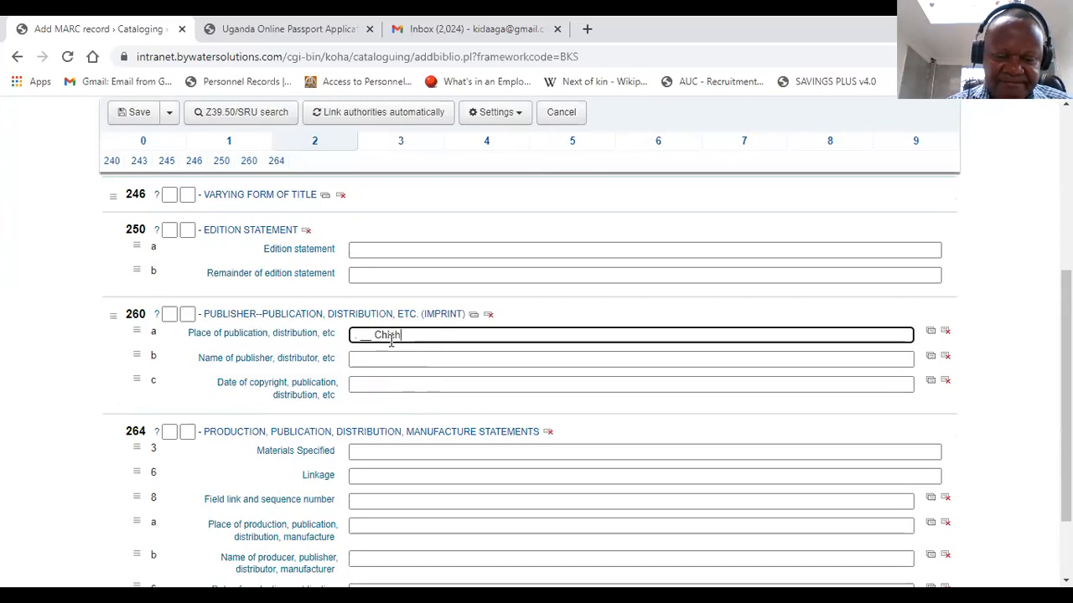
type("ester, ")
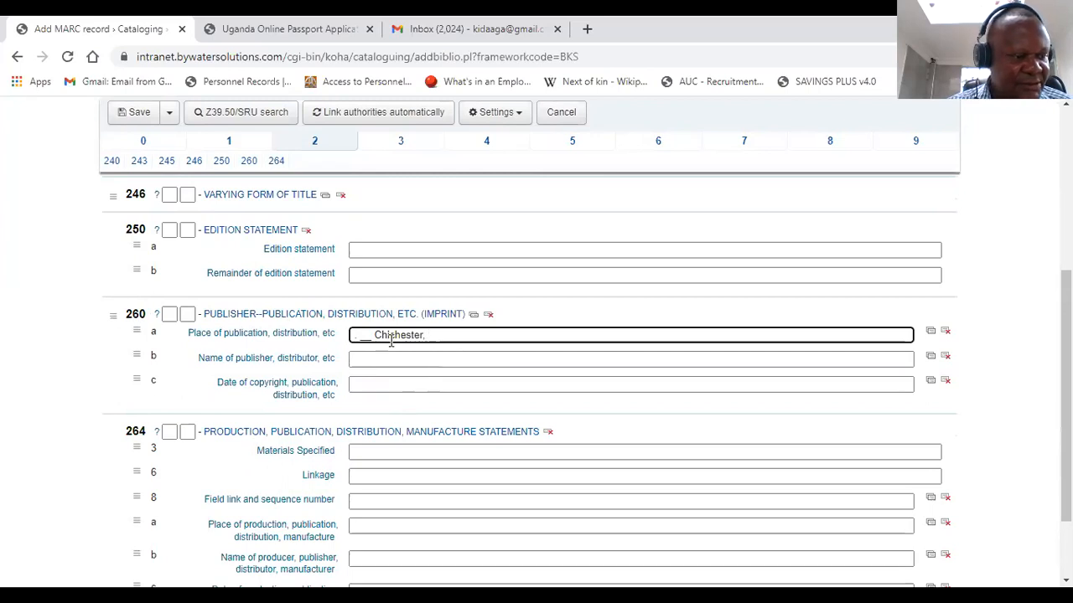
type("En")
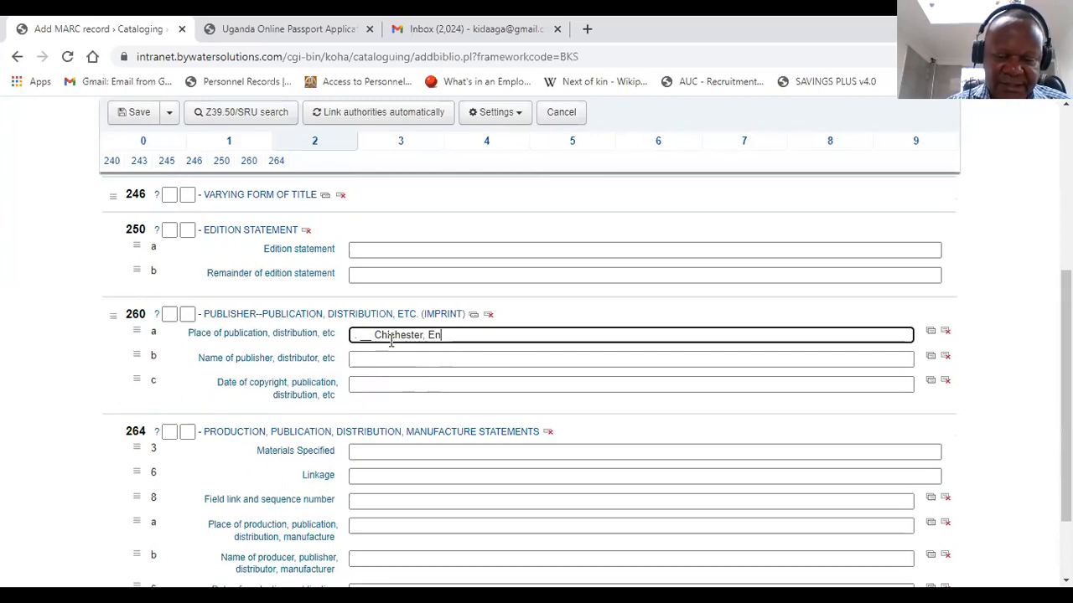
type("gland")
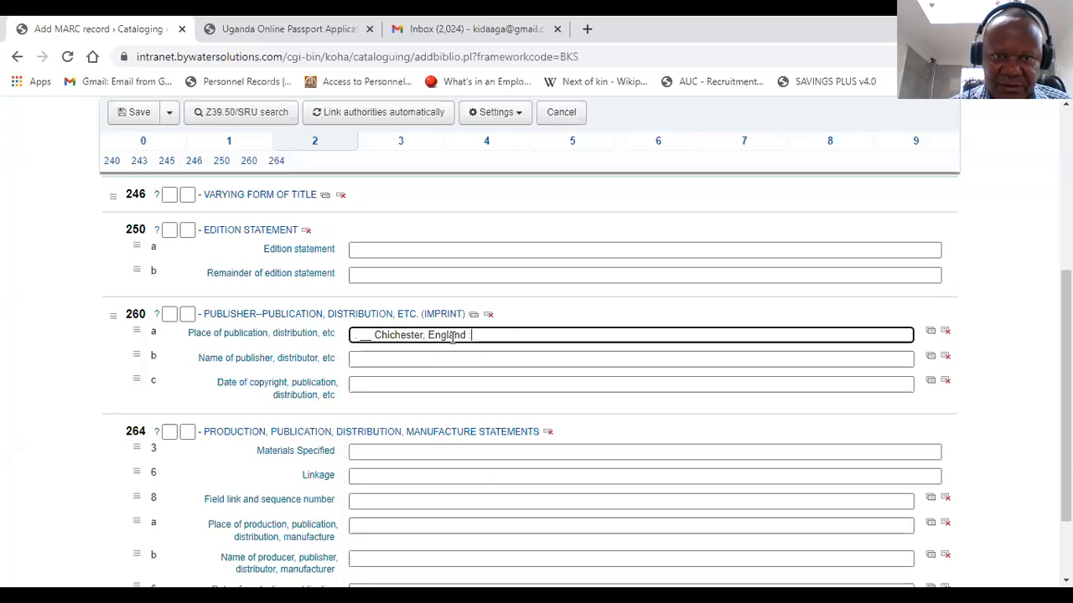
type(":")
Step: Set the 260 publisher to 'John Wiley & Sons Ltd.' and date to 'c2008, rep.2012'
left_click(395, 359)
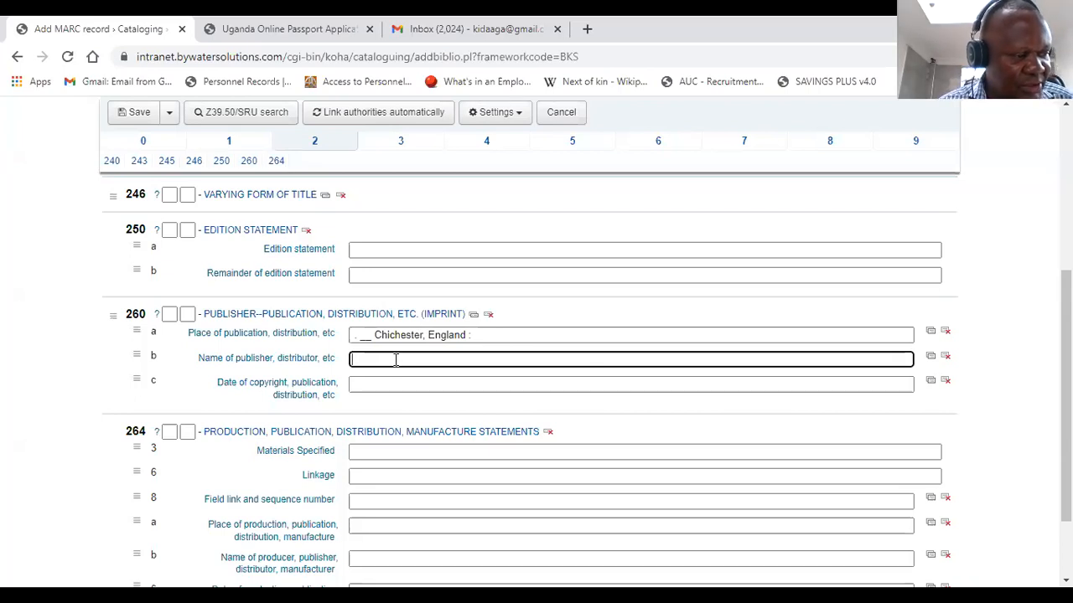
type("Jo")
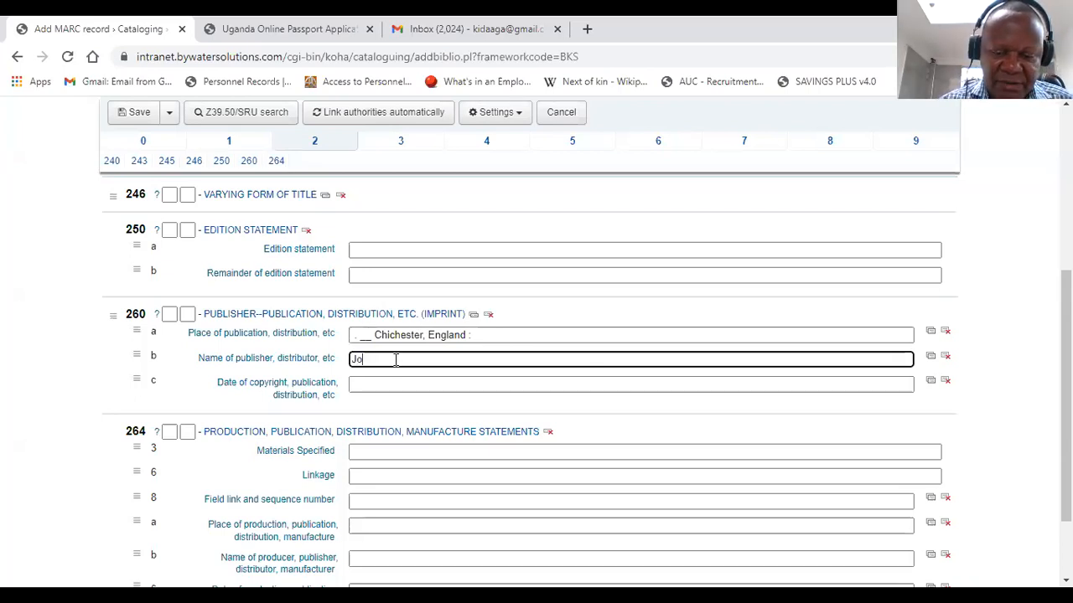
type("hn Wiley")
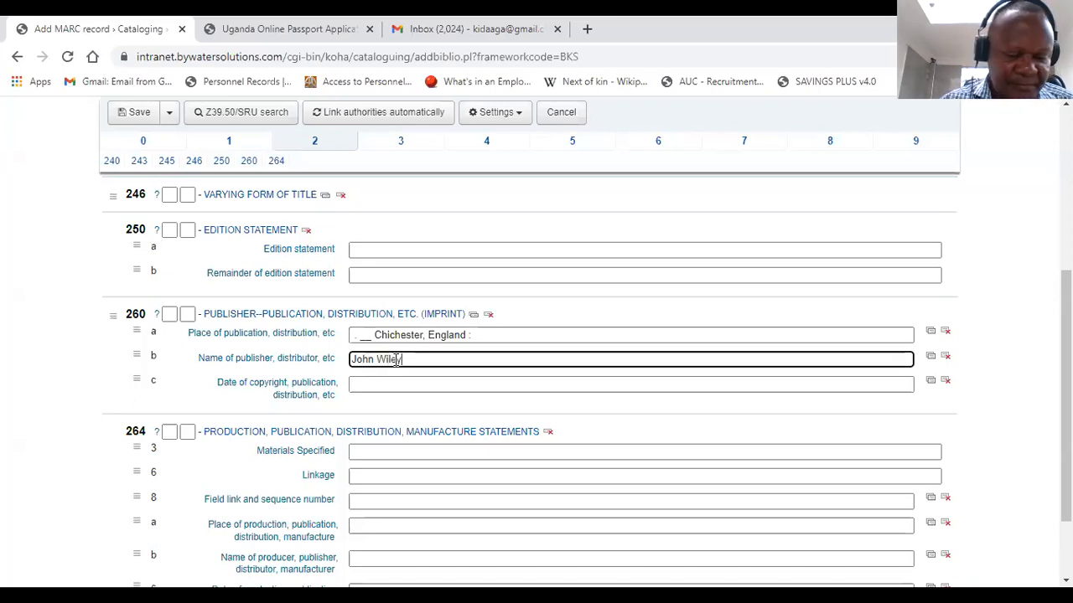
type(" & S")
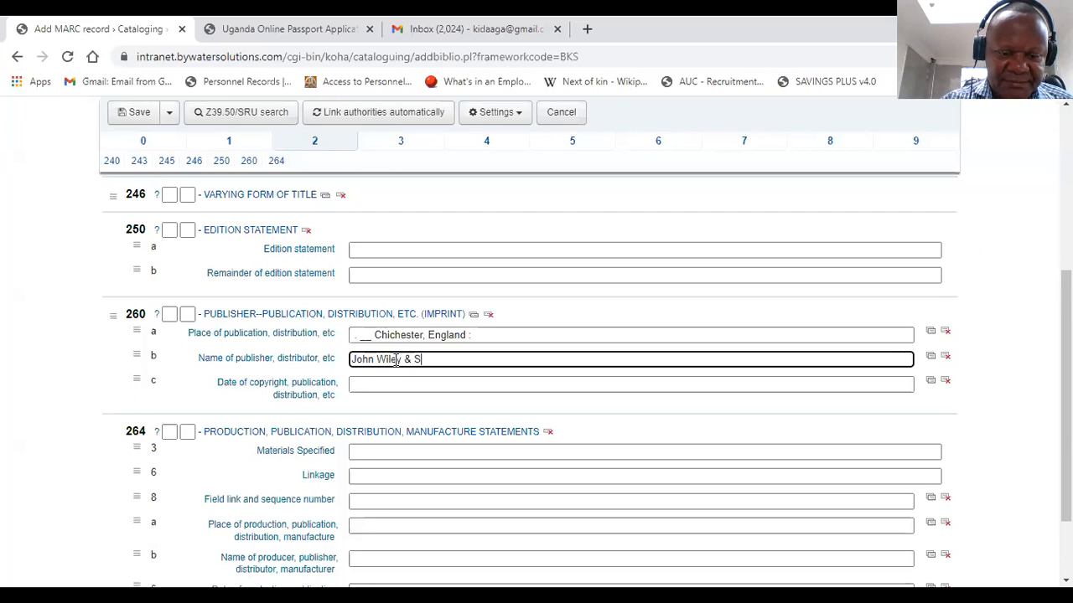
type("ons ")
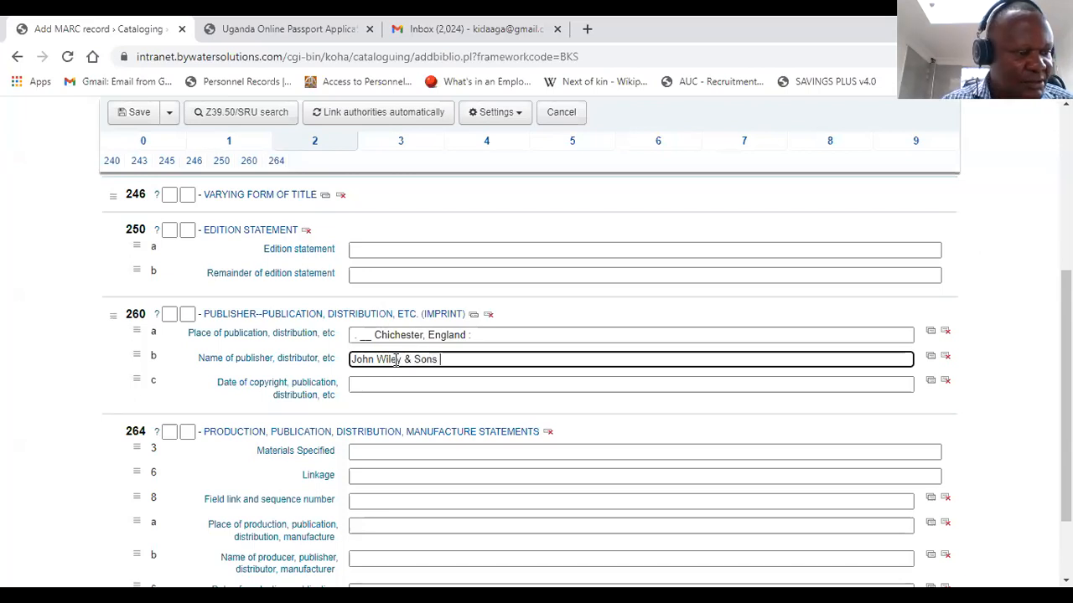
type("Ltd")
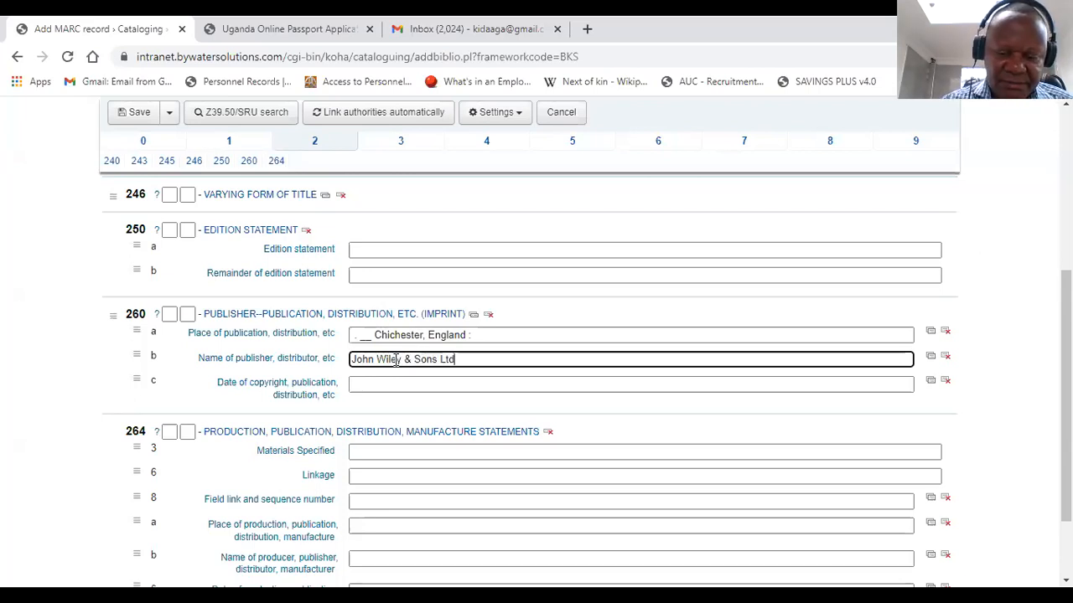
type(".,")
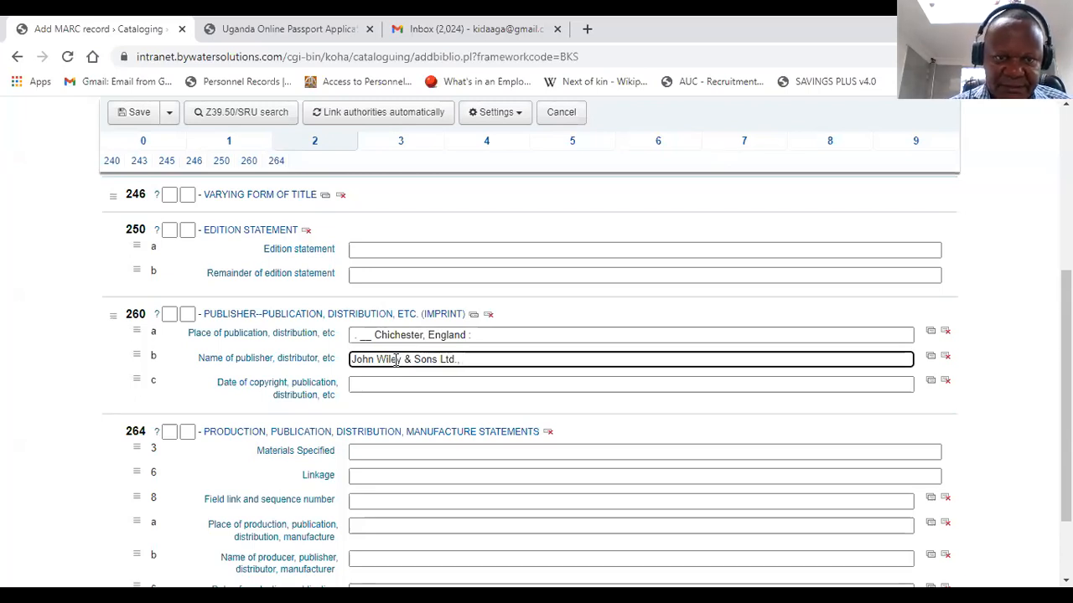
left_click(385, 386)
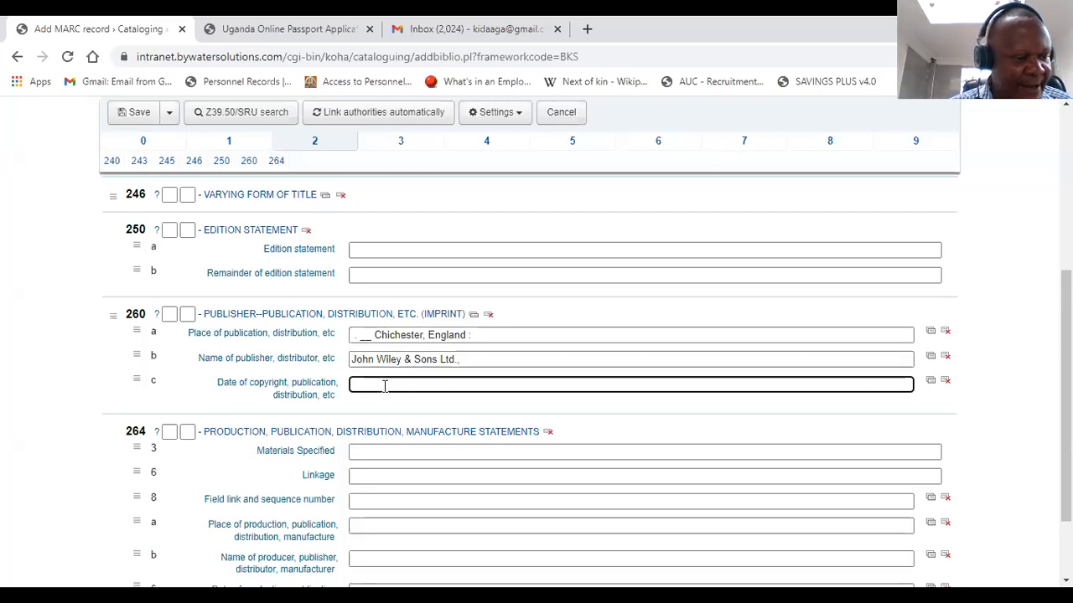
type("c2008")
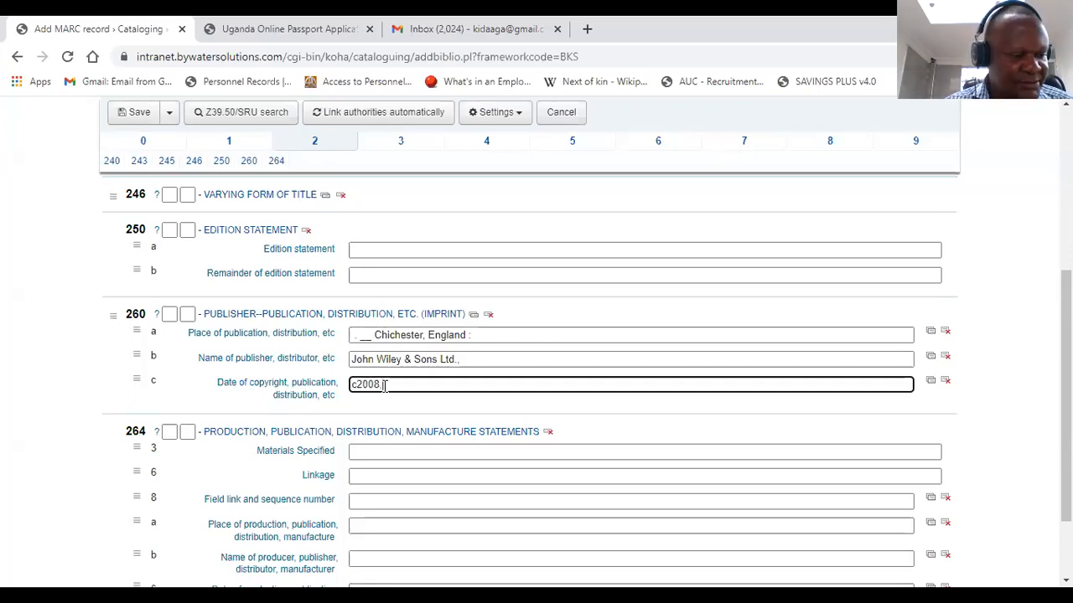
type(". rep ")
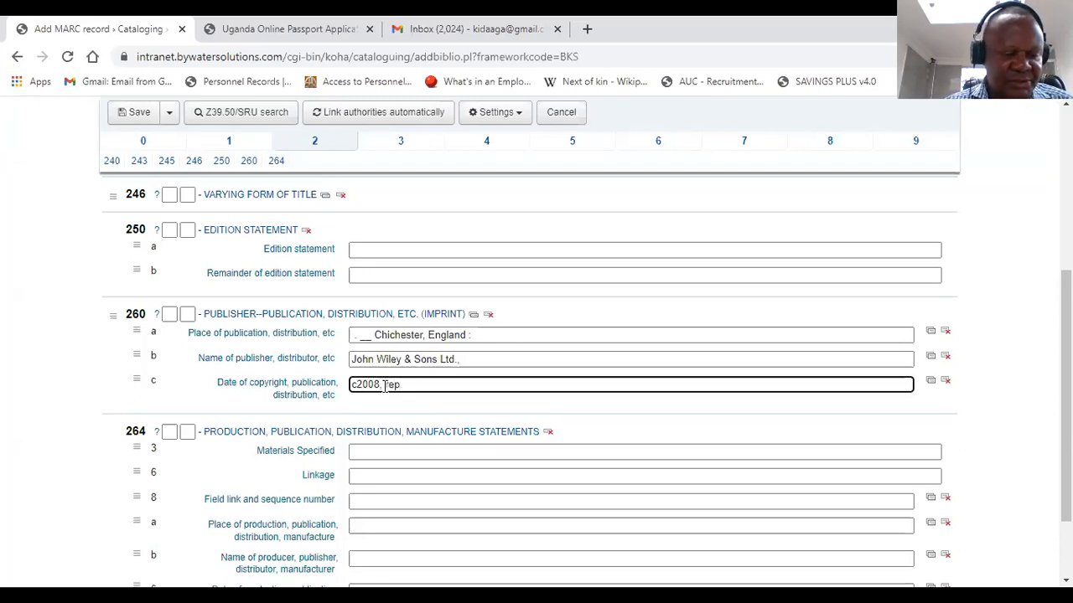
type("2012")
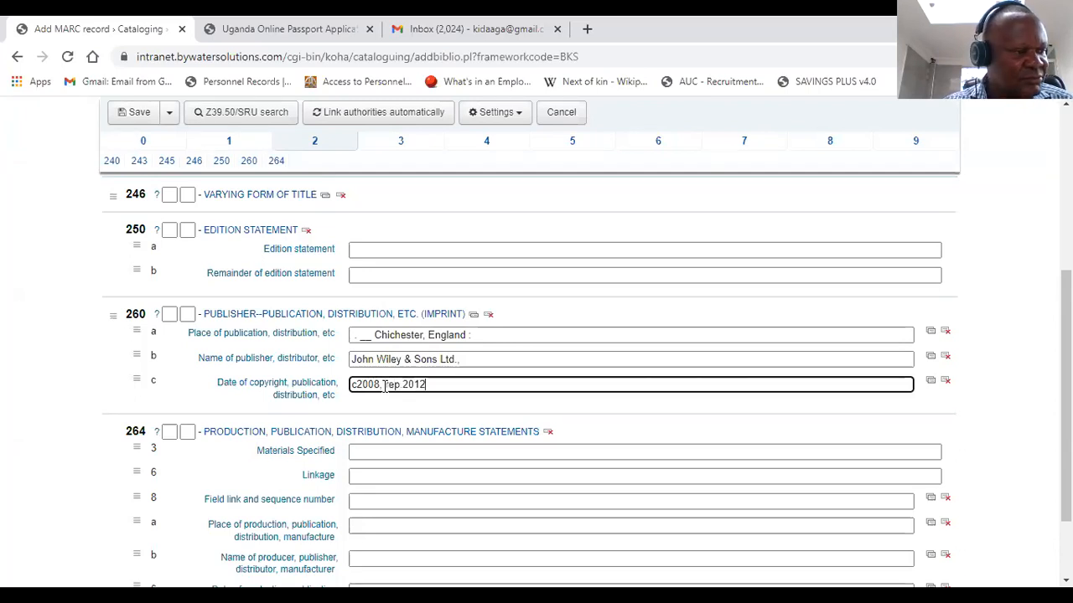
left_click(382, 384)
key("BackSpace")
type(",")
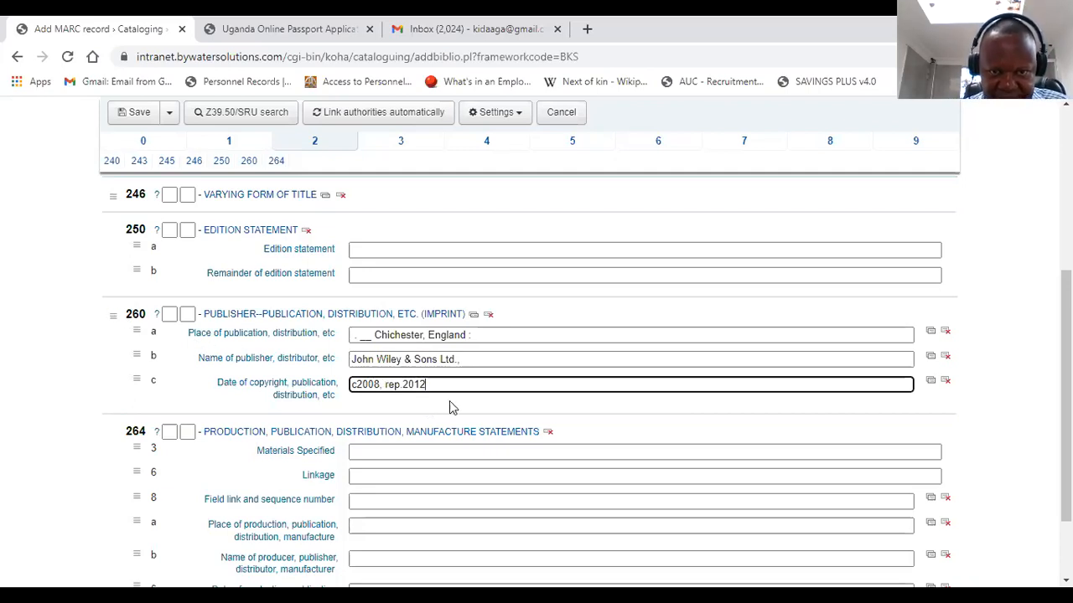
scroll(459, 410, "down", 1)
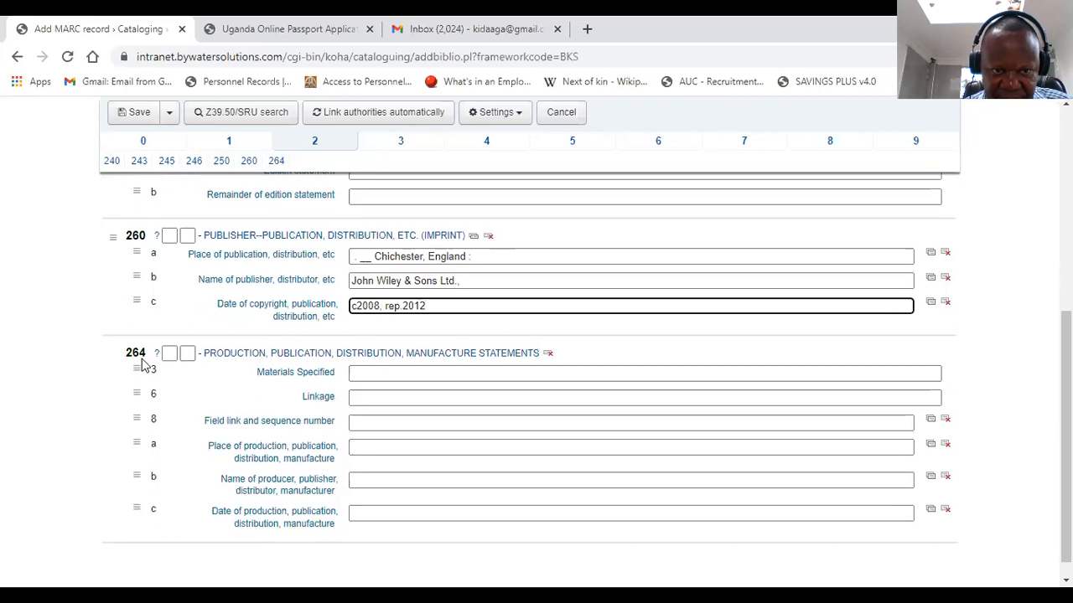
scroll(343, 462, "up", 2)
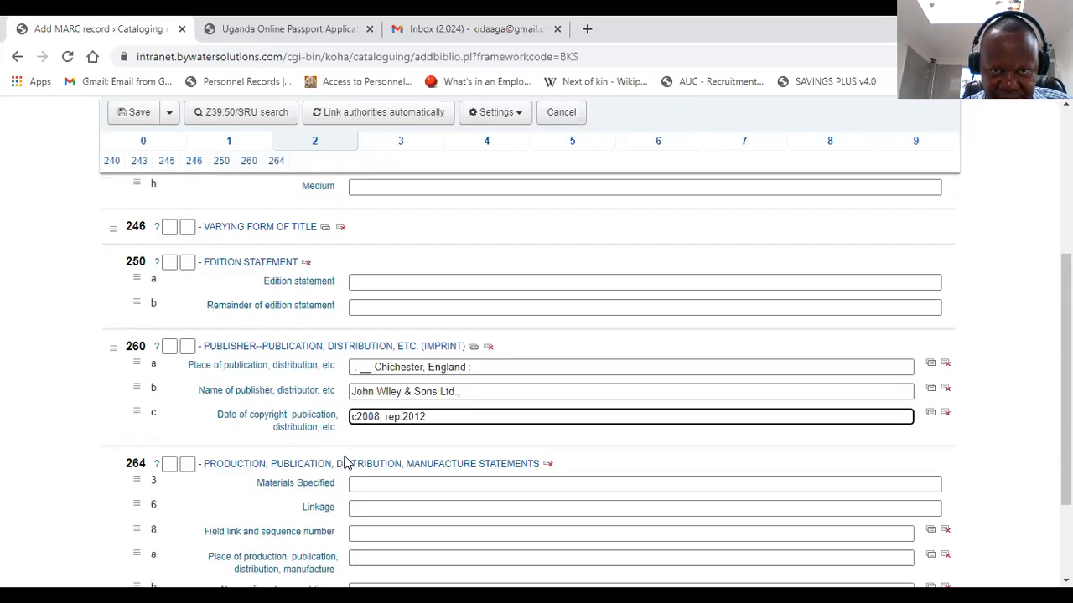
scroll(353, 268, "up", 3)
Step: In section 3, fill tag 300 with extent 'xxiii, 635p. :', details 'ill.' and dimensions '24cm.'
left_click(418, 215)
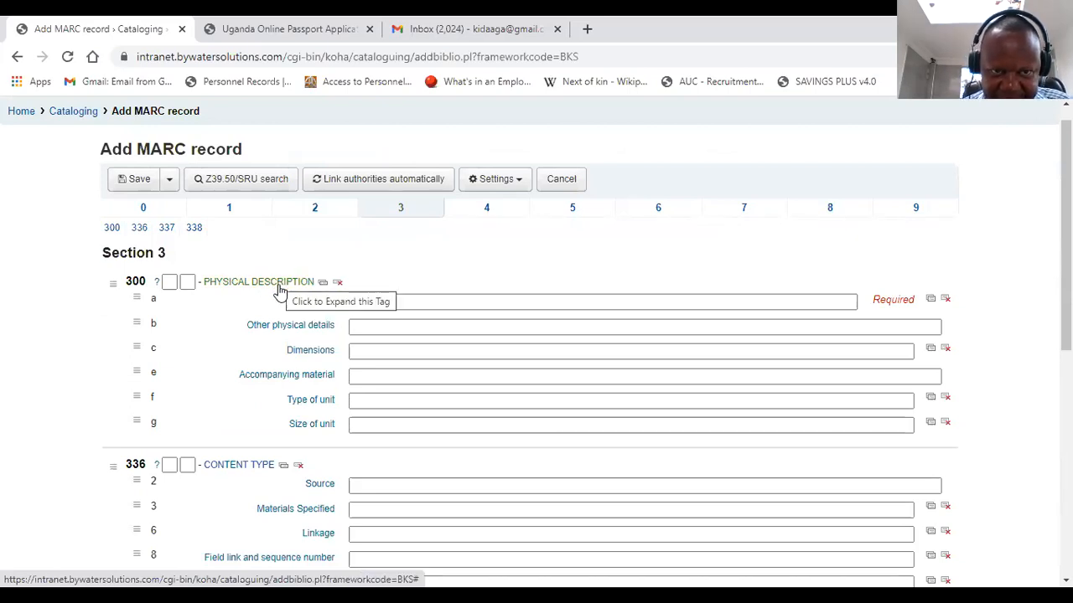
left_click(373, 299)
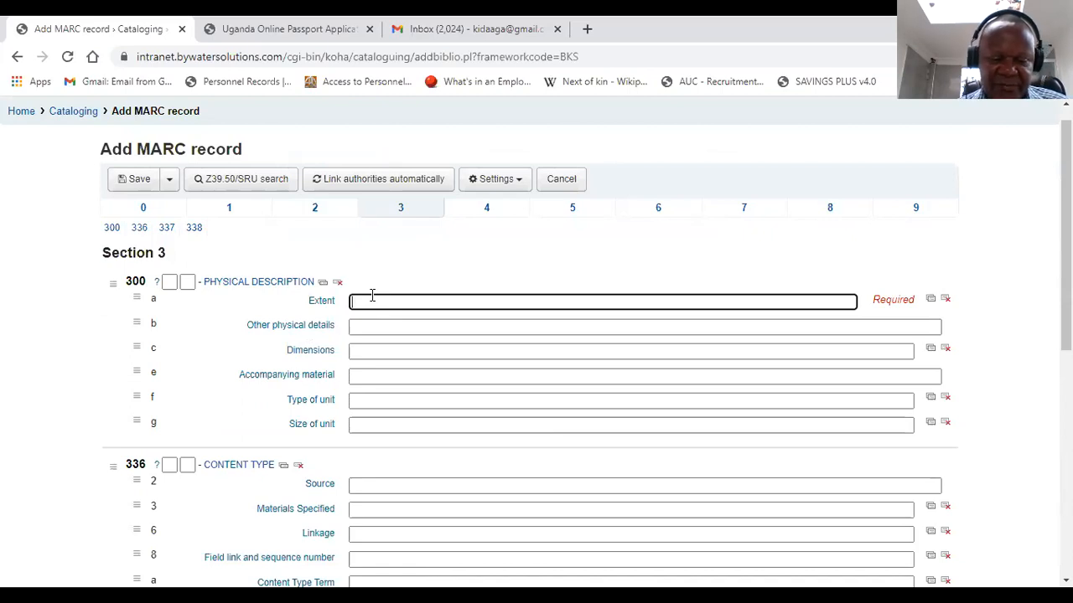
type("xx")
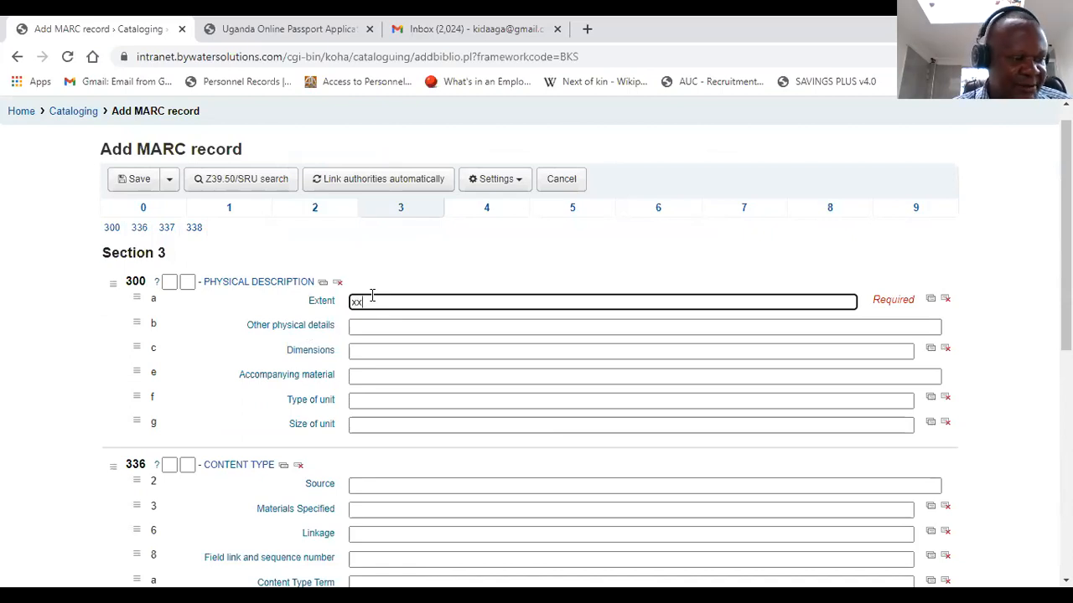
type("iii")
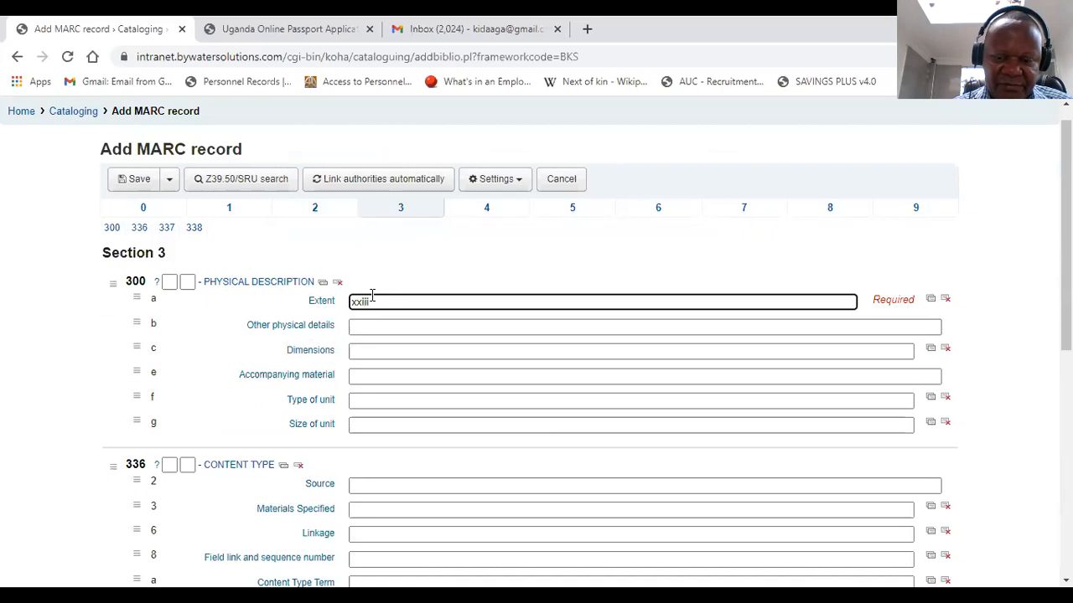
type(", 6")
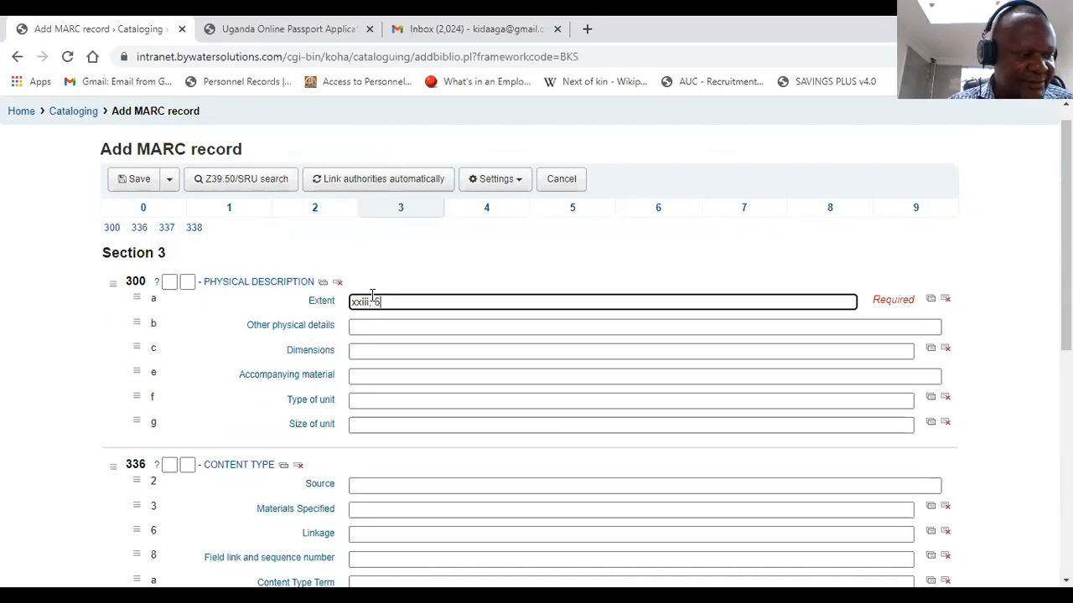
type("35p.")
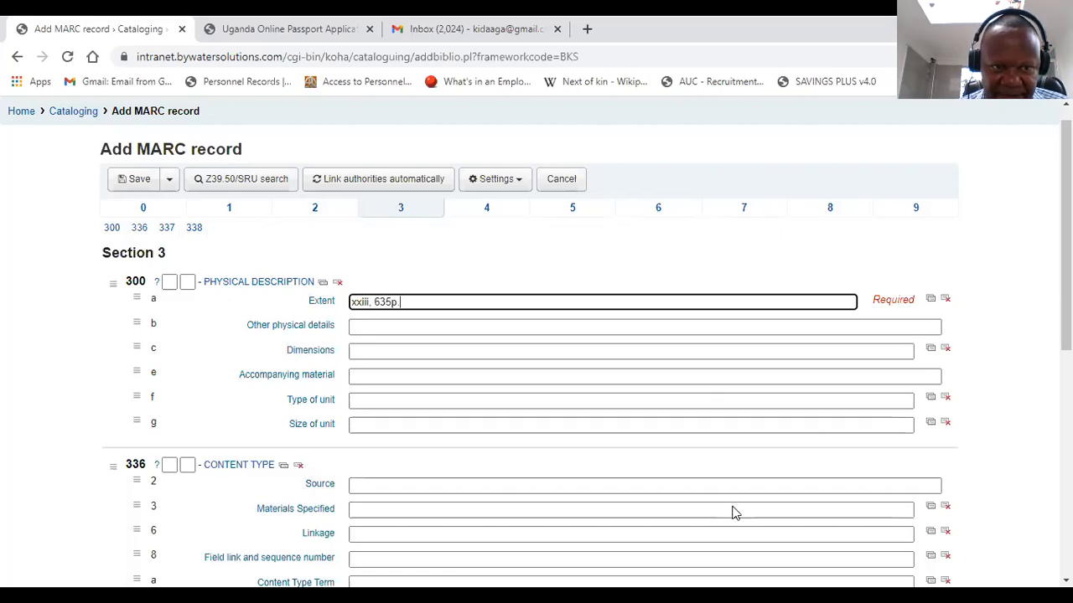
key("alt+Tab")
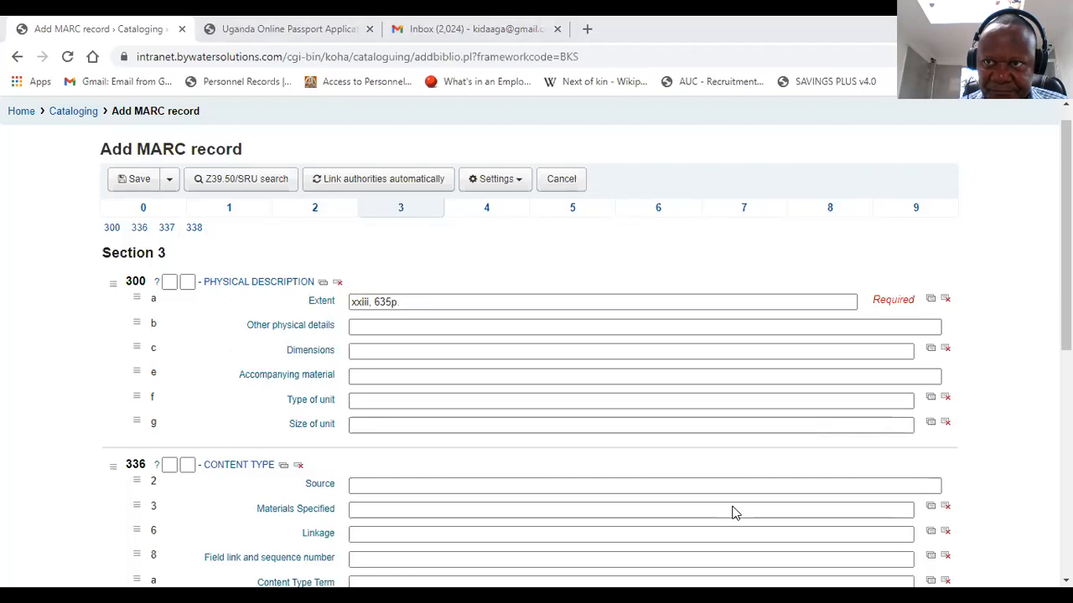
left_click(421, 304)
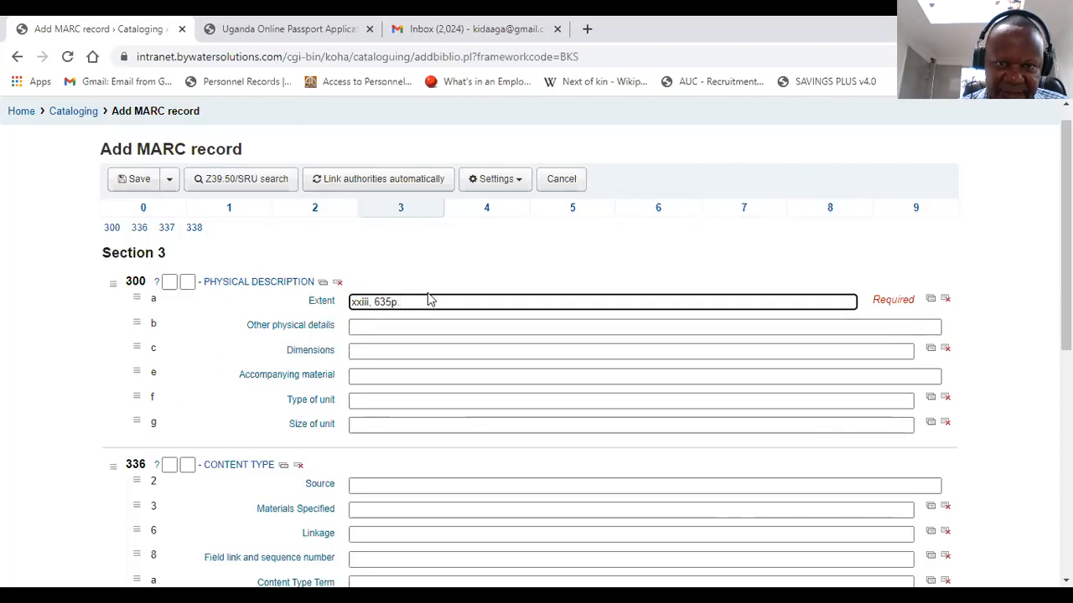
type(". :")
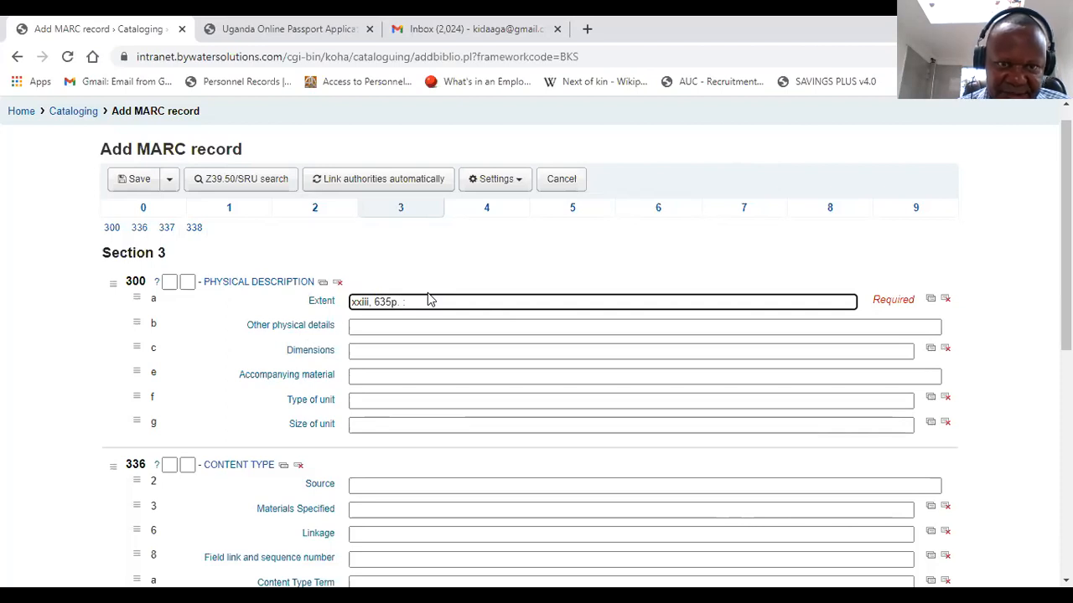
left_click(362, 327)
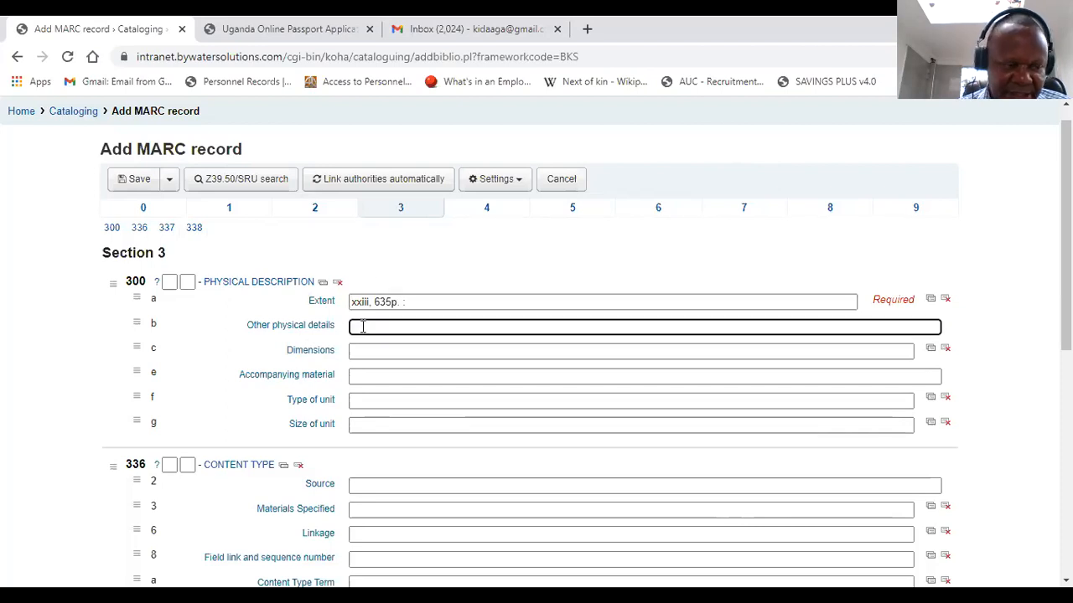
type("ill. ;")
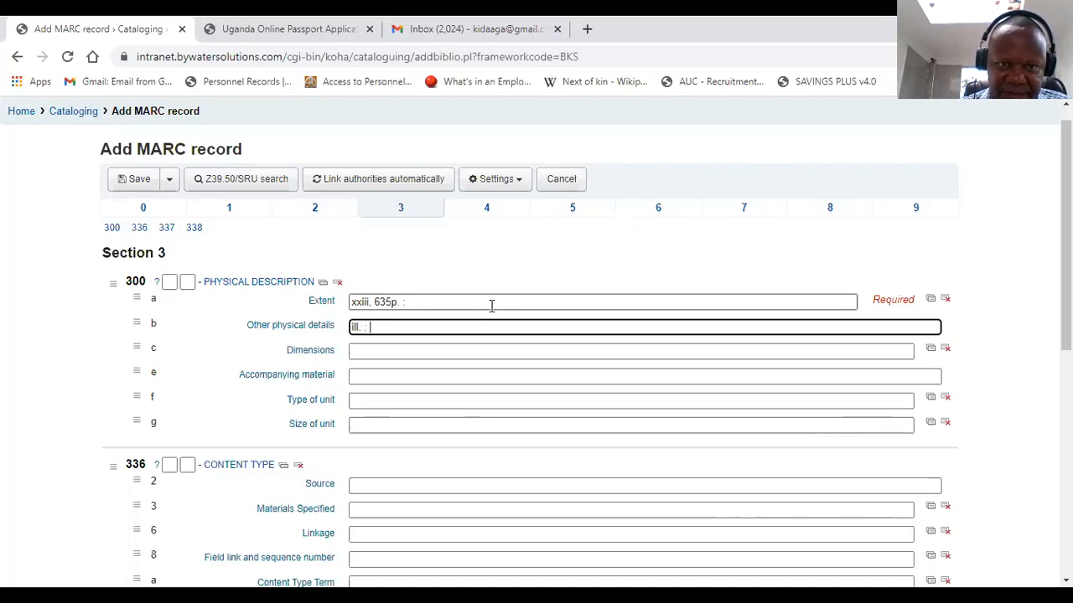
left_click(375, 352)
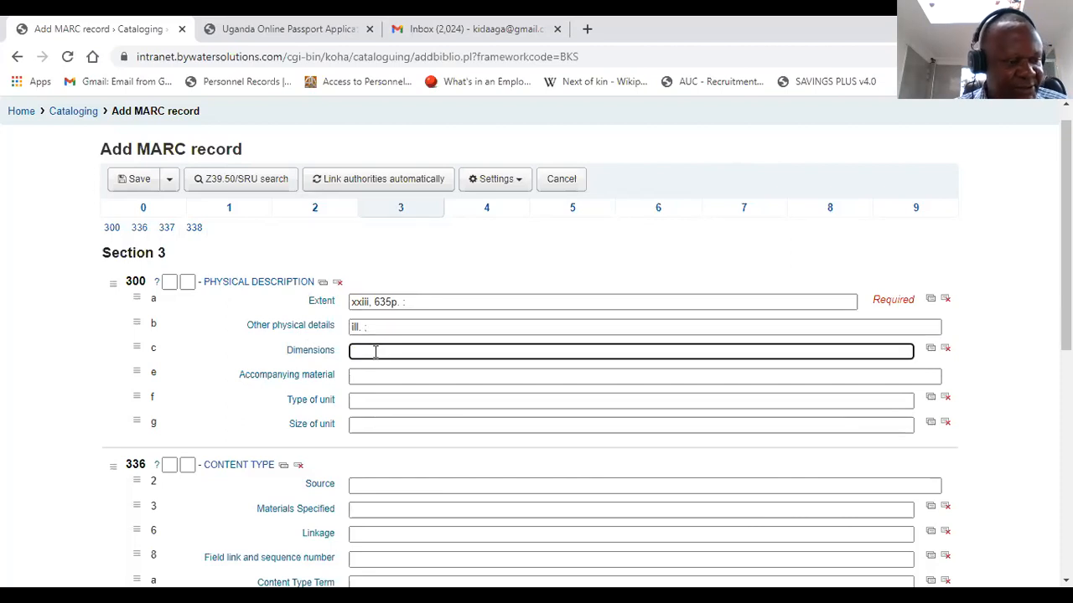
type("24cm")
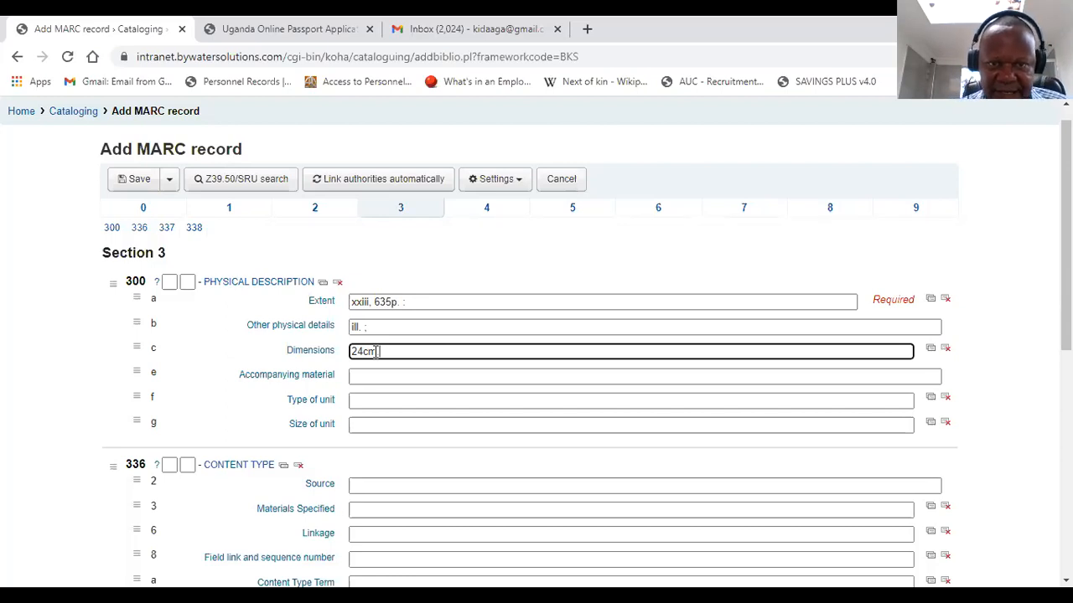
type(".")
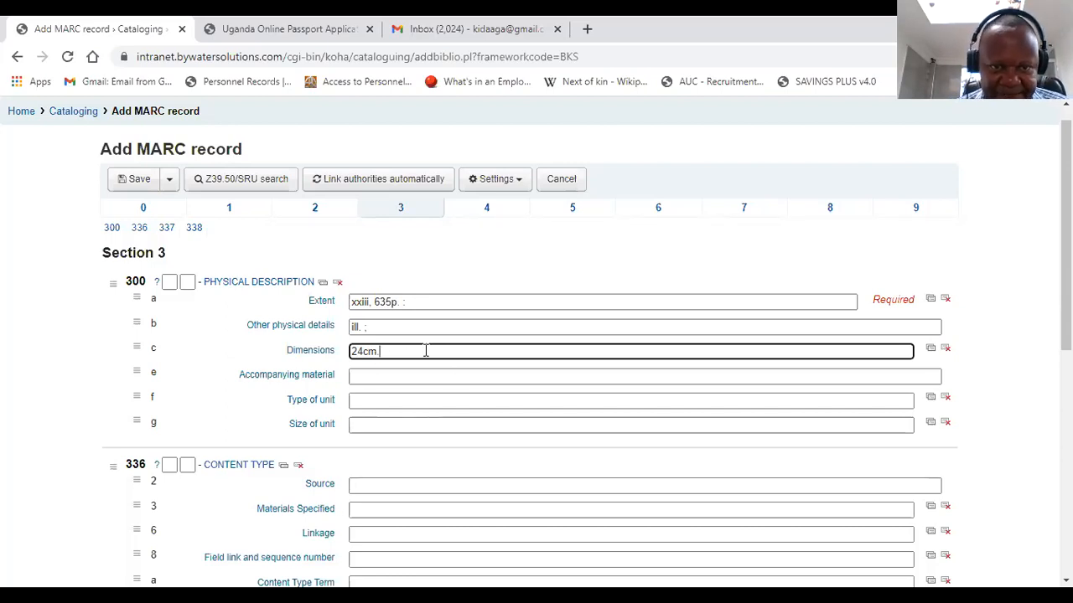
left_click(408, 373)
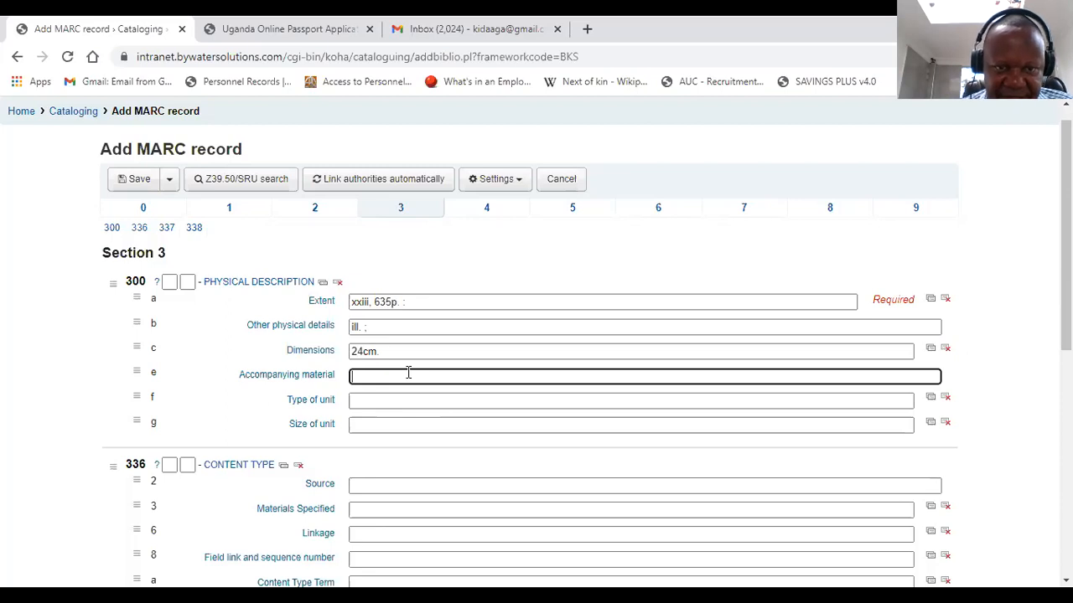
left_click(415, 421)
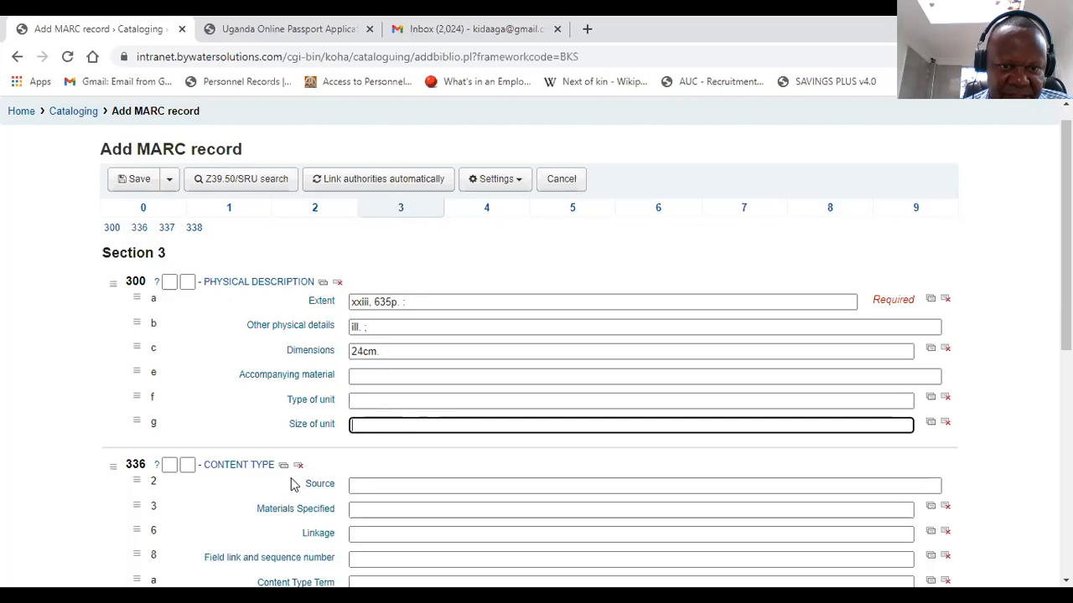
scroll(294, 495, "down", 2)
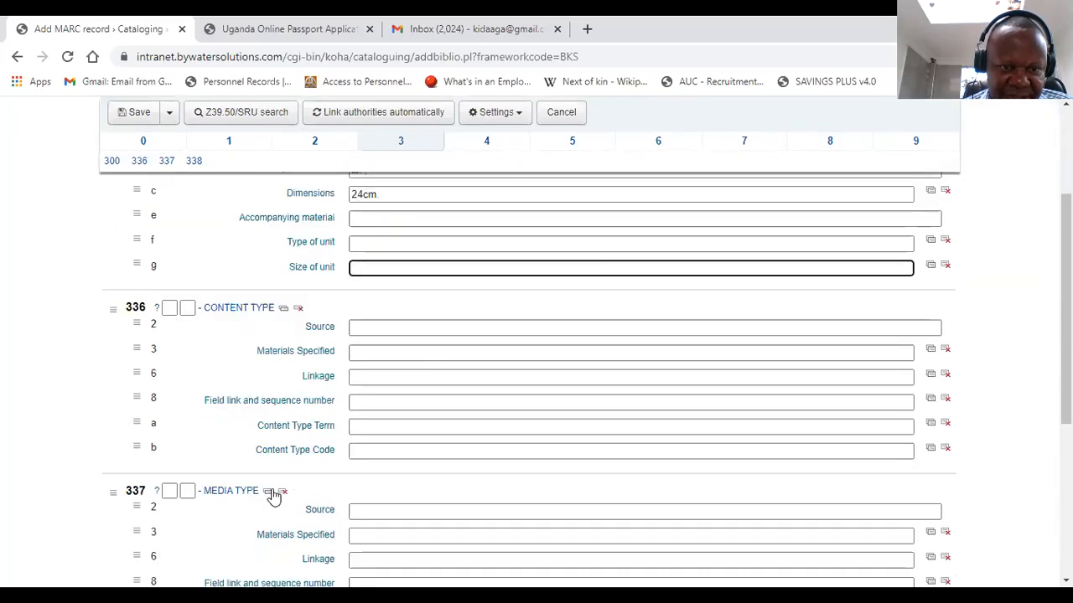
scroll(271, 497, "down", 2)
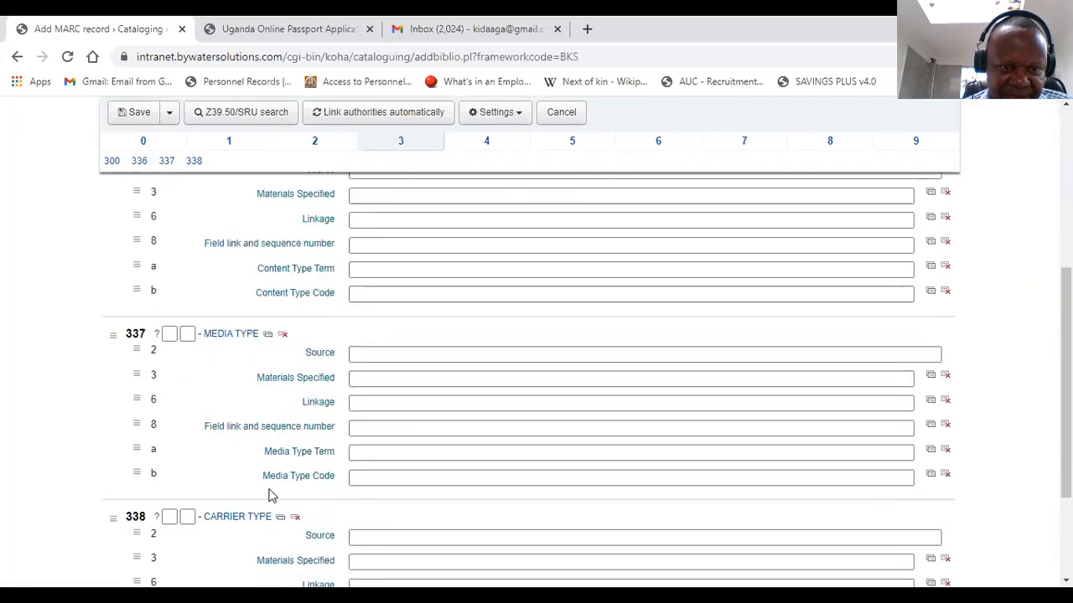
scroll(271, 496, "down", 2)
scroll(271, 496, "up", 2)
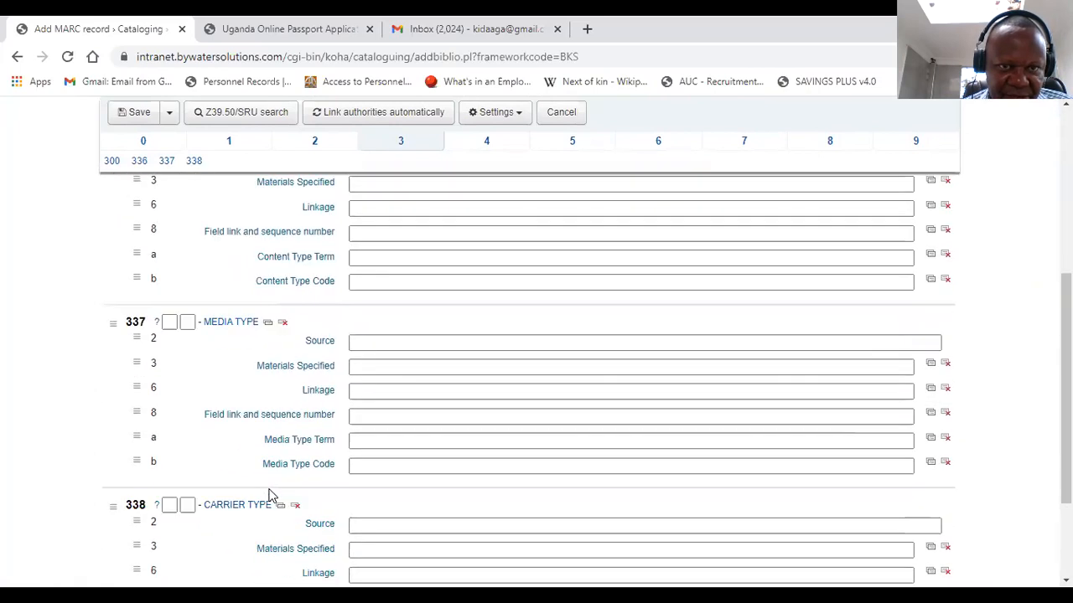
scroll(271, 496, "up", 5)
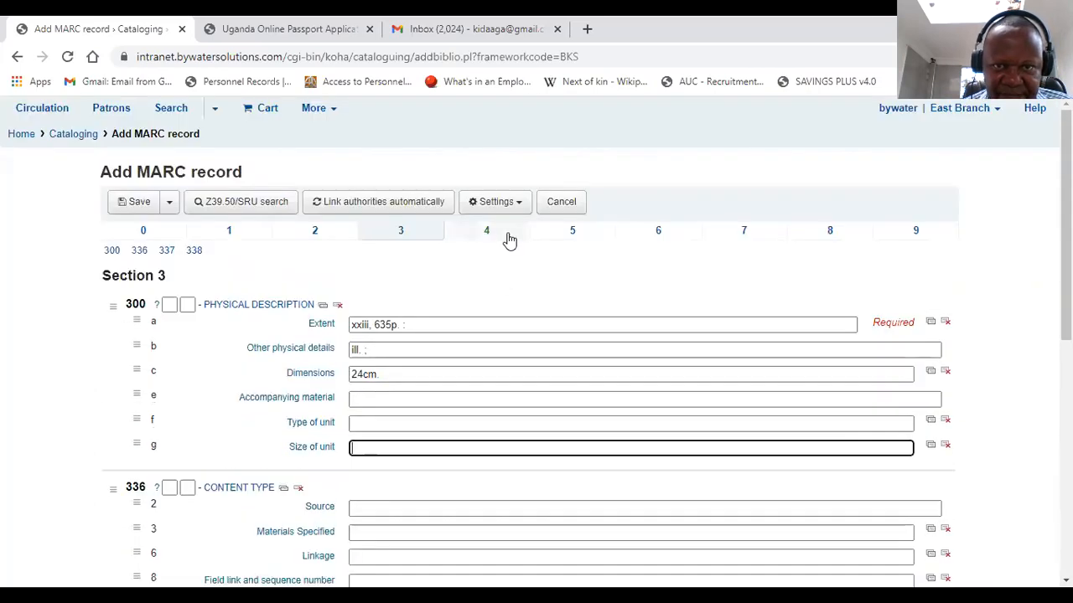
left_click(486, 232)
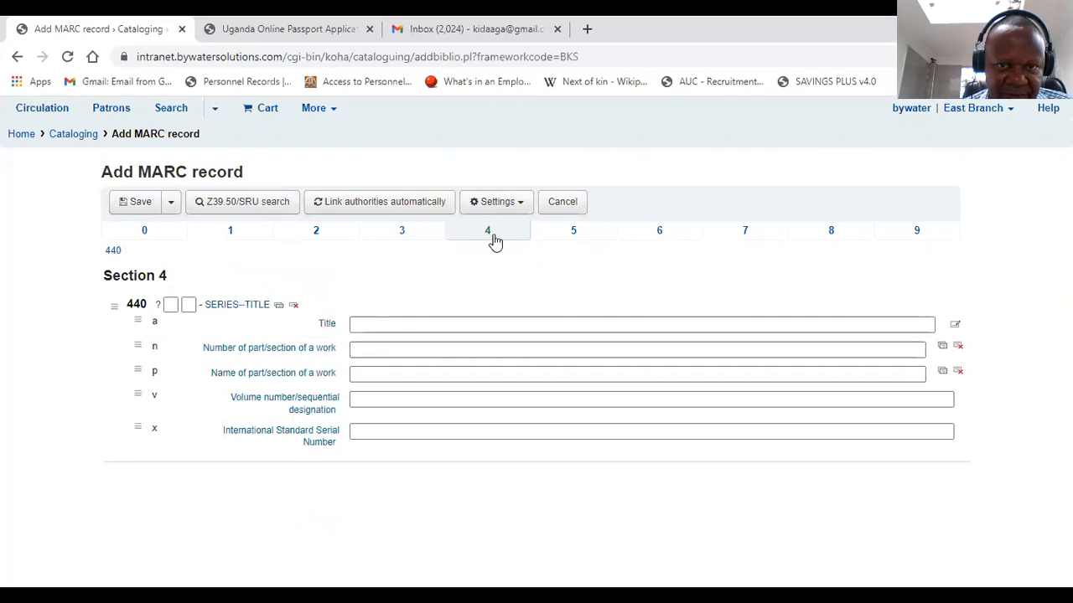
Step: Switch the record to Section 5 to reveal the 500 general, 520 summary and 521 audience notes
left_click(580, 237)
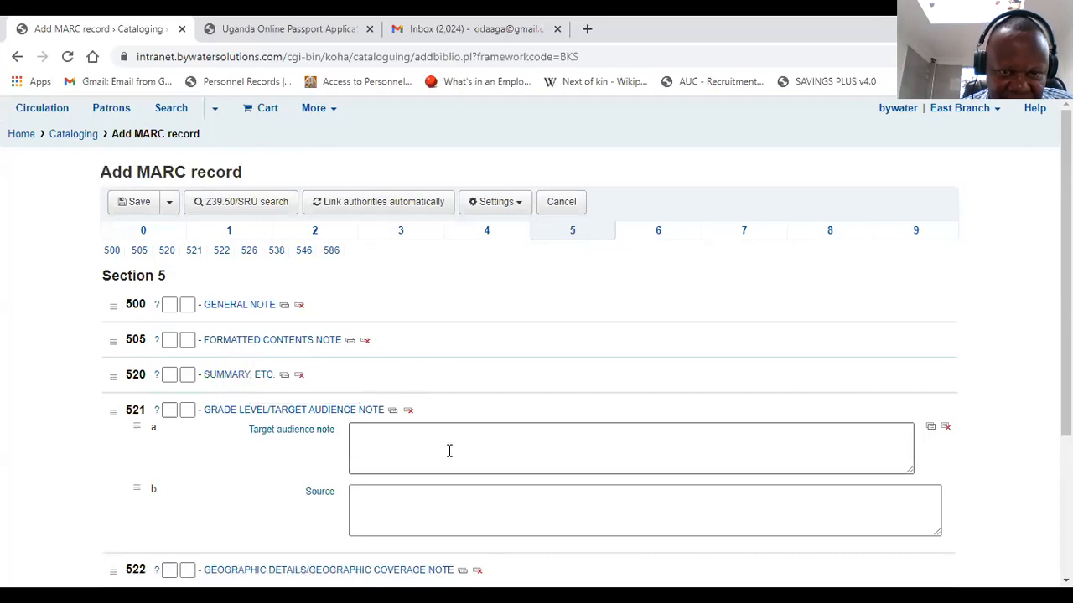
Step: Expand 520 SUMMARY, ETC. and enter 'Index : p.609' in subfield a
left_click(232, 378)
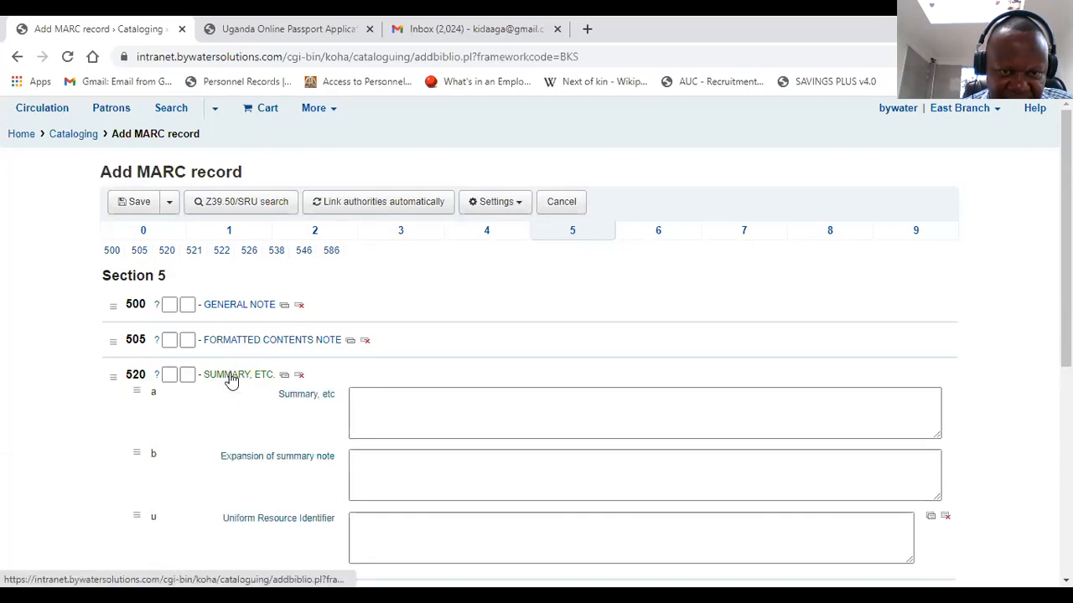
left_click(399, 404)
left_click(398, 404)
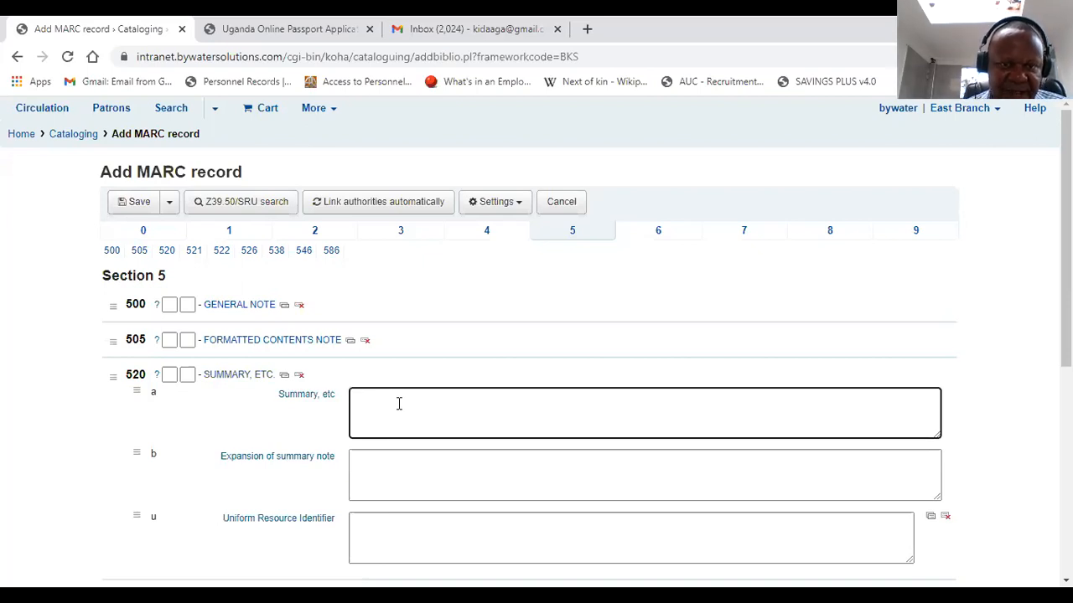
type("Inde")
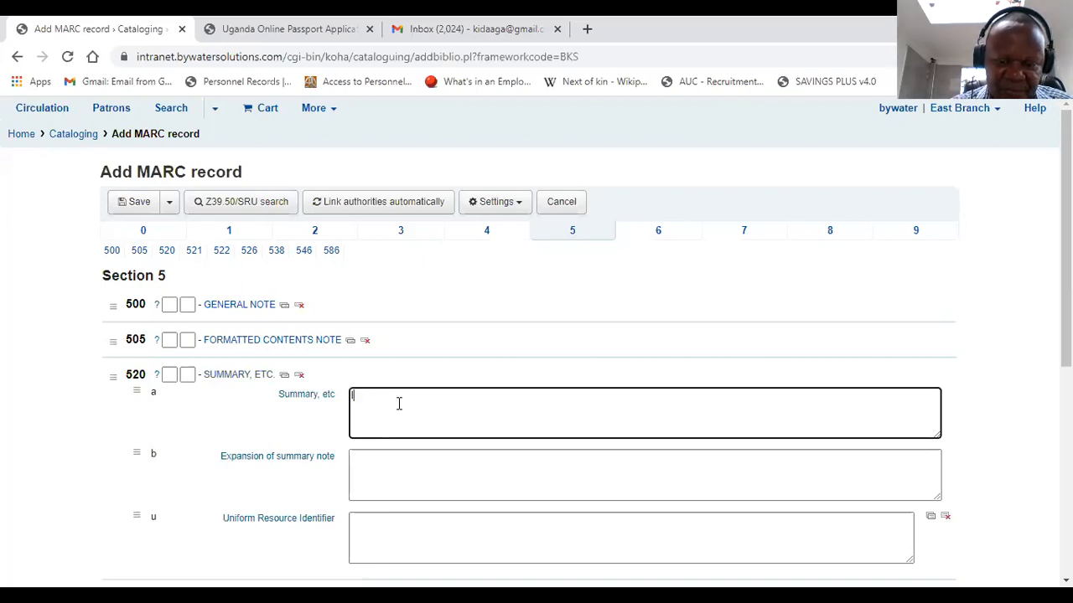
type("x")
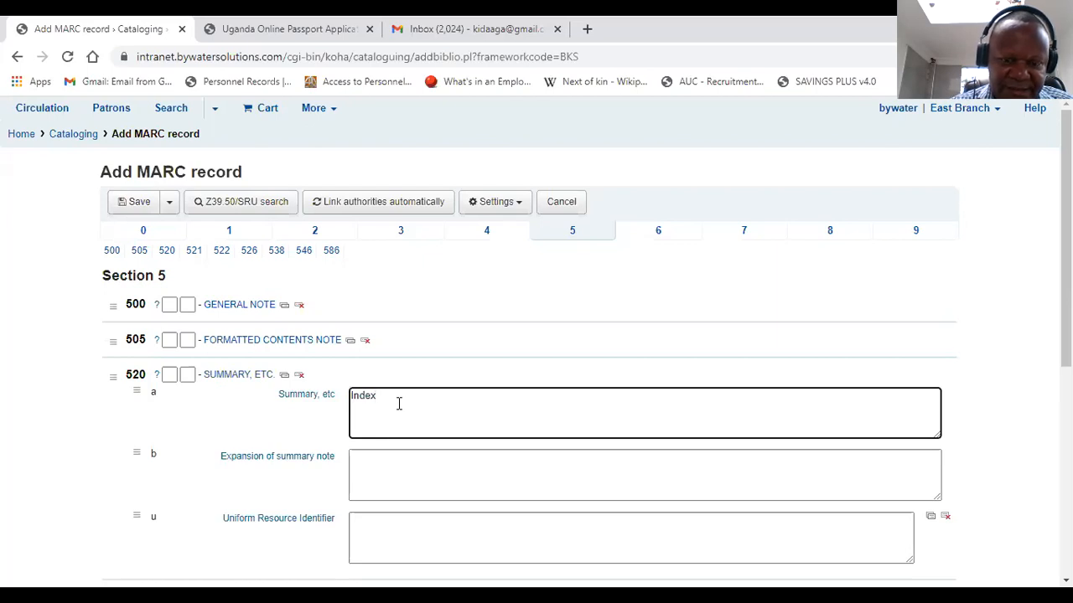
type(" ; ")
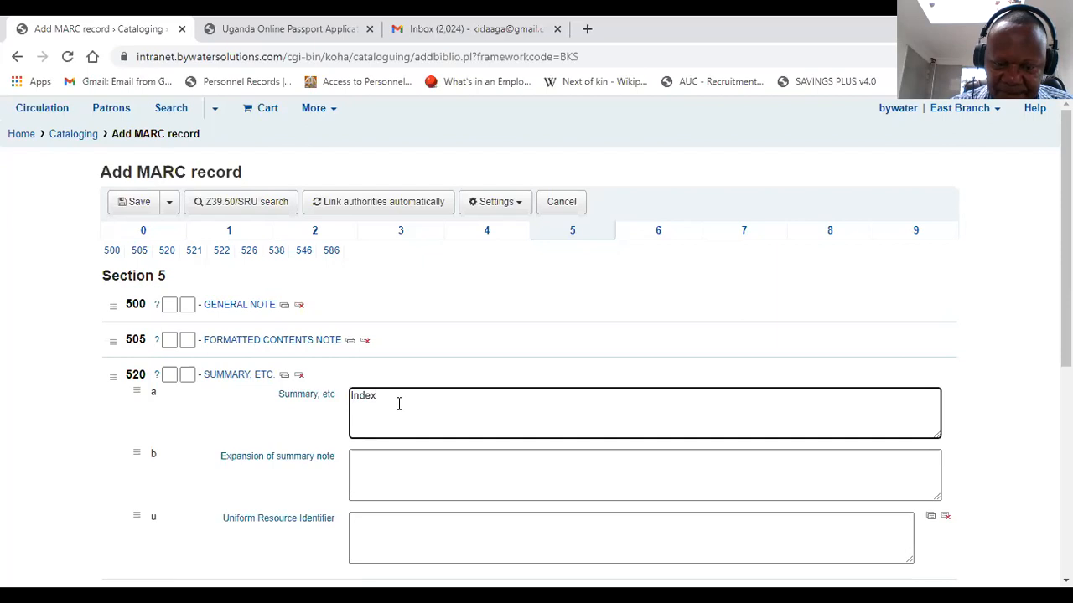
type(":p")
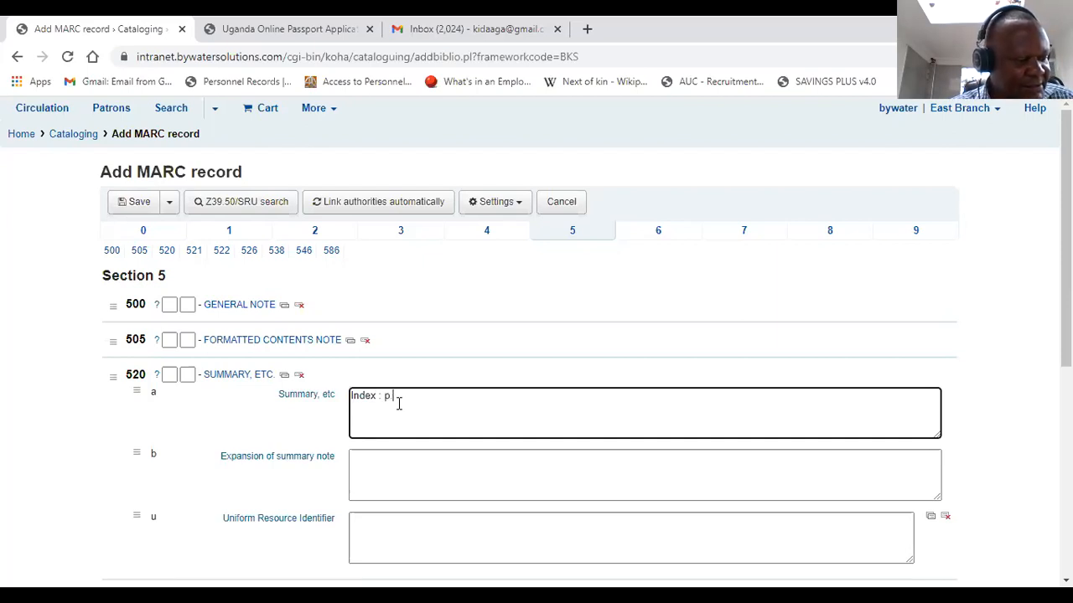
type(".609")
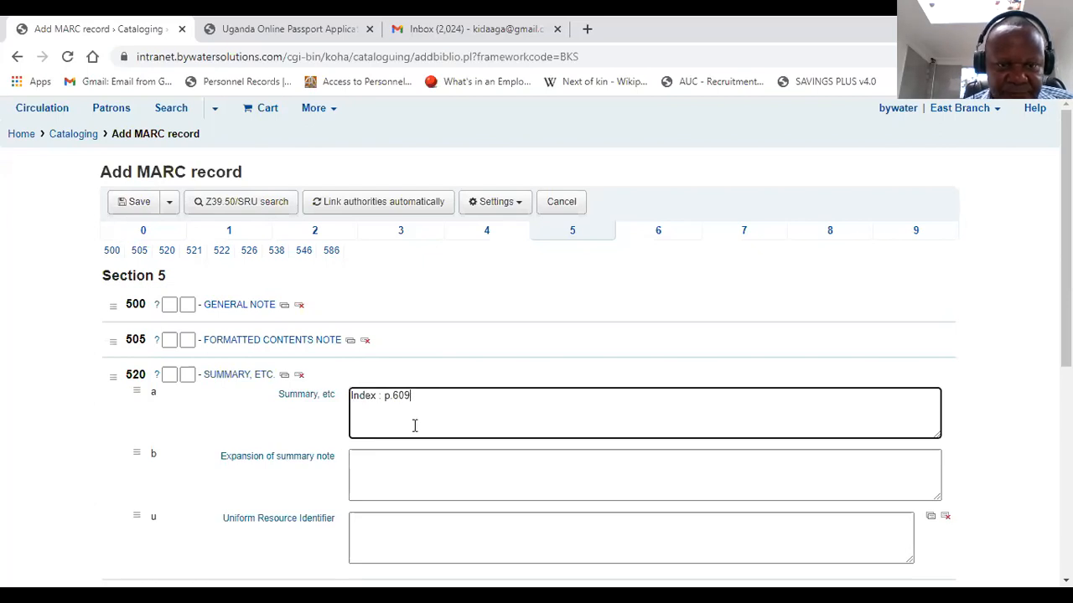
scroll(414, 425, "down", 1)
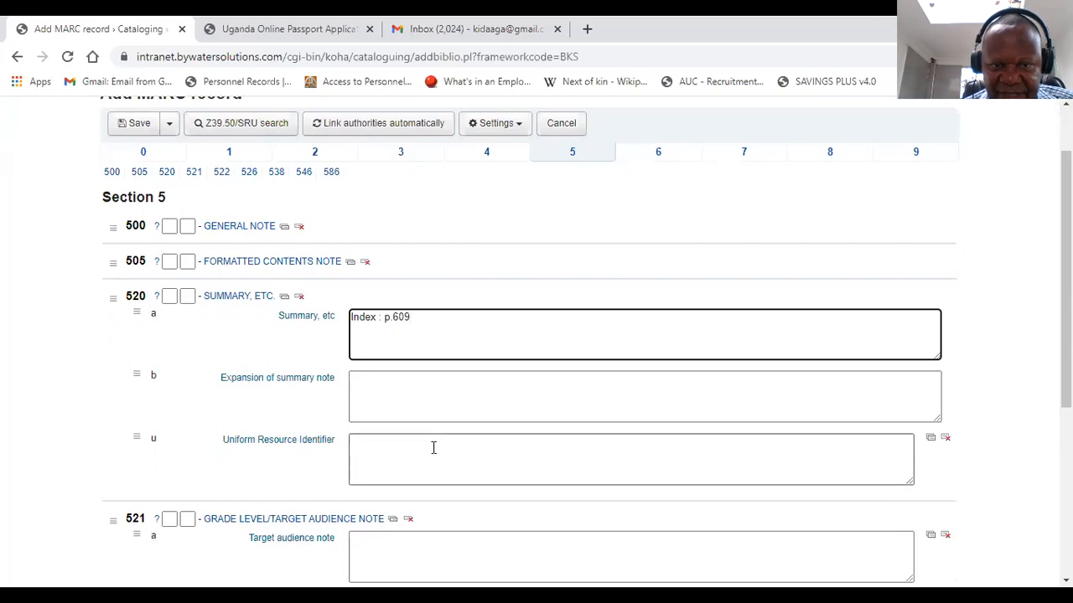
scroll(433, 447, "down", 2)
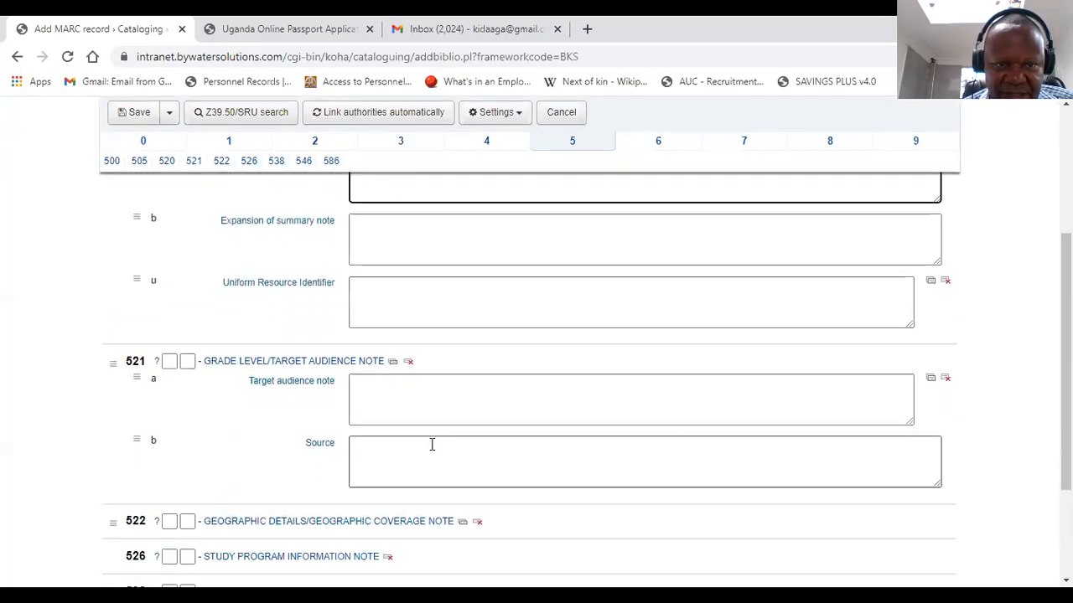
Step: Place the cursor in the 521 target audience note, then move on to Section 6 subject fields
left_click(380, 386)
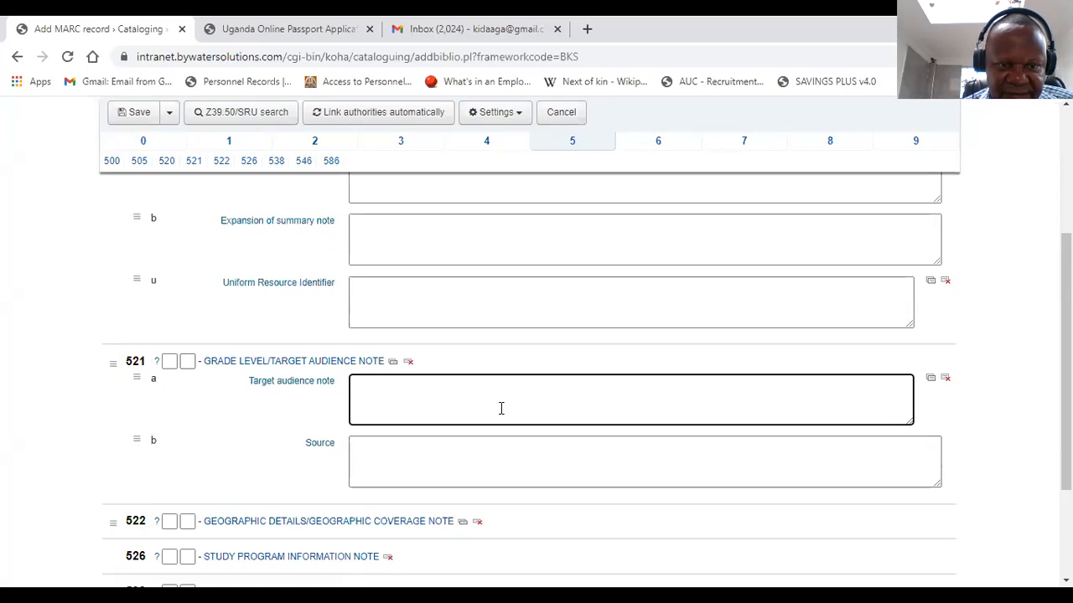
scroll(408, 410, "down", 2)
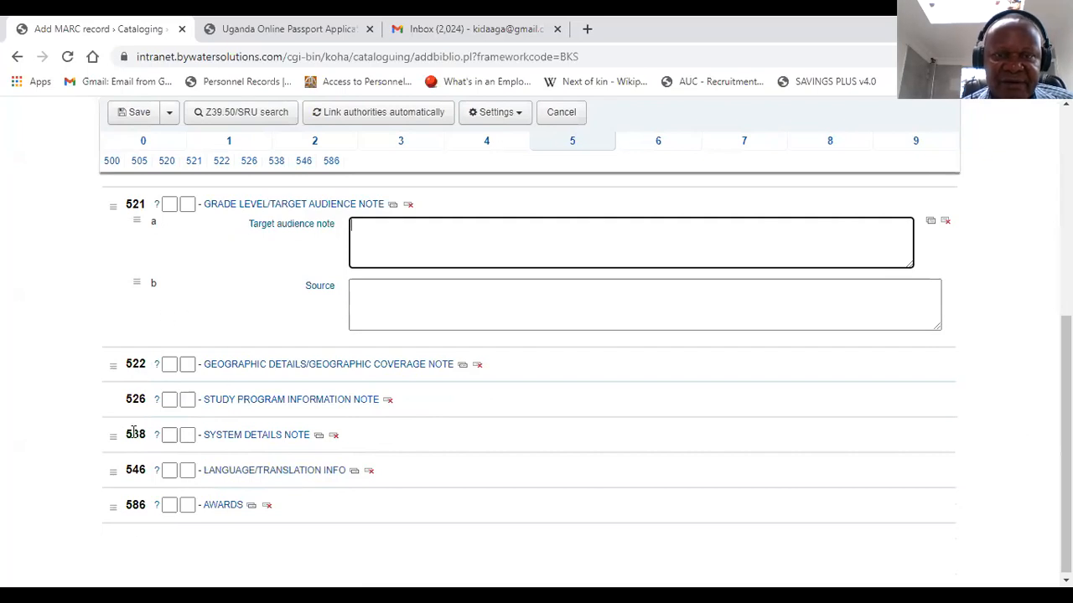
scroll(520, 459, "up", 2)
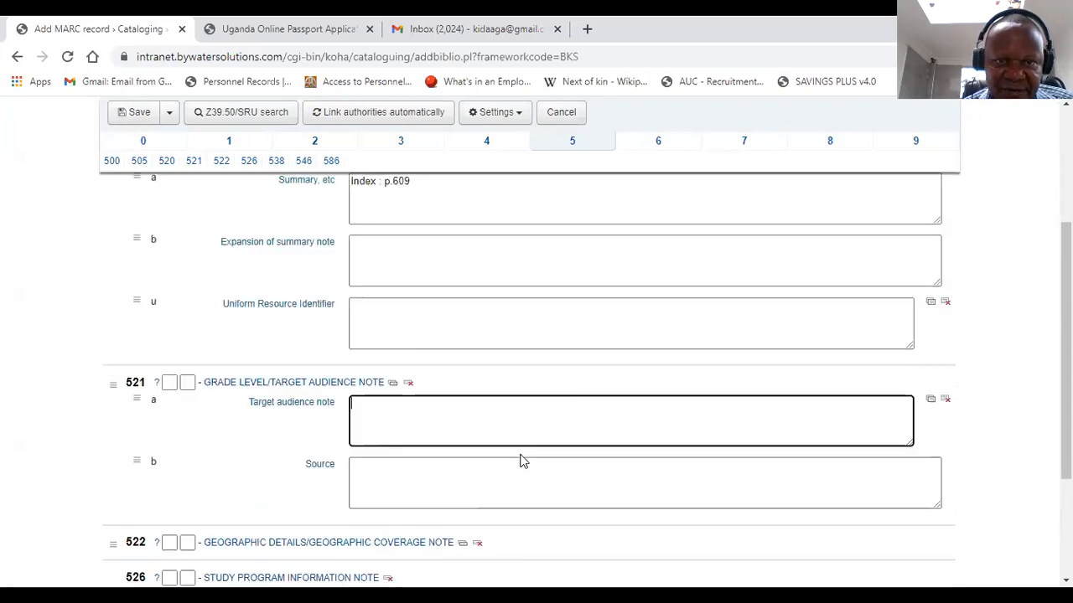
scroll(520, 459, "up", 3)
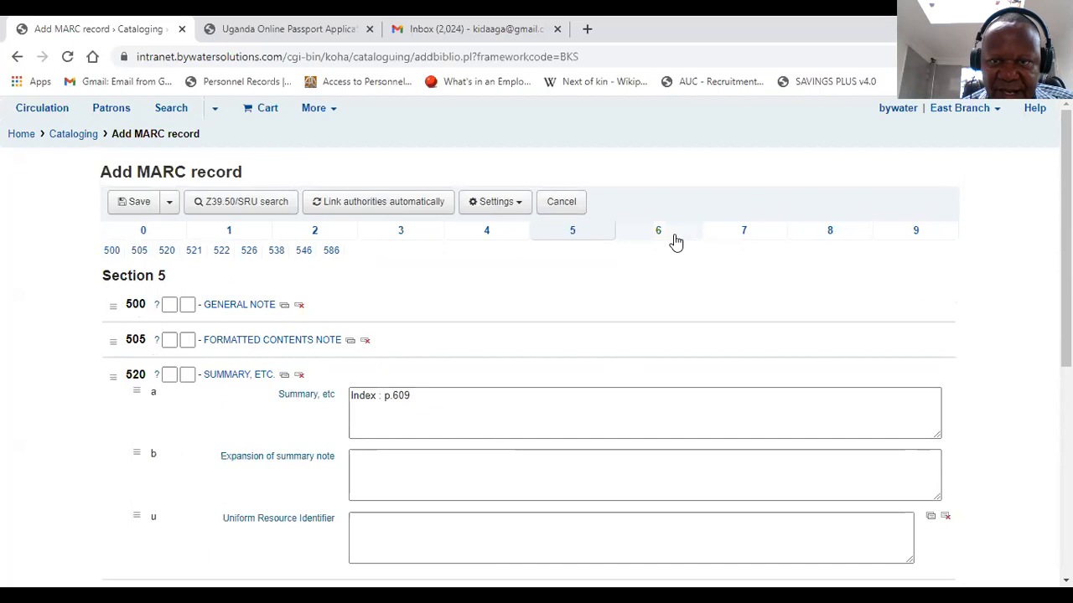
left_click(658, 231)
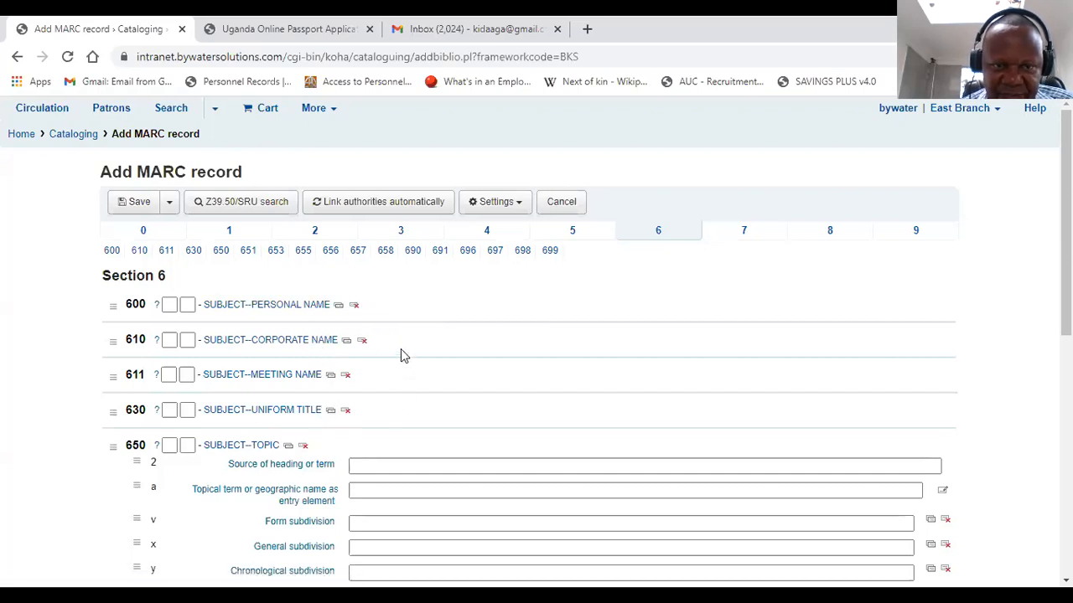
Step: In tag 650, set source 'Sears List of Subject Headings' and topical term 'Information Society'
scroll(406, 356, "down", 1)
scroll(407, 356, "down", 2)
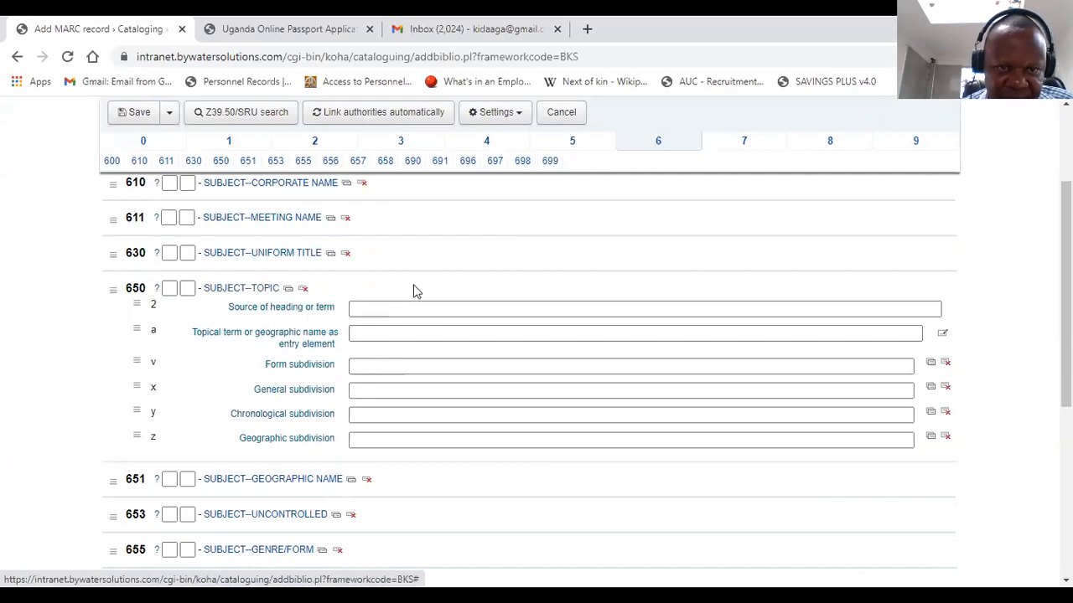
left_click(367, 309)
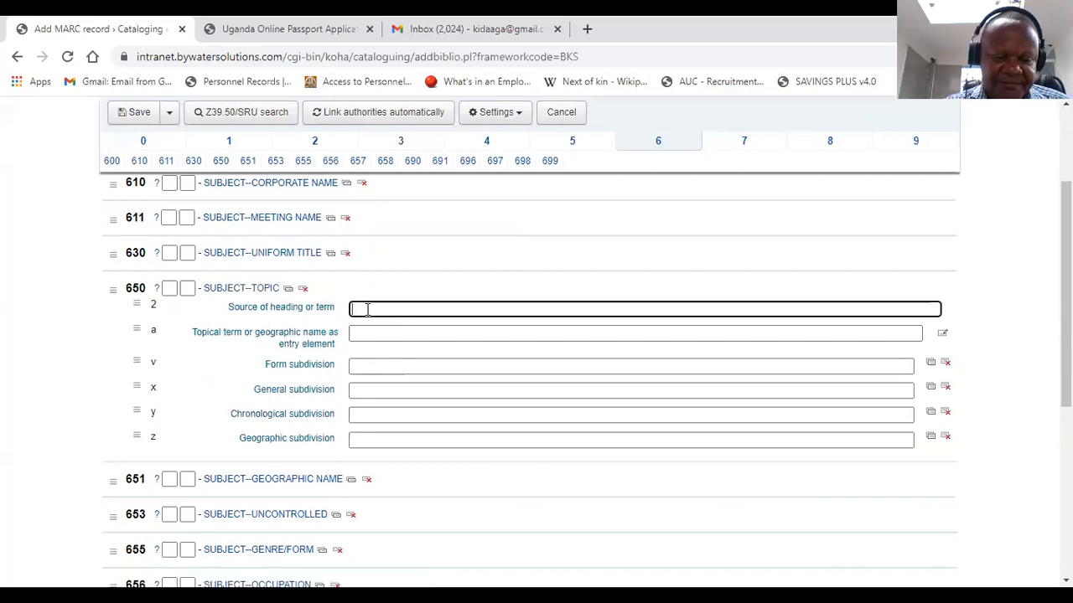
type("Sears")
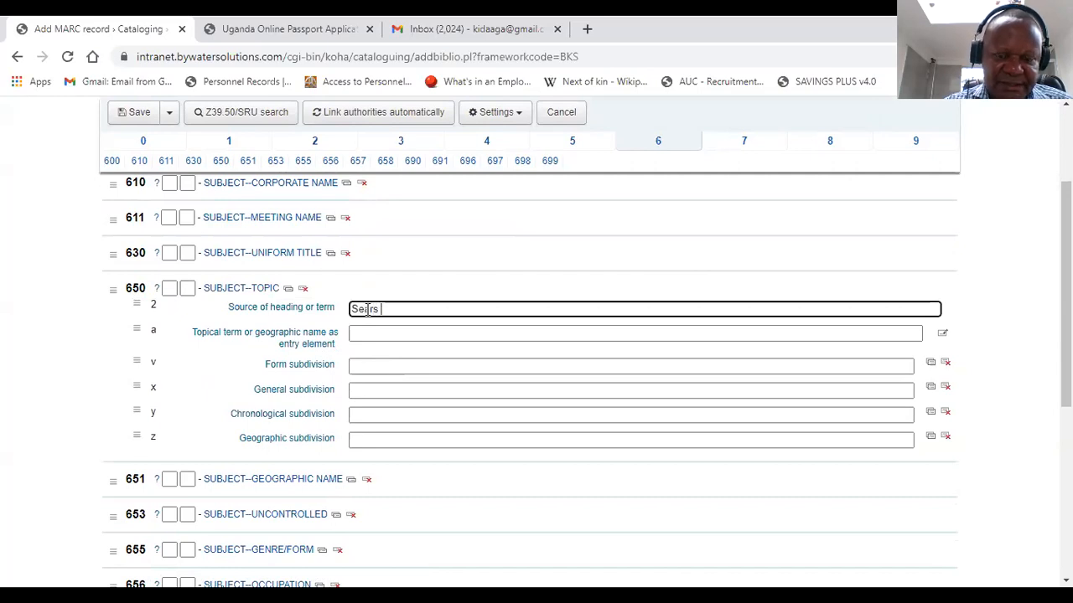
type(" List")
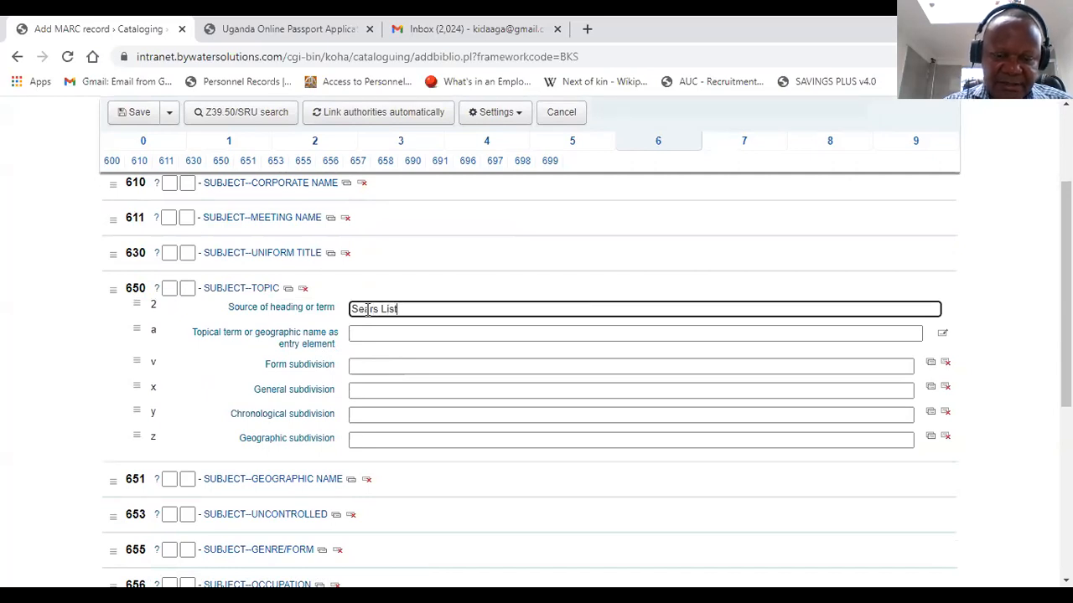
type(" of S")
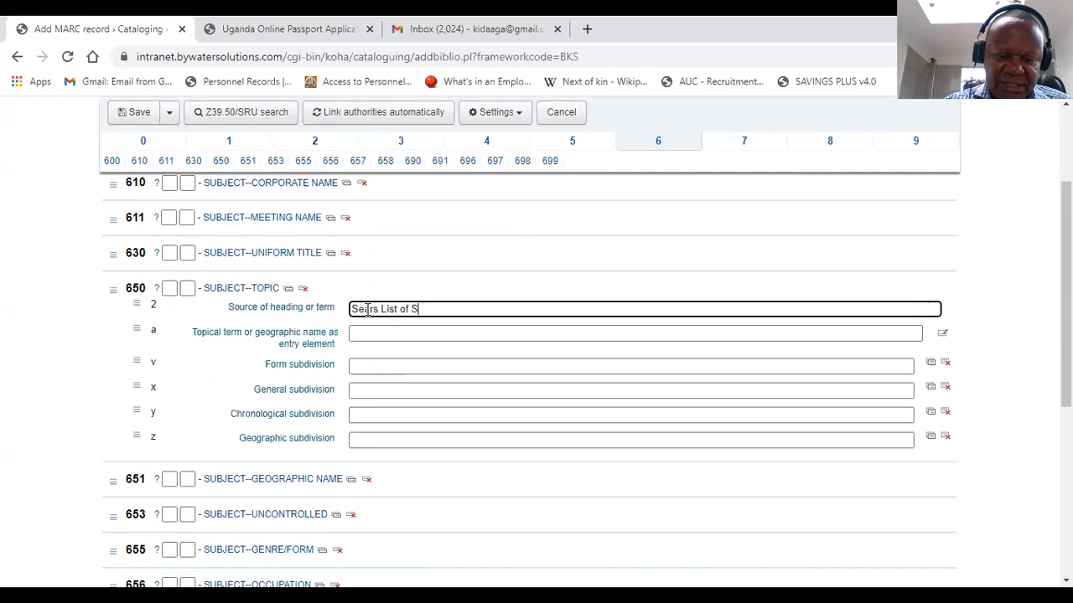
type("ubject ")
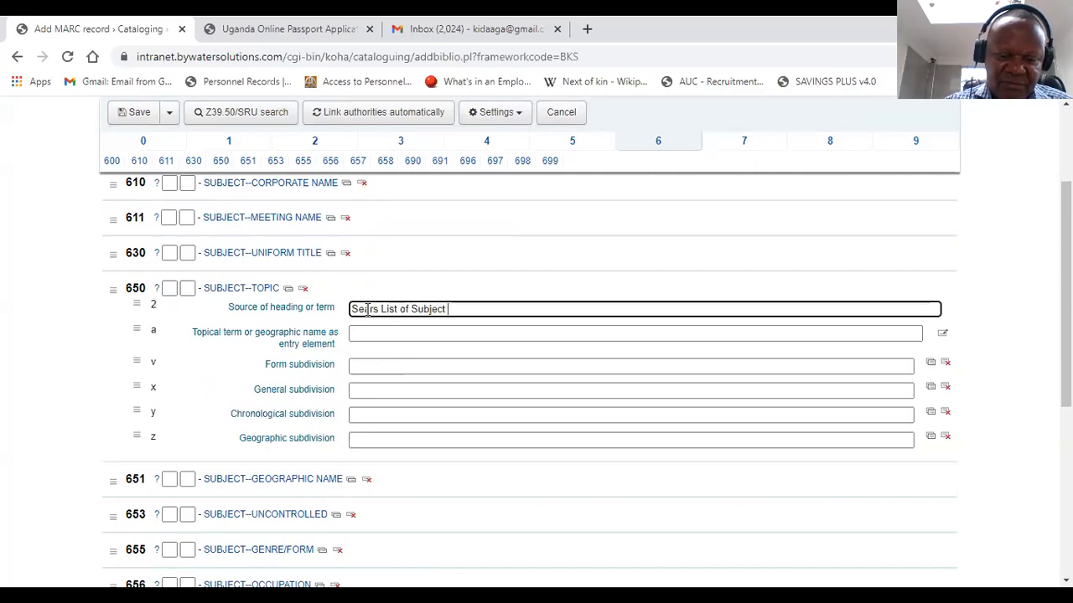
type("Headi")
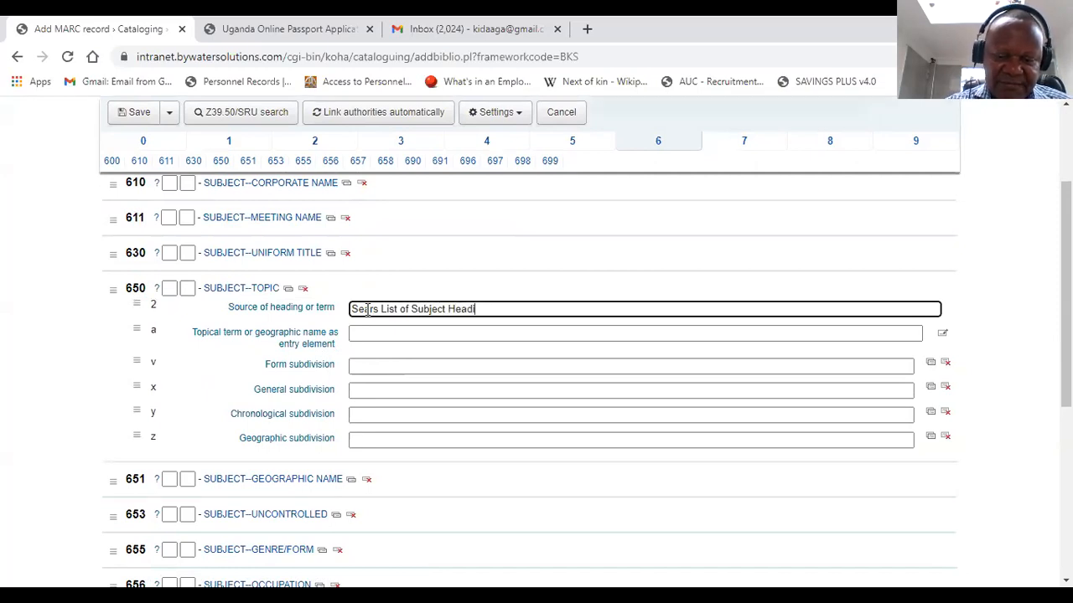
type("ngs")
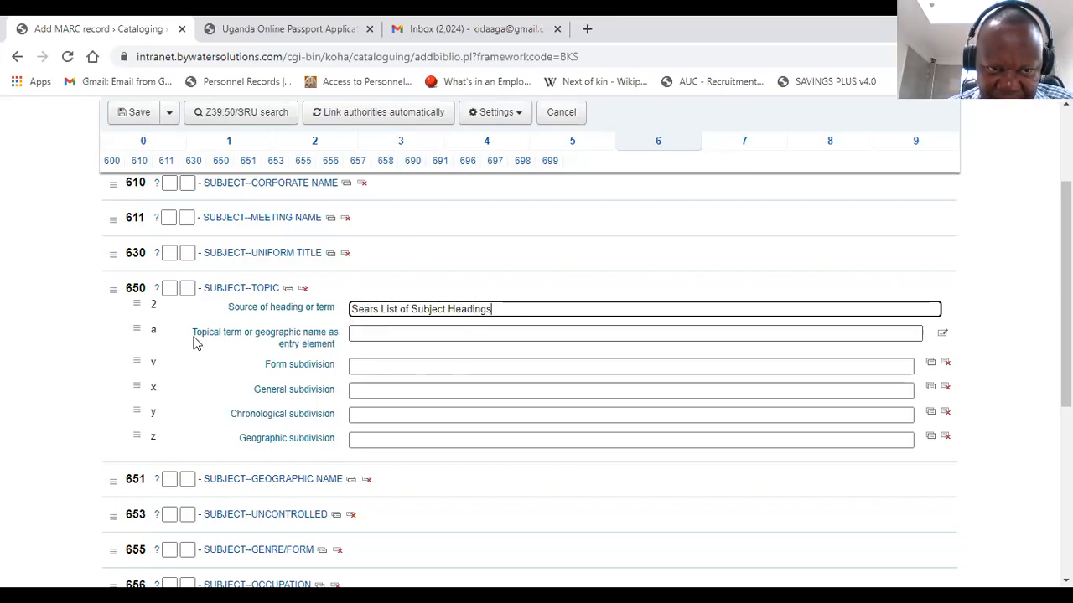
left_click(370, 334)
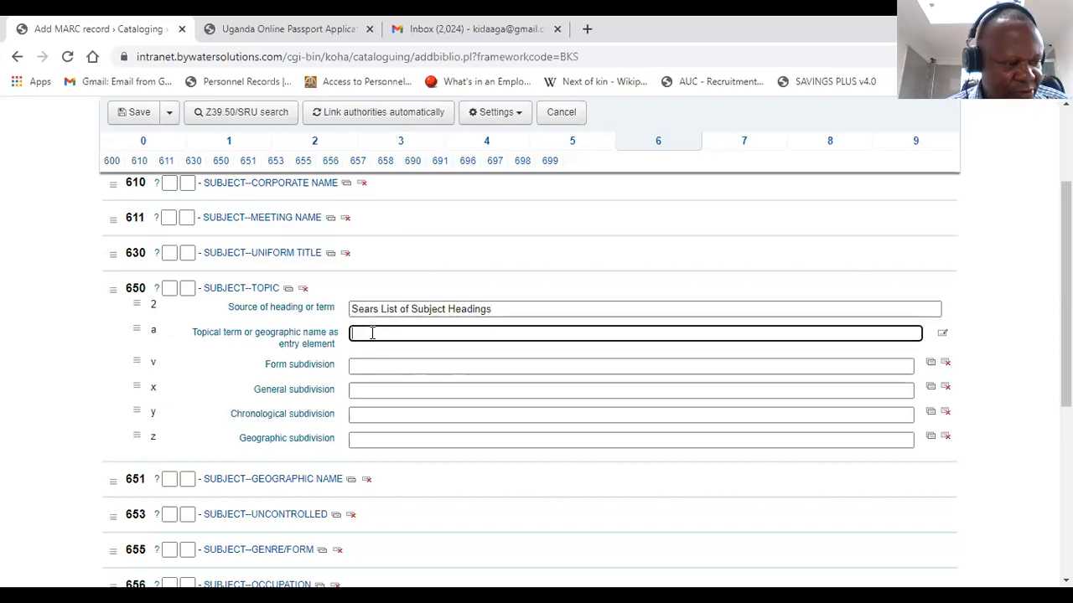
type("Information ")
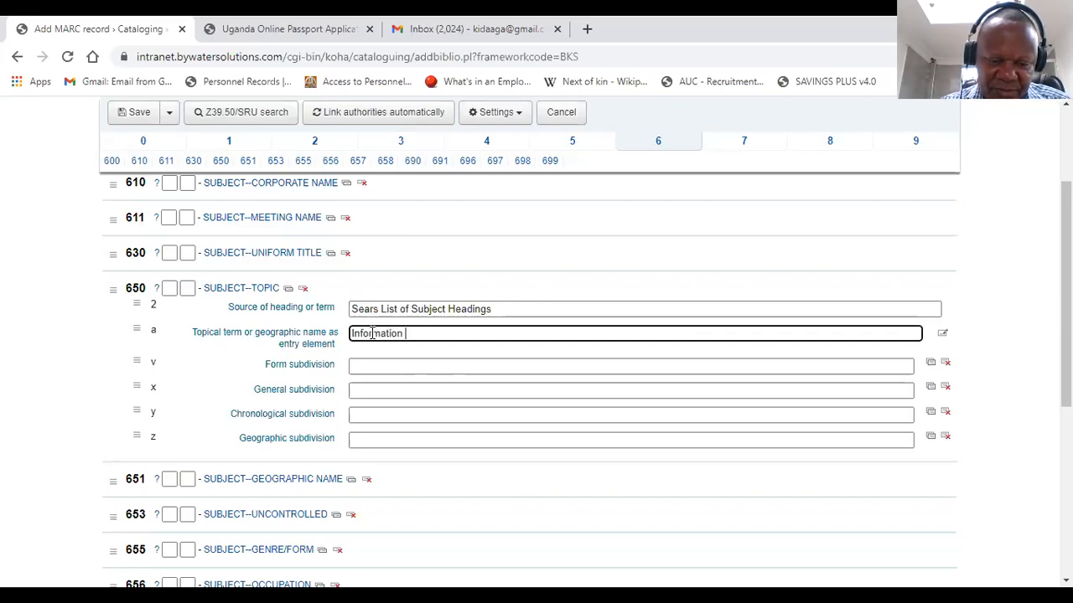
type("Society")
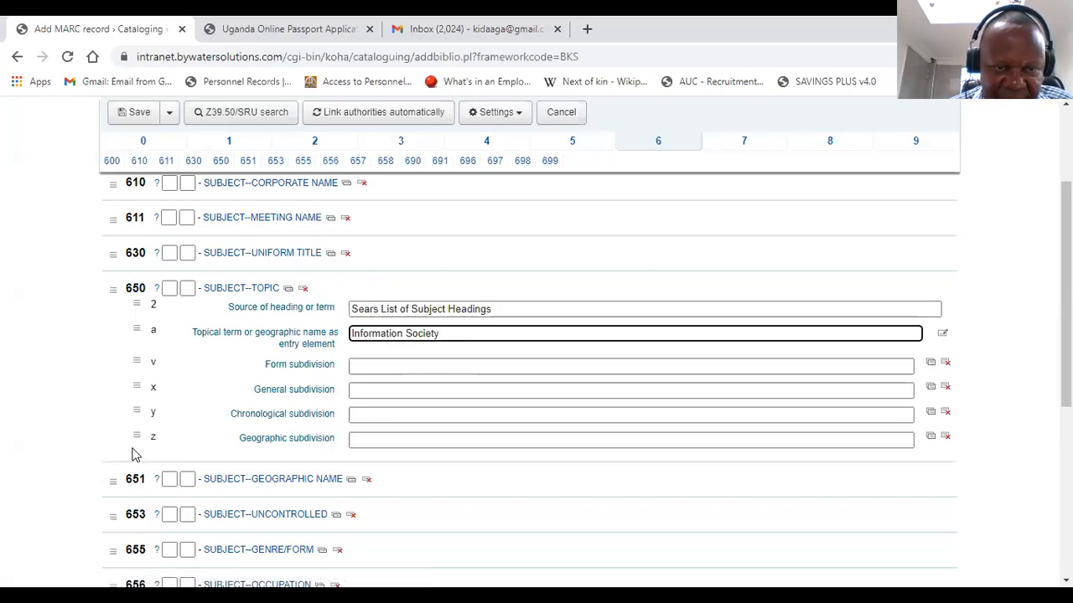
Step: Add a second 650 with source 'Sears List of Subject Headings' and term 'Information technology'
left_click(288, 291)
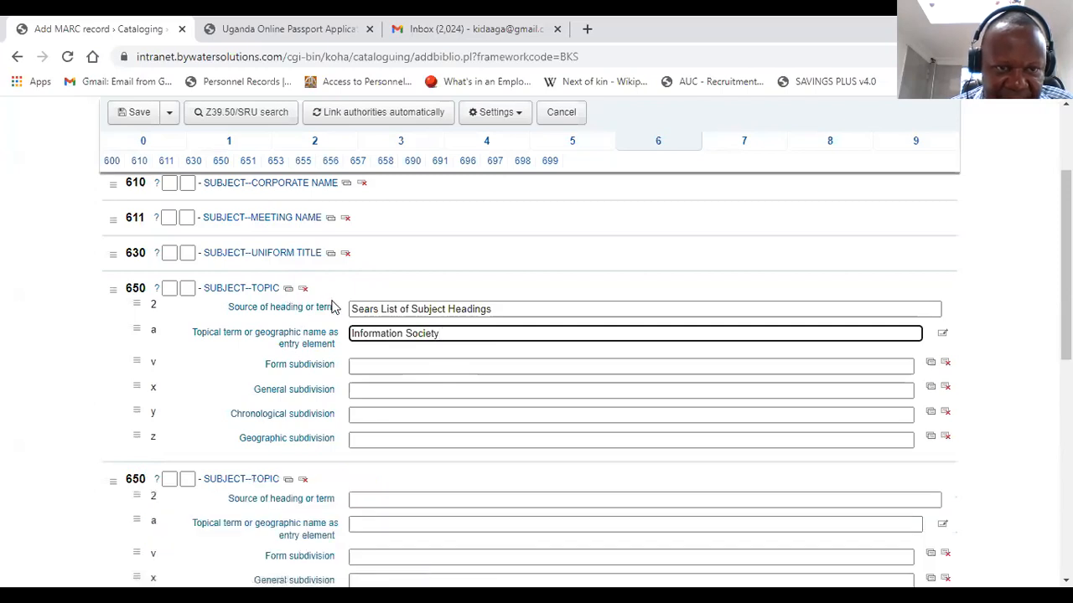
scroll(275, 366, "down", 1)
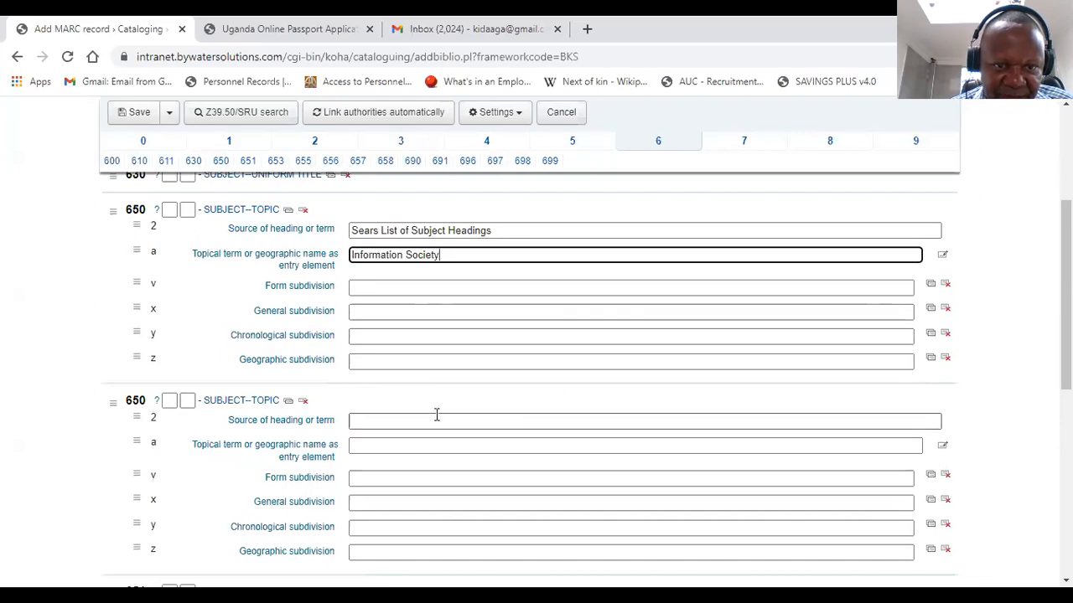
left_click(383, 420)
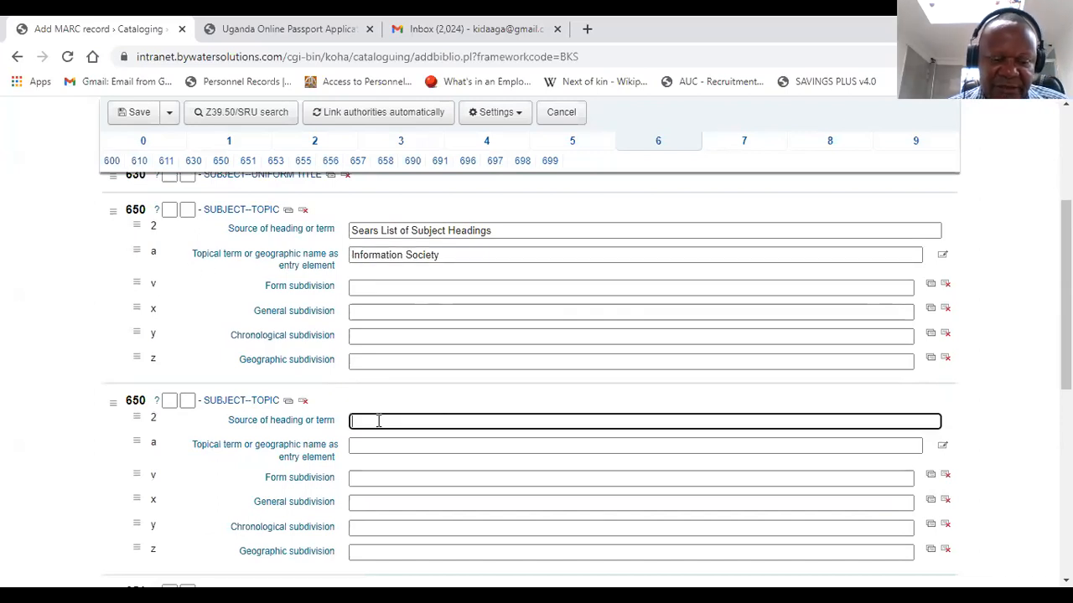
type("Sear")
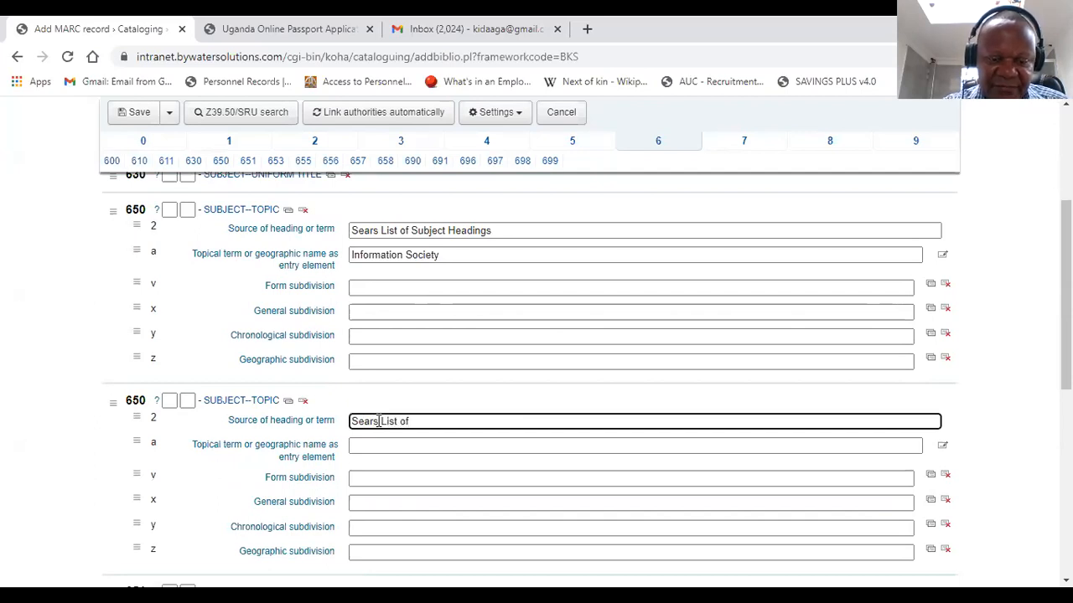
type("s List of Subject ")
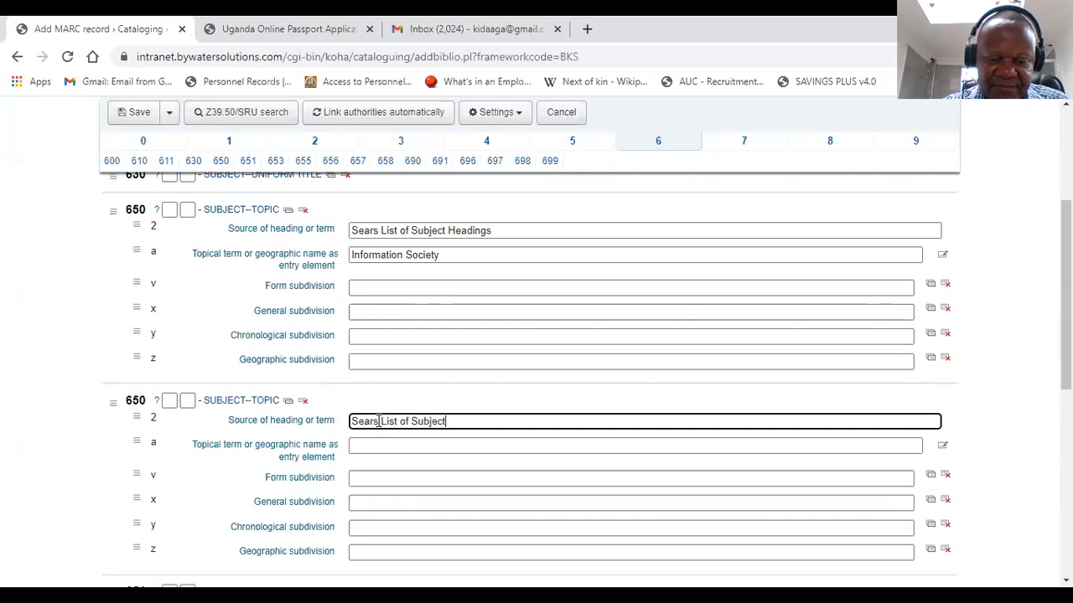
type("Headings")
left_click(374, 445)
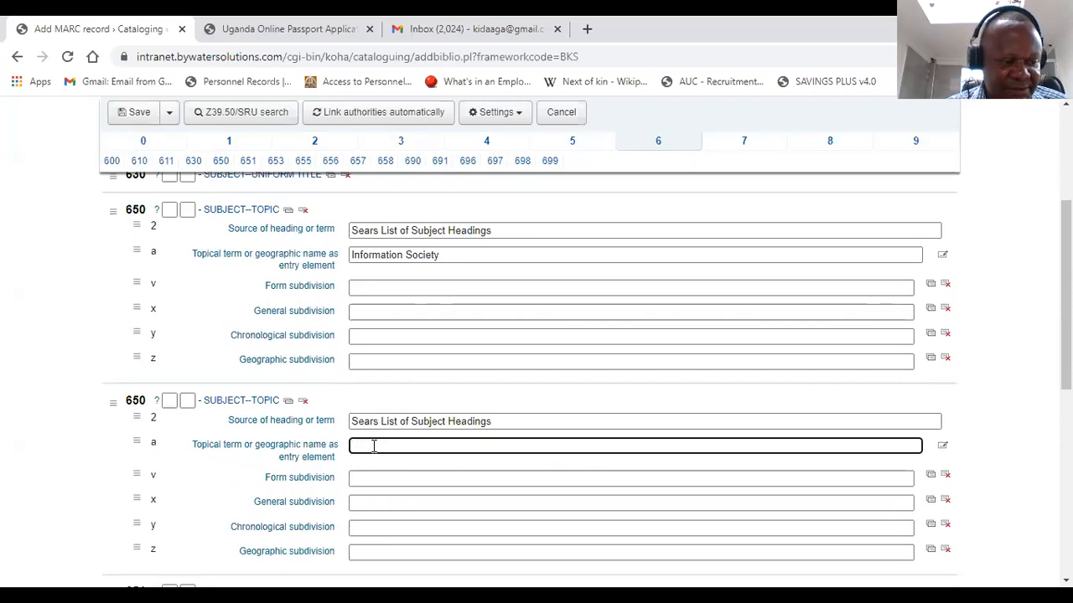
type("Information")
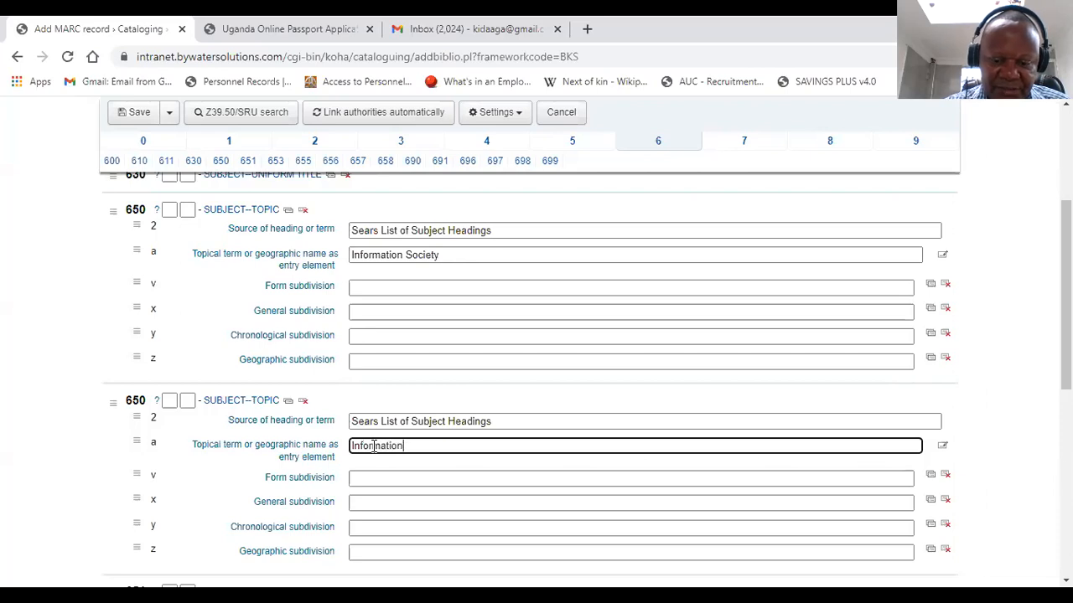
type(" te")
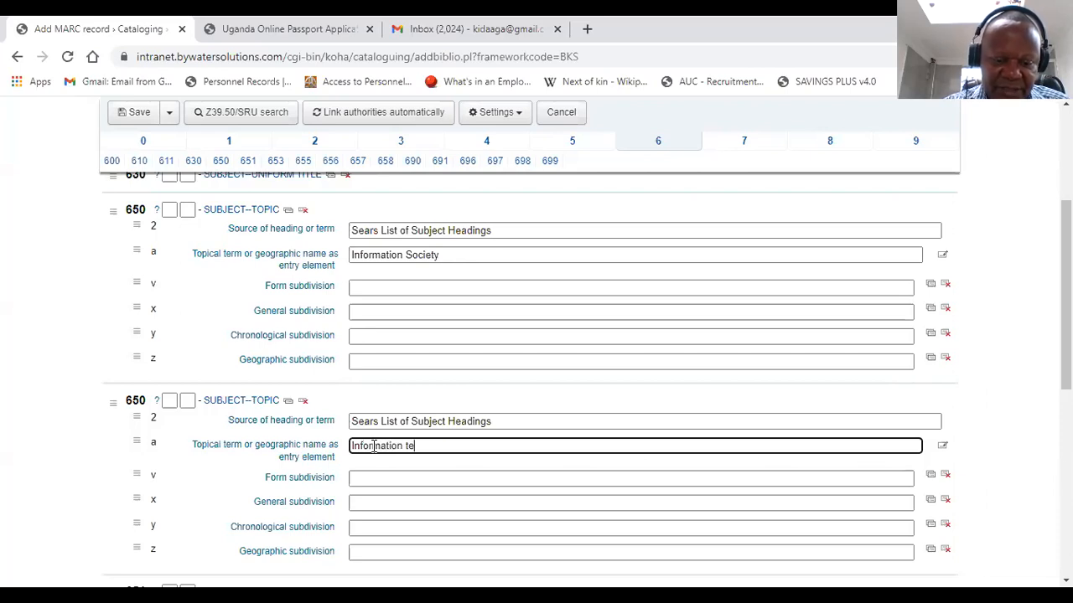
type("chnology")
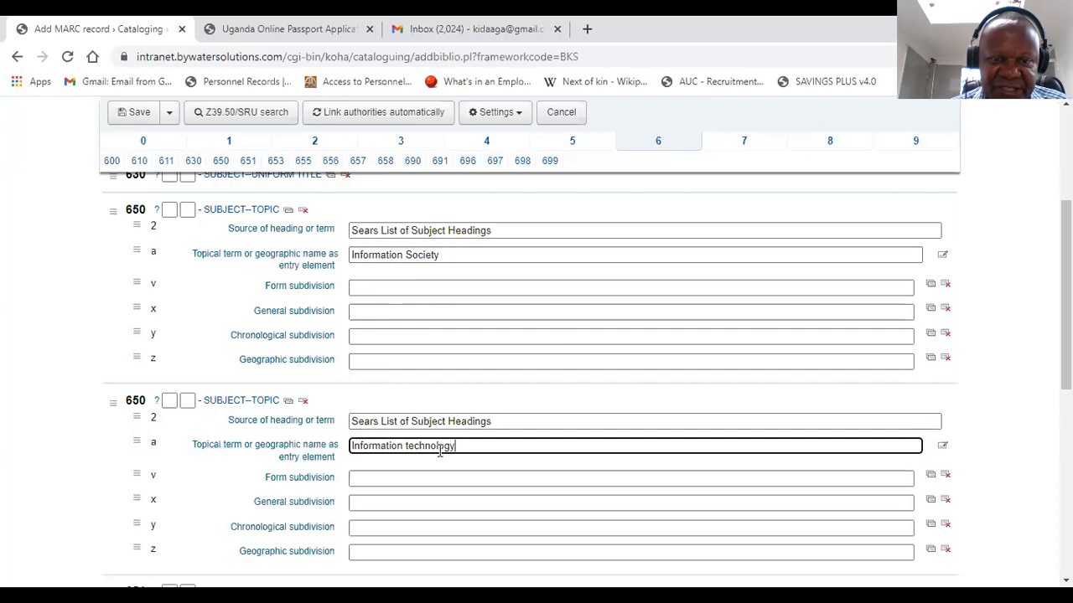
scroll(454, 459, "down", 2)
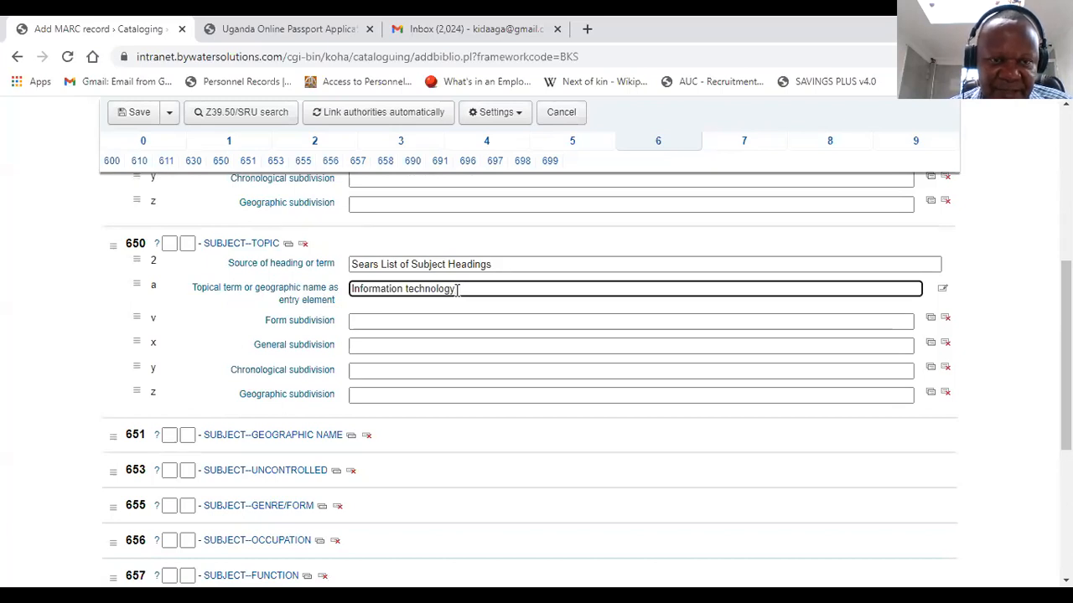
key("BackSpace")
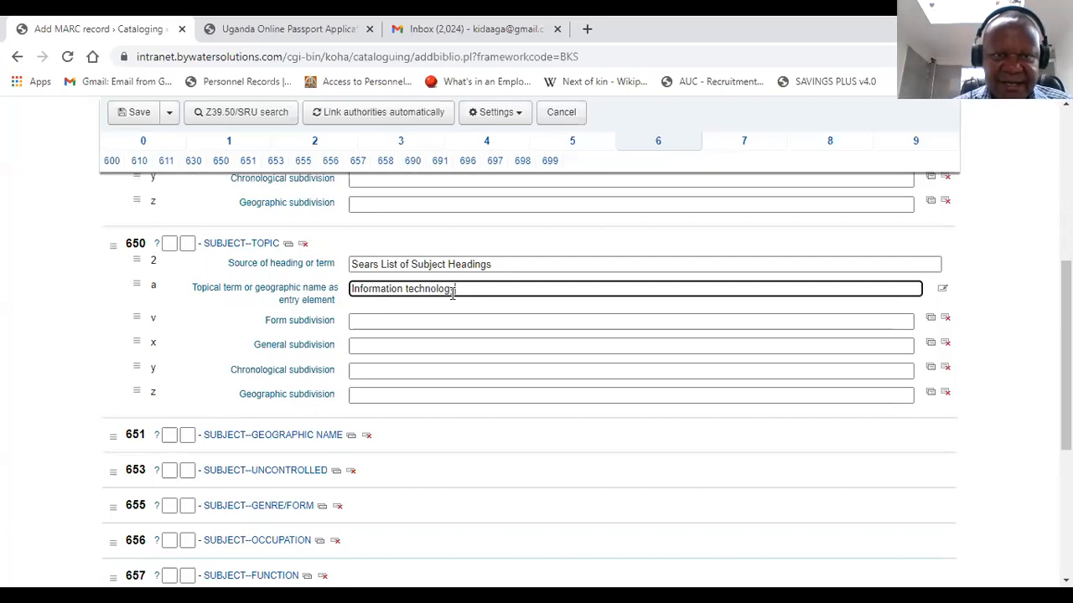
type("y")
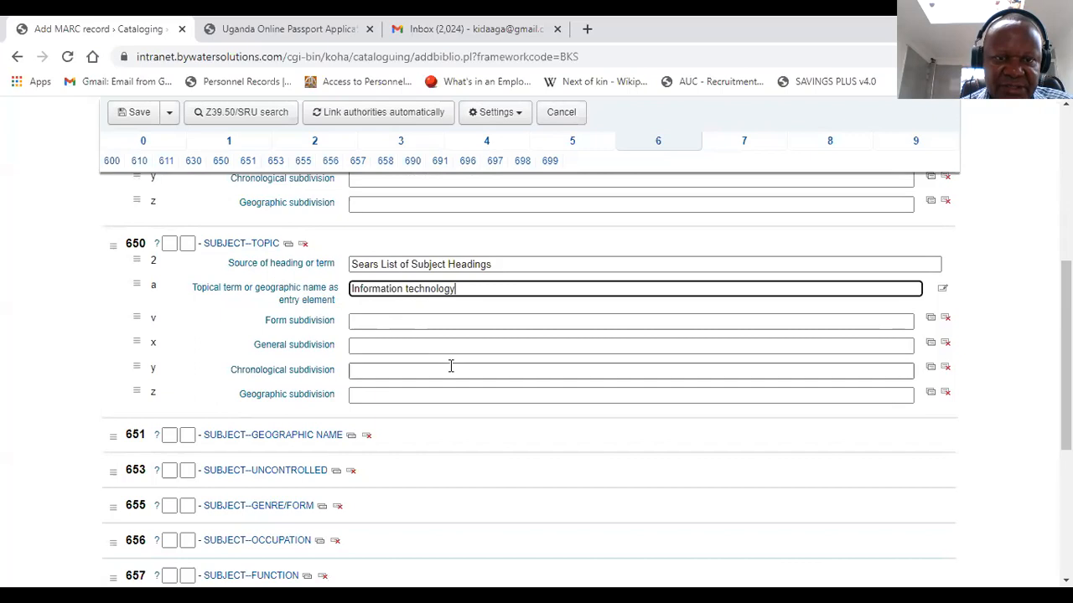
scroll(451, 366, "up", 4)
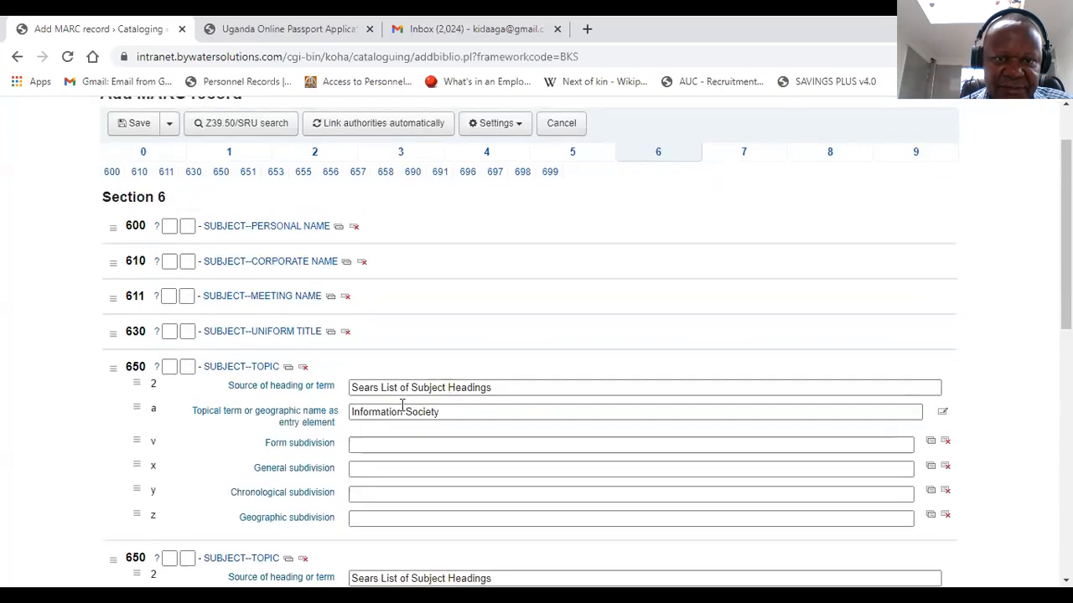
Step: Scroll back up through Section 6 and switch to the Section 7 added-entry fields
scroll(417, 426, "down", 2)
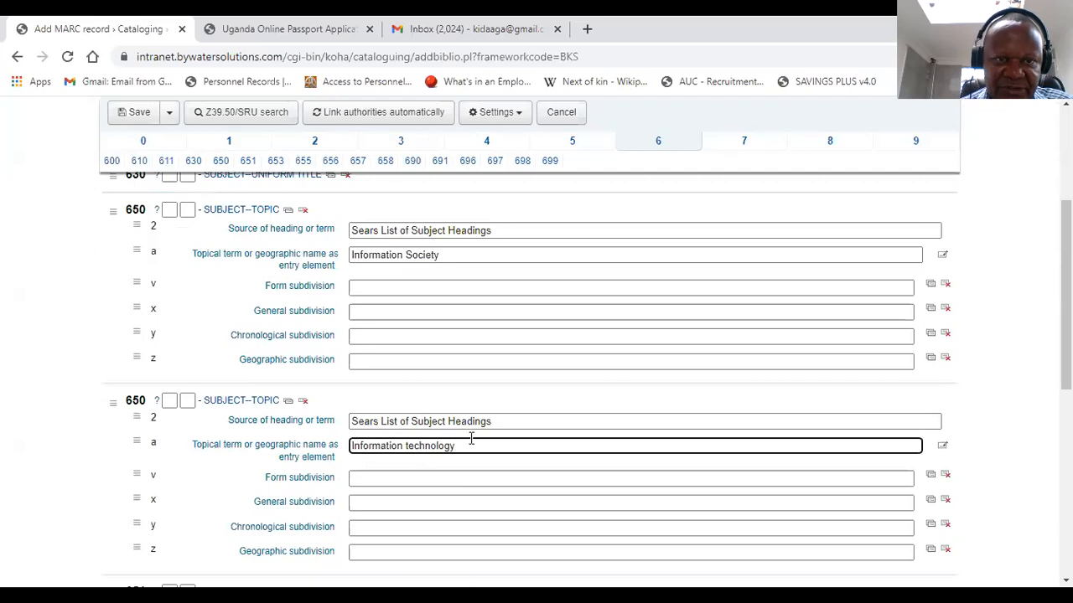
scroll(469, 441, "up", 2)
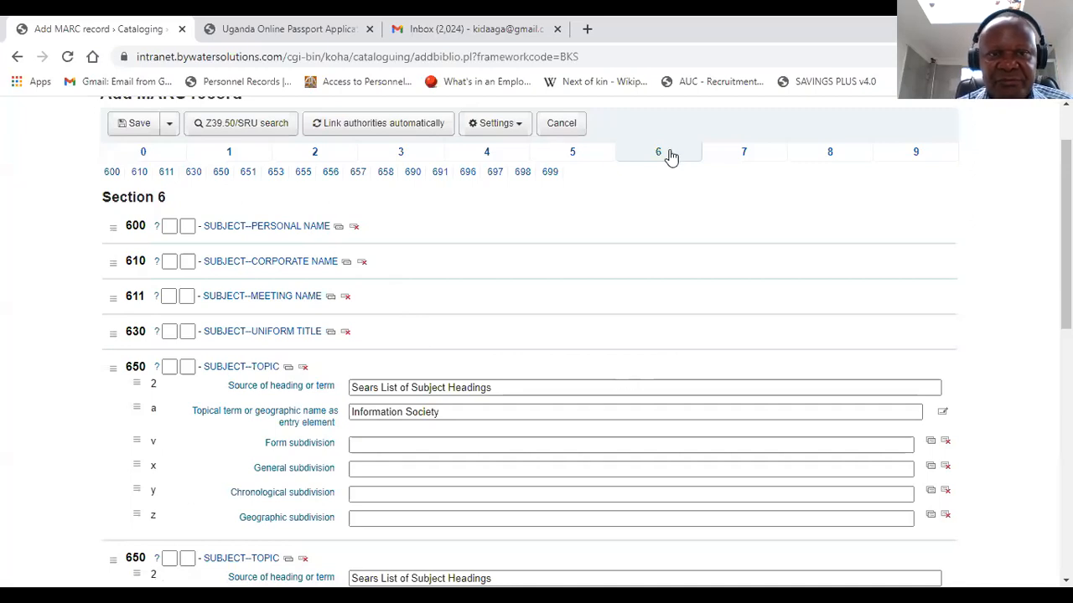
left_click(744, 157)
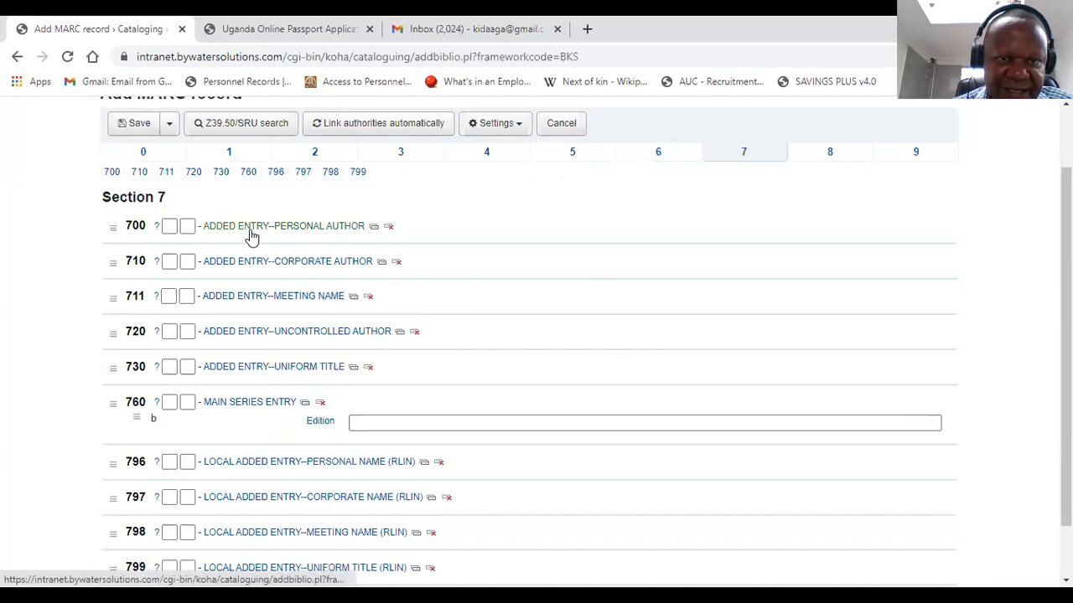
Step: Expand 700 ADDED ENTRY--PERSONAL AUTHOR and enter the co-author's name in subfield a
left_click(337, 235)
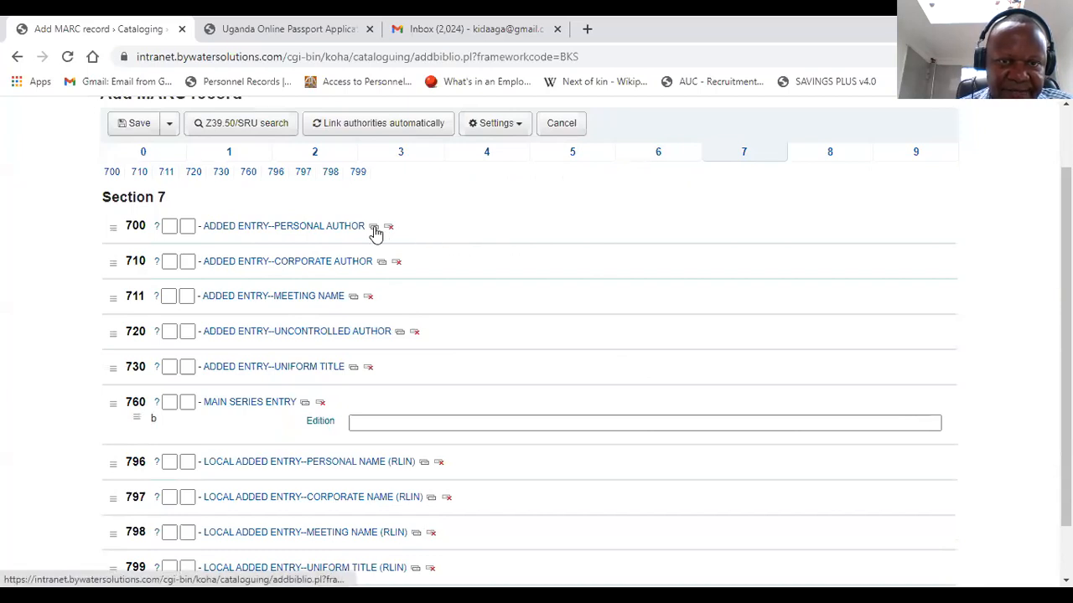
left_click(303, 231)
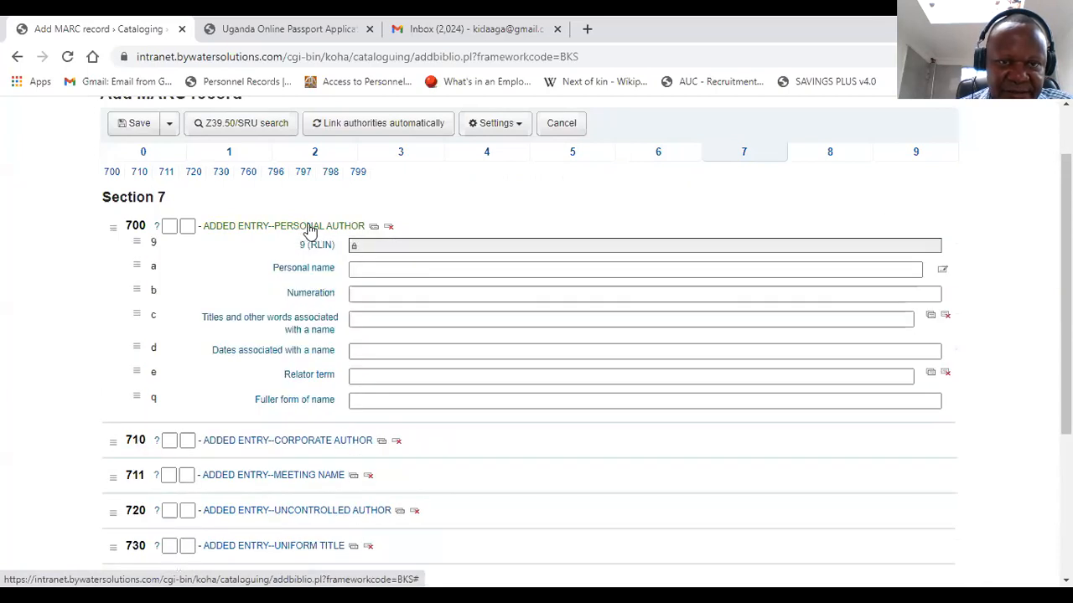
left_click(367, 266)
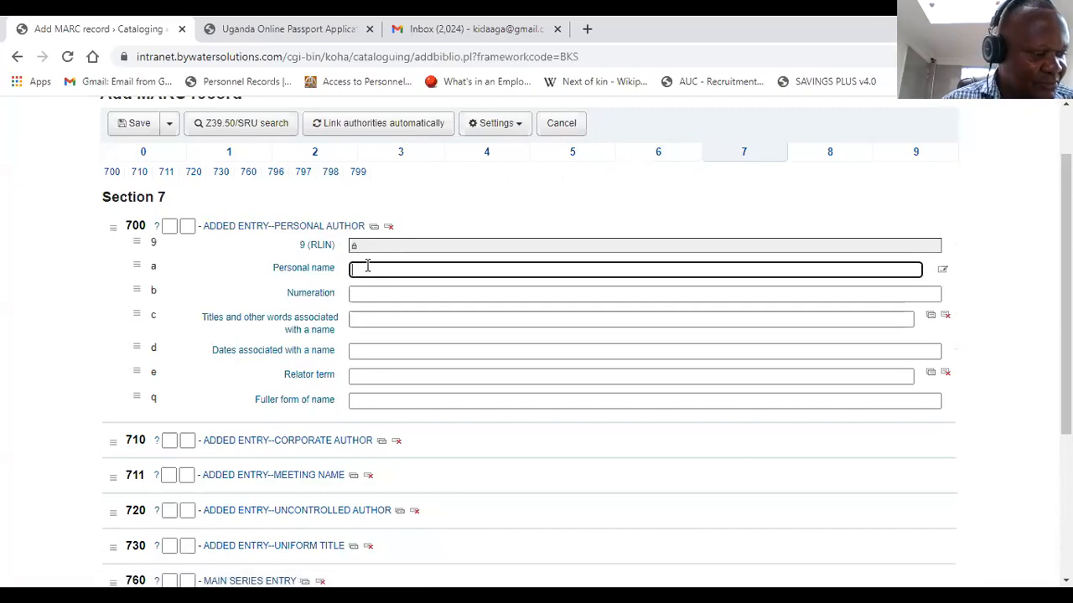
type("Mc")
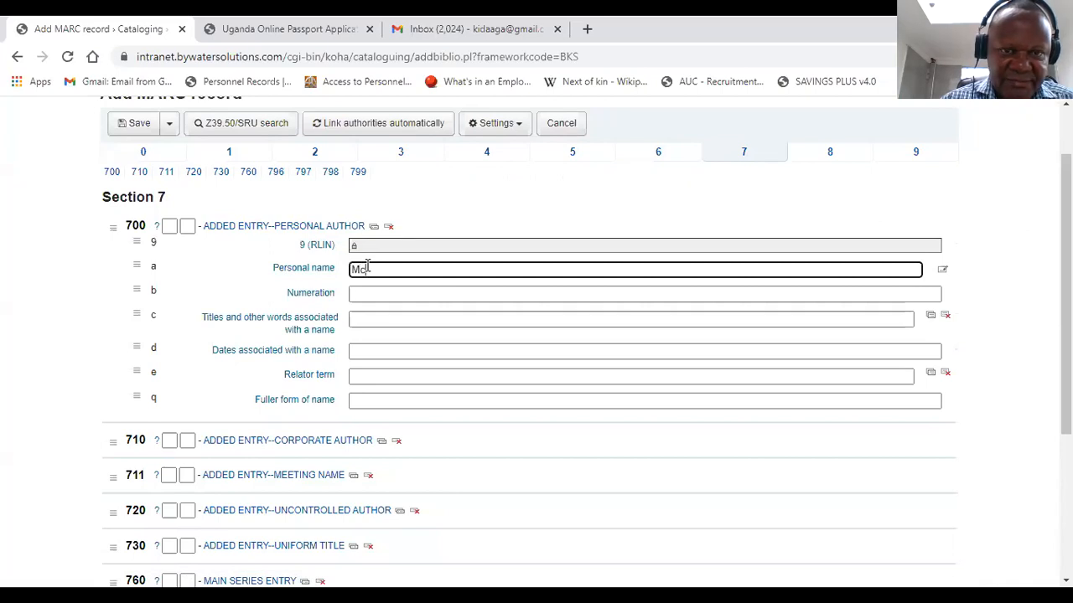
type("Crindle")
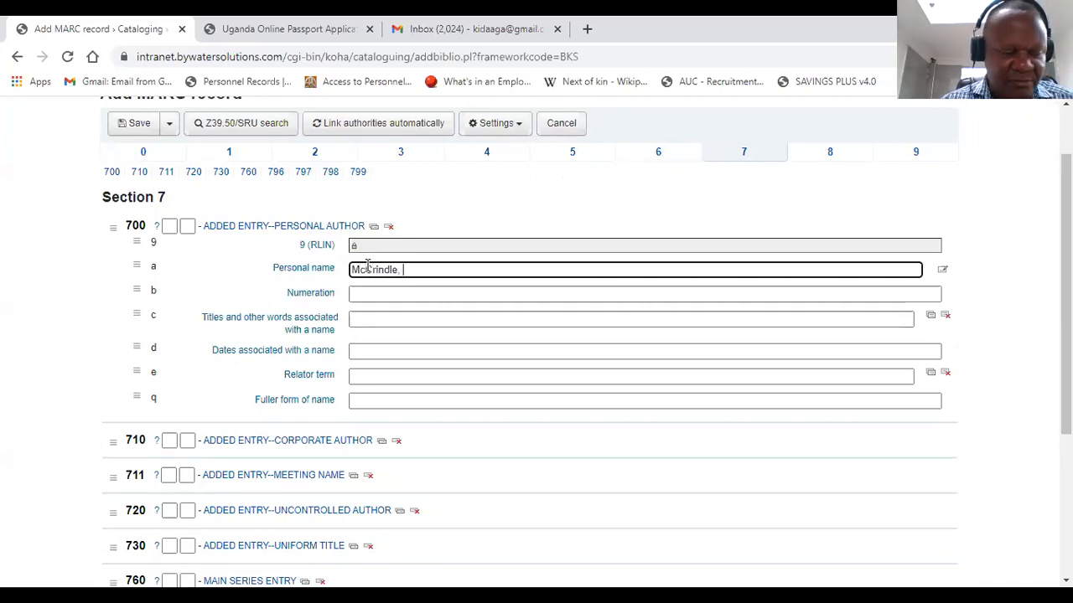
type(", Rachel J.")
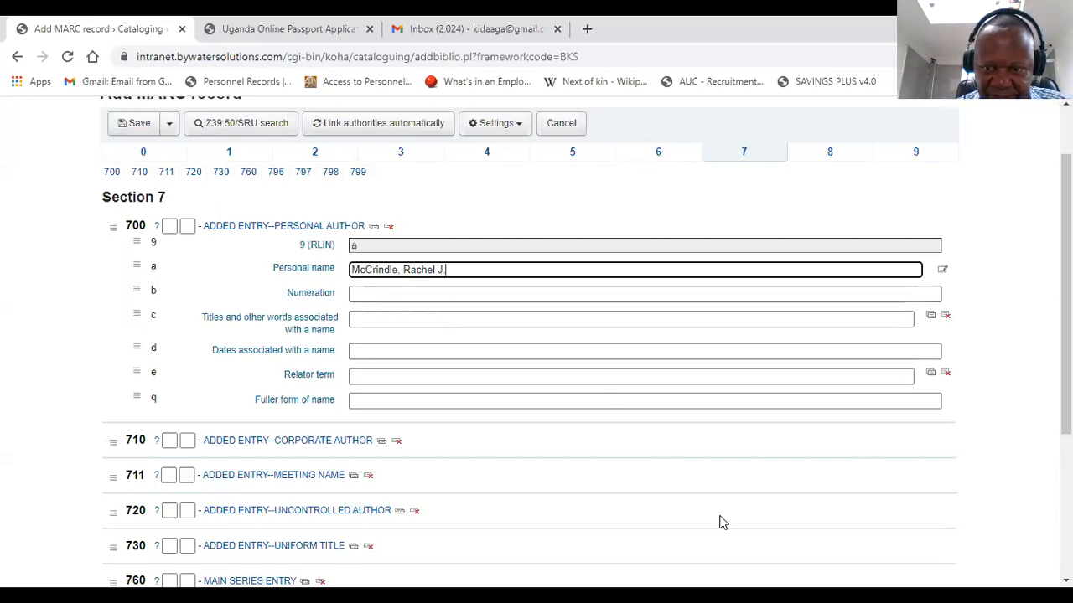
key("alt+Tab")
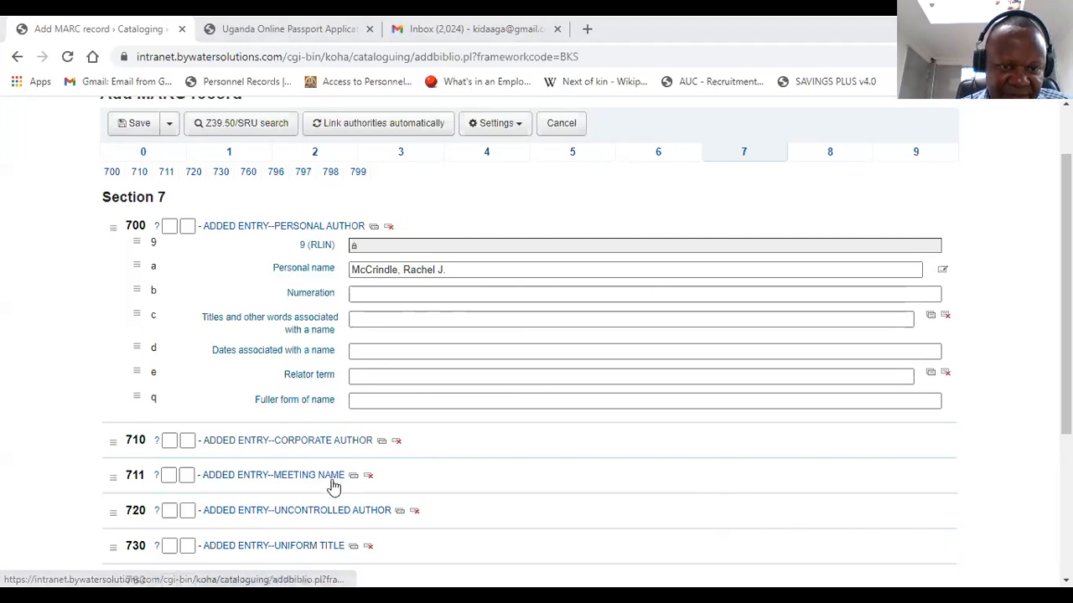
scroll(342, 519, "down", 2)
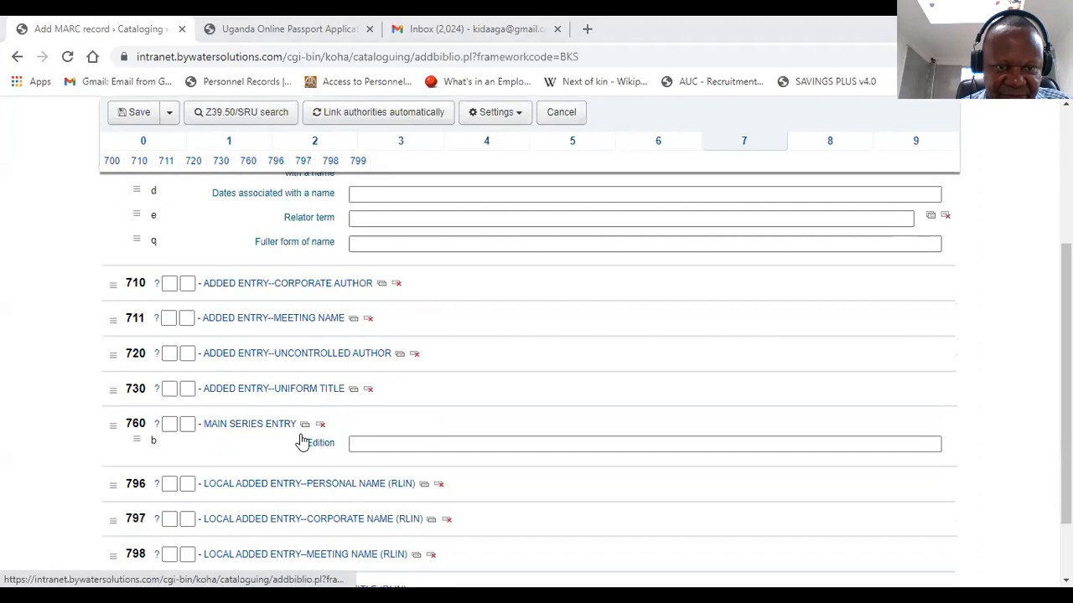
scroll(310, 407, "down", 1)
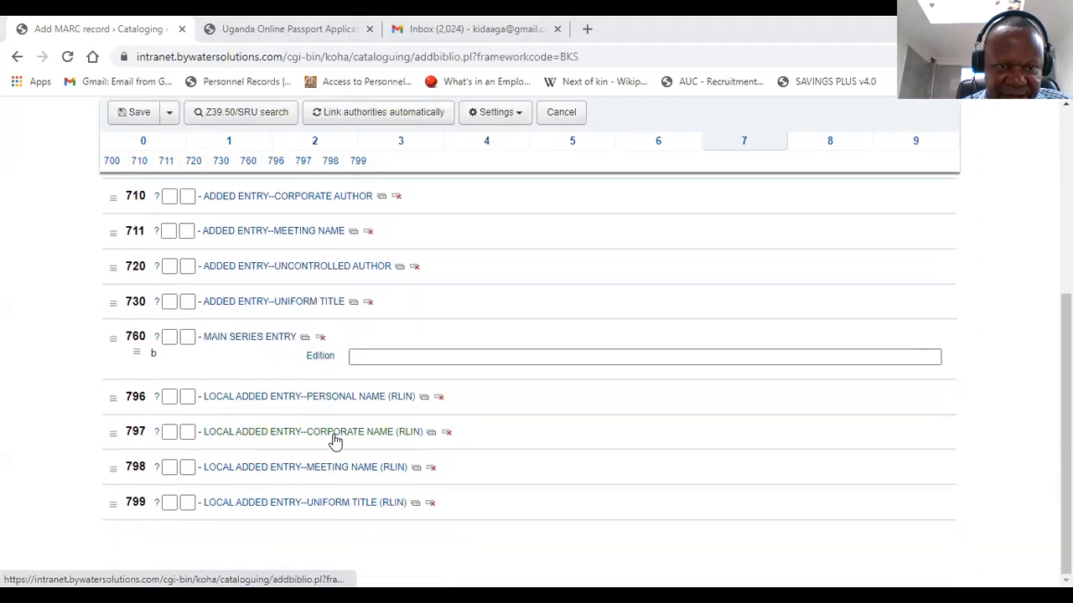
scroll(335, 442, "up", 4)
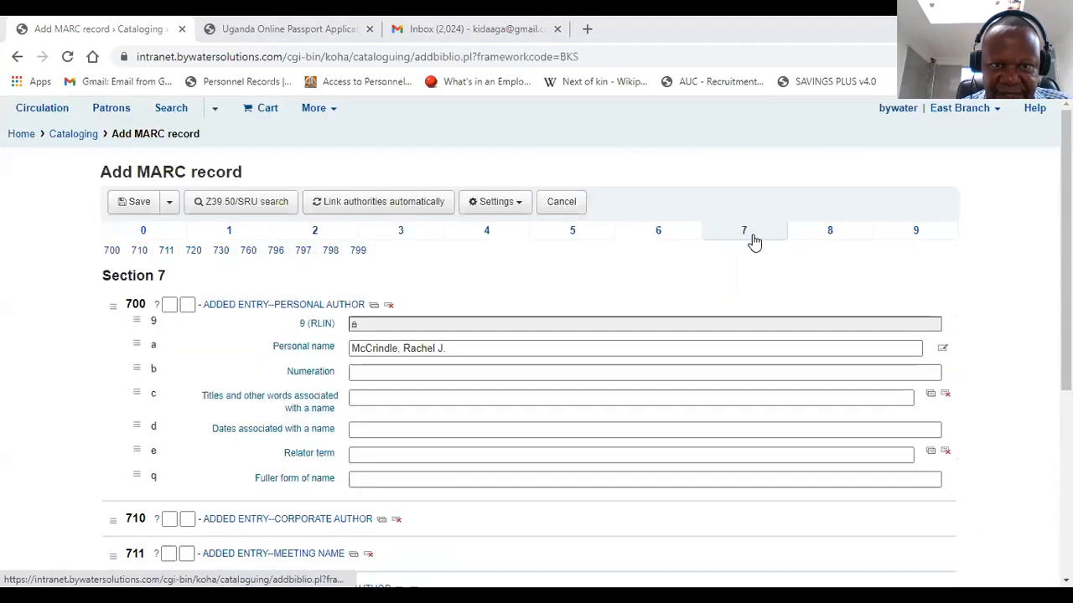
Step: Pass through Section 8 to Section 9 and scroll down to the 942 Koha added-entry elements
left_click(830, 231)
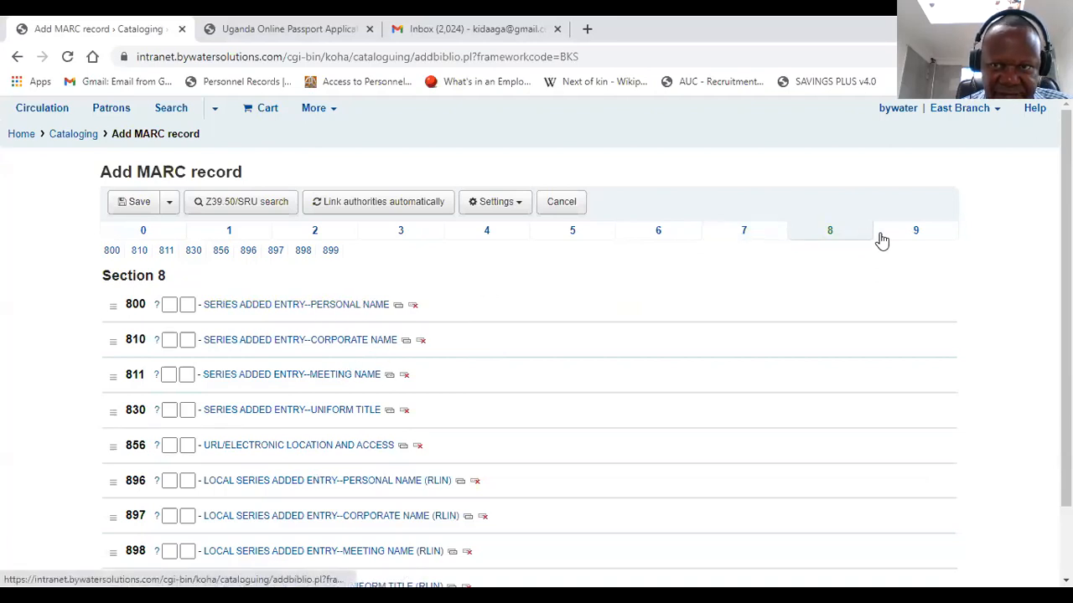
left_click(915, 235)
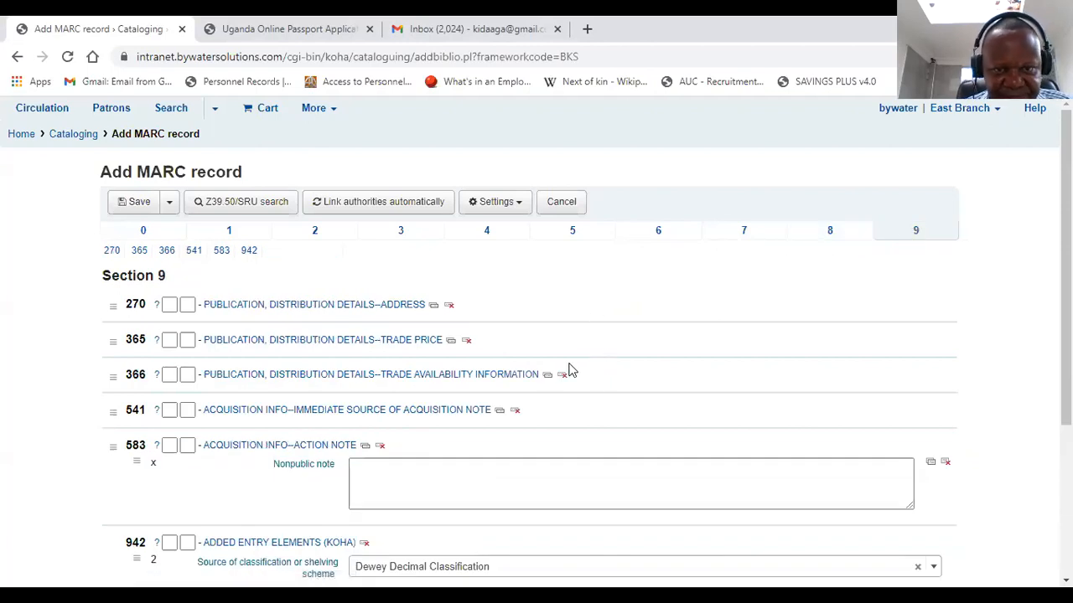
scroll(438, 357, "down", 2)
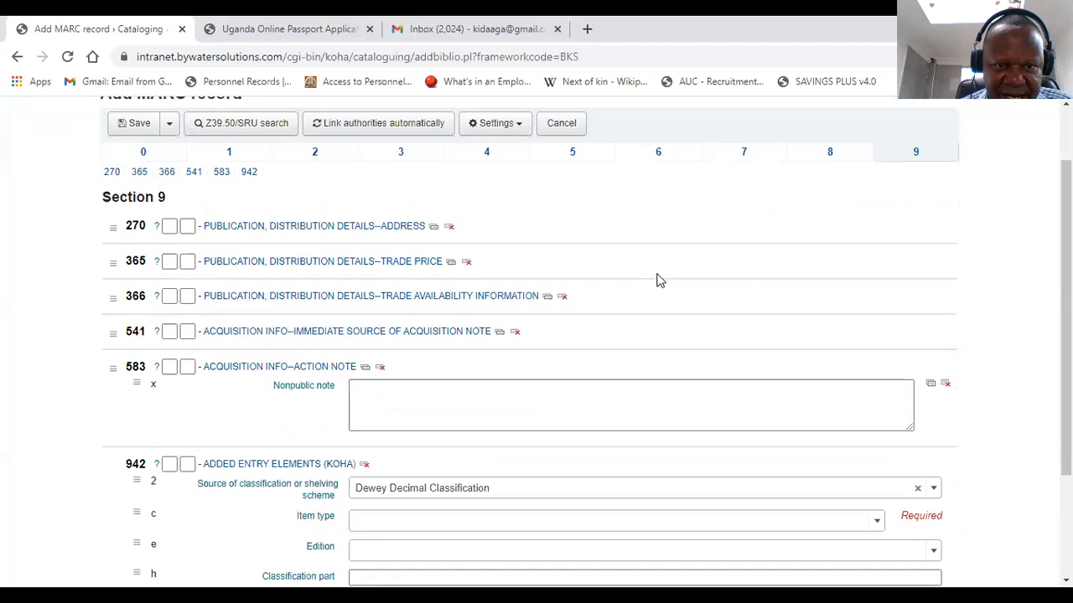
scroll(680, 300, "down", 1)
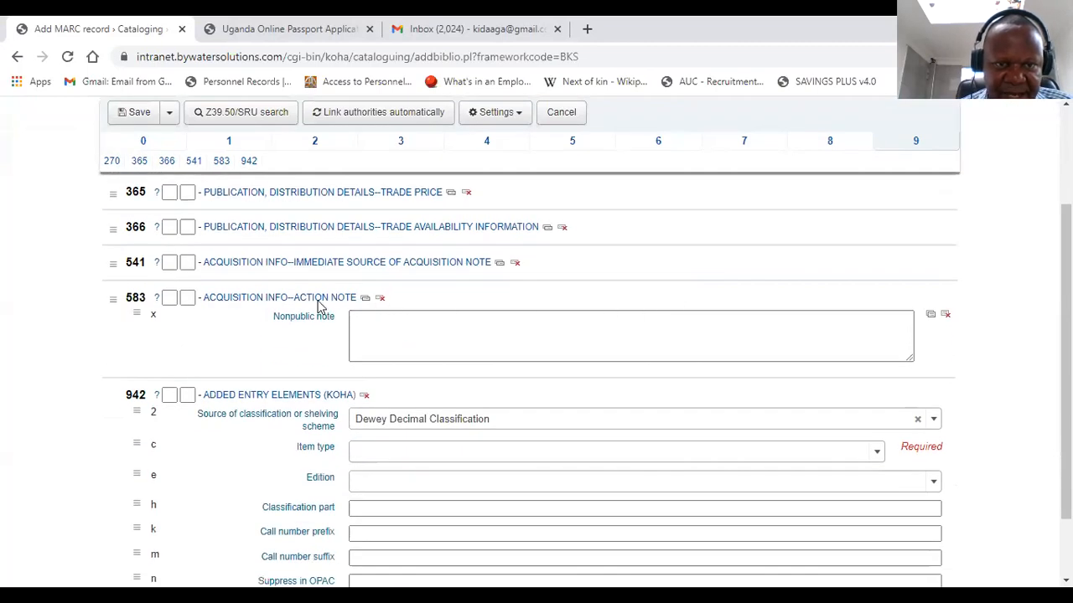
scroll(186, 331, "down", 1)
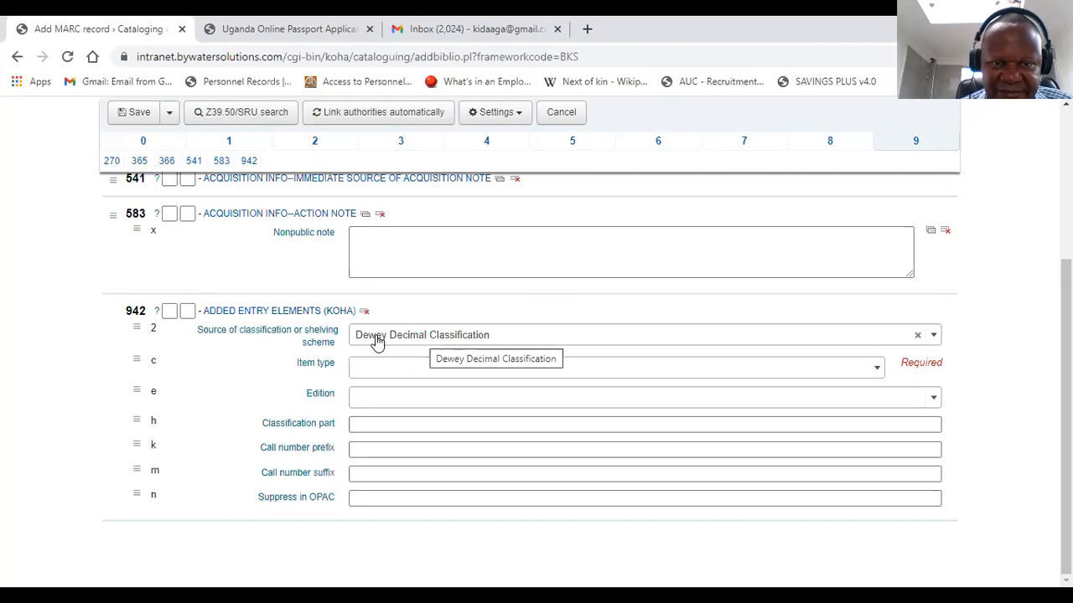
Step: Keep Dewey Decimal Classification as the source and set the 942 item type to BOOK
left_click(933, 337)
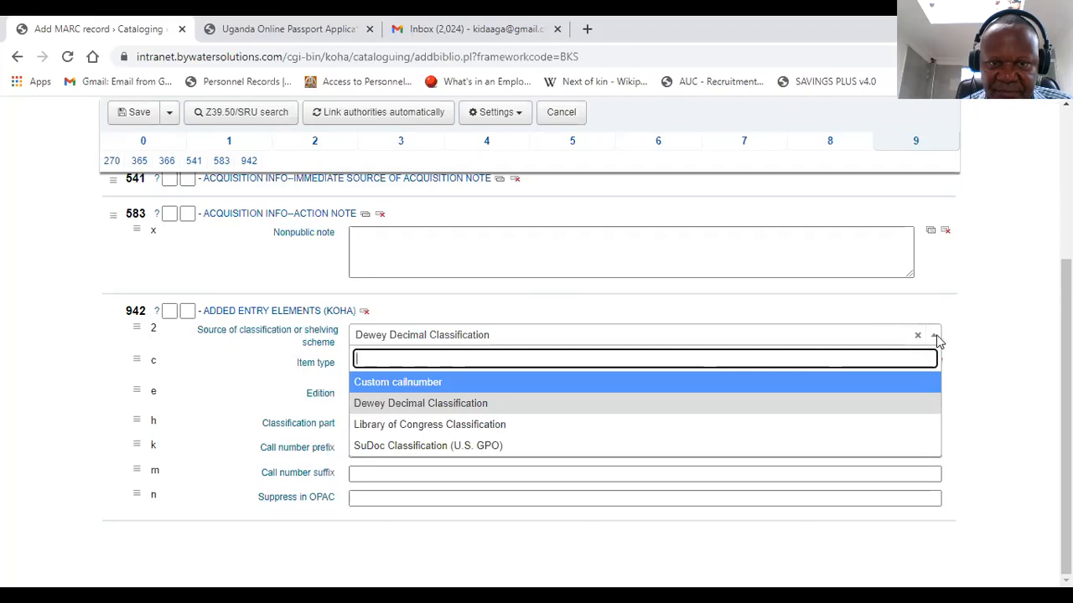
left_click(298, 351)
scroll(299, 352, "up", 1)
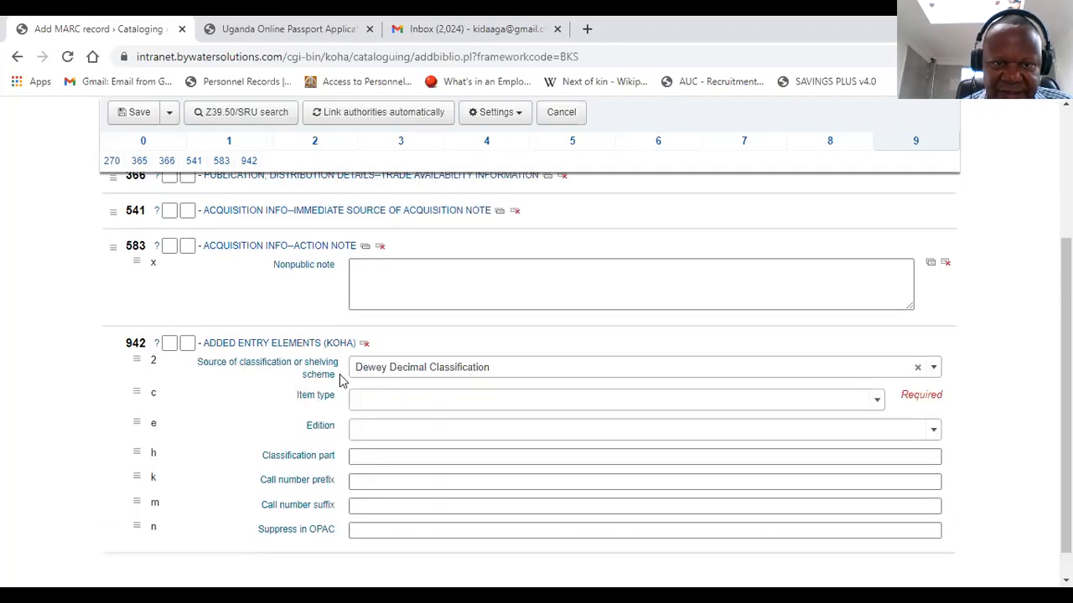
left_click(443, 403)
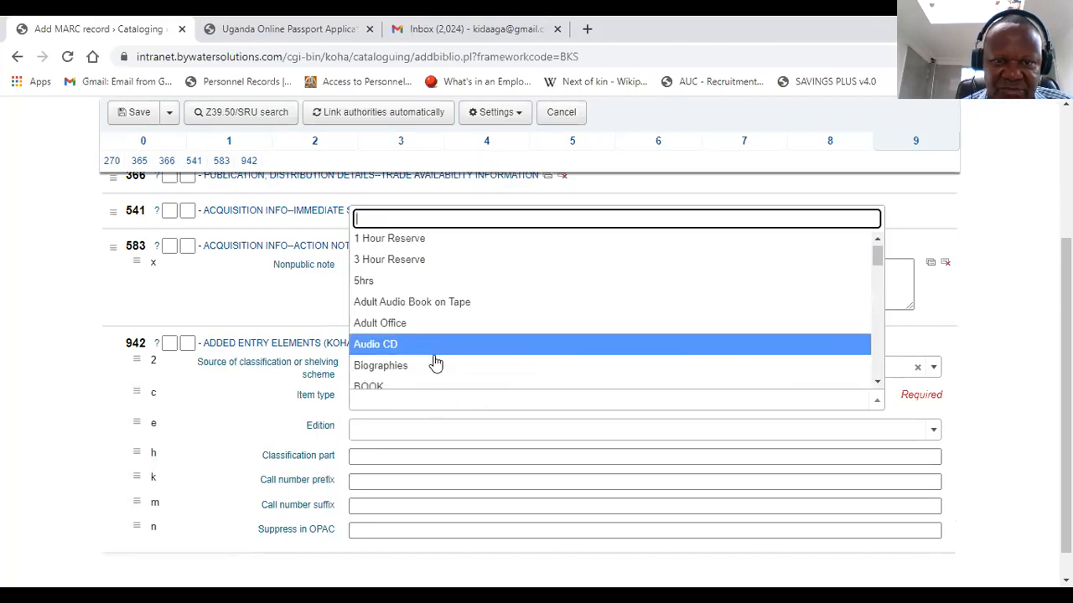
scroll(434, 364, "down", 1)
left_click(397, 334)
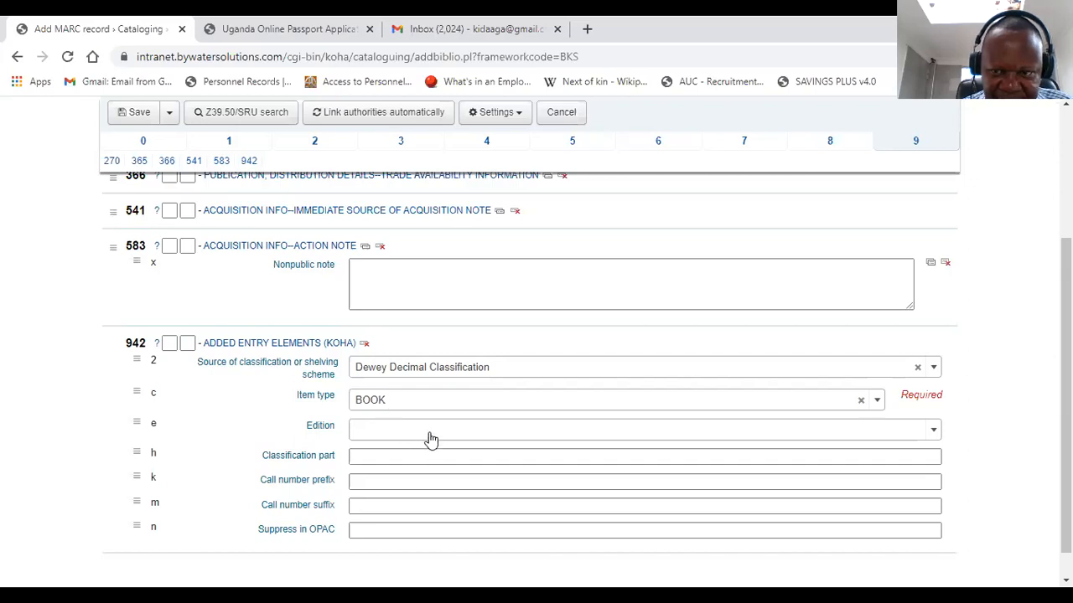
Step: Try repeatedly to open the 942 Edition dropdown, which offers no entries
left_click(934, 436)
left_click(480, 432)
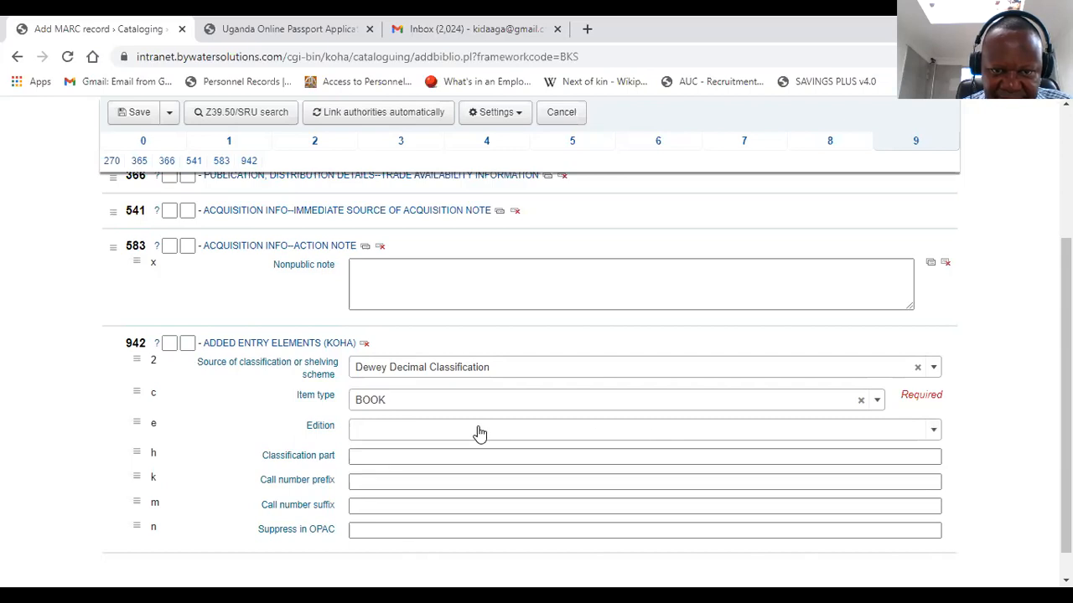
left_click(479, 433)
left_click(479, 432)
left_click(473, 429)
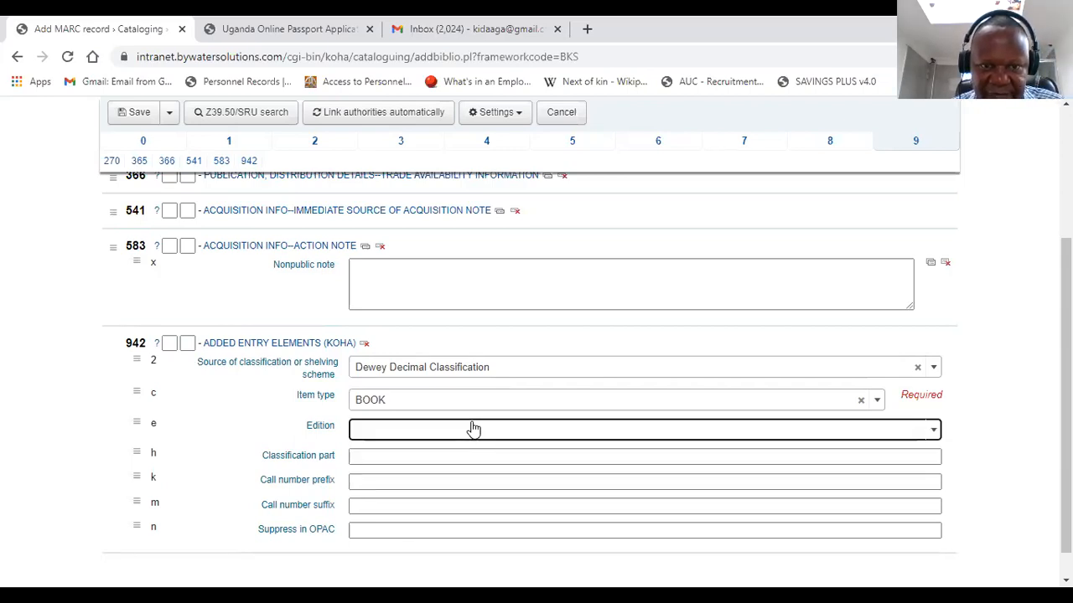
left_click(474, 429)
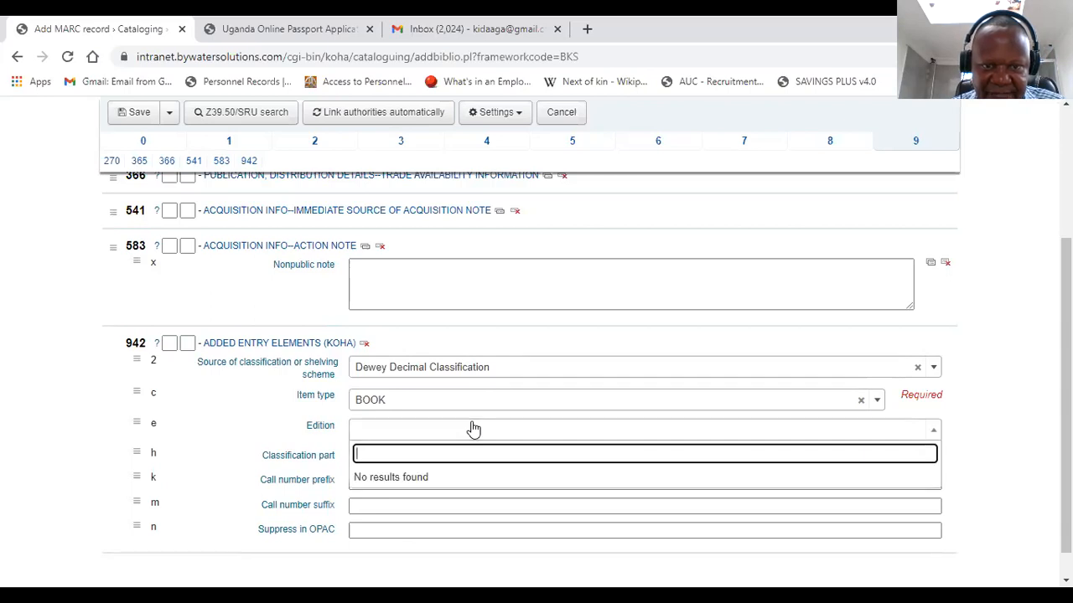
left_click(397, 429)
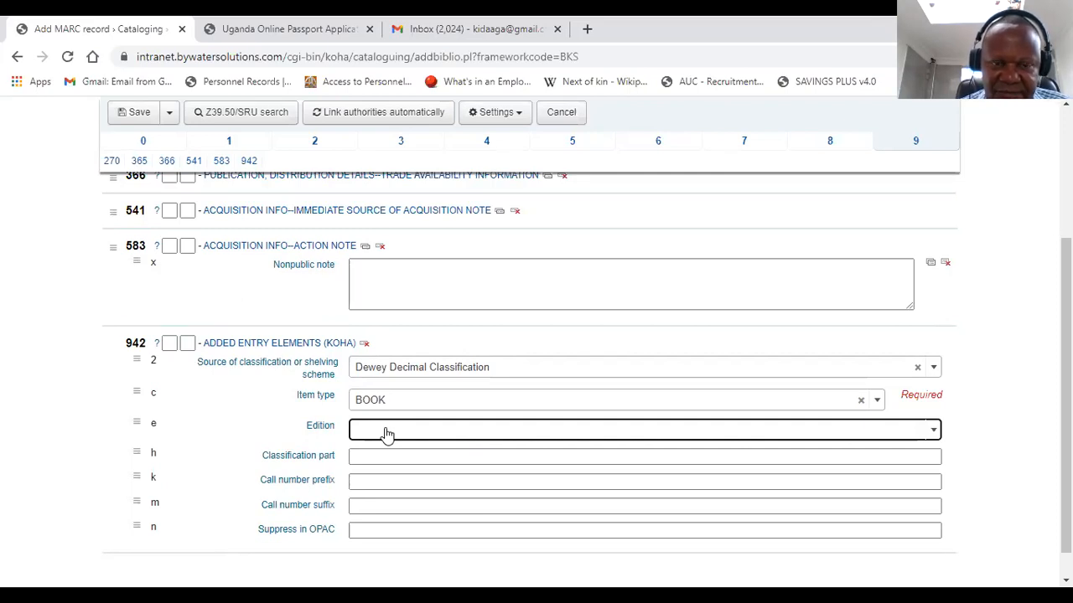
Step: Enter call number prefix ADA and call number suffix 'AFR 303.4833 ADA' in the 942 block
left_click(362, 456)
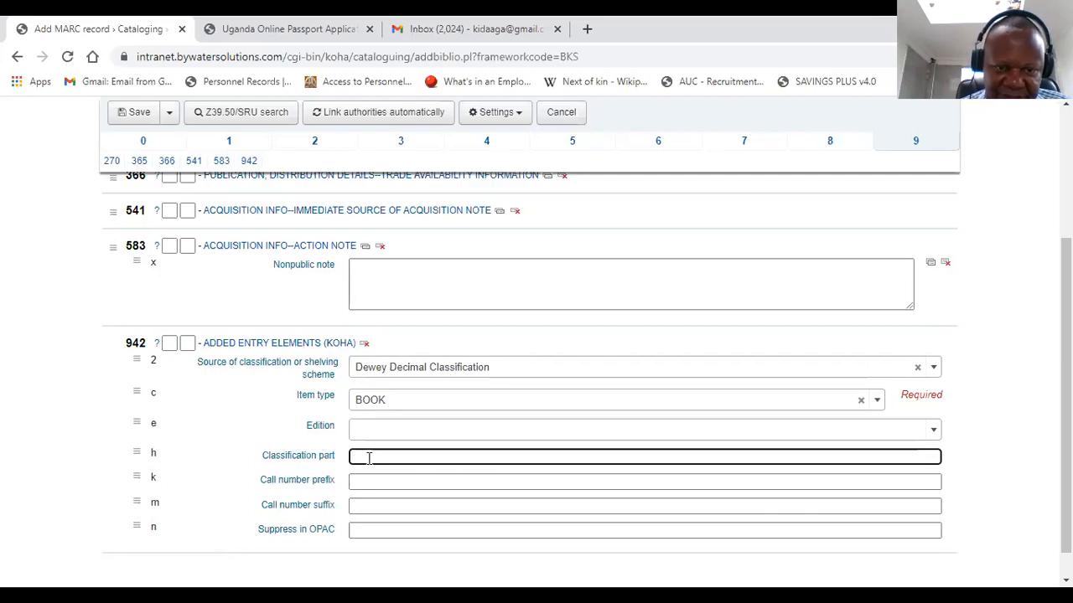
left_click(382, 480)
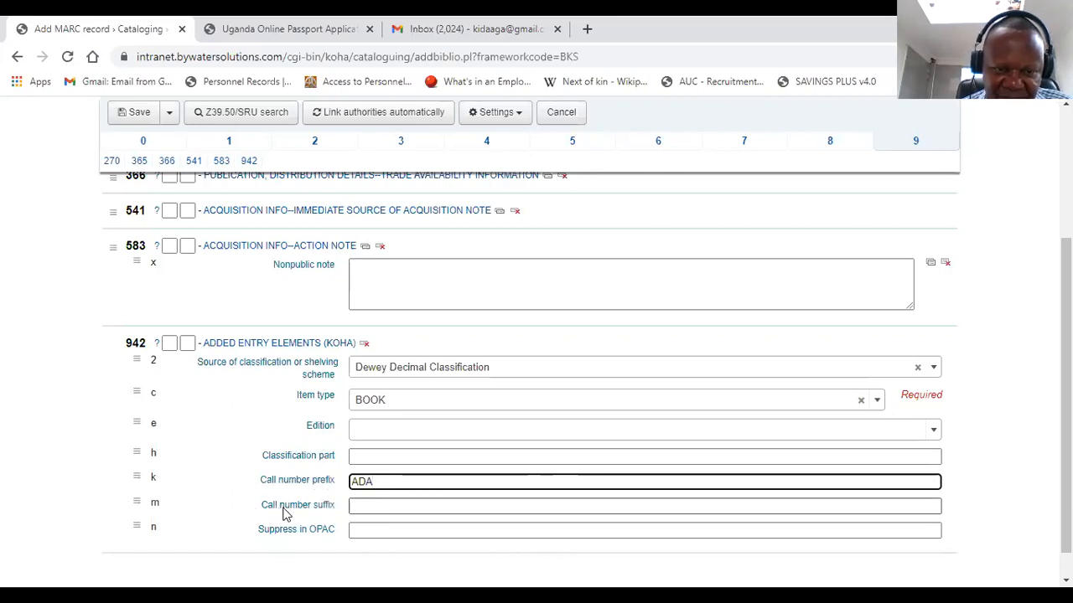
left_click(371, 504)
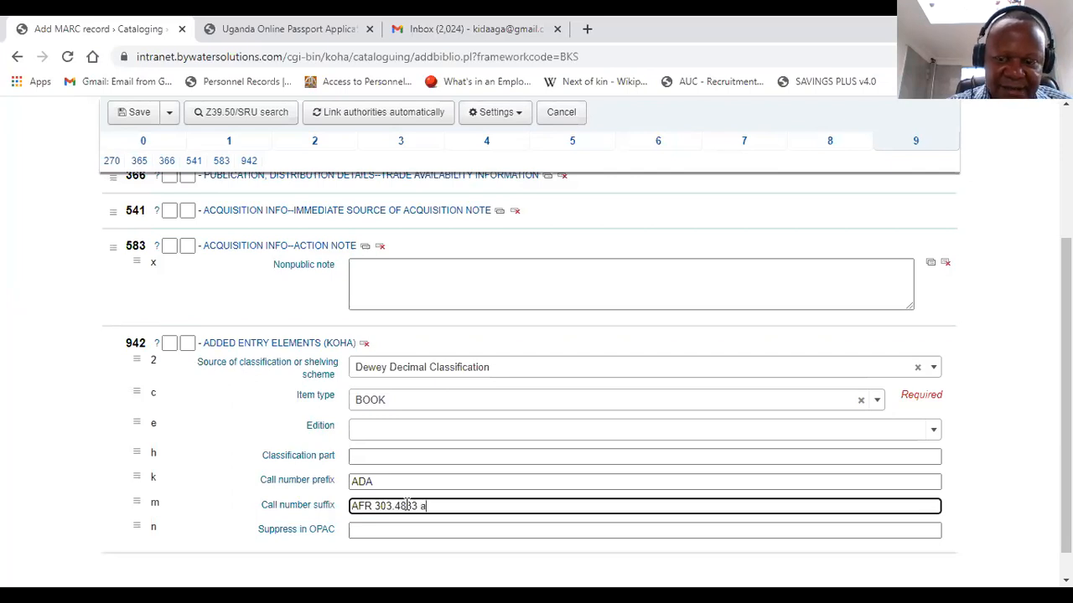
type("DA")
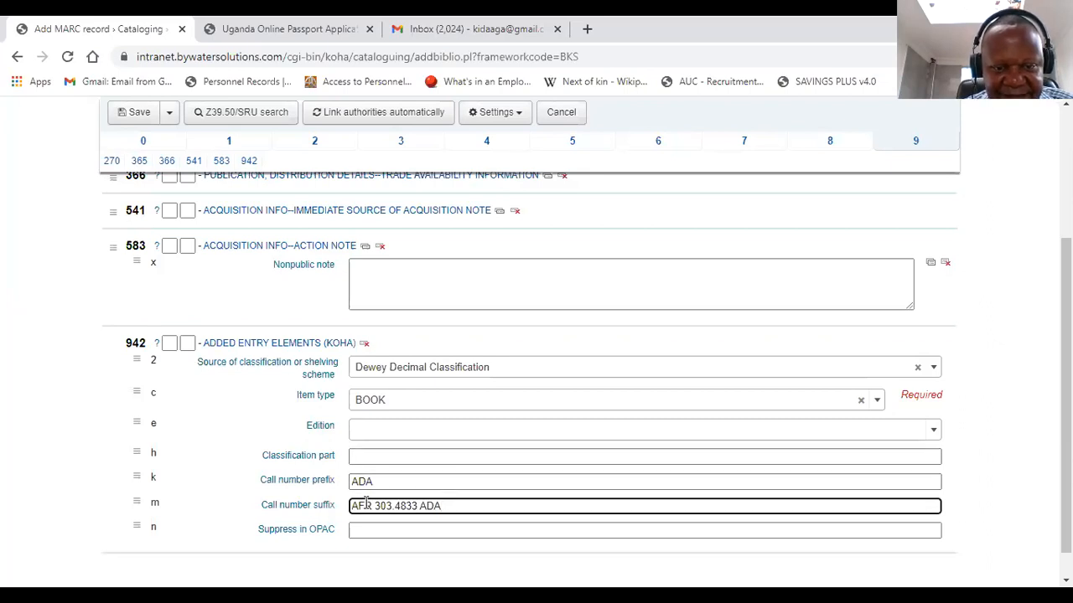
Step: Select the AFR and ADA portions of the 942 call number suffix text in turn
left_click_drag(373, 505, 350, 505)
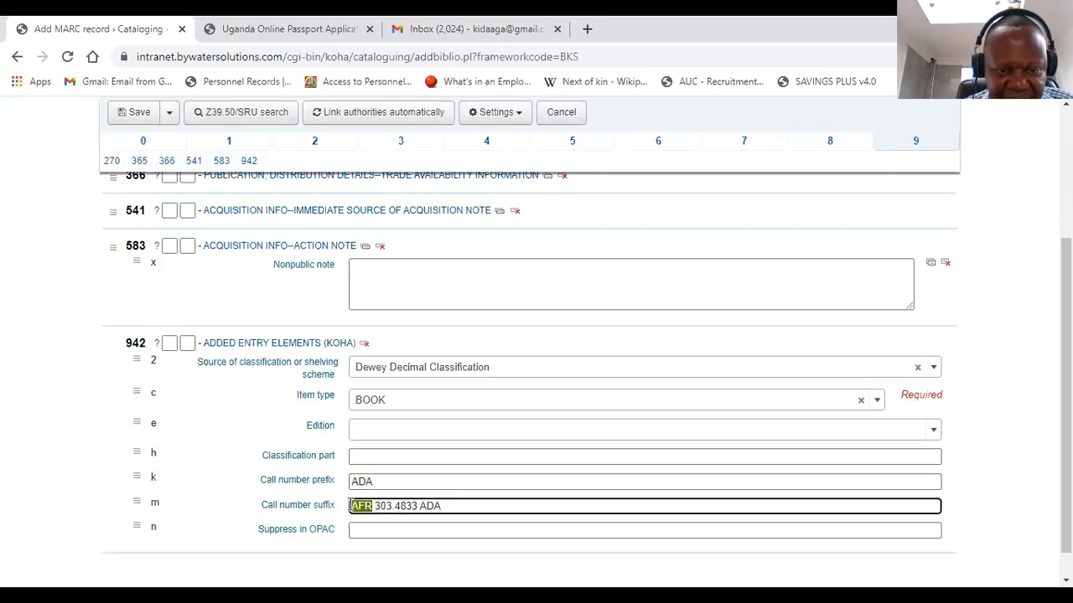
left_click(419, 505)
left_click_drag(419, 506, 450, 506)
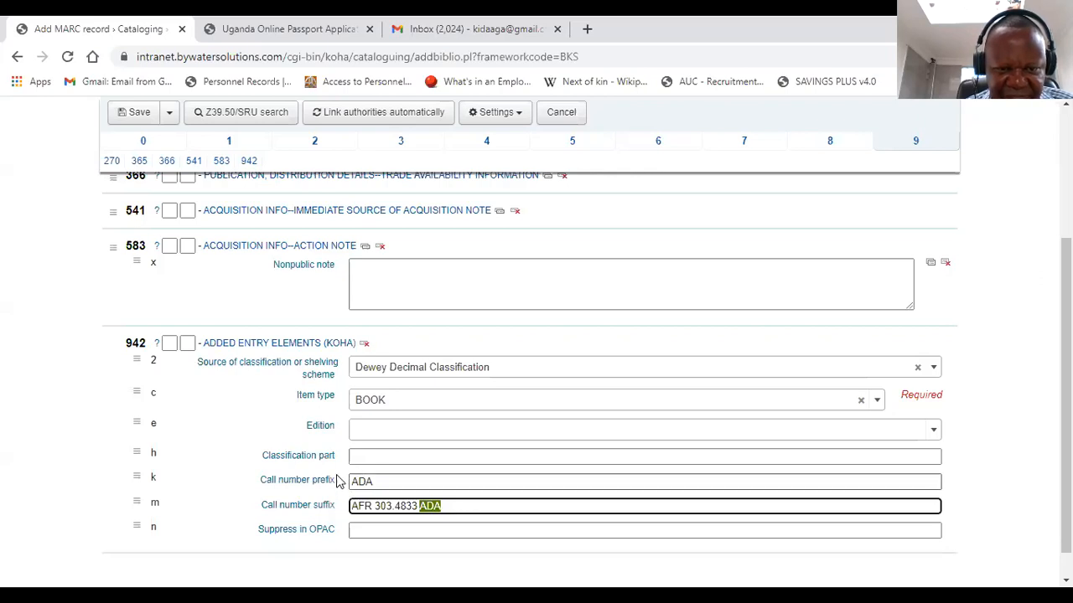
left_click(437, 505)
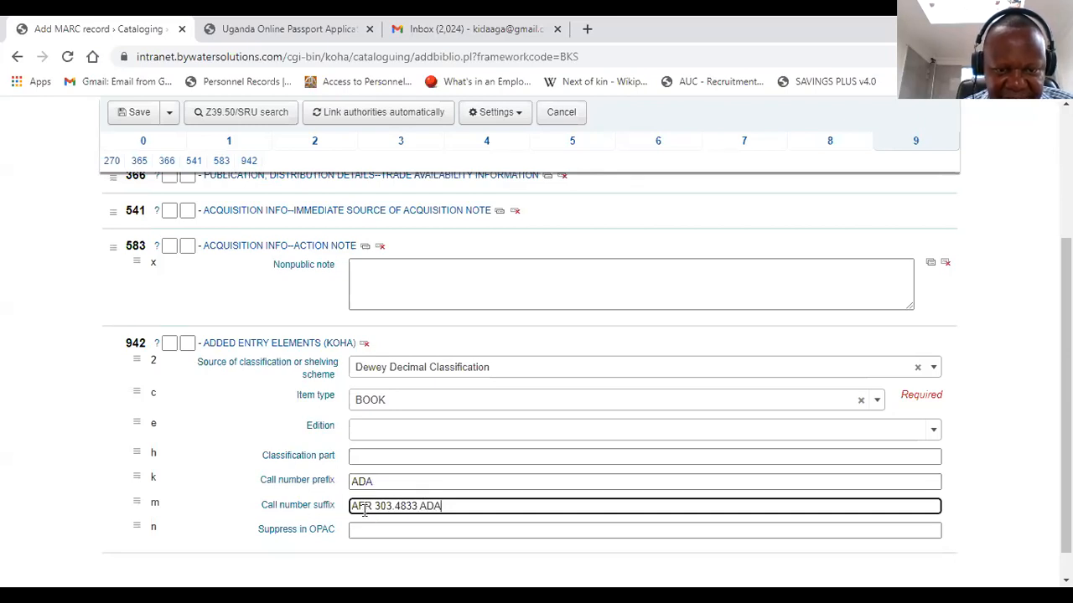
left_click_drag(372, 506, 350, 513)
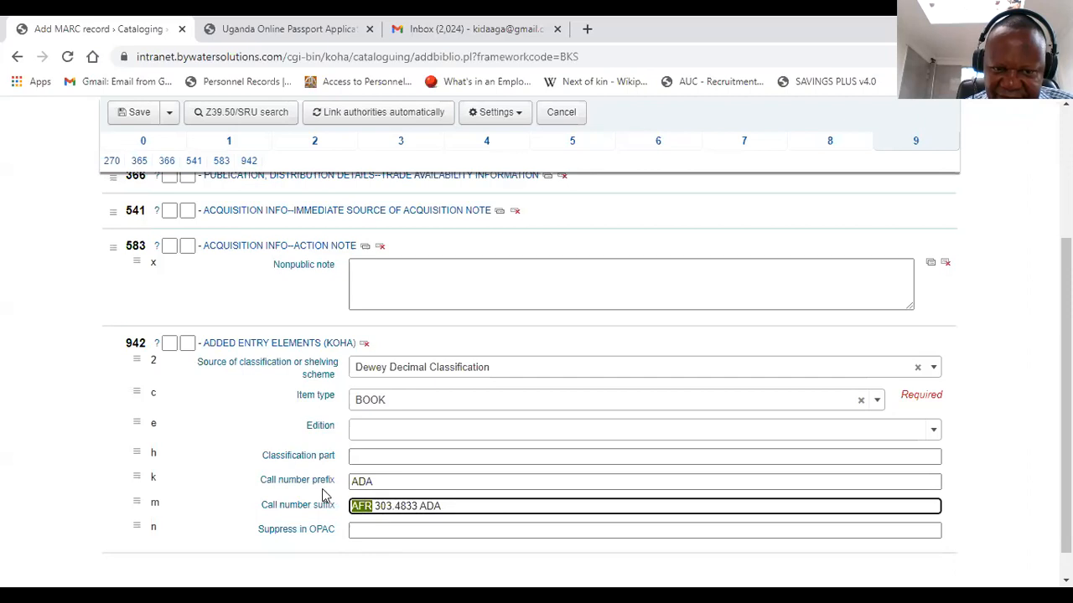
left_click(370, 481)
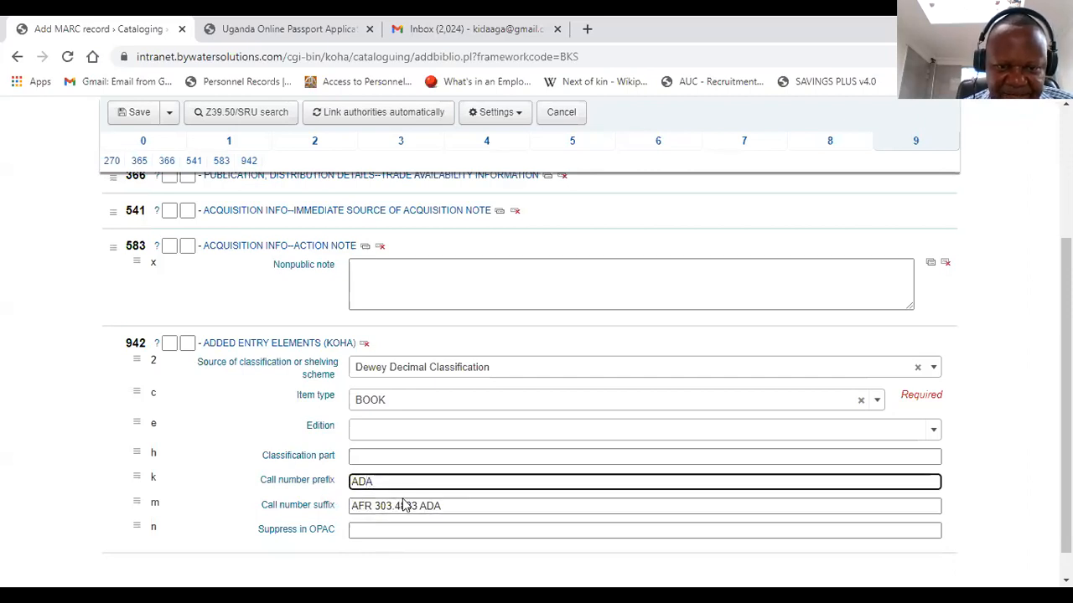
double_click(372, 506)
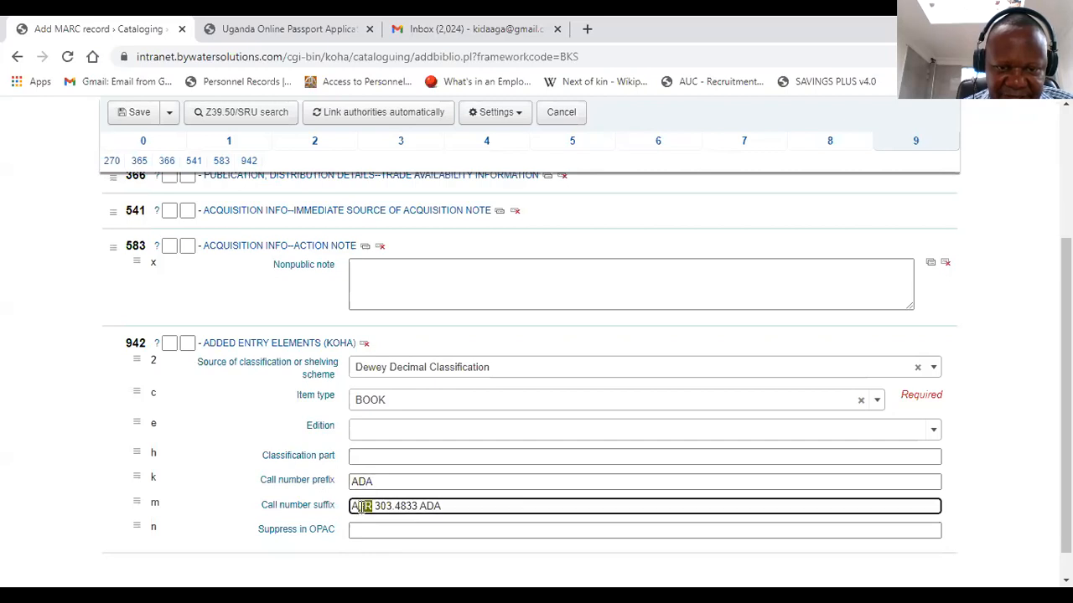
left_click_drag(418, 506, 448, 506)
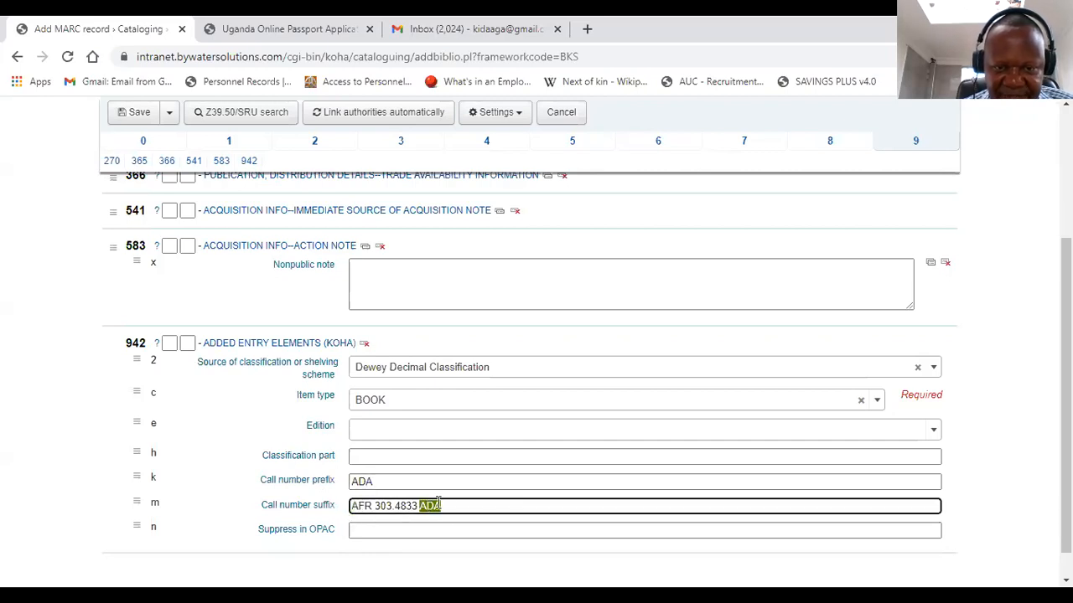
left_click(374, 506)
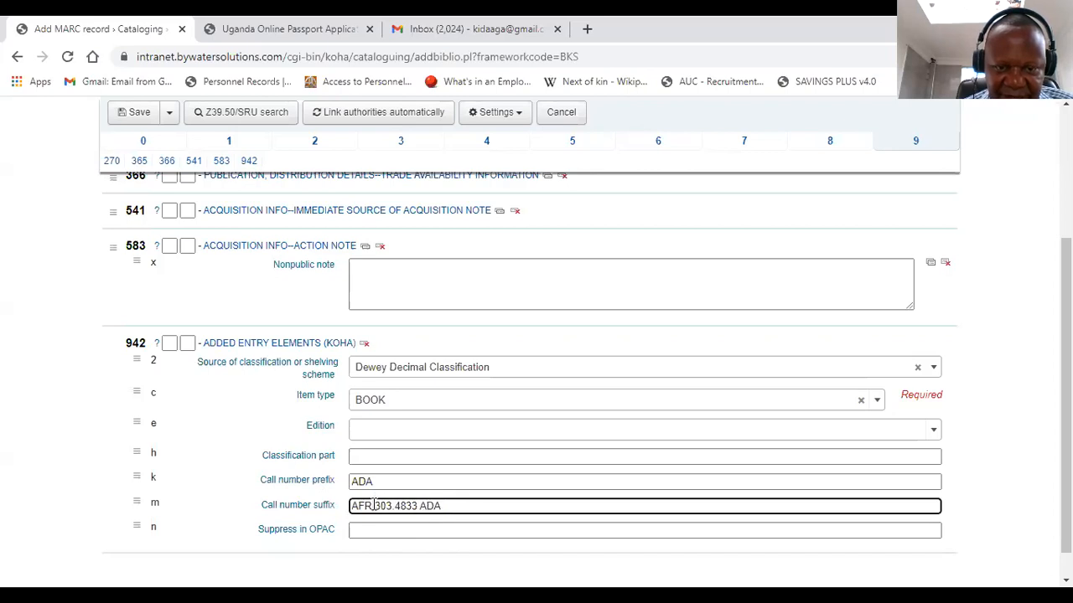
left_click_drag(372, 507, 351, 507)
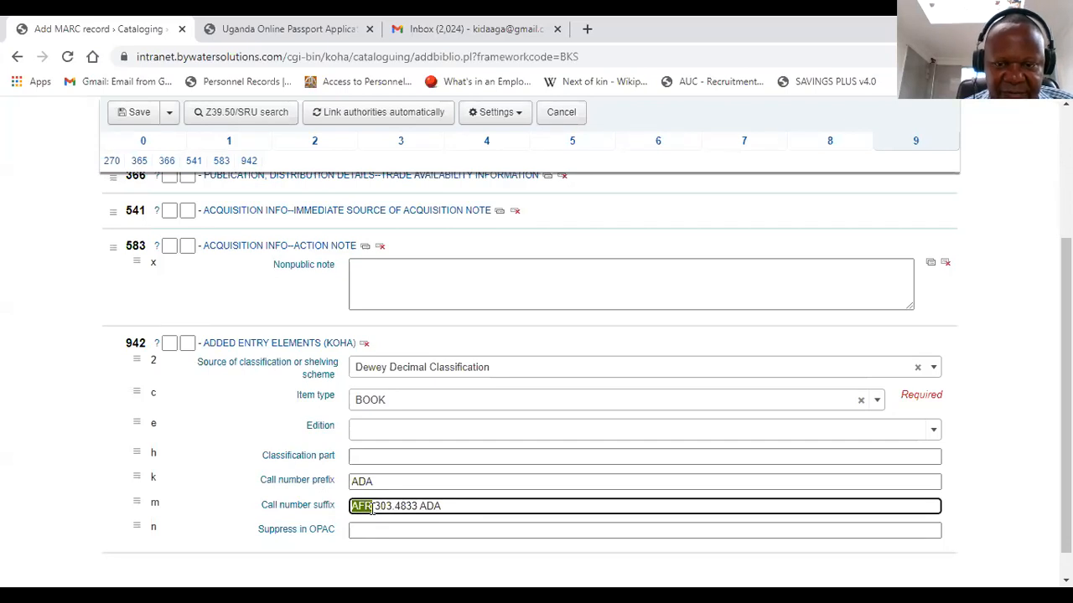
left_click(504, 505)
Step: Type and delete 'cOLLECTION NUMBER', then erase the call number suffix until it is empty
type("cOLLECT")
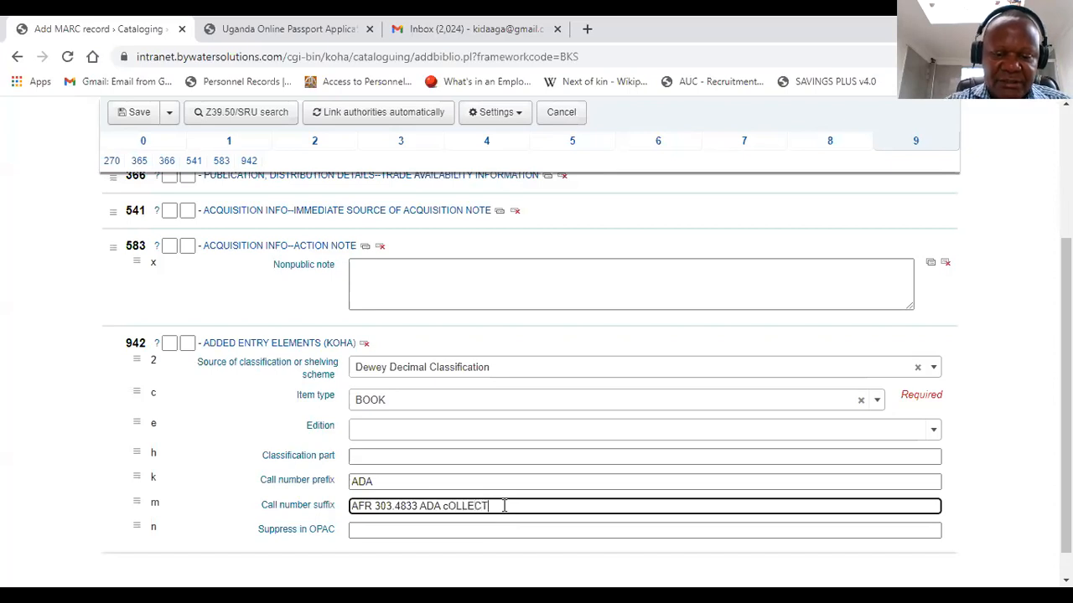
type("ION NUMBER")
left_click_drag(441, 506, 577, 506)
key("BackSpace")
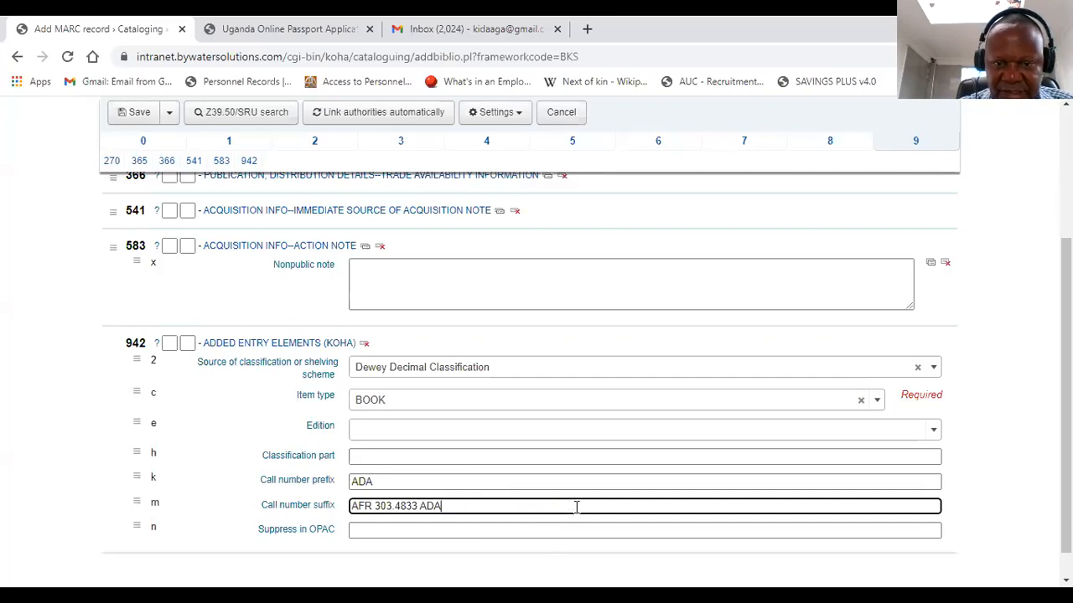
key("BackSpace")
key("BackSpace")
key("BackSpace")
key("BackSpace")
key("BackSpace")
key("BackSpace")
key("BackSpace")
key("BackSpace")
key("BackSpace")
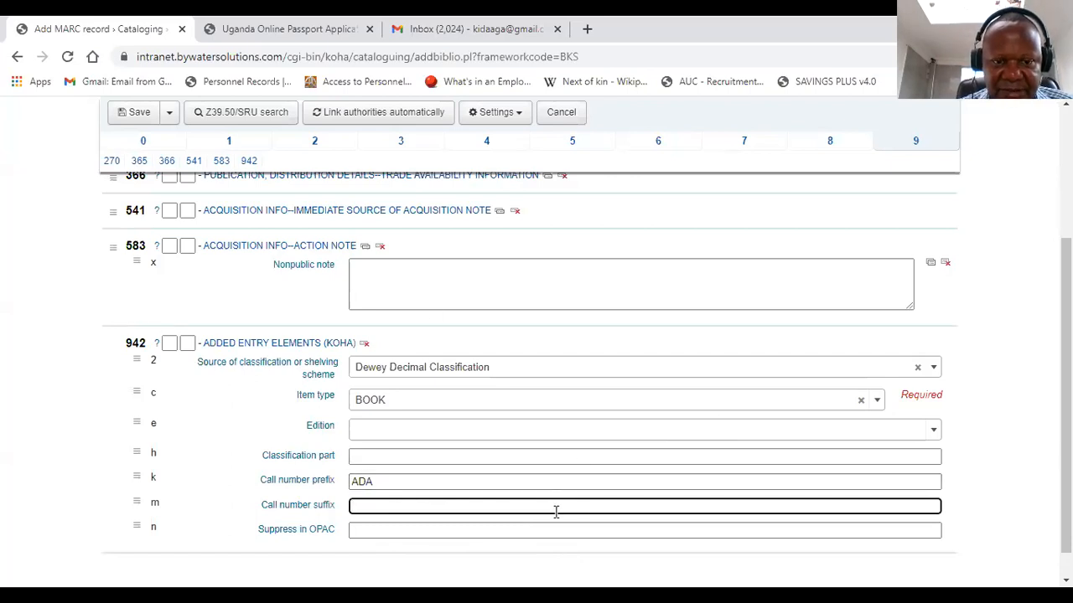
scroll(546, 507, "down", 1)
scroll(543, 498, "up", 3)
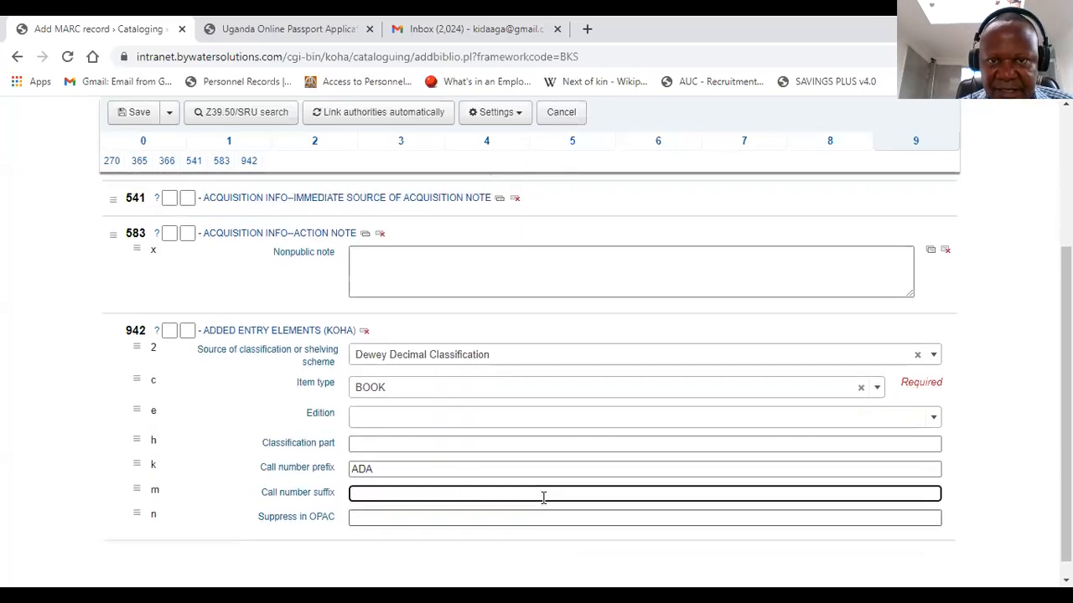
scroll(927, 230, "up", 1)
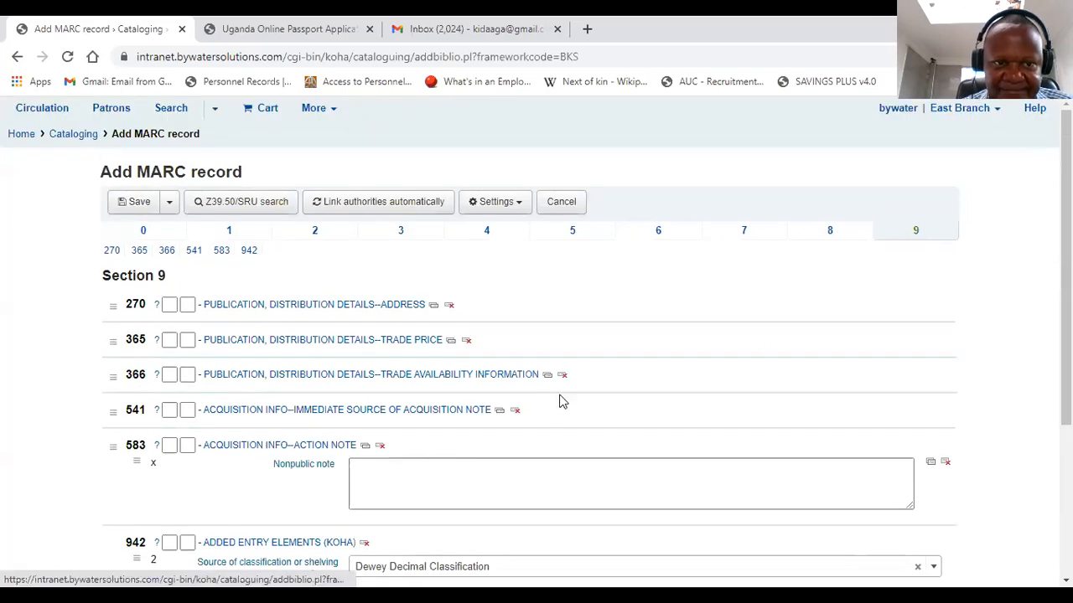
scroll(418, 416, "down", 2)
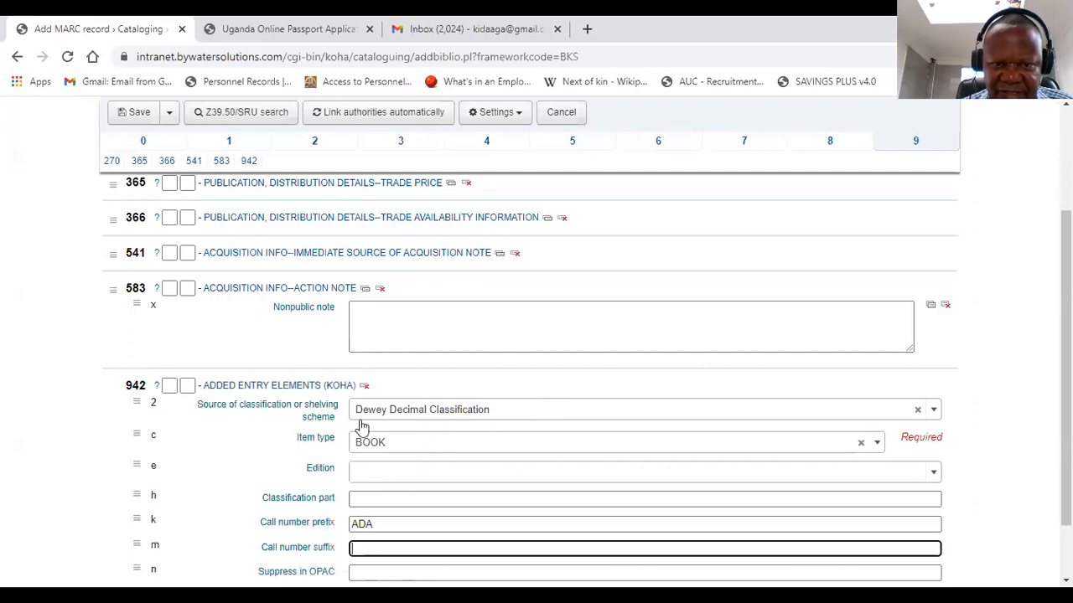
scroll(542, 470, "down", 1)
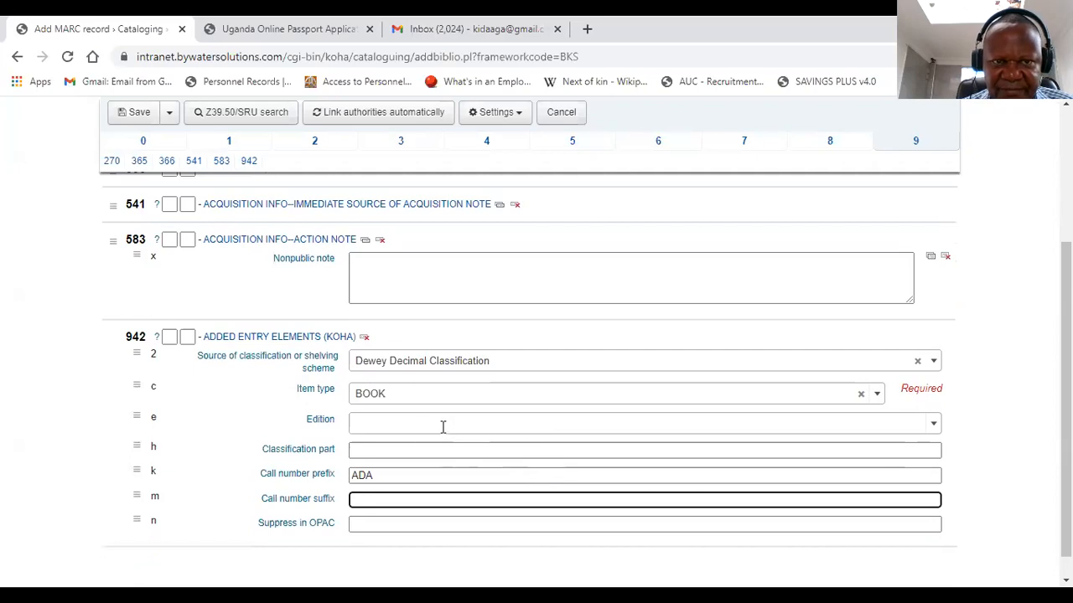
scroll(419, 419, "up", 2)
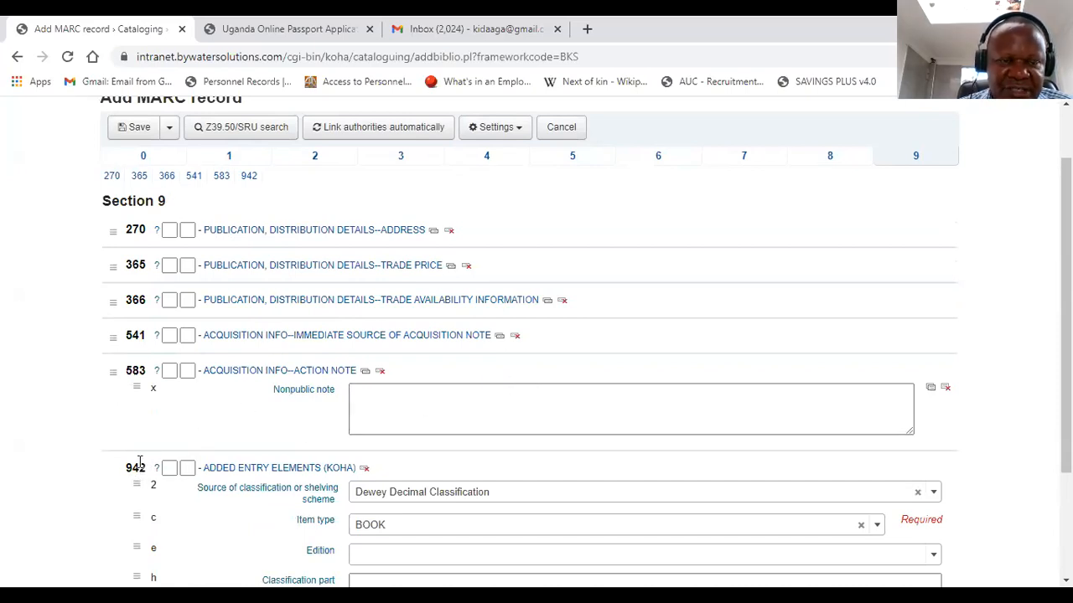
Step: Save the BKS record with 942 item type BOOK using Save and view record
left_click(169, 130)
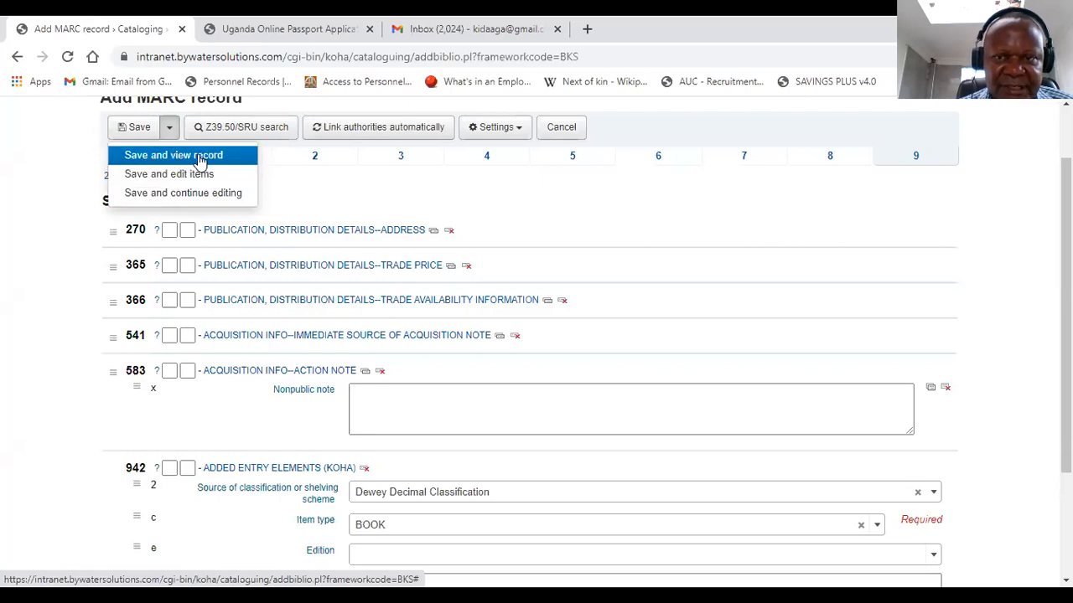
left_click(200, 158)
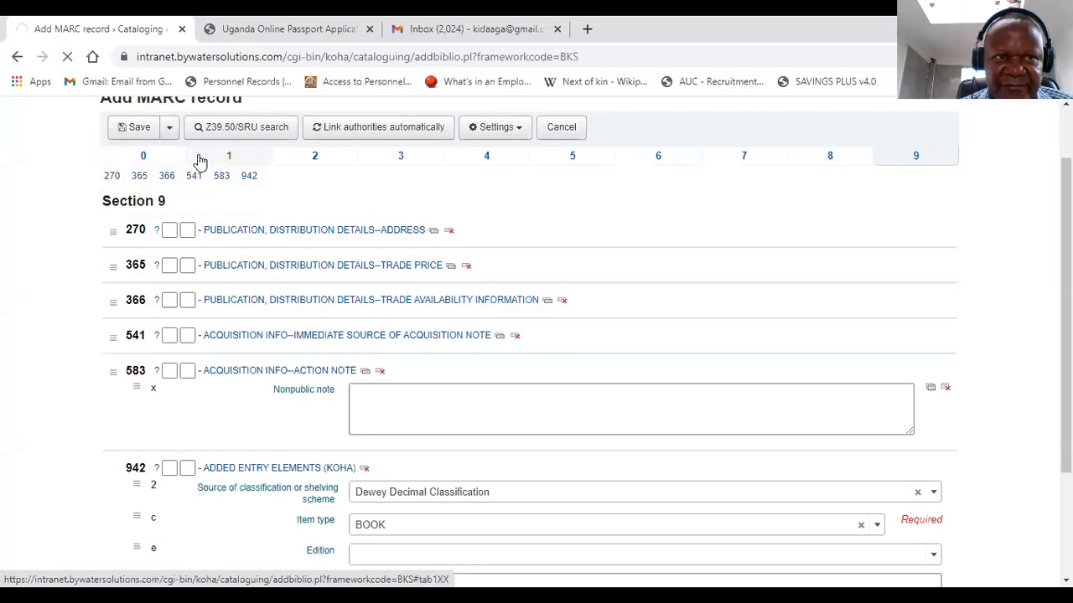
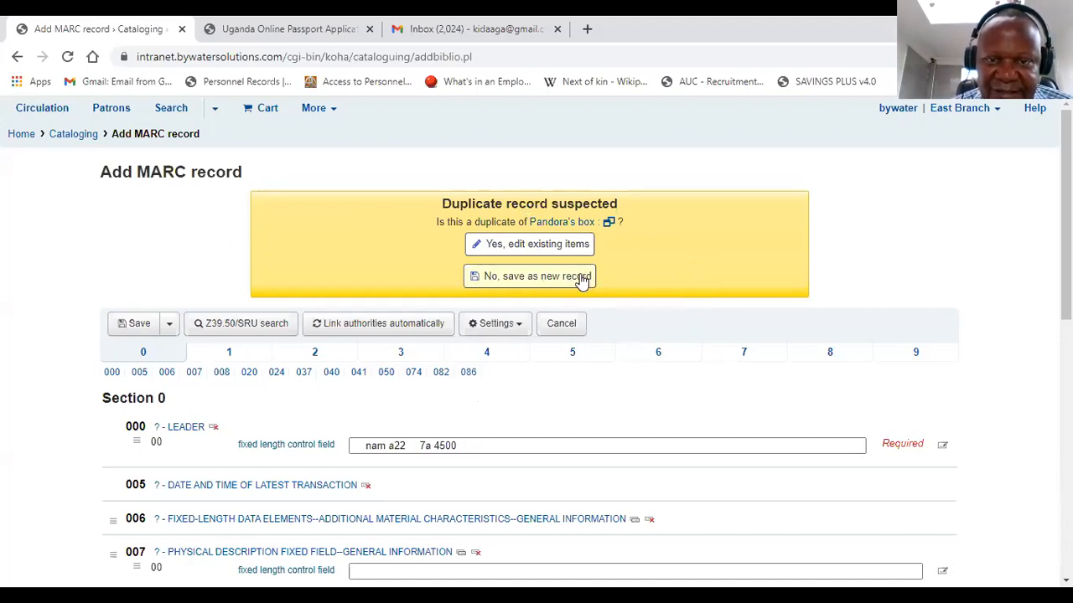
Step: Dismiss the duplicate warning and save the book as new record #118000
left_click(583, 279)
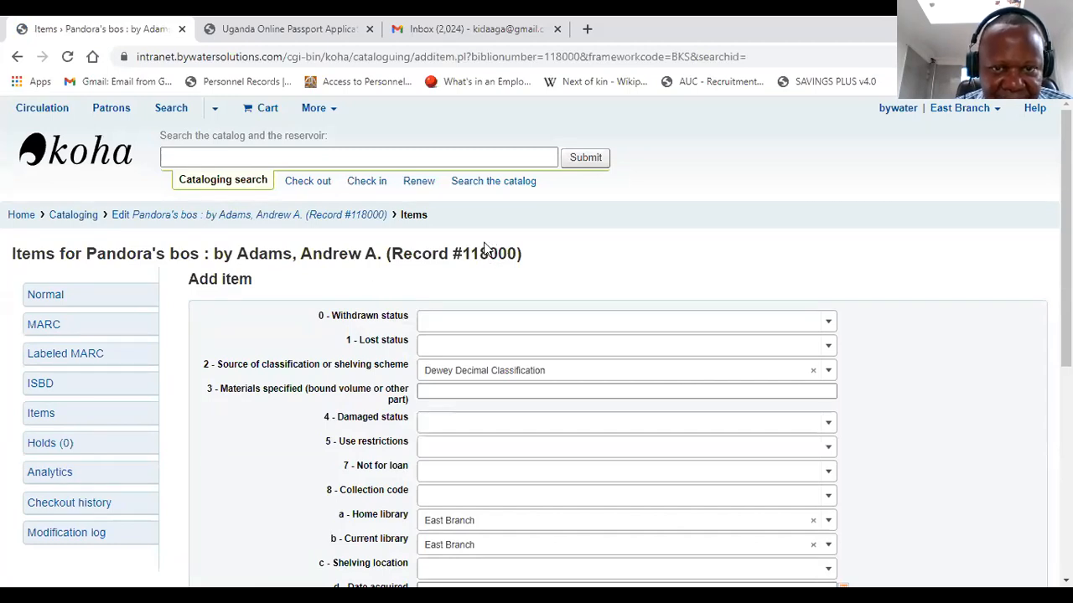
left_click_drag(465, 254, 521, 256)
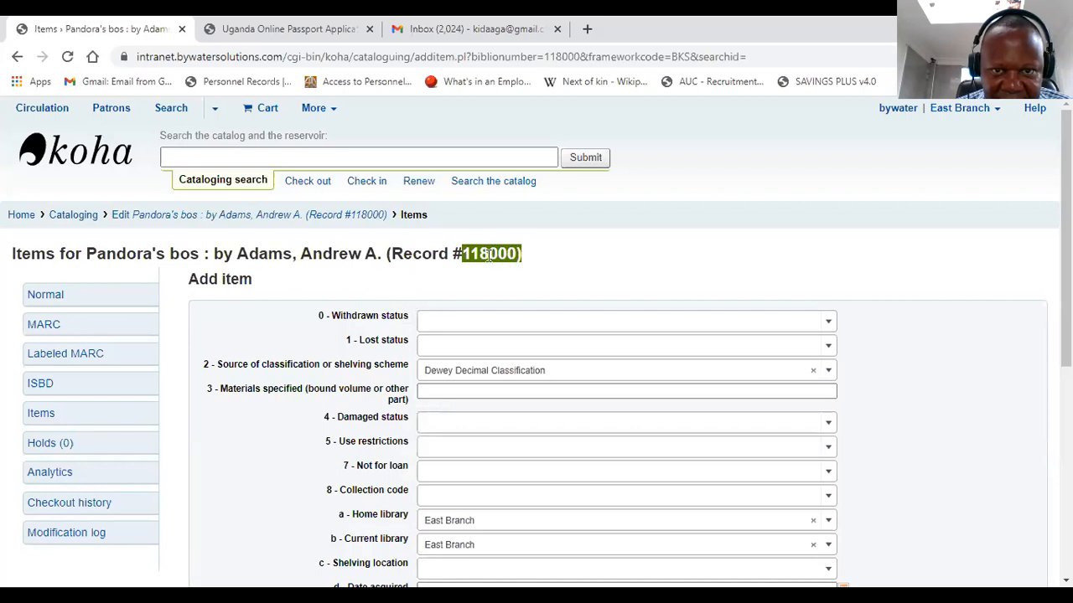
left_click(488, 256)
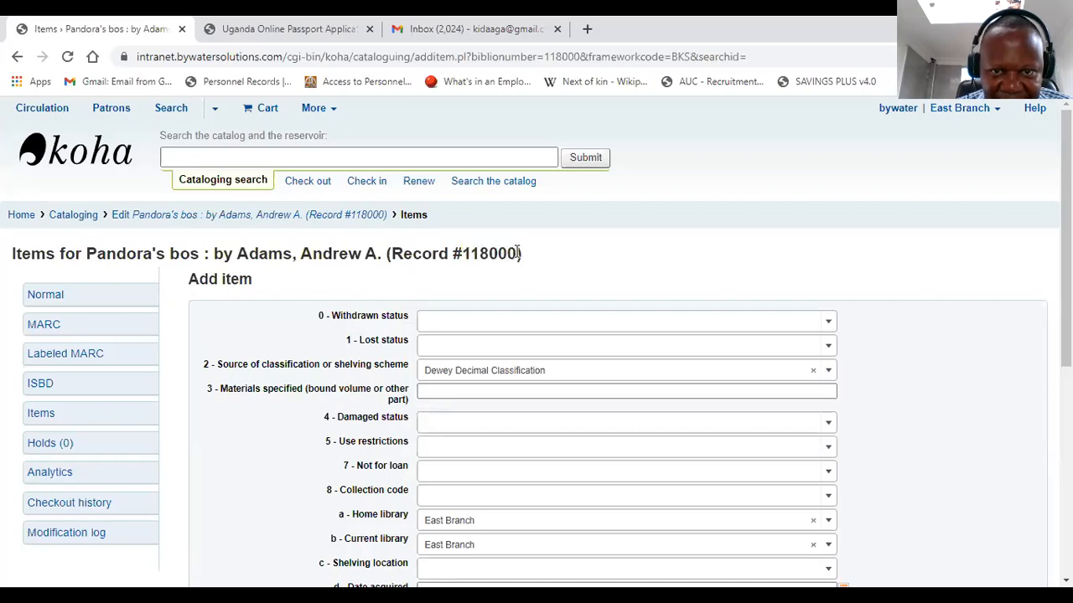
double_click(464, 255)
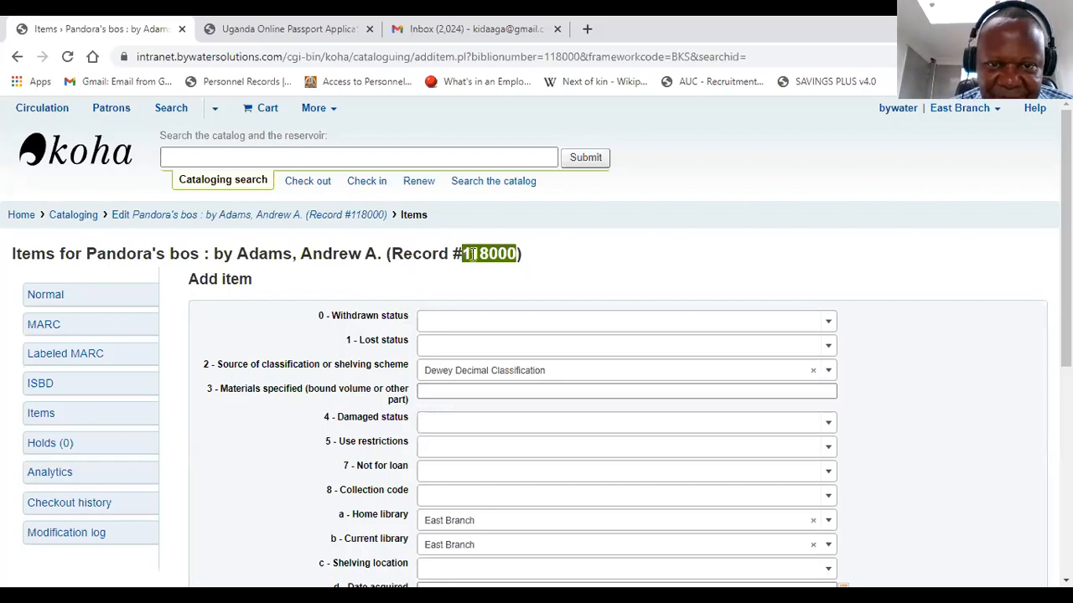
left_click(488, 258)
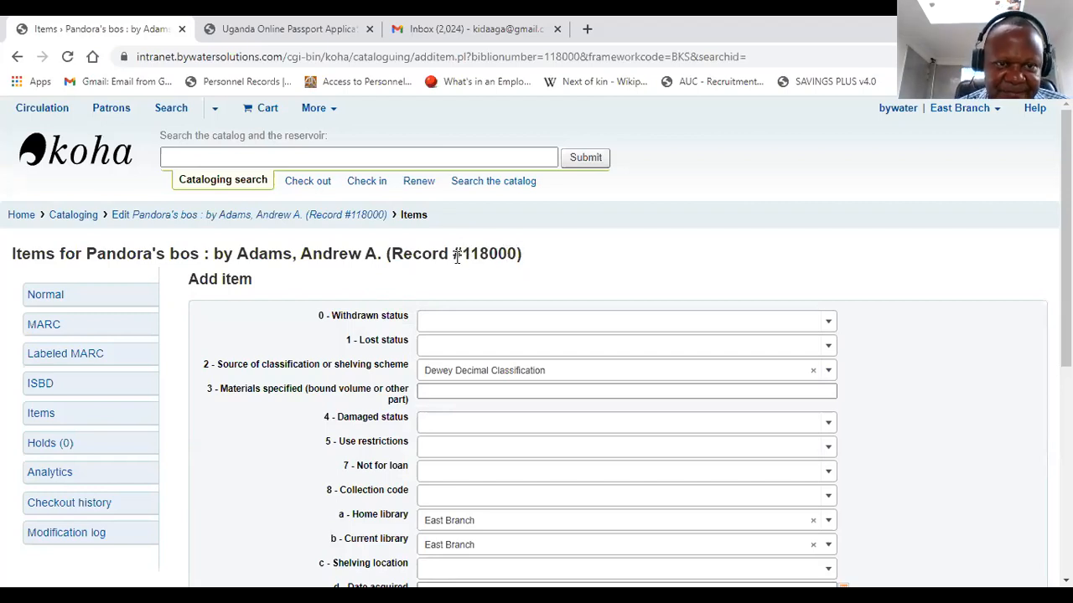
scroll(499, 306, "down", 1)
scroll(494, 305, "up", 1)
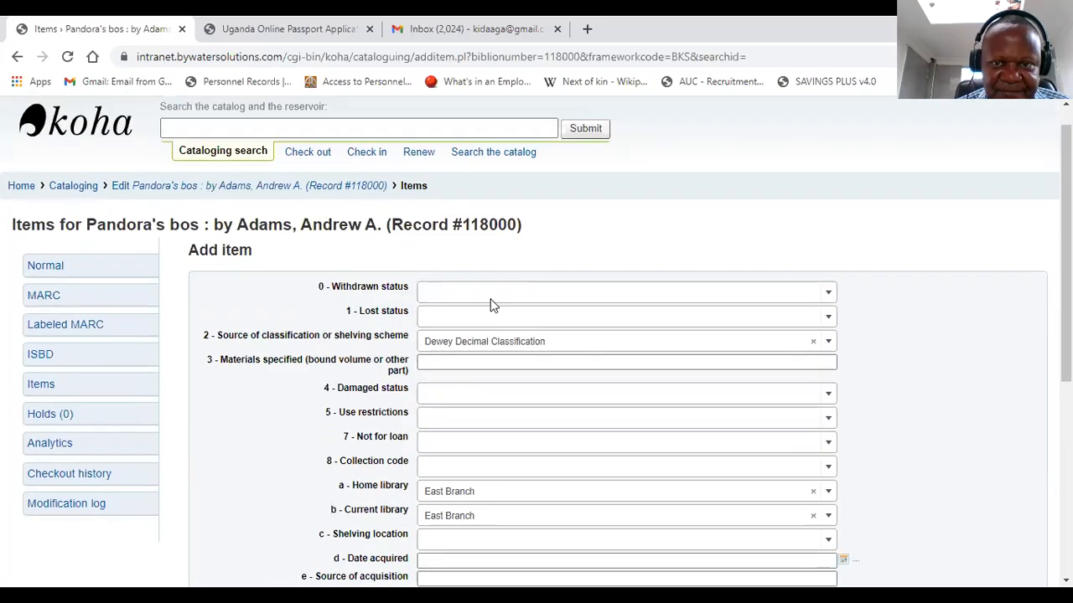
scroll(490, 304, "down", 1)
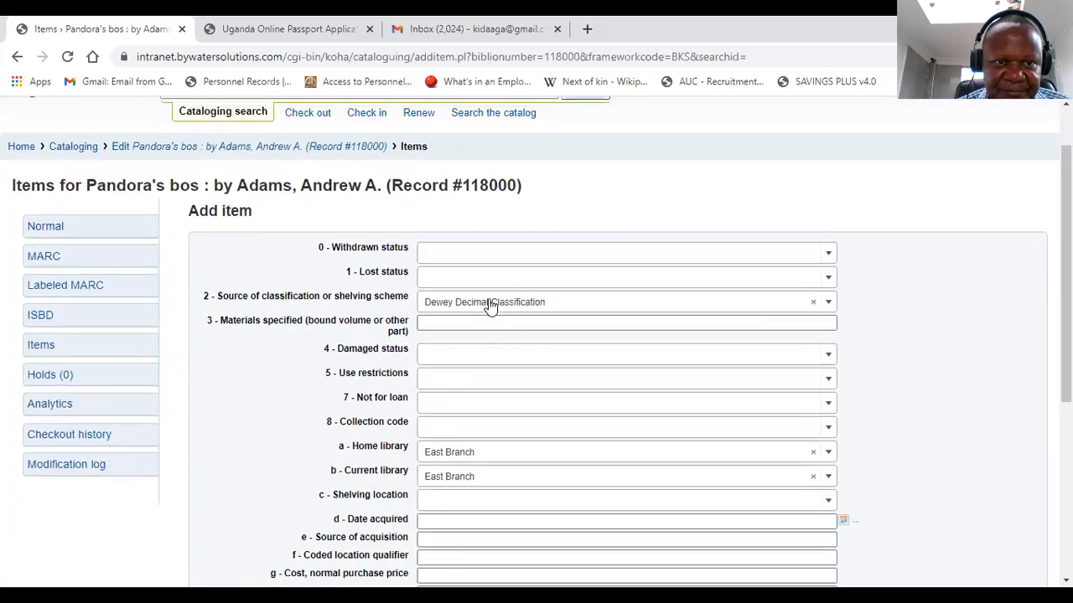
scroll(486, 302, "up", 1)
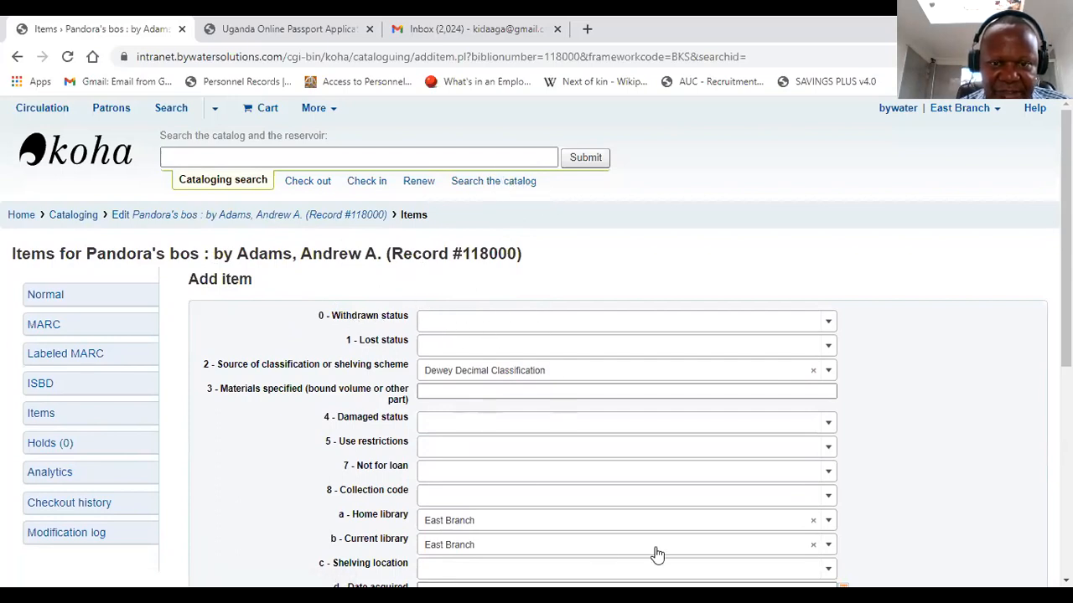
scroll(587, 384, "down", 4)
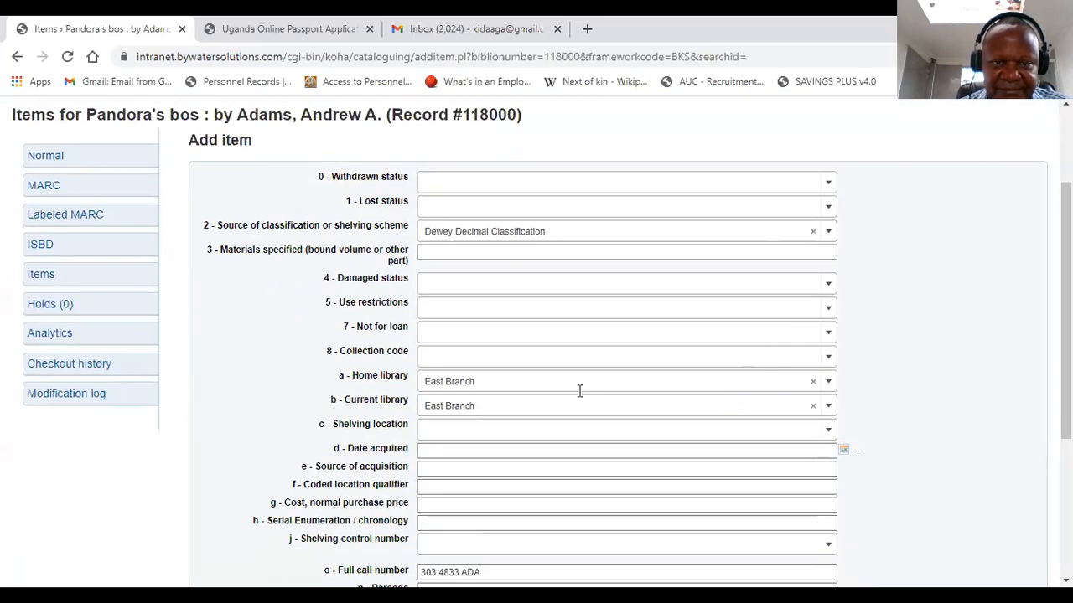
scroll(550, 397, "down", 1)
scroll(550, 398, "down", 1)
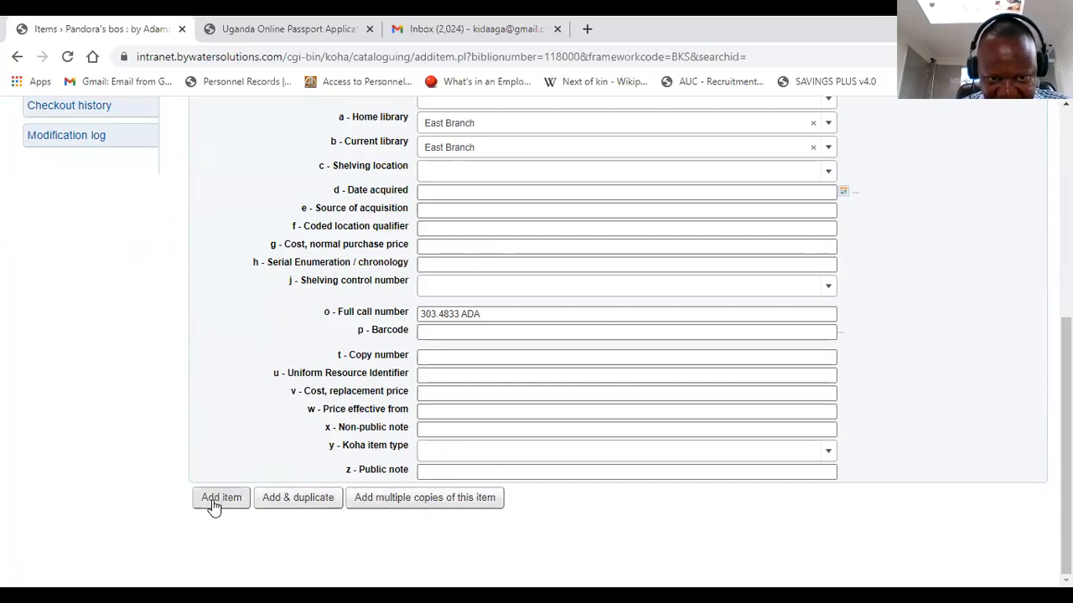
scroll(680, 362, "up", 4)
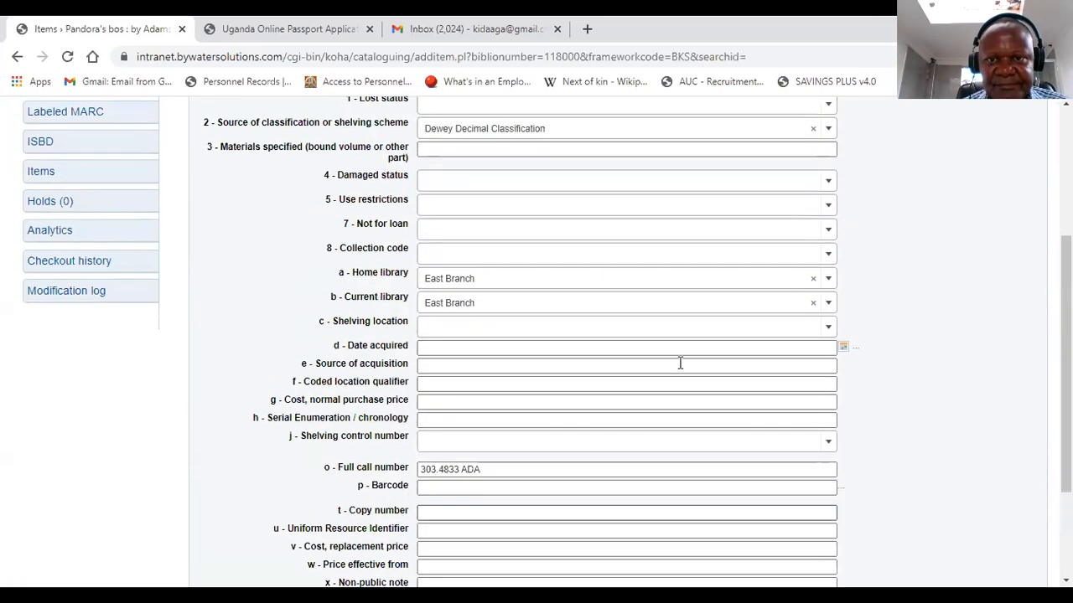
scroll(677, 372, "up", 1)
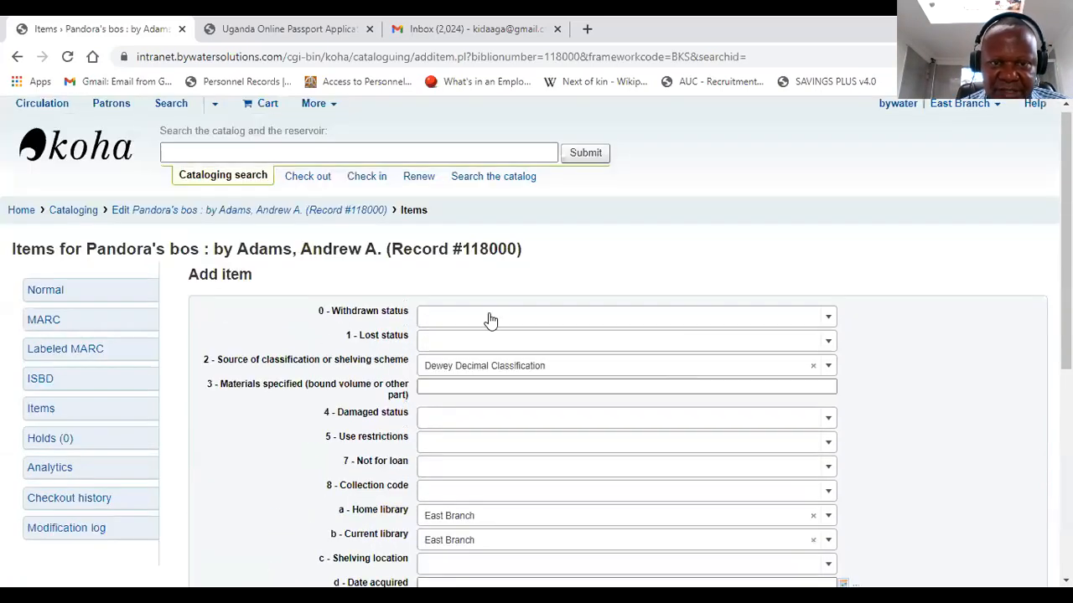
Step: Look over the withdrawn and lost status options and keep Dewey Decimal Classification as the source
left_click(522, 318)
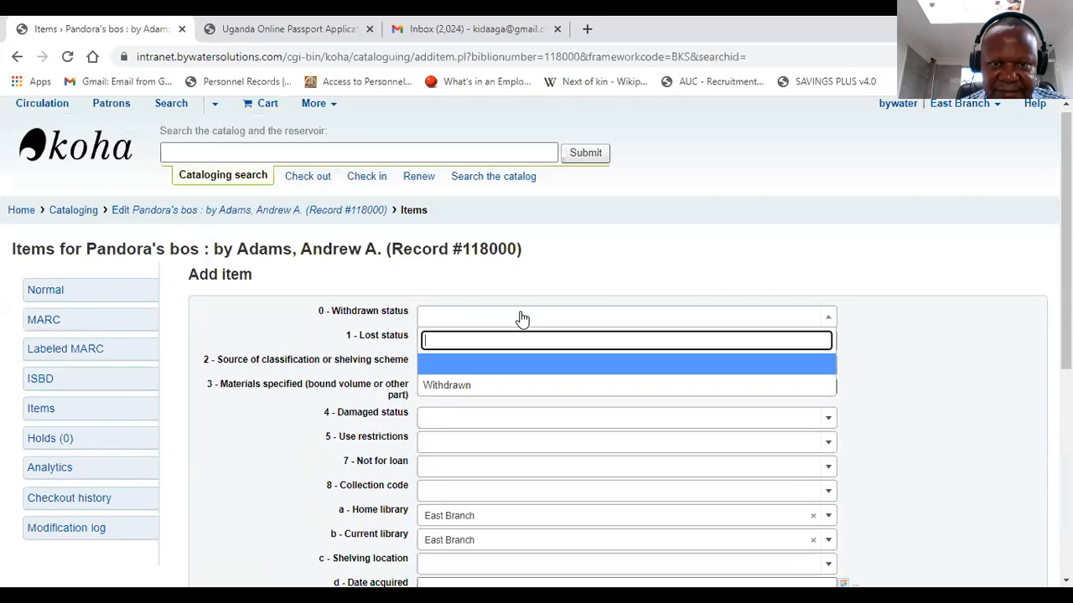
left_click(522, 318)
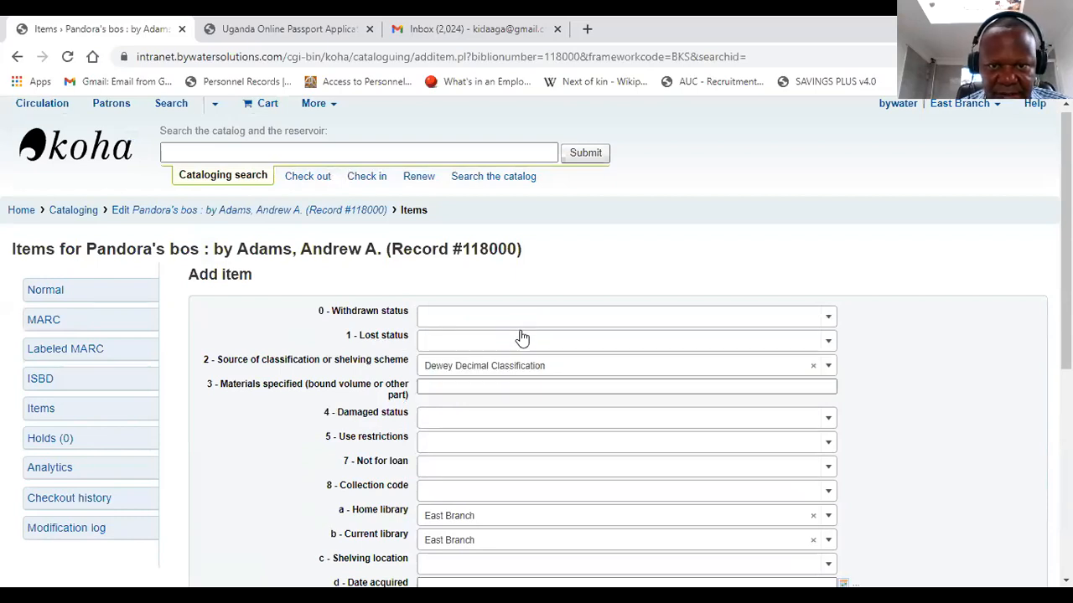
left_click(522, 342)
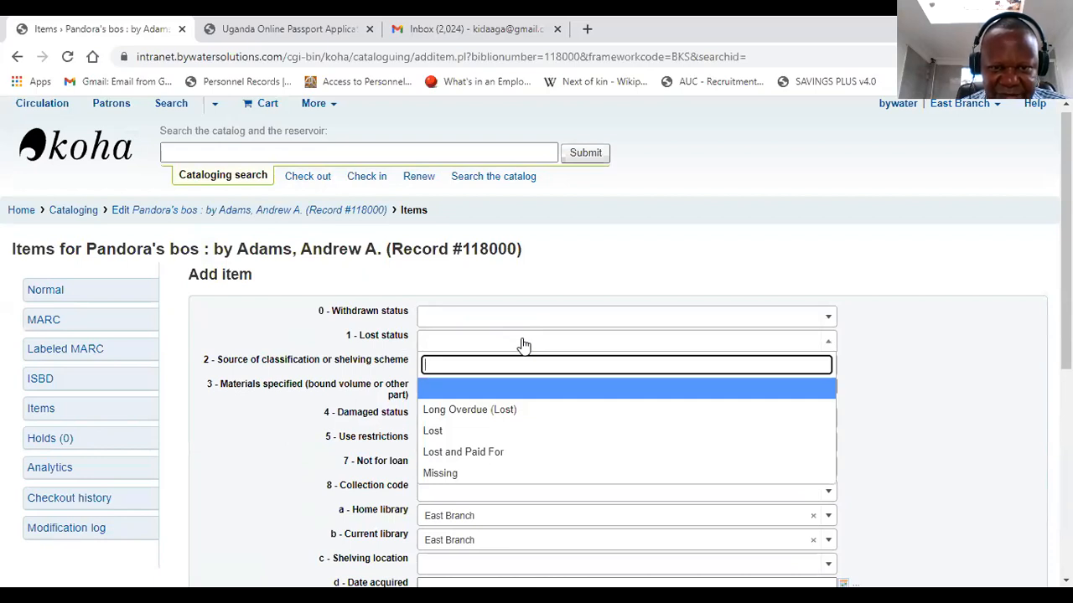
left_click(523, 344)
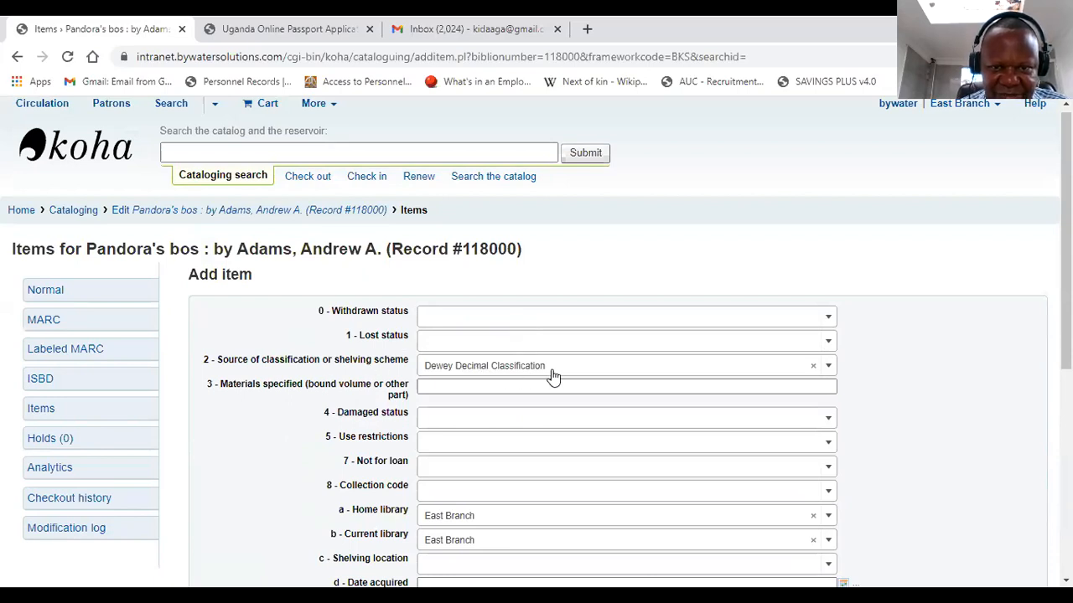
left_click(828, 369)
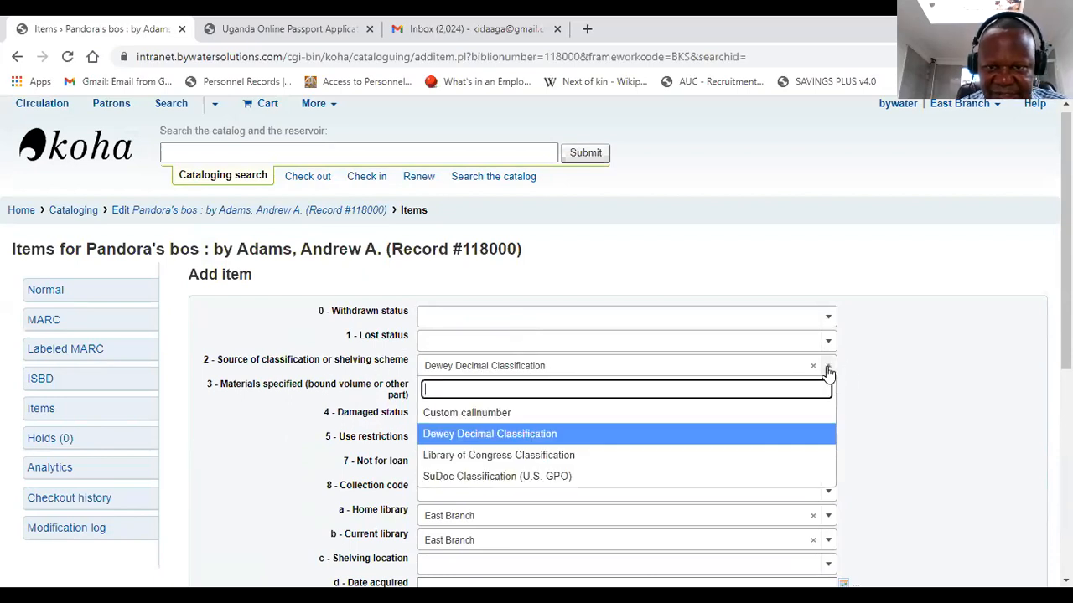
left_click(828, 370)
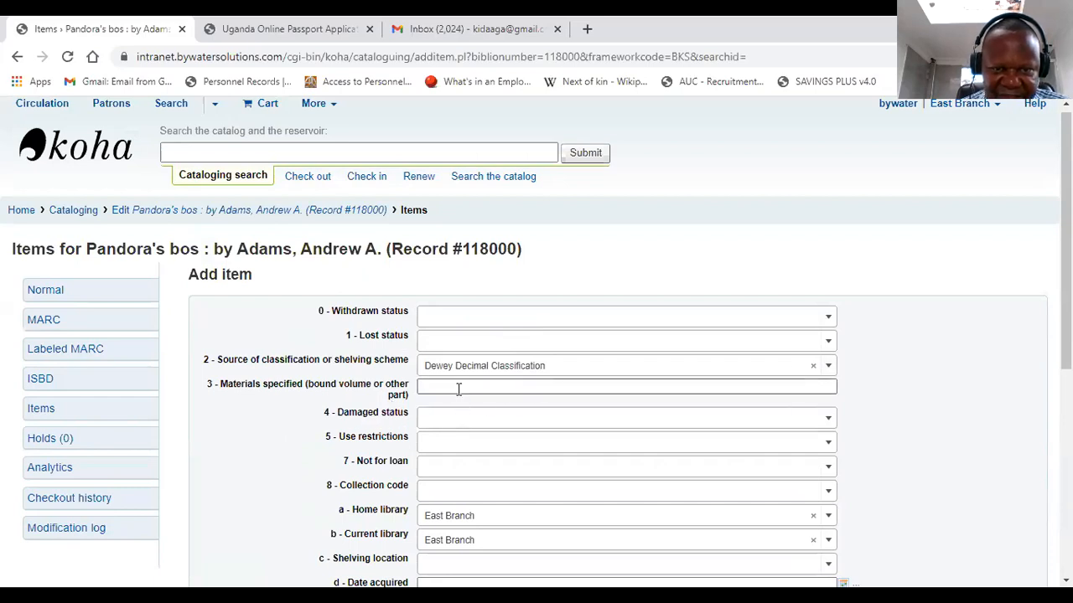
scroll(457, 388, "down", 1)
scroll(458, 390, "down", 1)
Step: Set use restrictions to Restricted Access and the not-for-loan status to Not For Loan
left_click(457, 262)
left_click(457, 262)
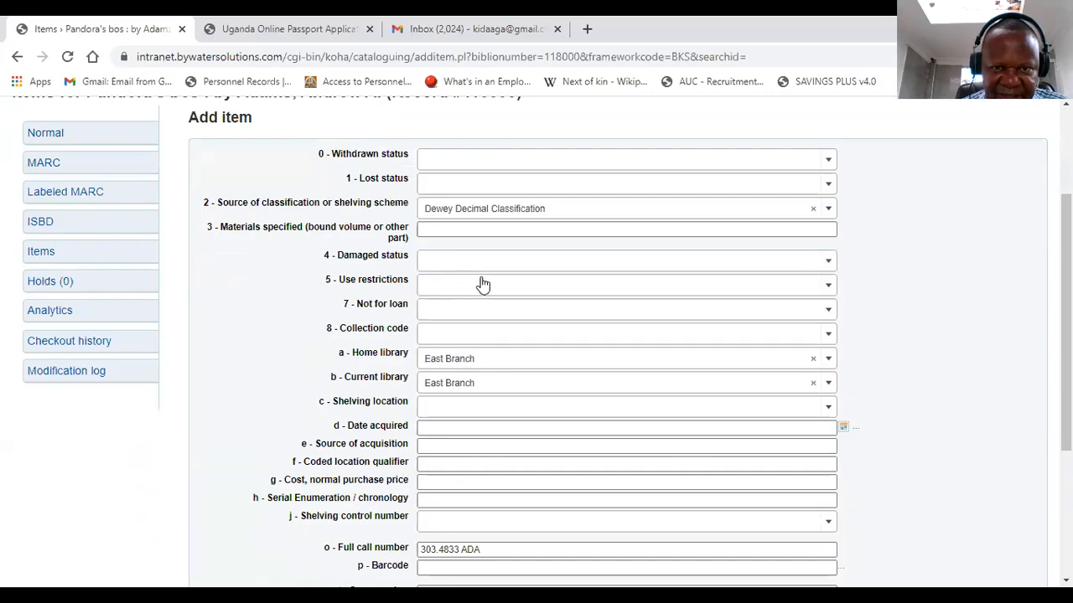
left_click(483, 285)
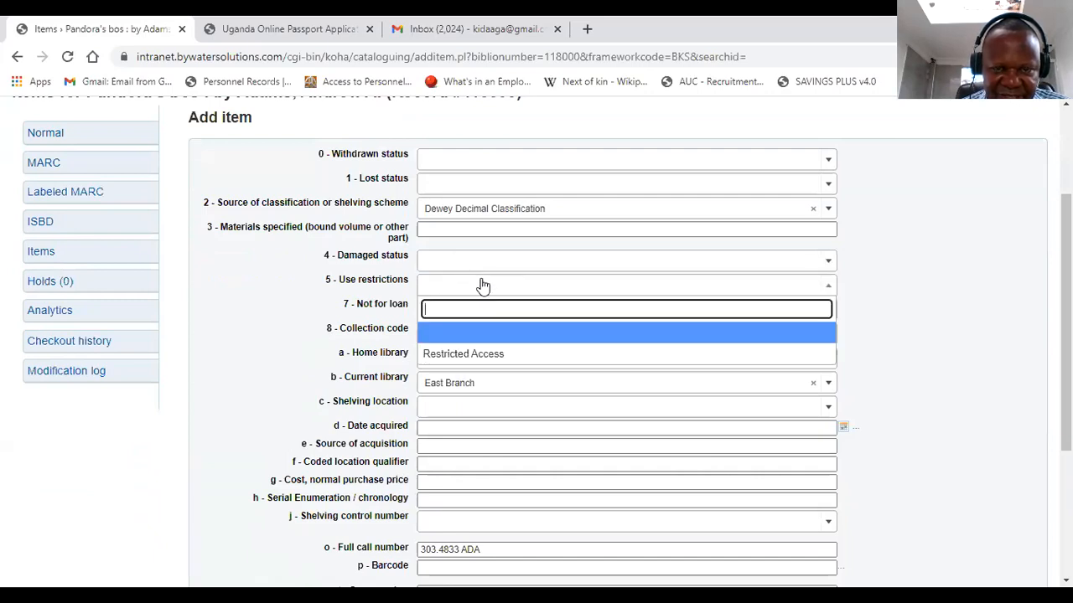
left_click(493, 358)
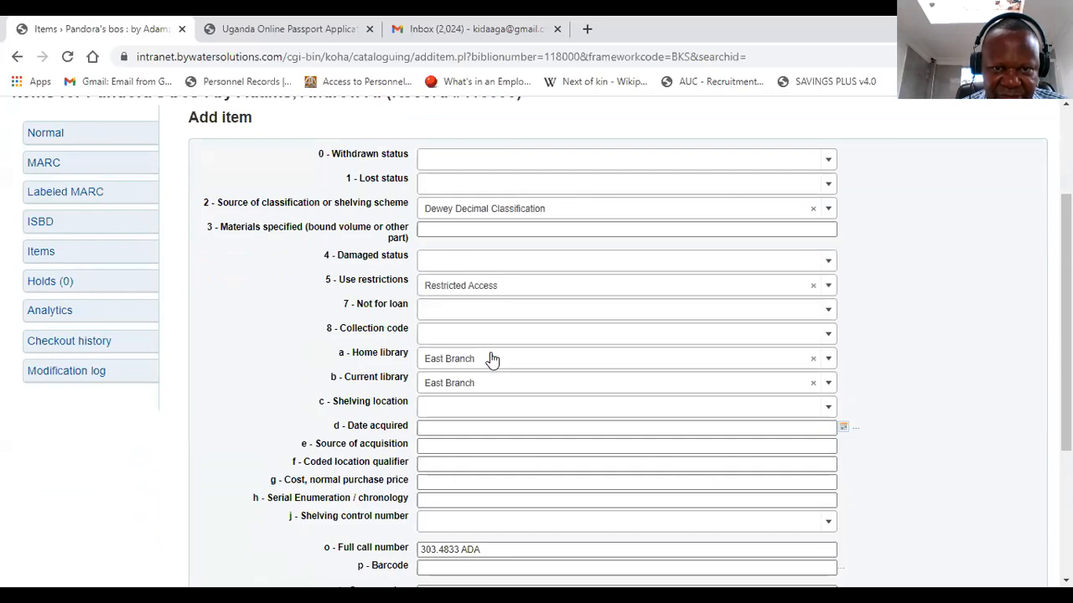
left_click(513, 311)
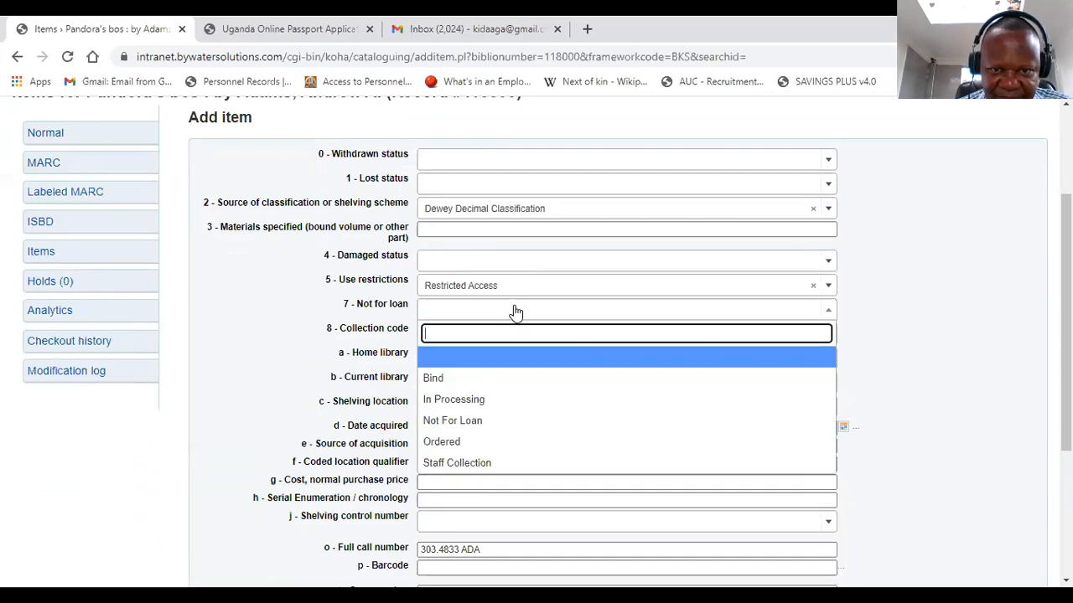
left_click(479, 421)
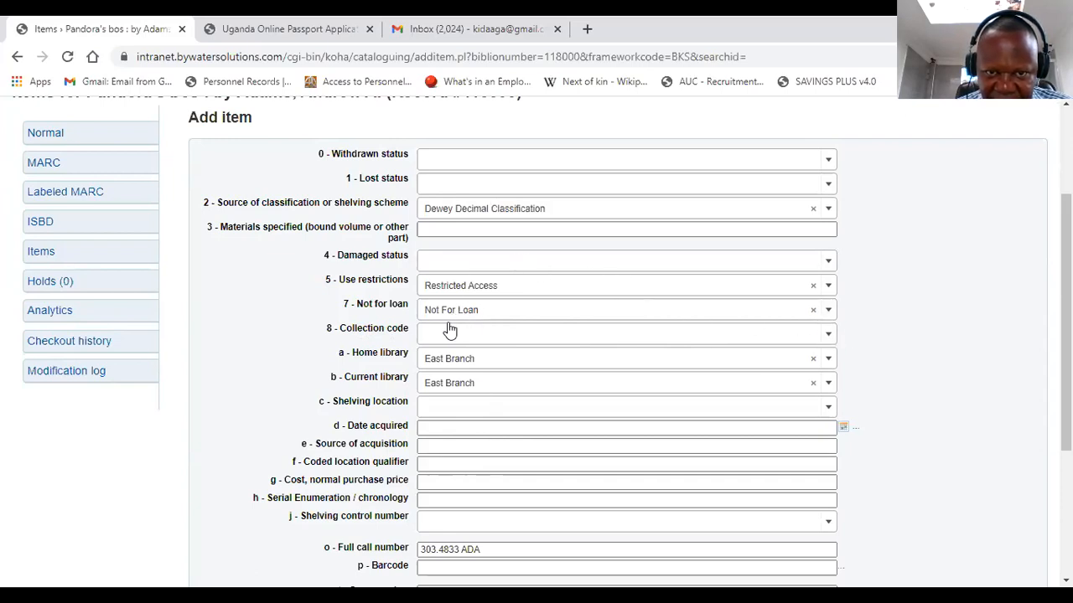
Step: Put the item in the Reserve collection at Department of Library and Information Science, clearing current library
left_click(828, 335)
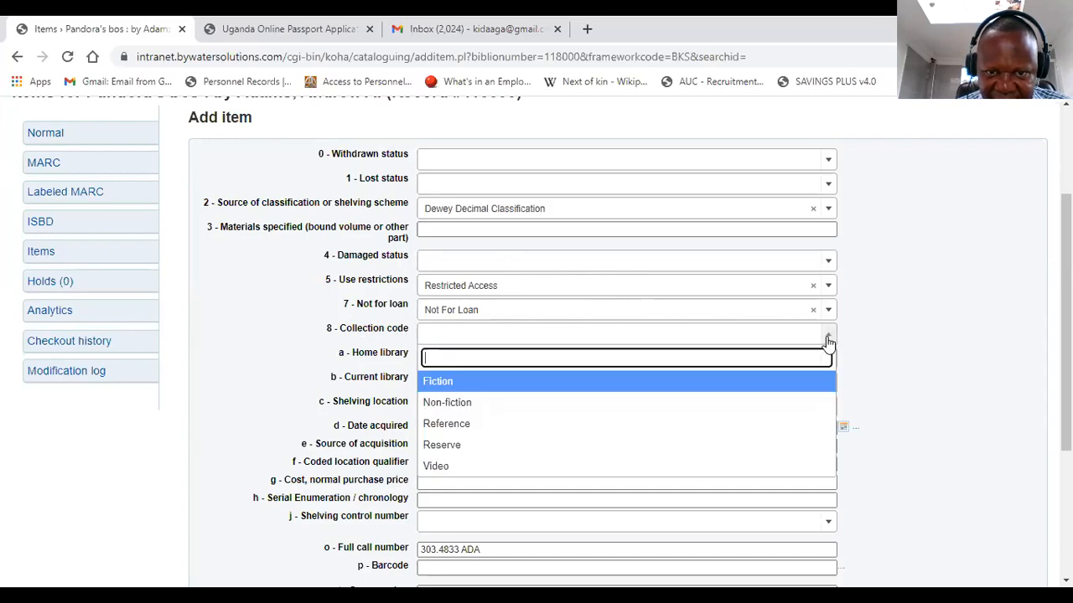
left_click(450, 445)
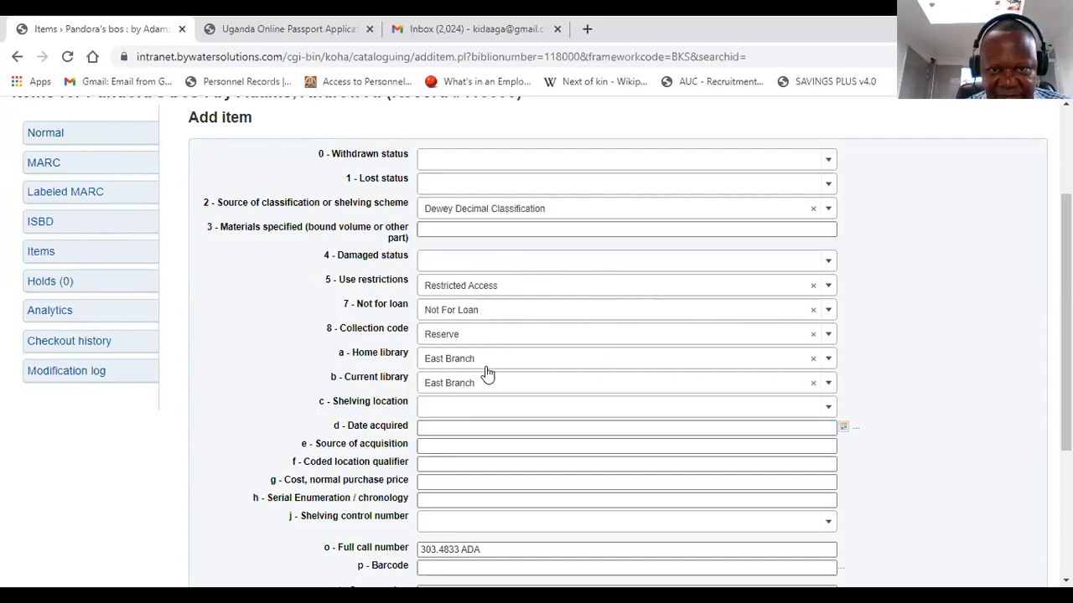
left_click(828, 365)
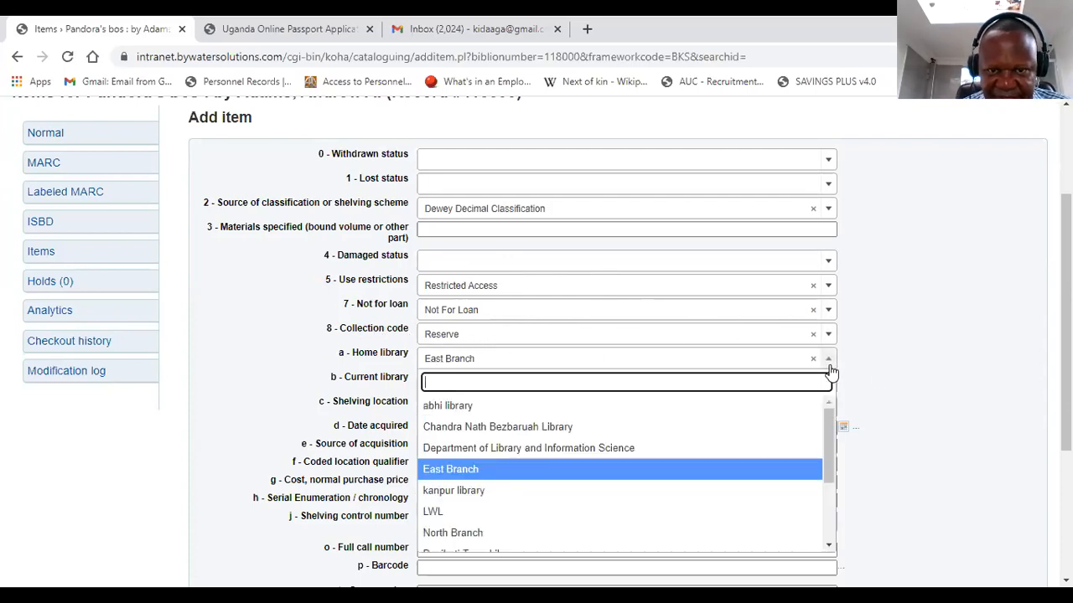
left_click(482, 448)
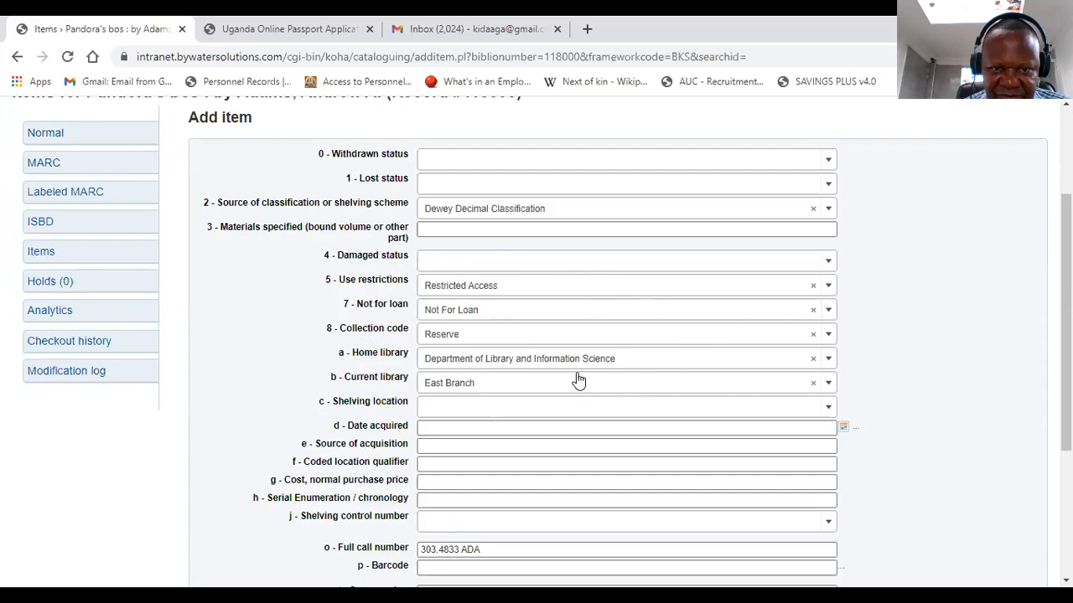
left_click(830, 385)
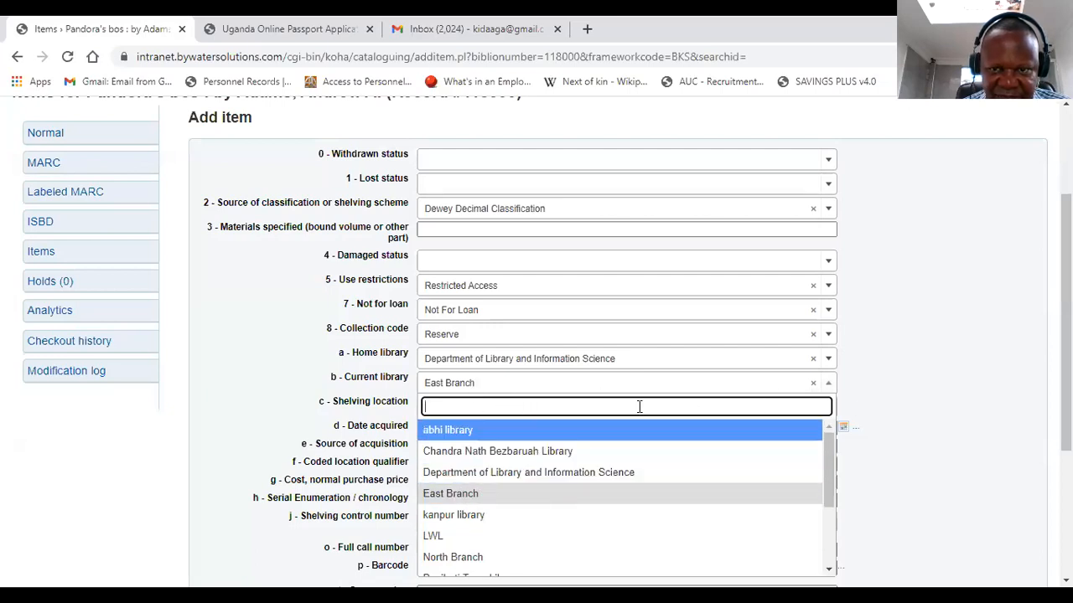
left_click(862, 398)
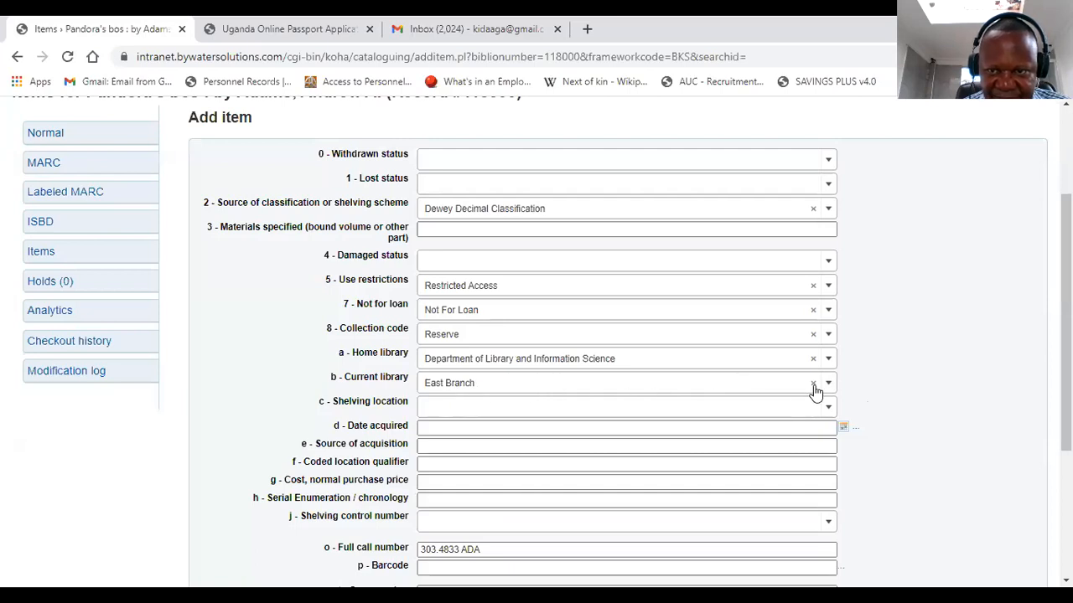
left_click(813, 385)
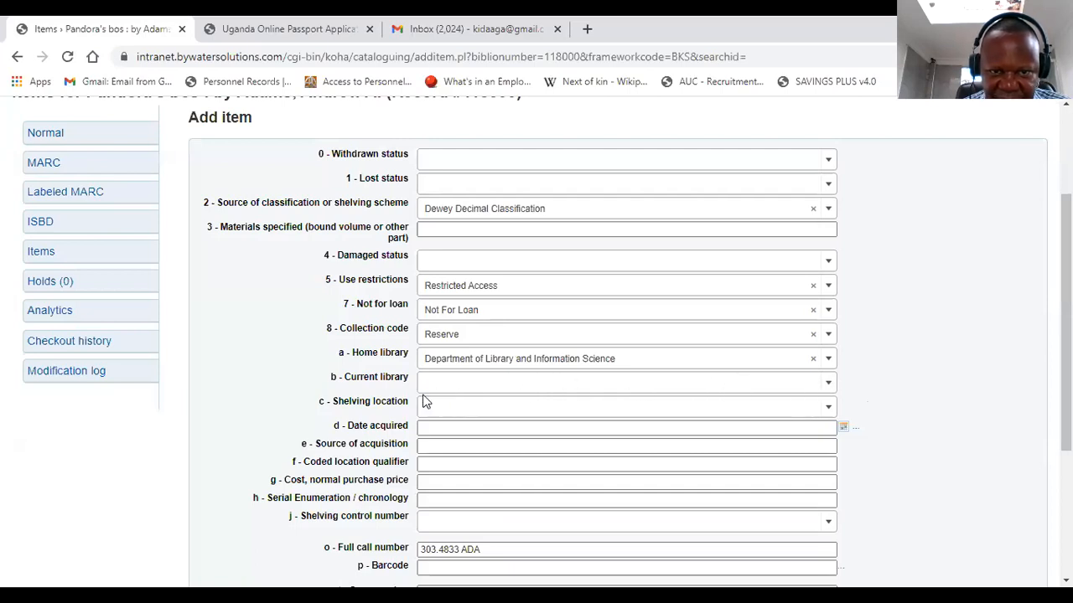
Step: Set the shelving location to Reference Books and fill in the acquisition date
left_click(443, 410)
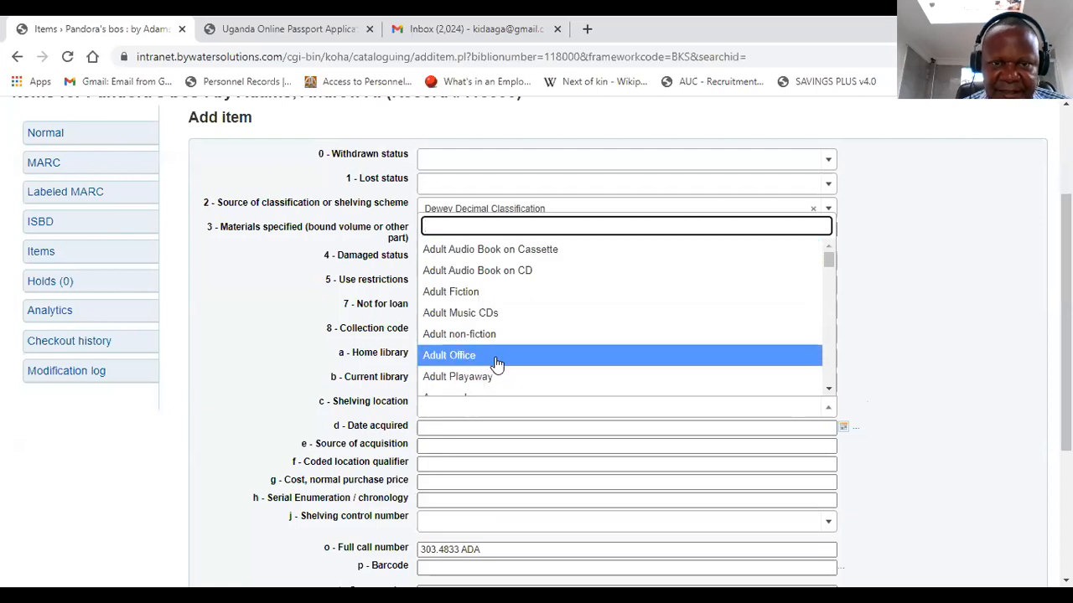
scroll(494, 348, "down", 3)
scroll(497, 352, "down", 3)
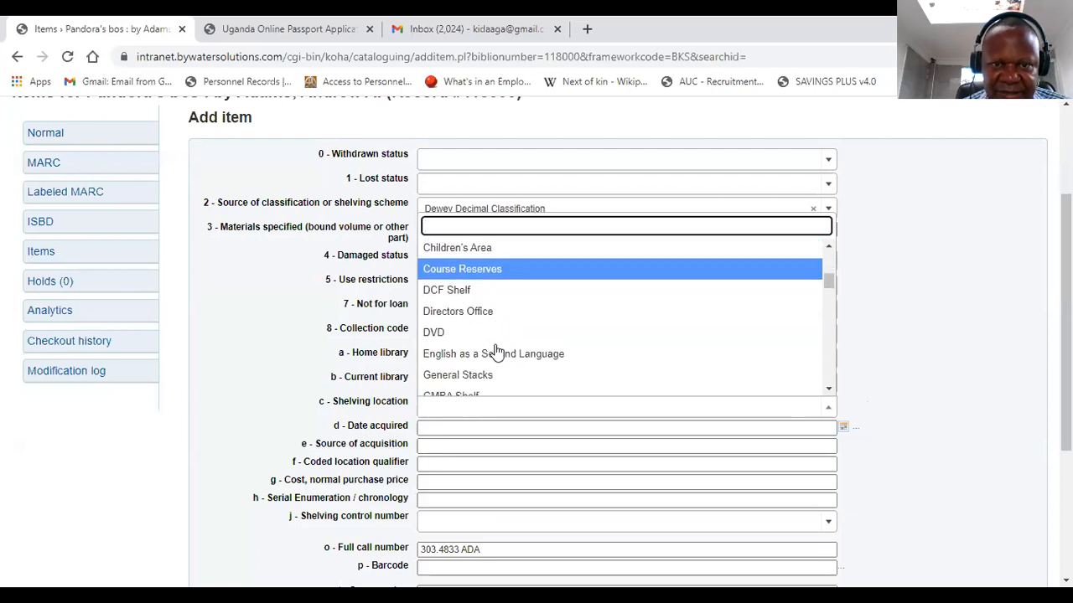
scroll(497, 352, "down", 5)
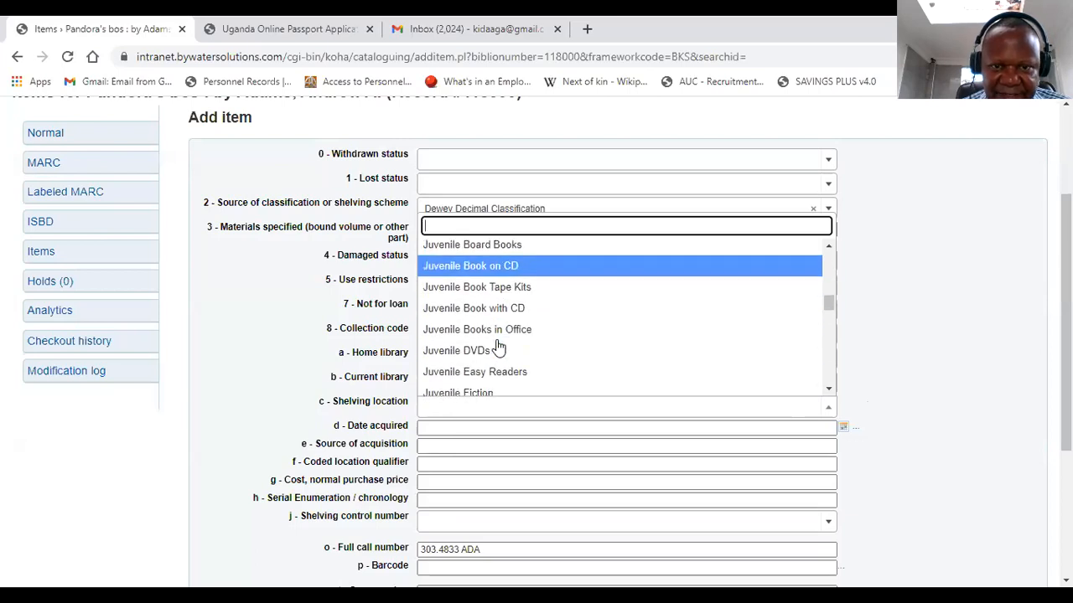
scroll(501, 345, "down", 4)
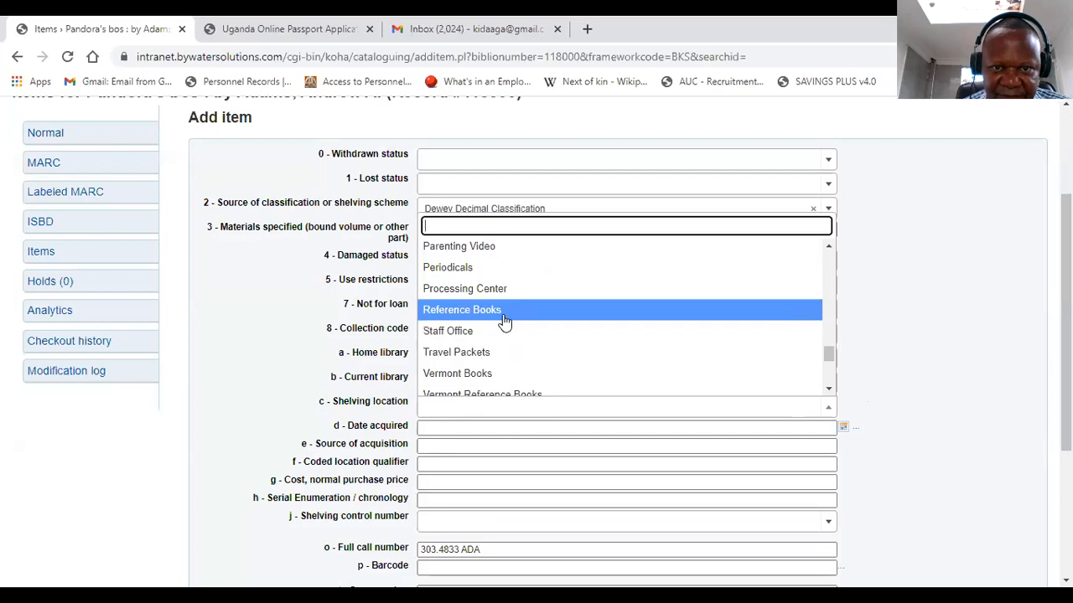
scroll(523, 344, "down", 3)
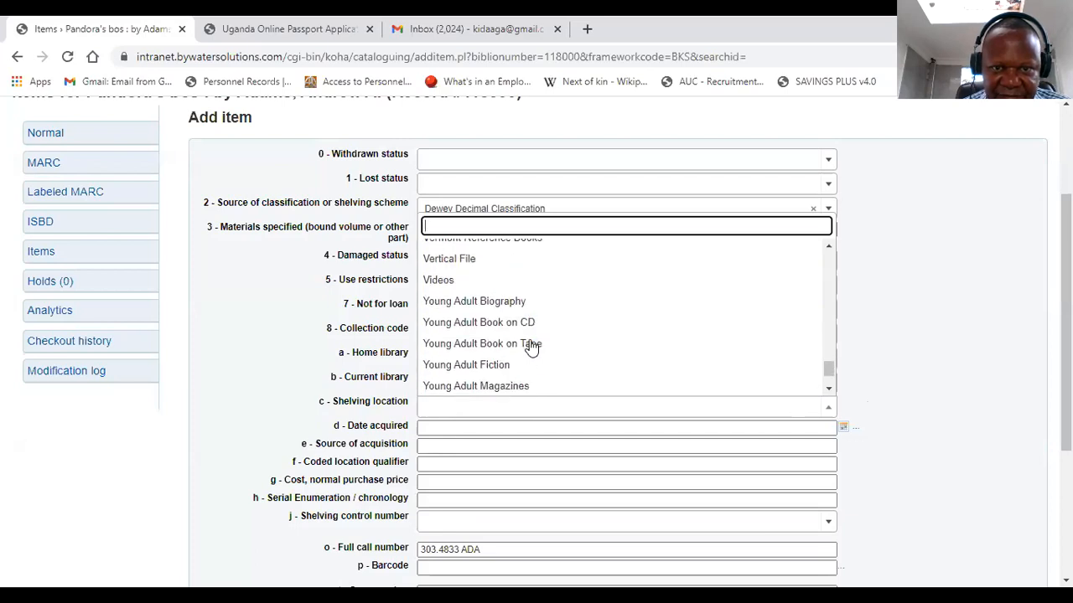
scroll(529, 347, "down", 1)
scroll(530, 347, "up", 7)
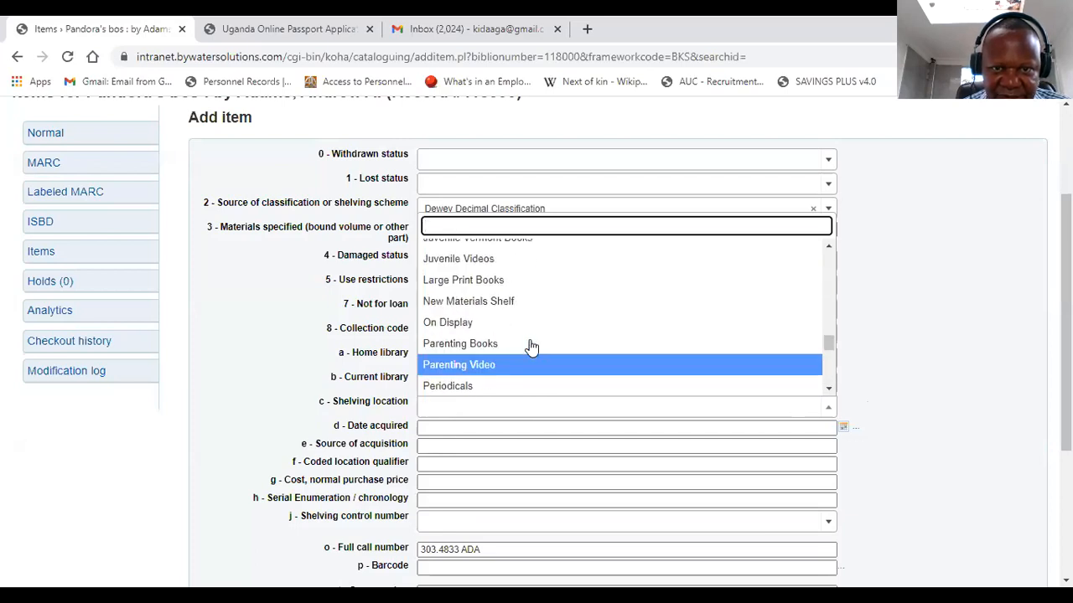
scroll(532, 347, "up", 1)
scroll(531, 347, "down", 2)
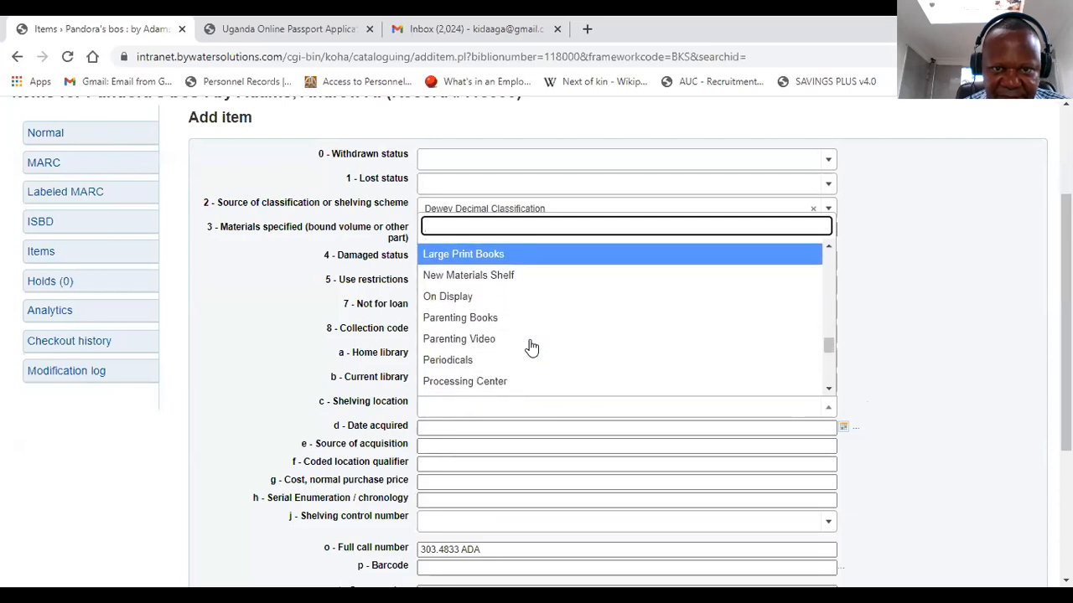
scroll(529, 347, "down", 3)
left_click(512, 333)
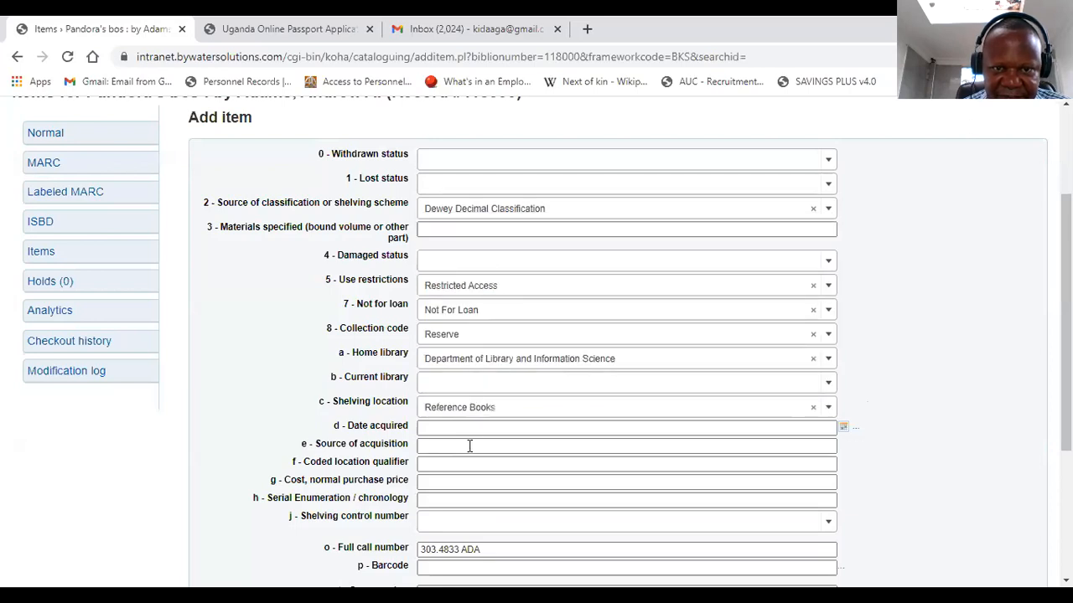
left_click(460, 428)
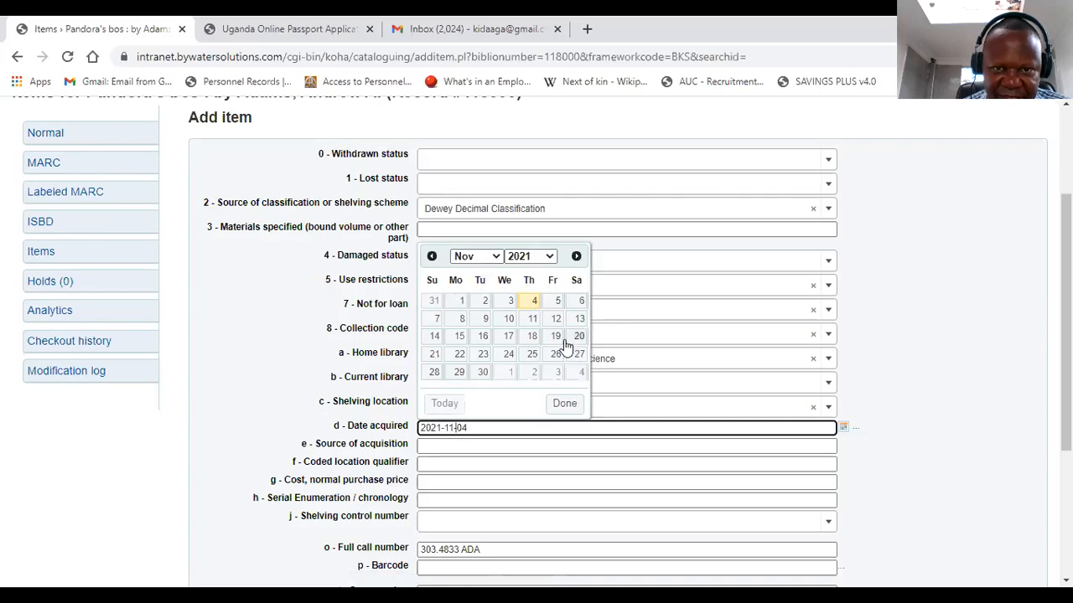
Step: Confirm the 2021-11-04 acquisition date and enter Purchase as the source of acquisition
left_click(532, 304)
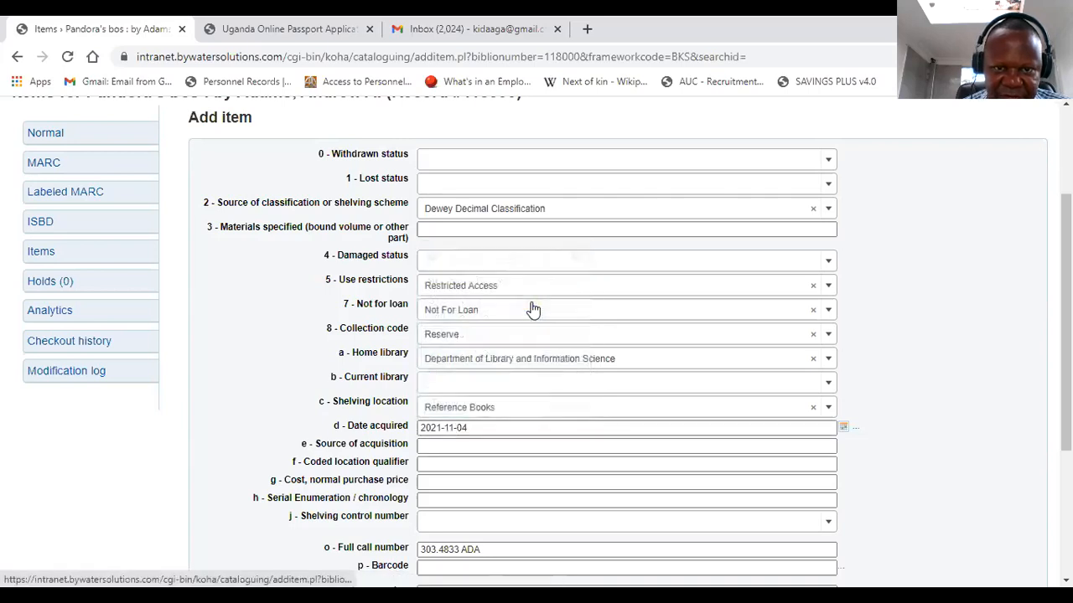
left_click(465, 447)
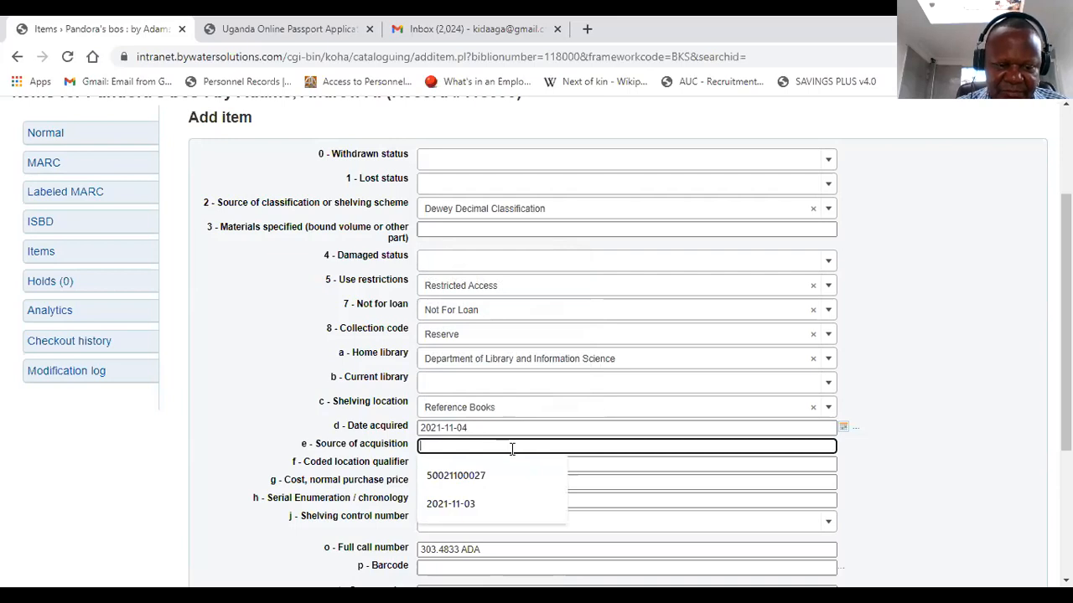
type("F")
type("urchase")
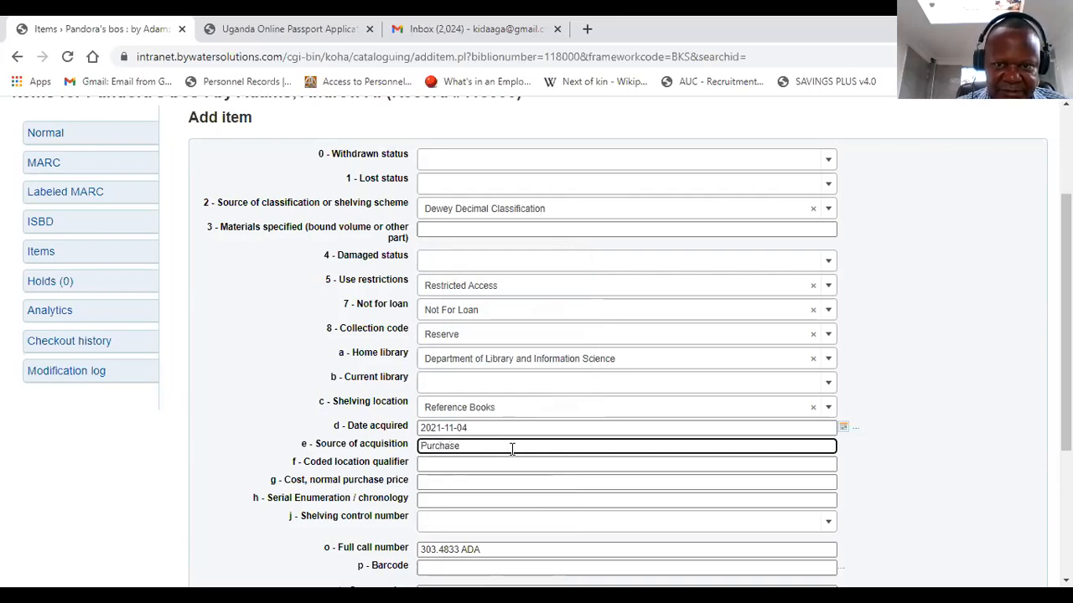
left_click(465, 463)
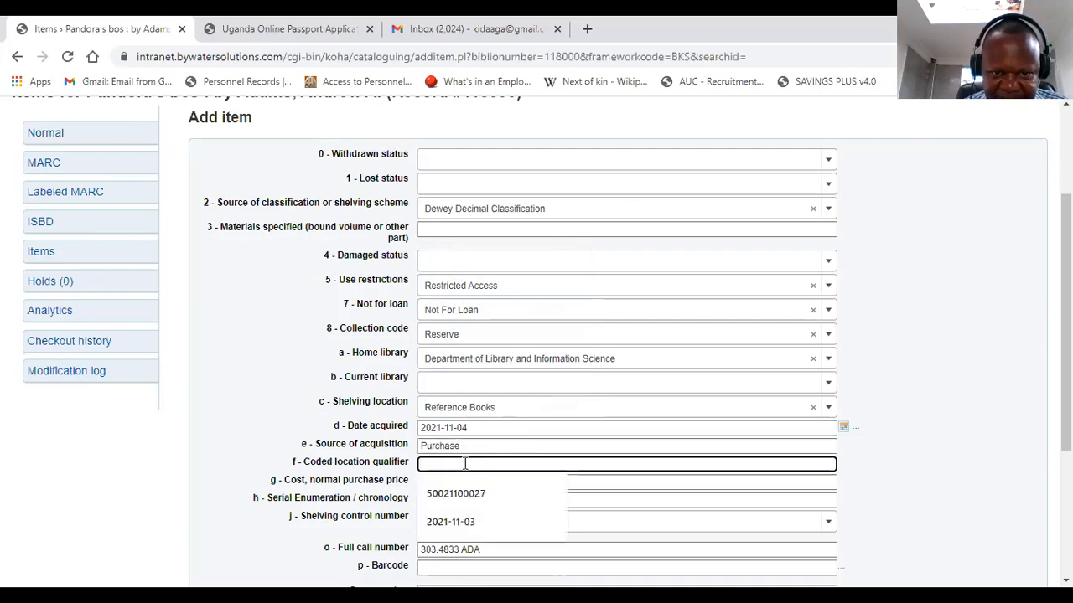
scroll(465, 462, "down", 3)
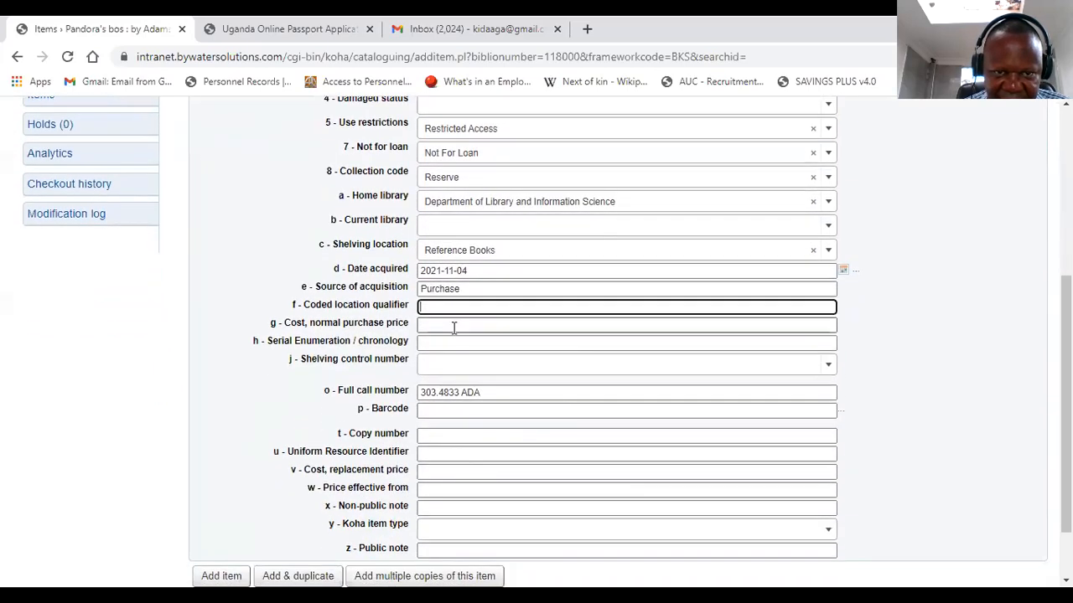
left_click(454, 328)
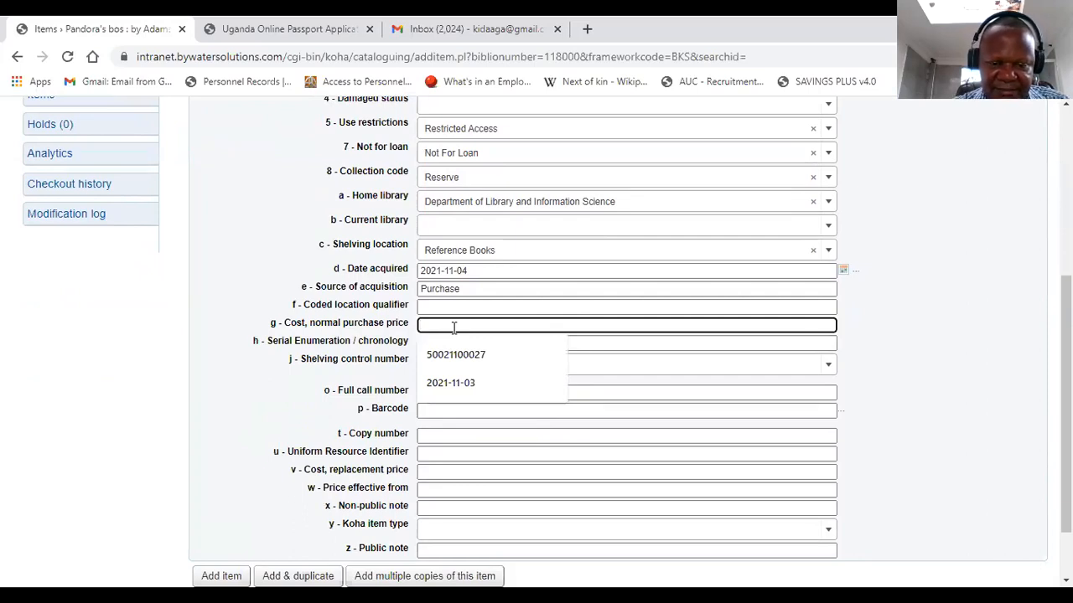
type("100")
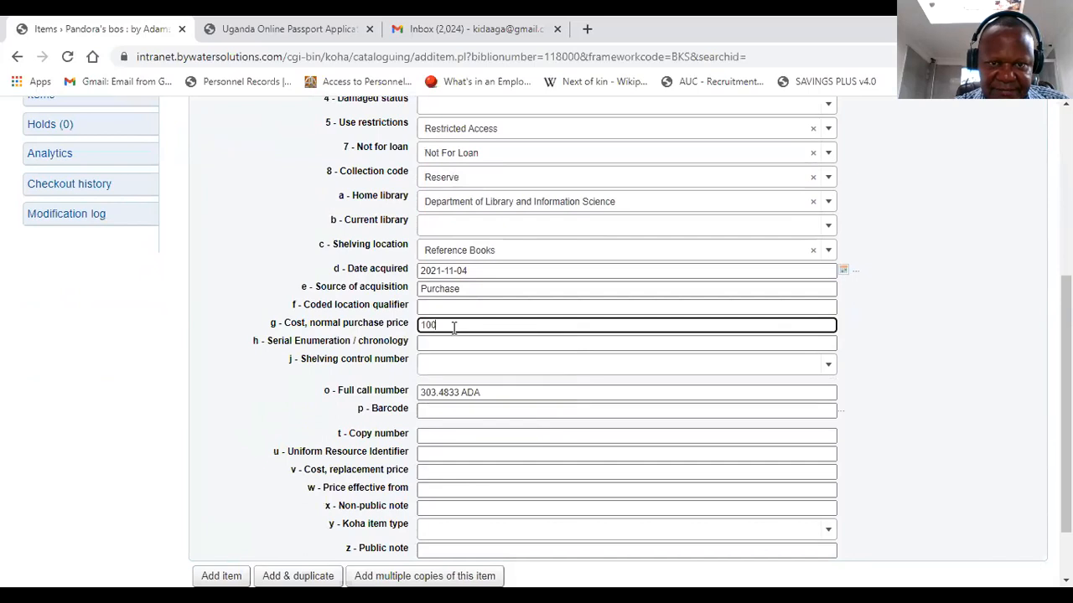
key("BackSpace")
key("BackSpace")
key("BackSpace")
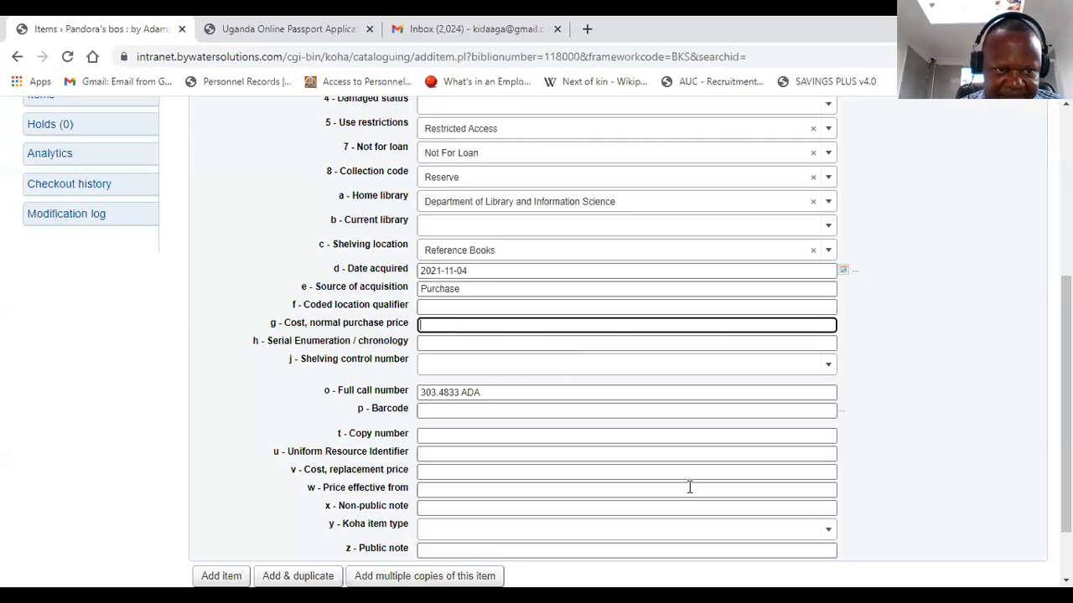
key("alt+Tab")
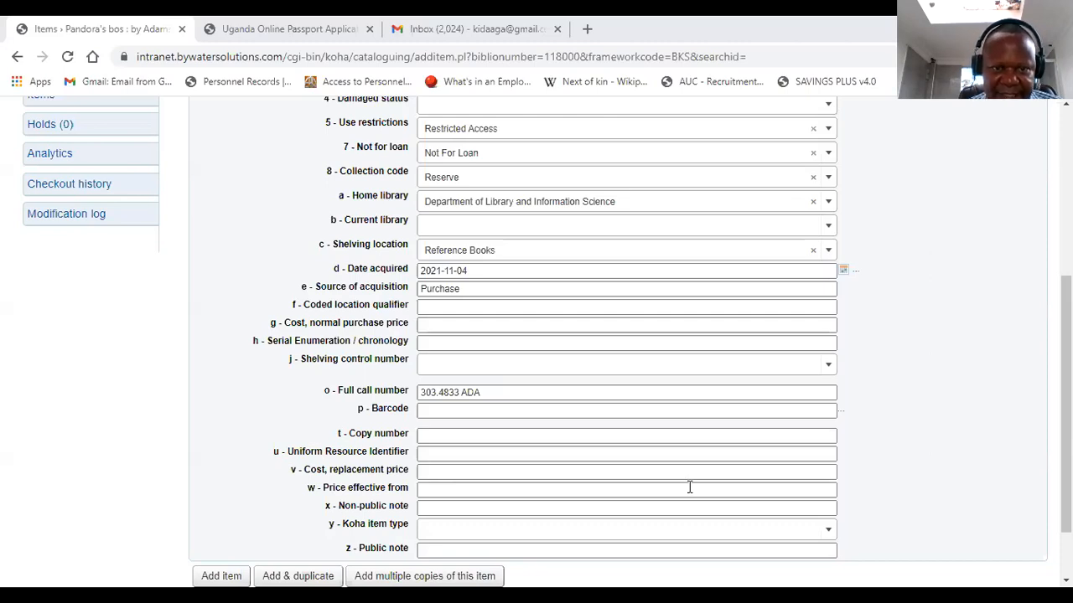
Step: Pass over the copy number and uniform resource identifier fields, leaving them empty
left_click(466, 435)
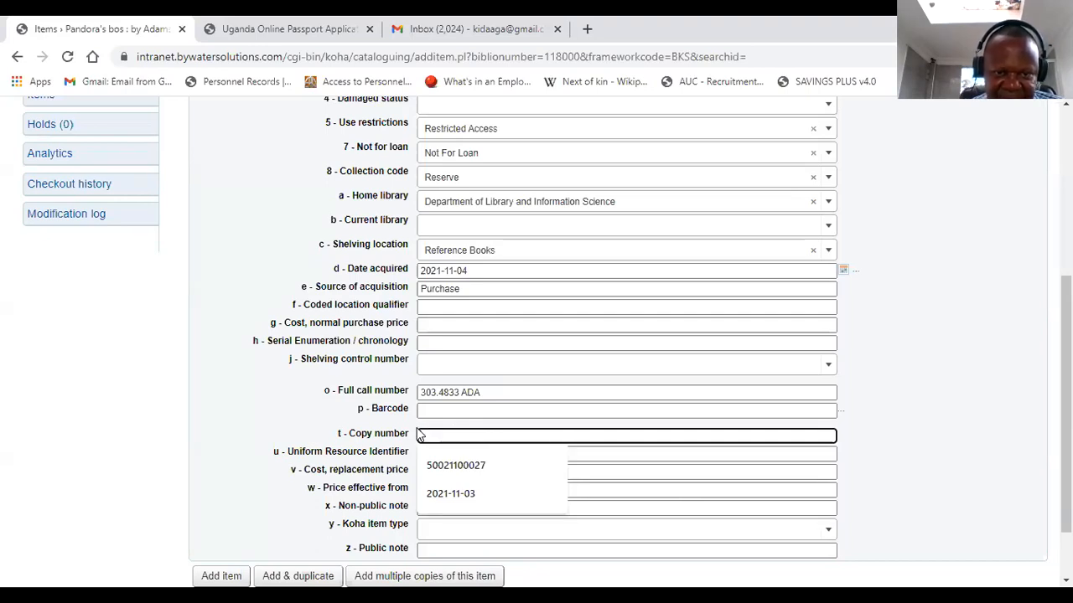
left_click(605, 451)
key("Down")
key("Up")
left_click(700, 470)
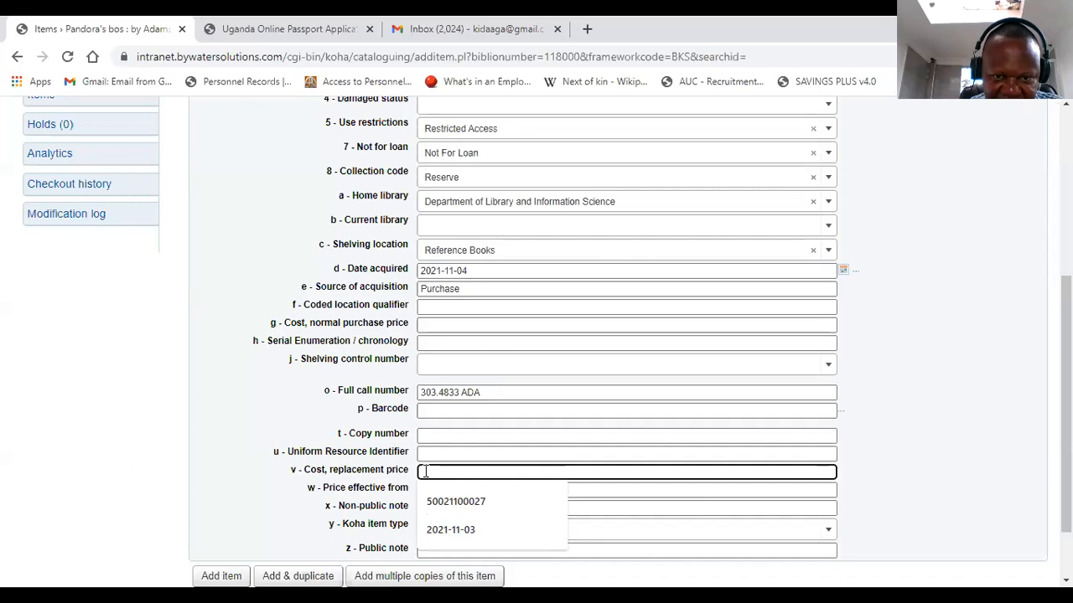
Step: Enter $50 as the normal purchase price and $100 as the replacement price
left_click(429, 325)
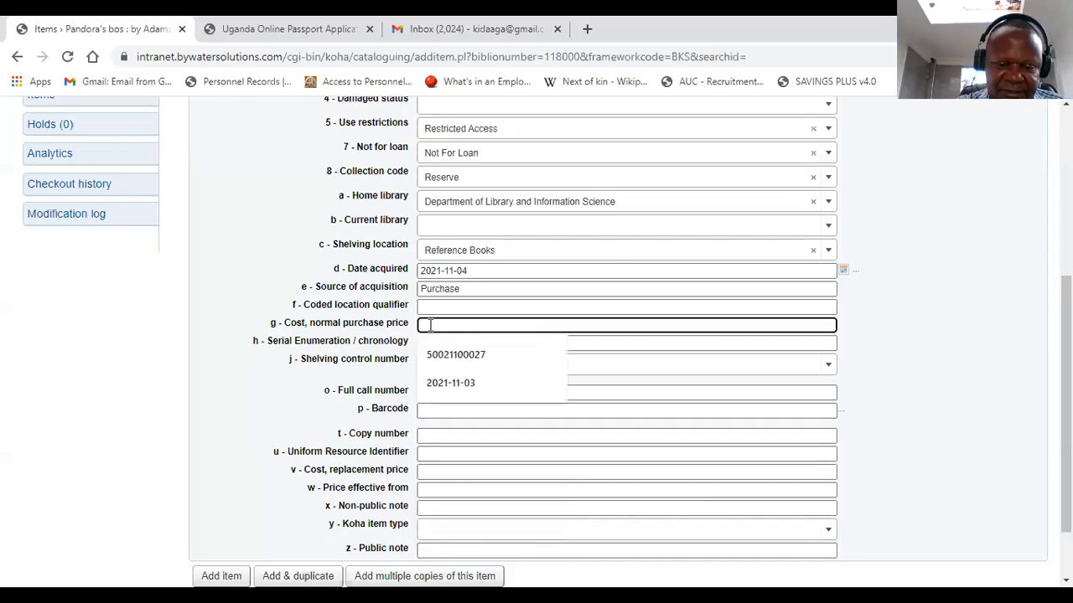
type("$")
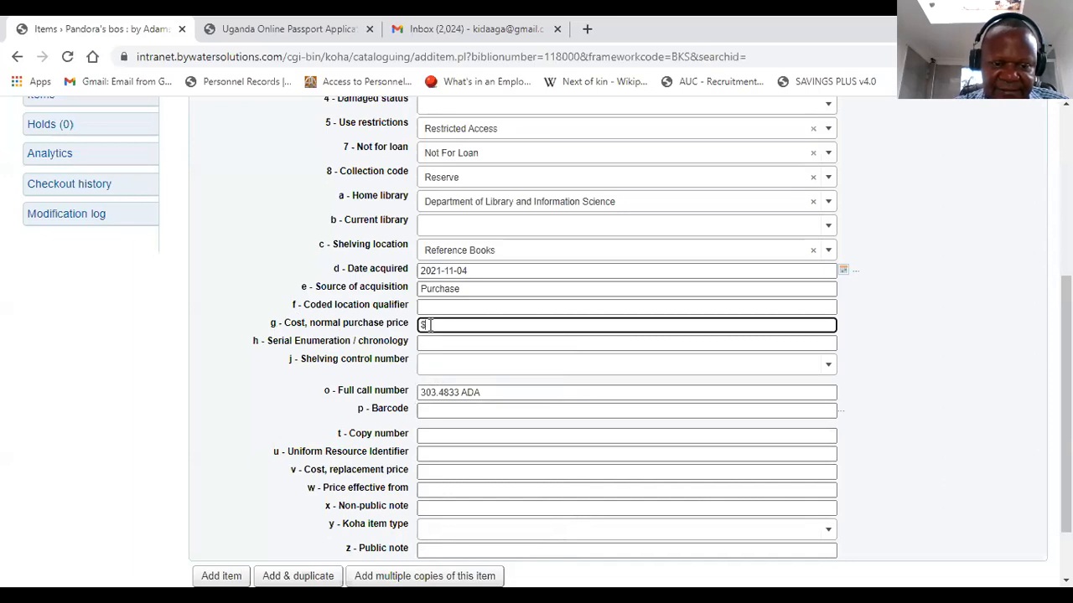
type("50")
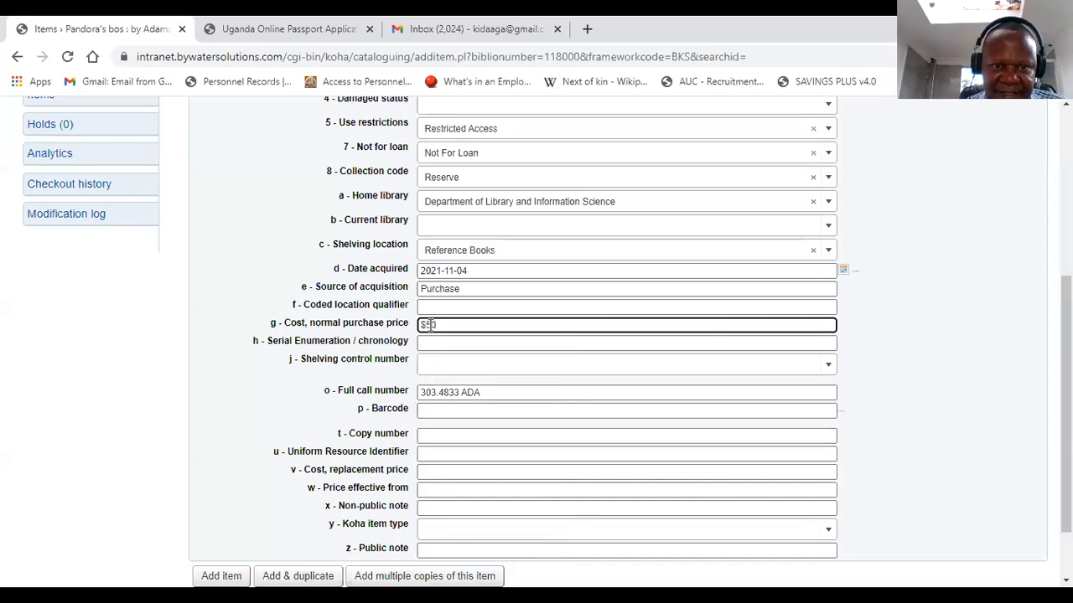
left_click(432, 472)
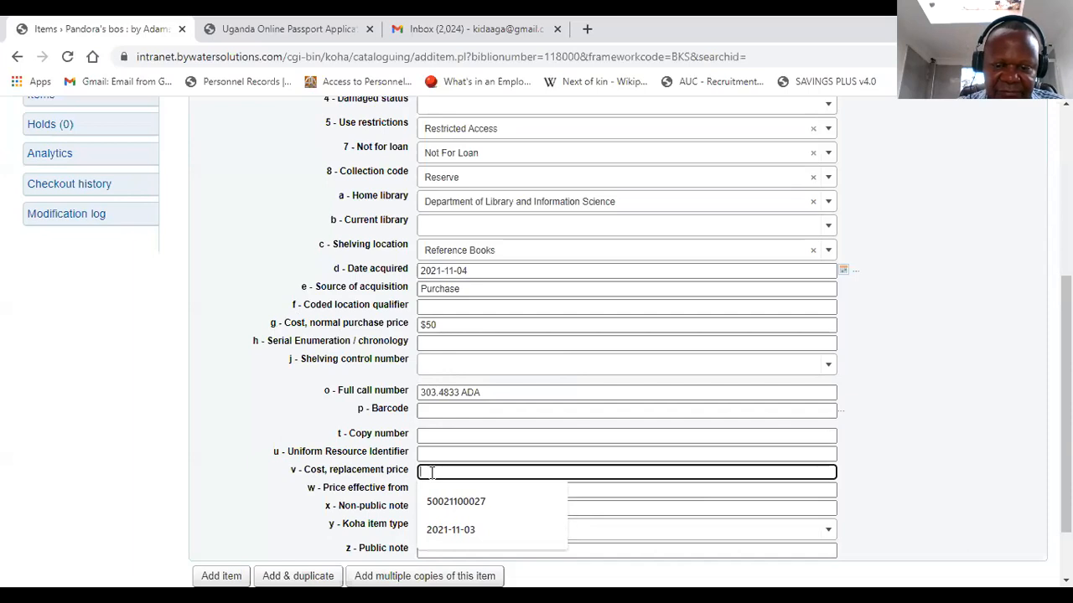
type("$")
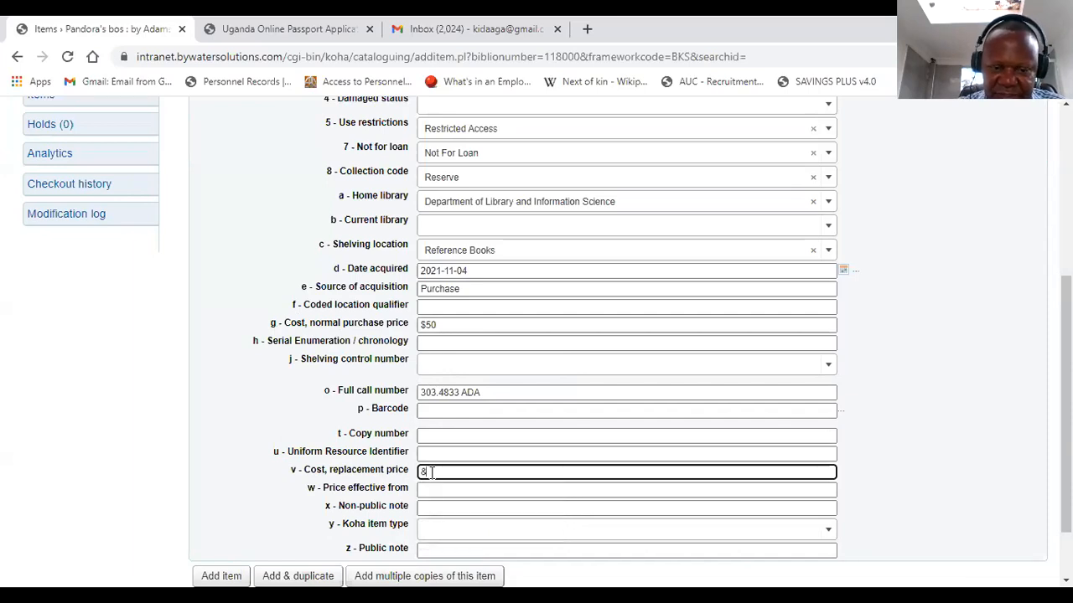
key("BackSpace")
type("$")
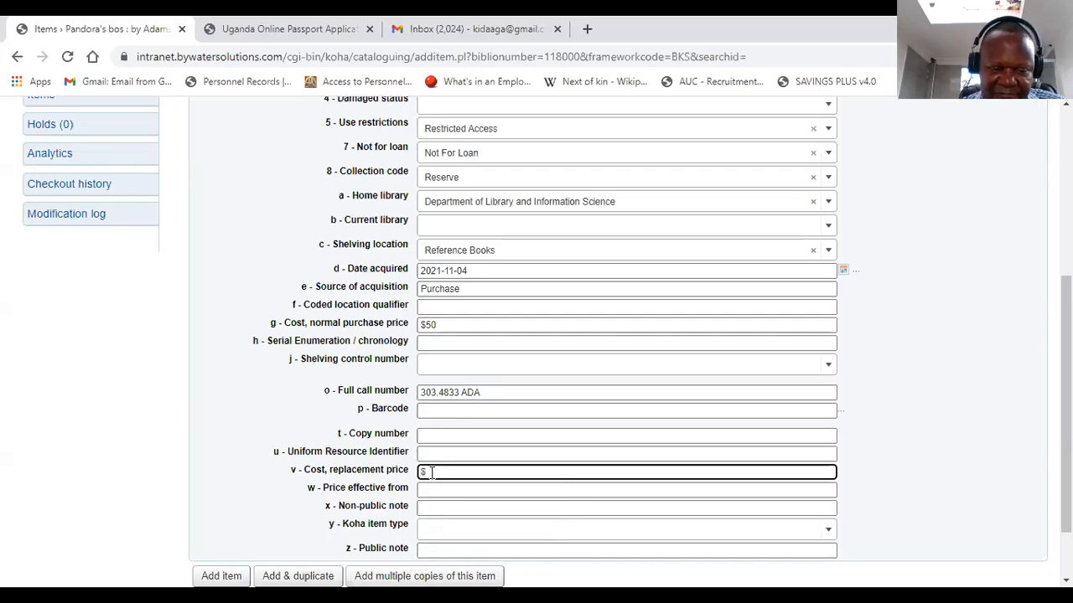
type("100")
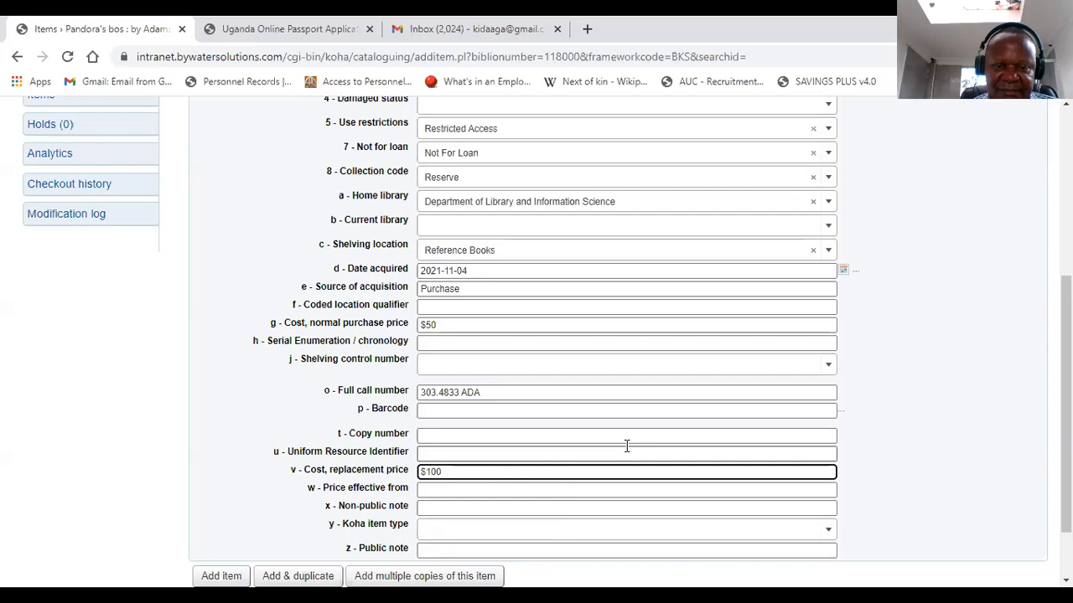
Step: Check the $50 and $100 price entries, then bring up the Koha item type list
left_click(441, 324)
left_click_drag(441, 325, 416, 325)
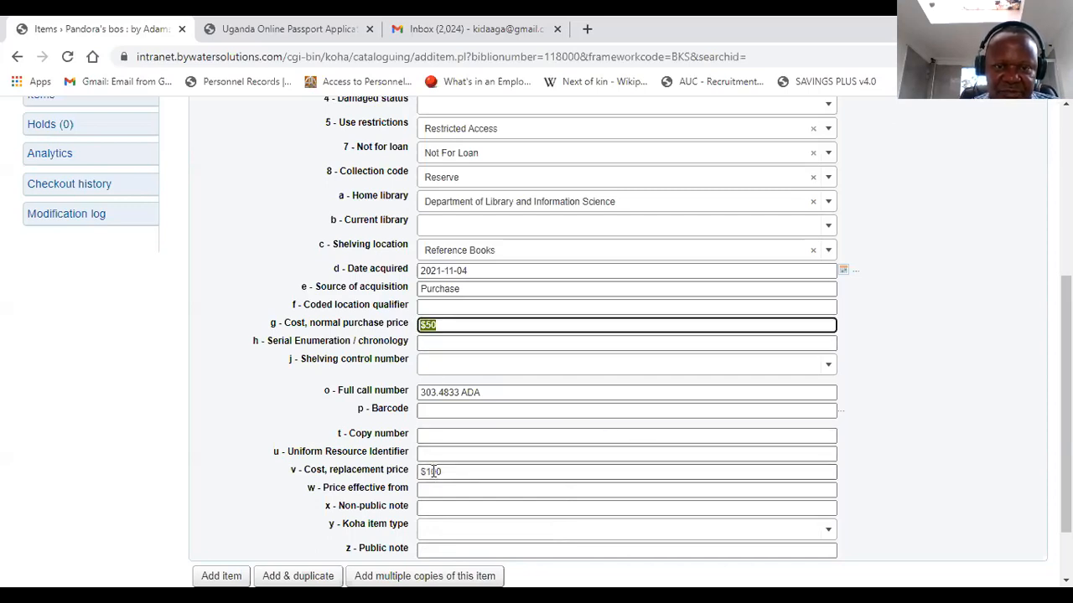
left_click(435, 471)
left_click_drag(444, 472, 411, 474)
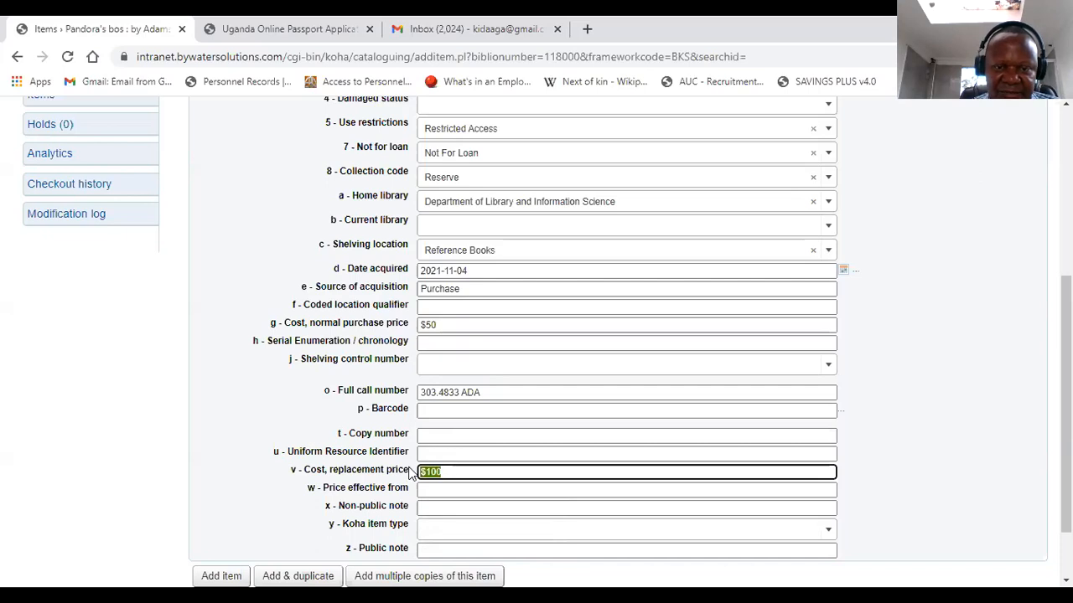
left_click(447, 471)
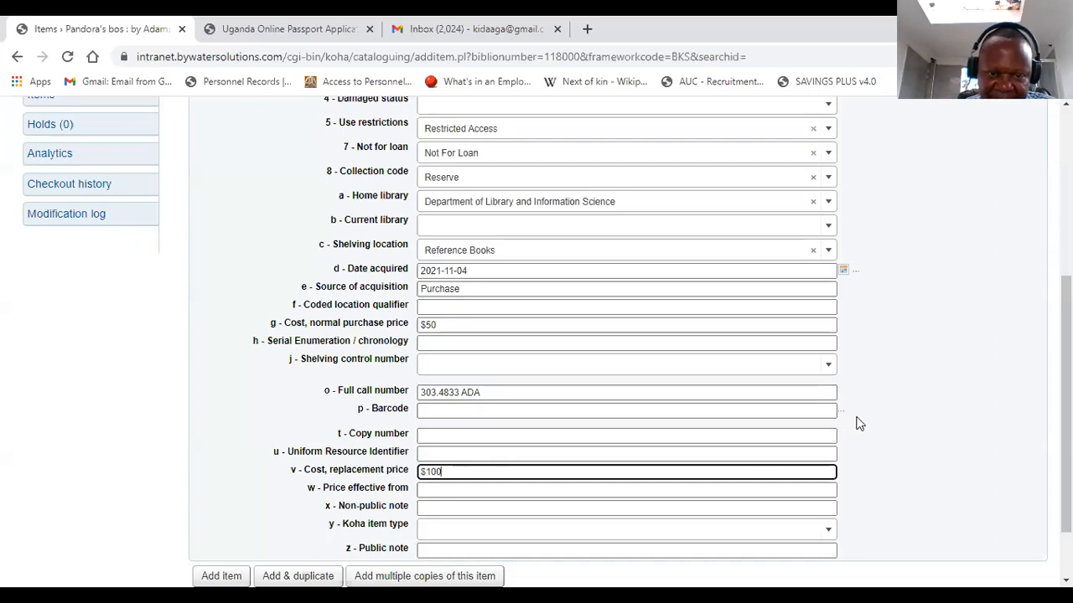
scroll(491, 505, "down", 1)
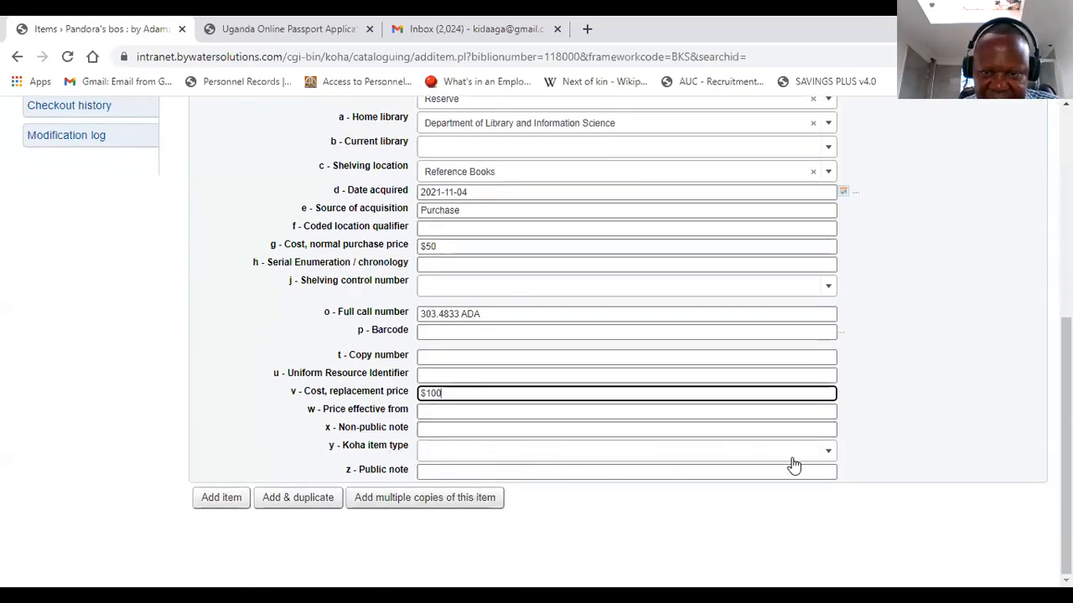
left_click(828, 454)
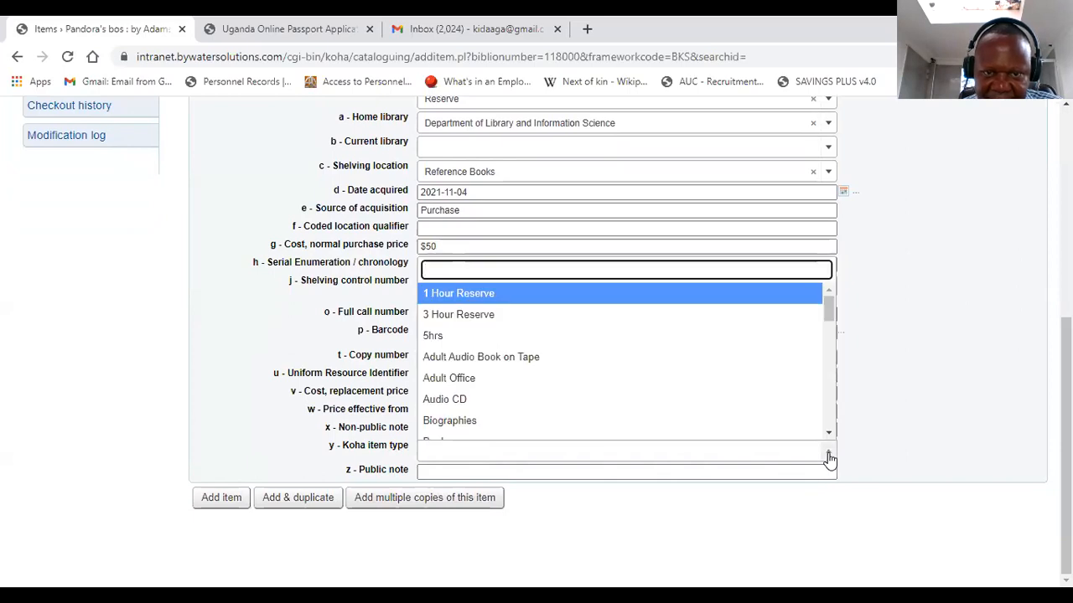
Step: Pick New Book as the item type and write the public note 'Not to be borrowed'
scroll(630, 391, "down", 3)
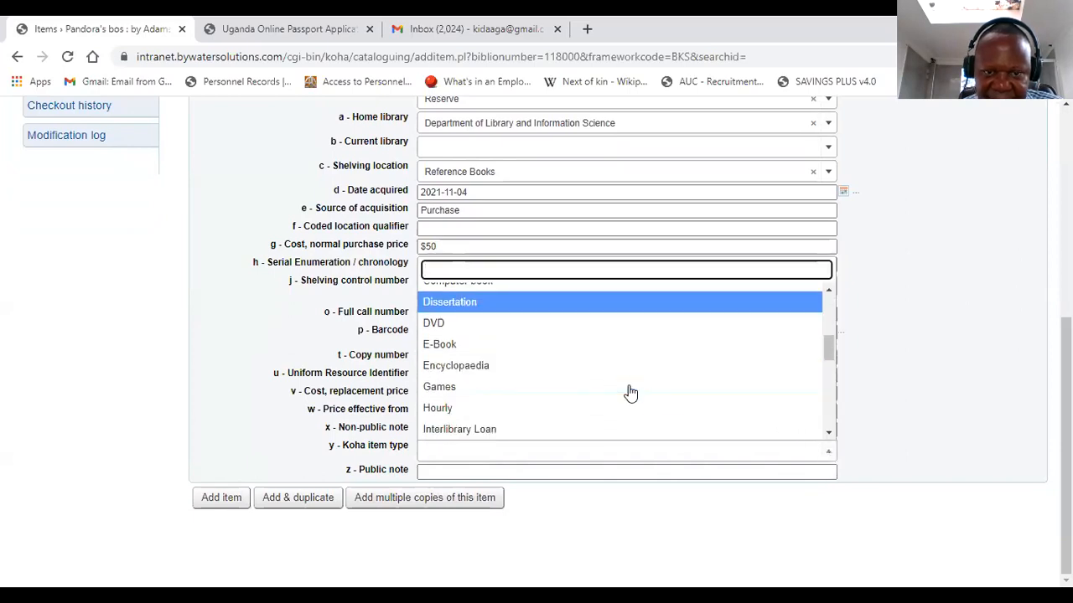
scroll(629, 392, "down", 1)
scroll(629, 393, "down", 2)
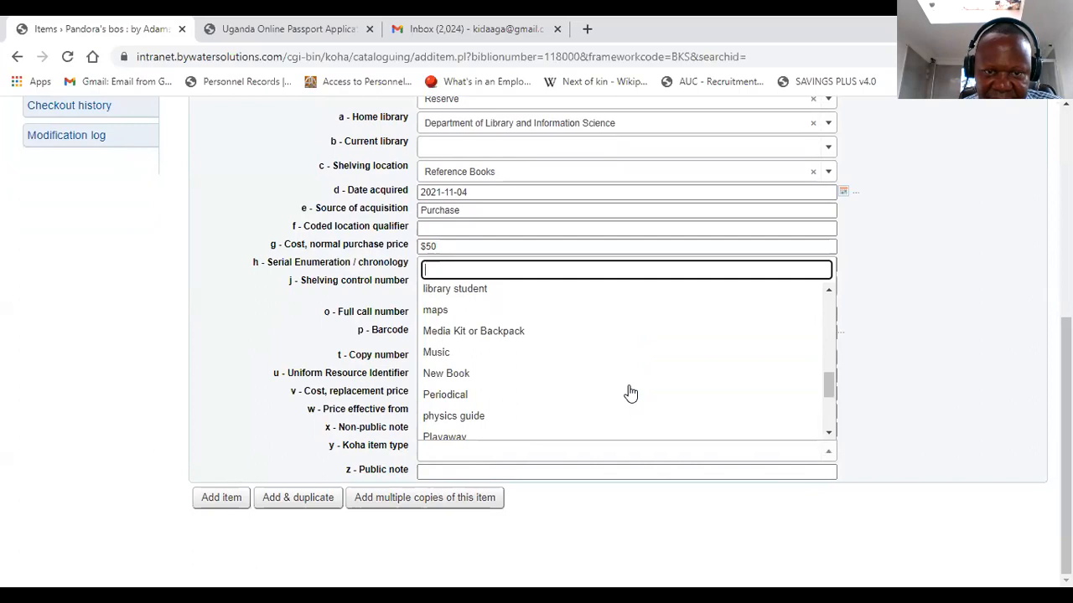
scroll(629, 393, "down", 1)
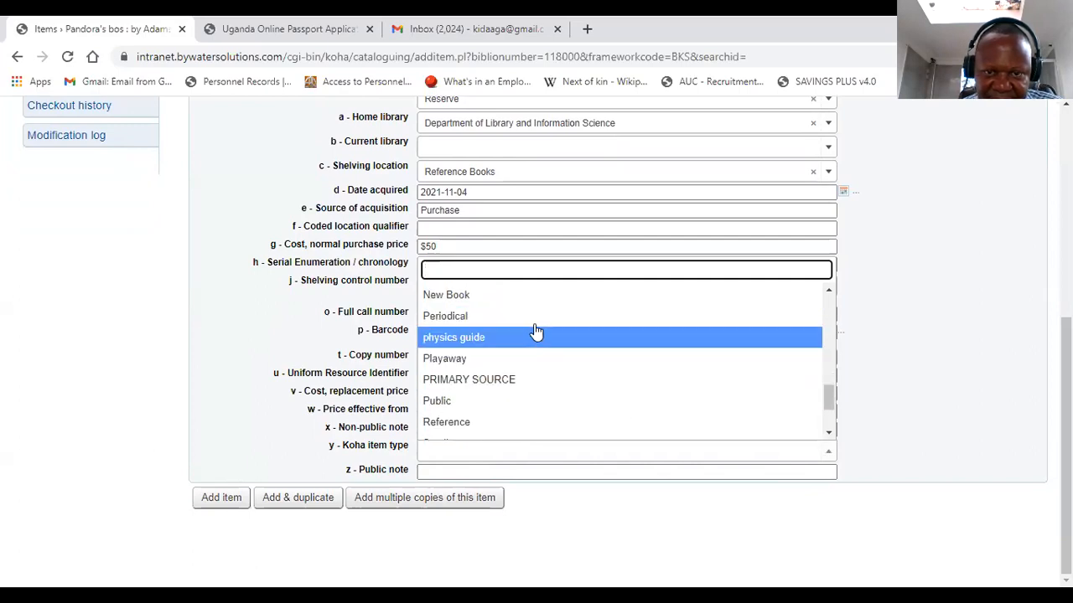
left_click(471, 296)
left_click(434, 474)
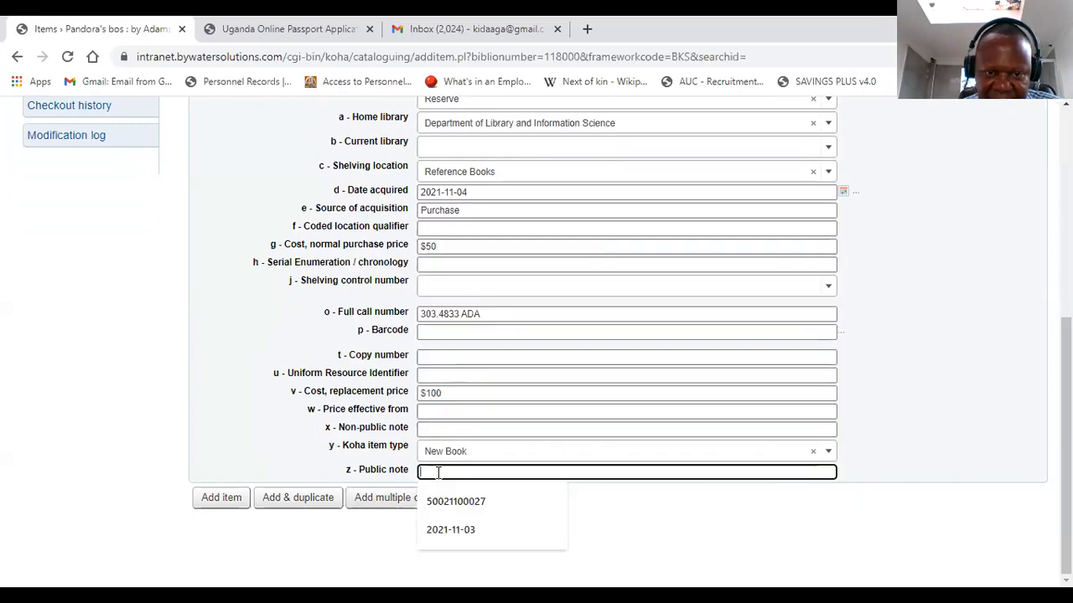
type("No")
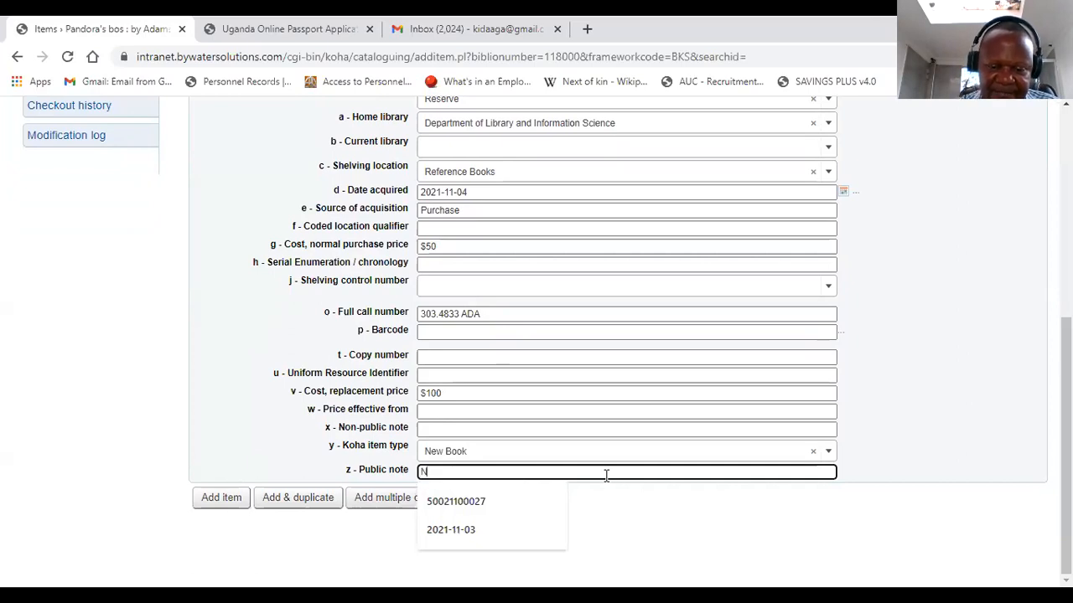
type("t to be")
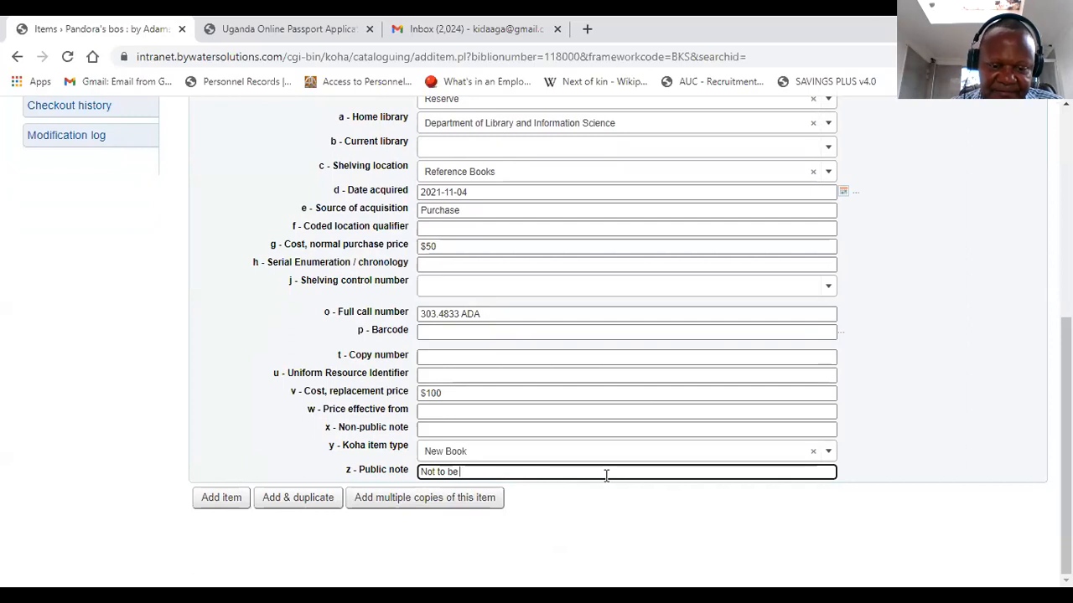
type(" bor")
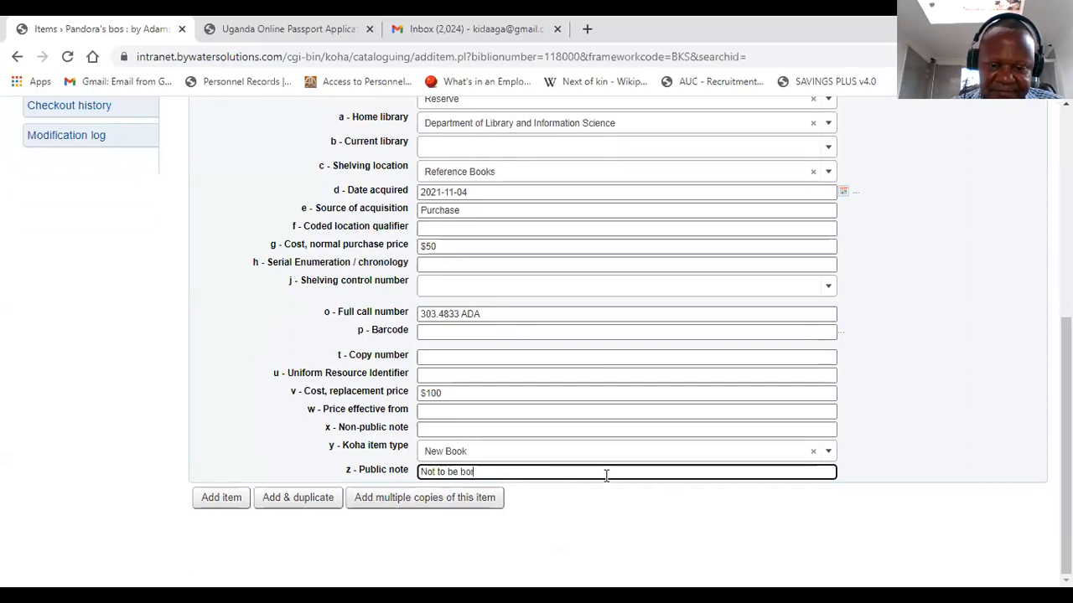
type("o")
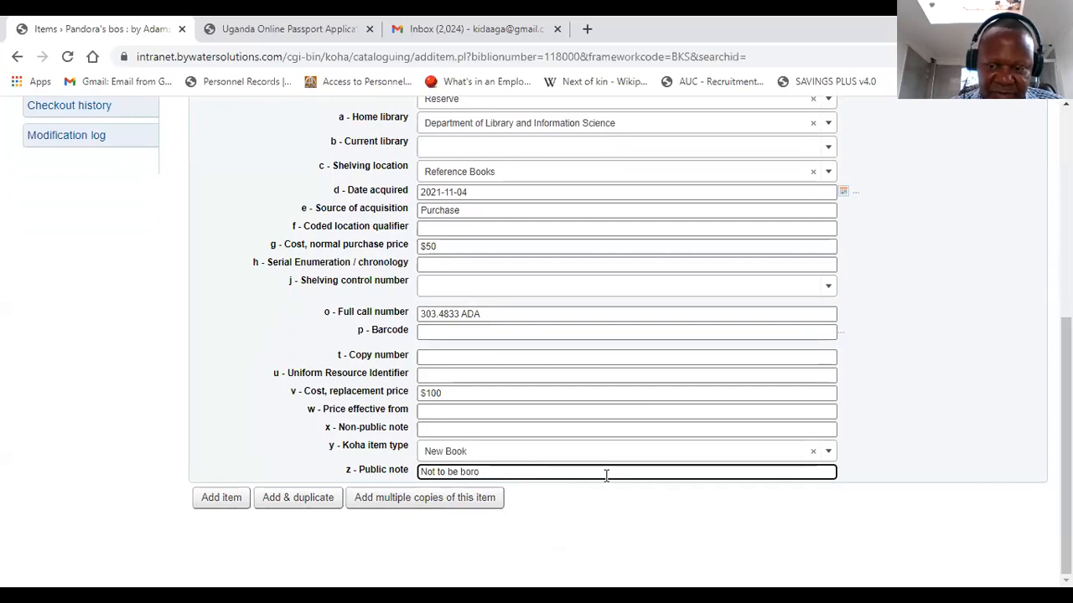
key("BackSpace")
type("rowed")
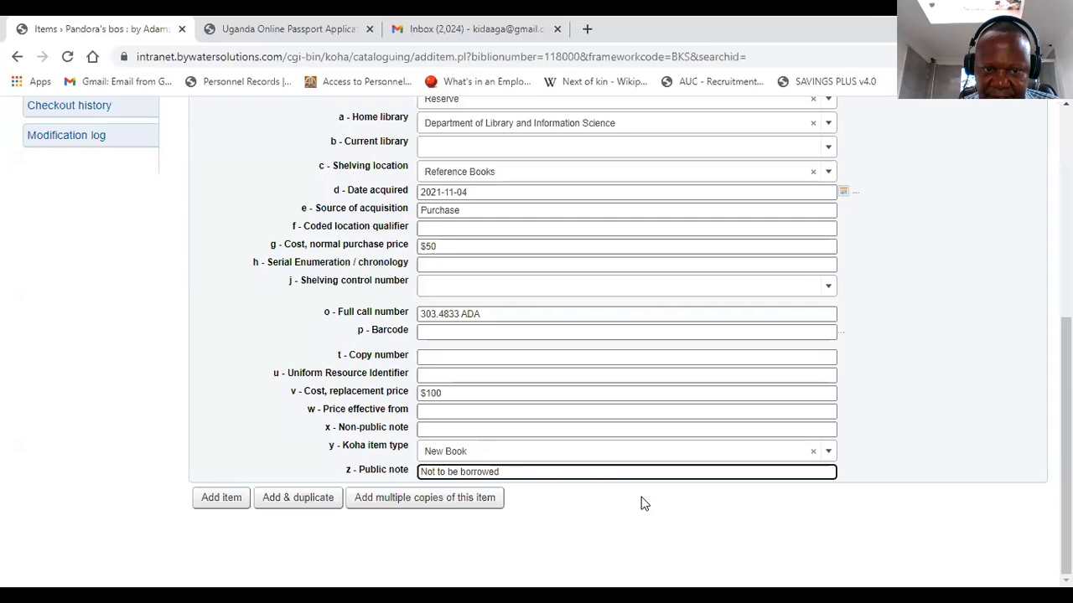
Step: Submit the item for record 118000, hit an Error 500 page, and go back
left_click(209, 503)
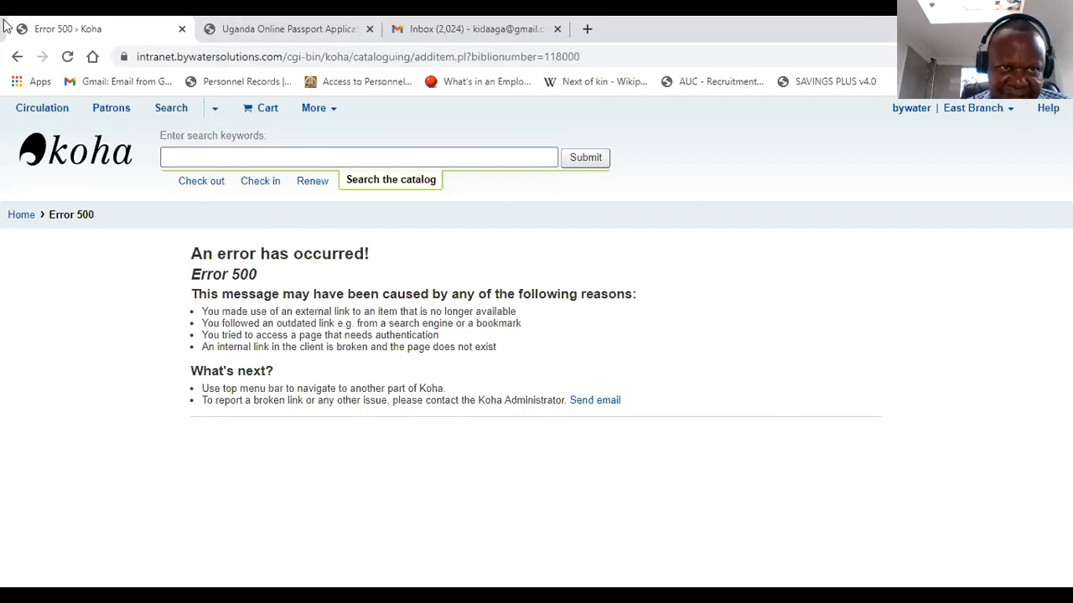
left_click(18, 60)
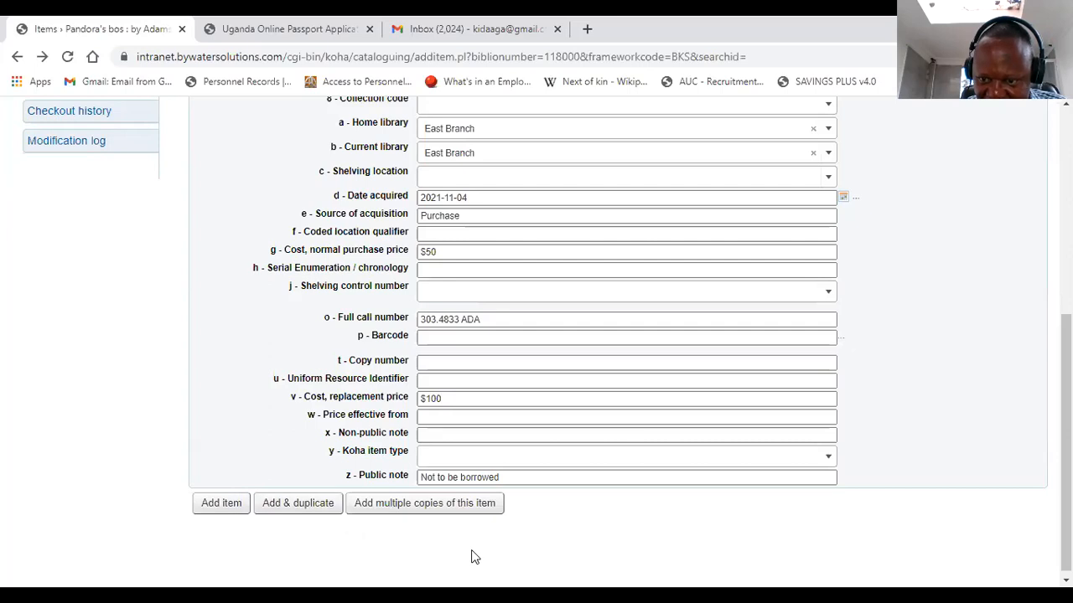
Step: Add the item again so it lists under record #118000, then select the 'bos' title typo
left_click(233, 505)
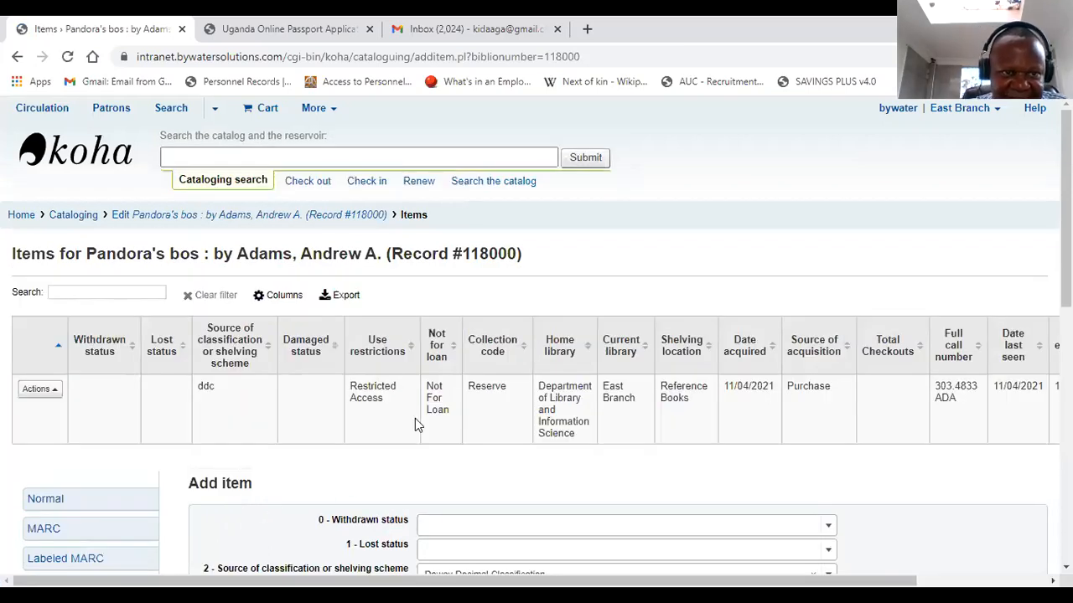
left_click_drag(195, 249, 204, 254)
left_click(199, 255)
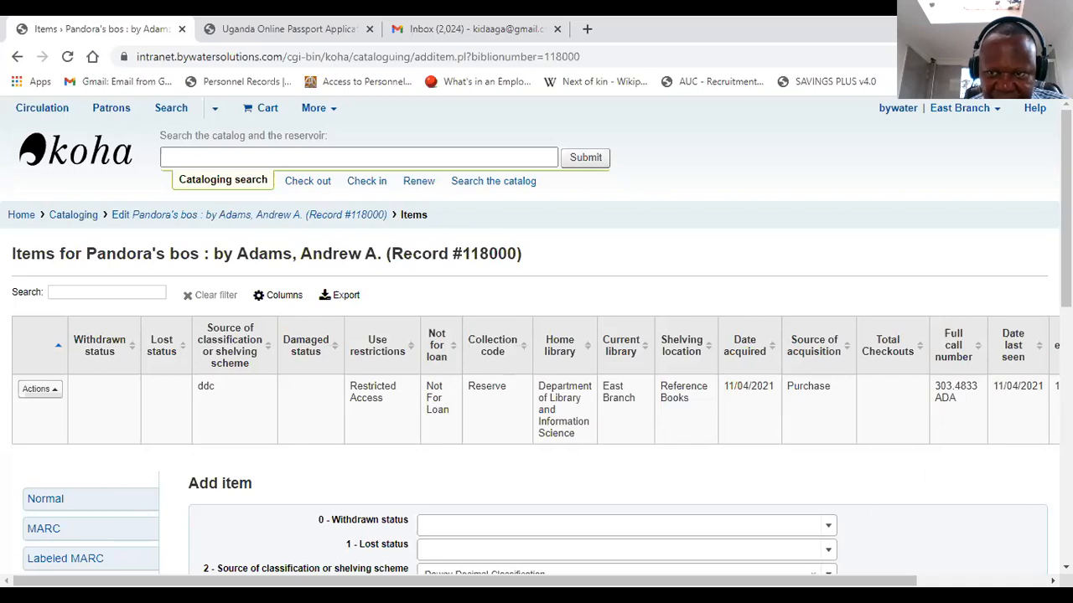
scroll(778, 371, "right", 2)
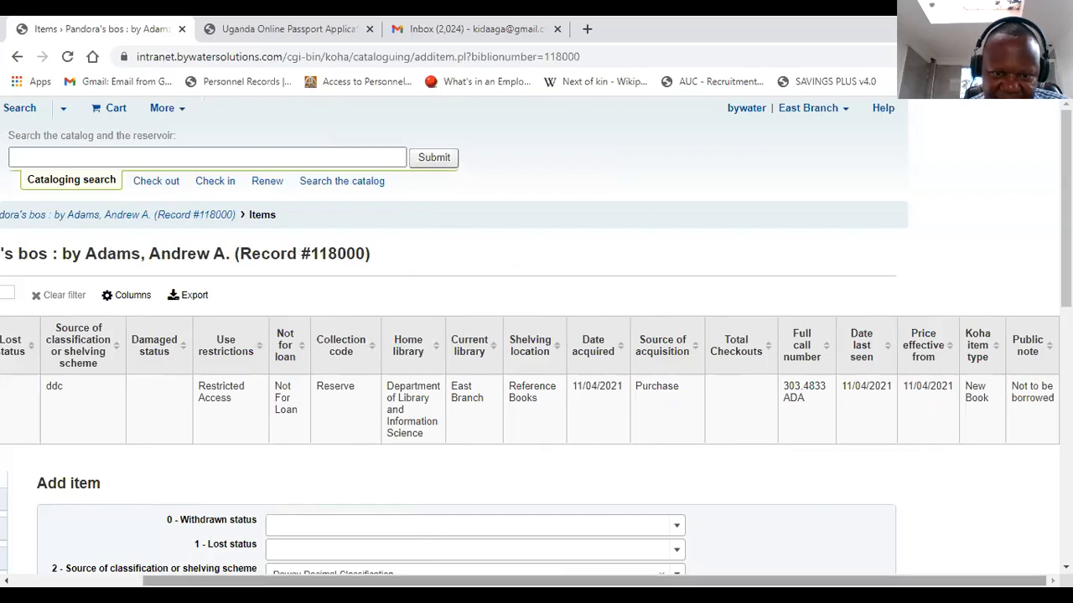
left_click_drag(293, 580, 159, 578)
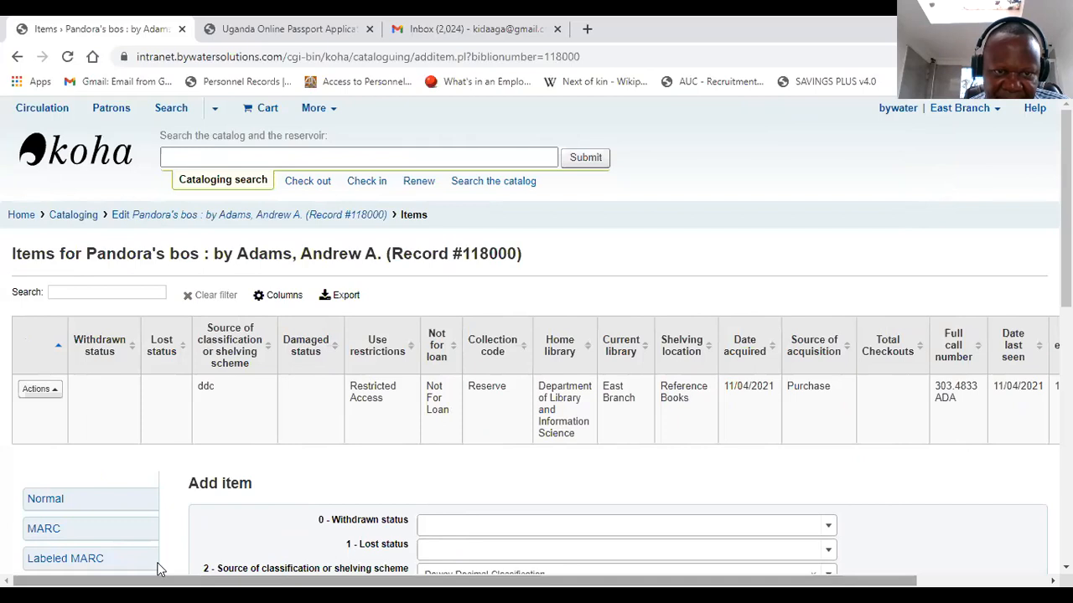
scroll(267, 356, "down", 1)
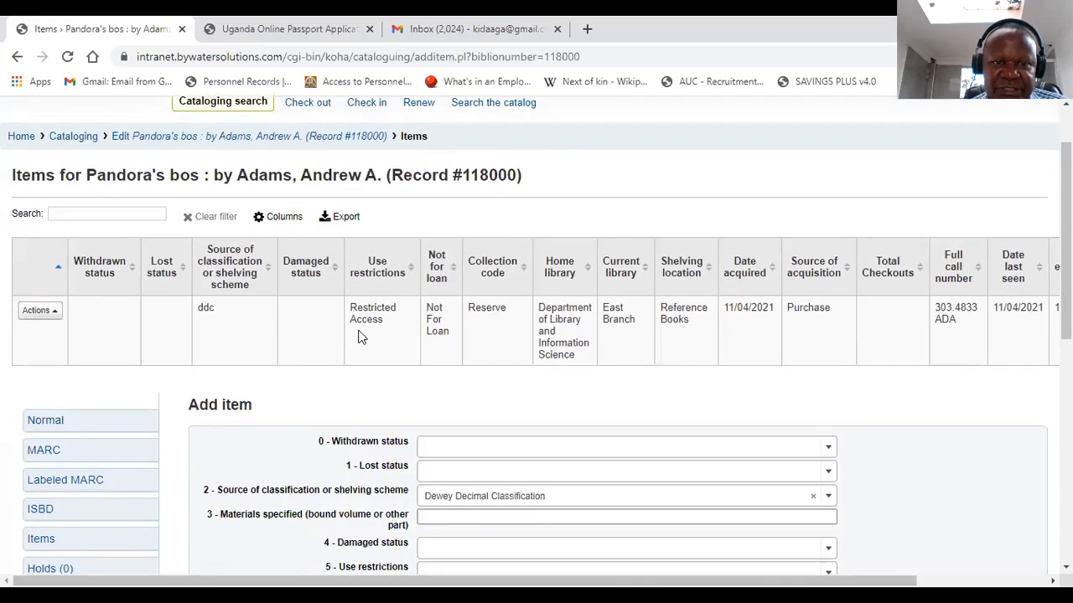
scroll(403, 330, "down", 1)
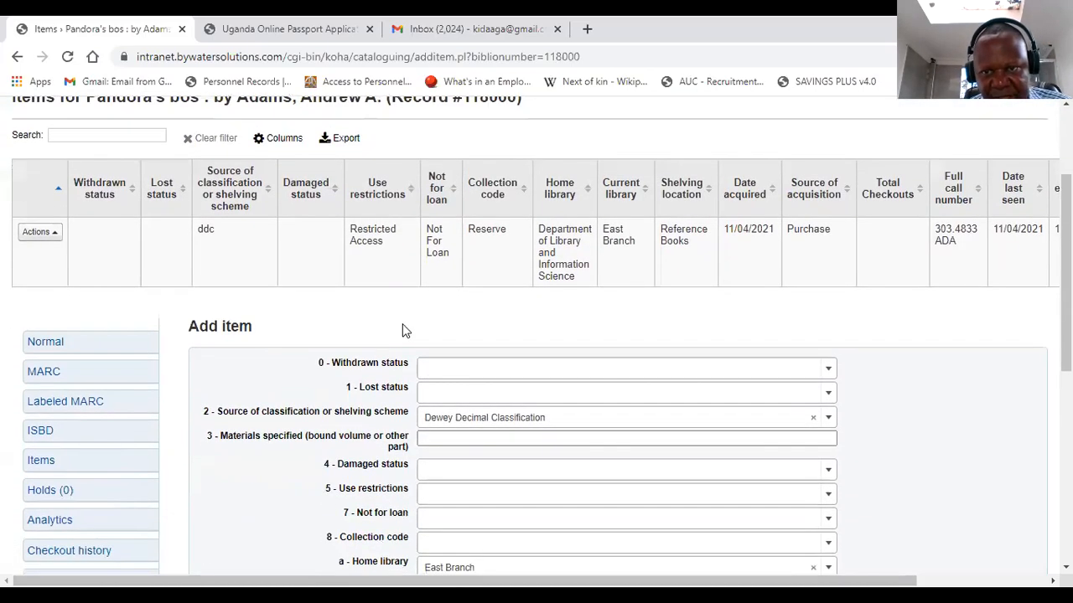
scroll(402, 330, "down", 2)
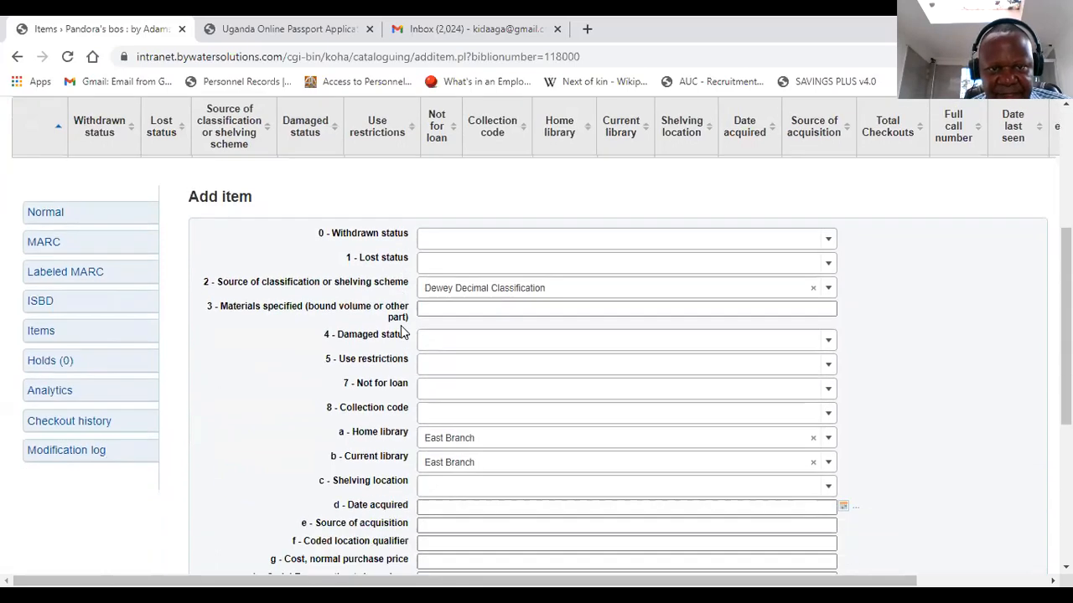
scroll(402, 333, "down", 3)
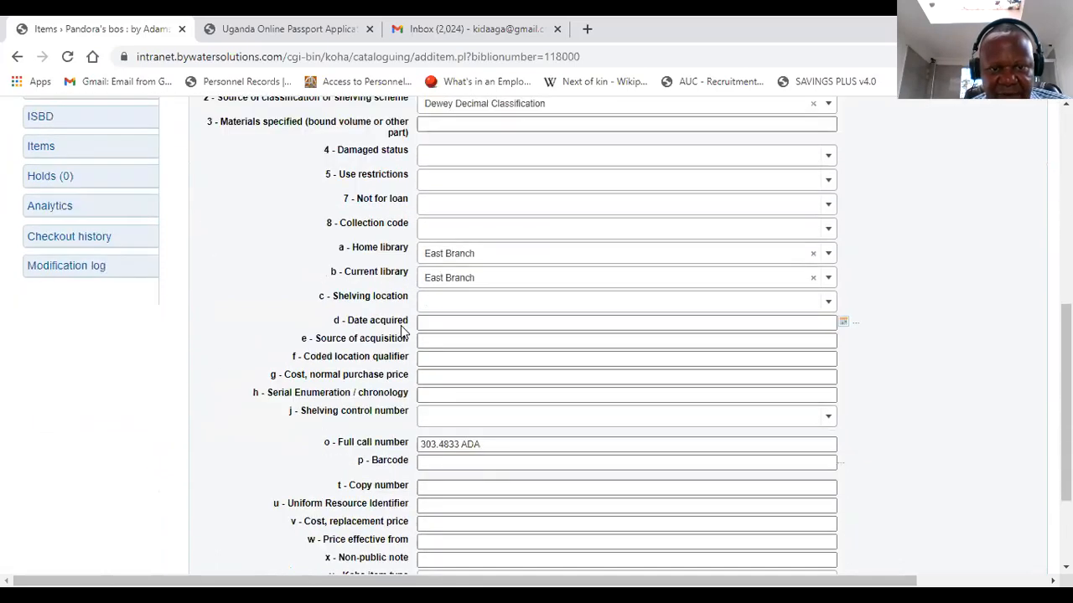
scroll(402, 330, "down", 2)
scroll(401, 330, "up", 4)
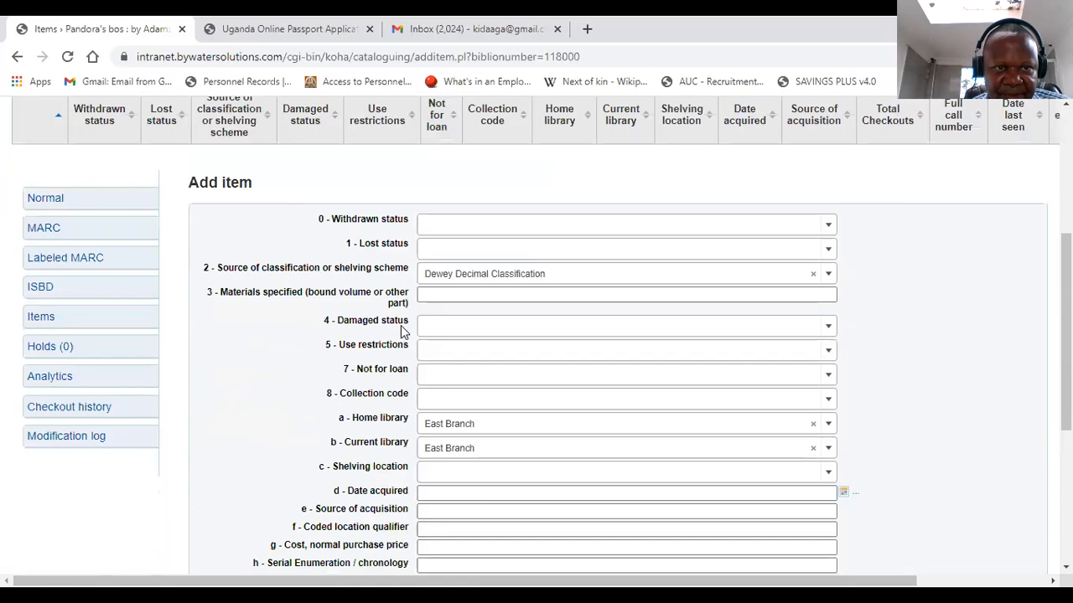
scroll(401, 330, "up", 2)
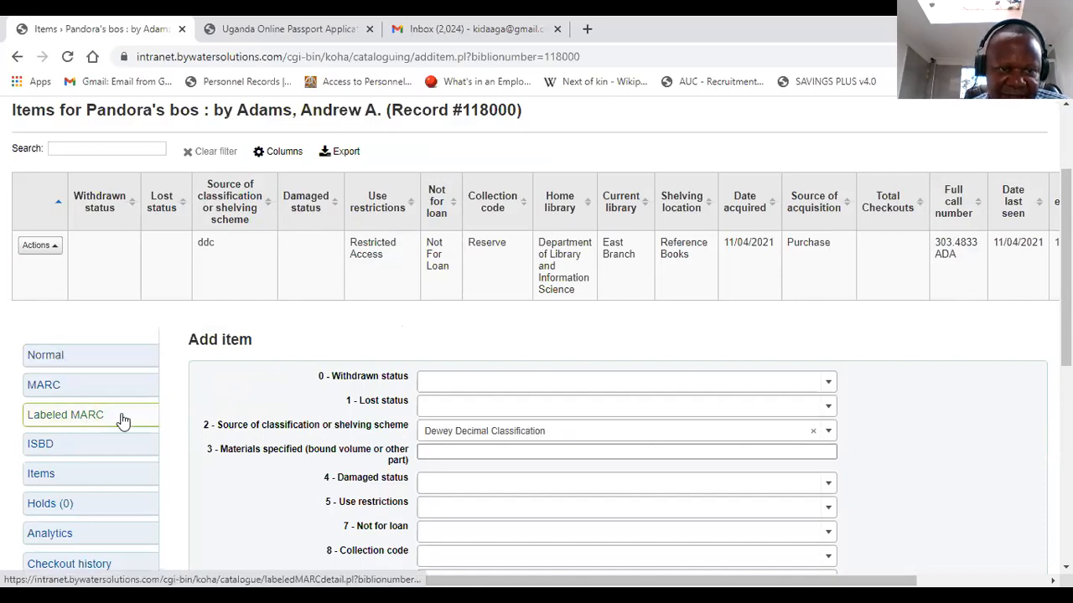
Step: Review record 118000 in the ISBD view, then switch to its MARC view
left_click(47, 447)
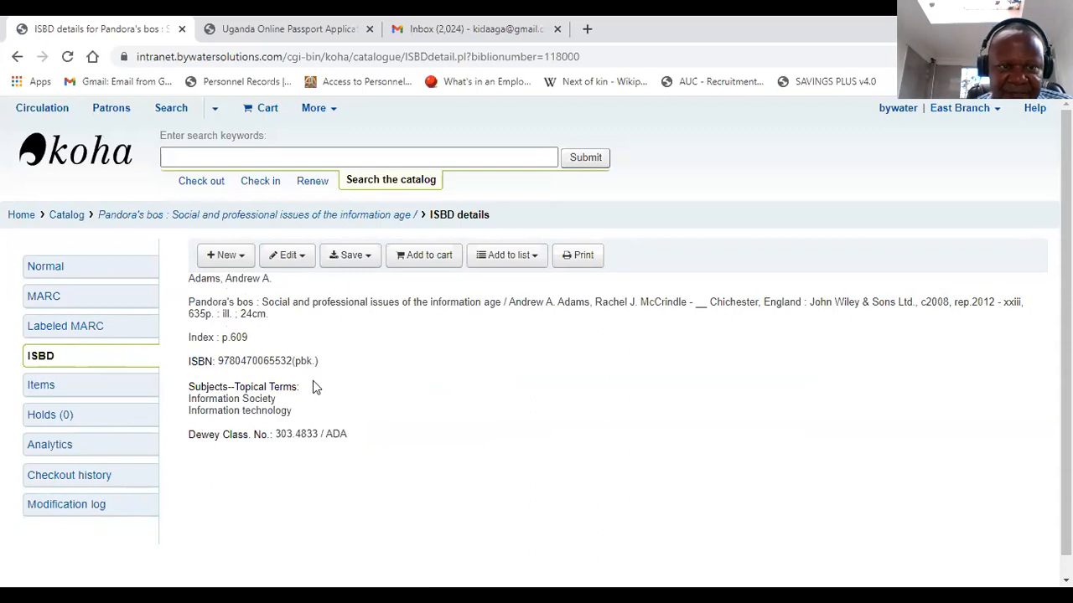
left_click(47, 305)
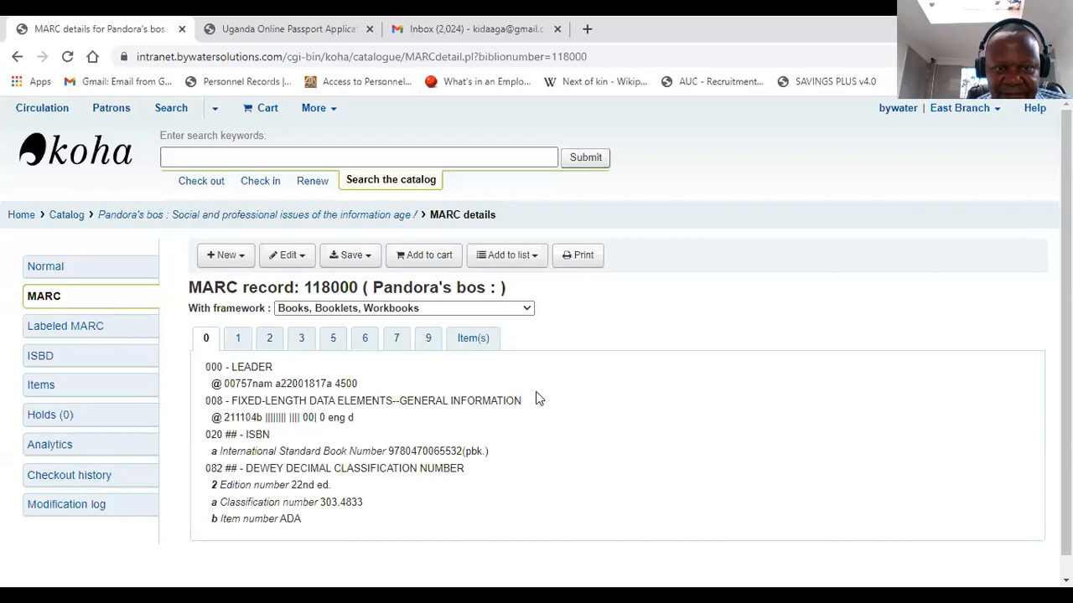
Step: Browse MARC tabs 1, 2, 3, 5 and 6: author, title, physical description, summary, subjects
left_click(240, 341)
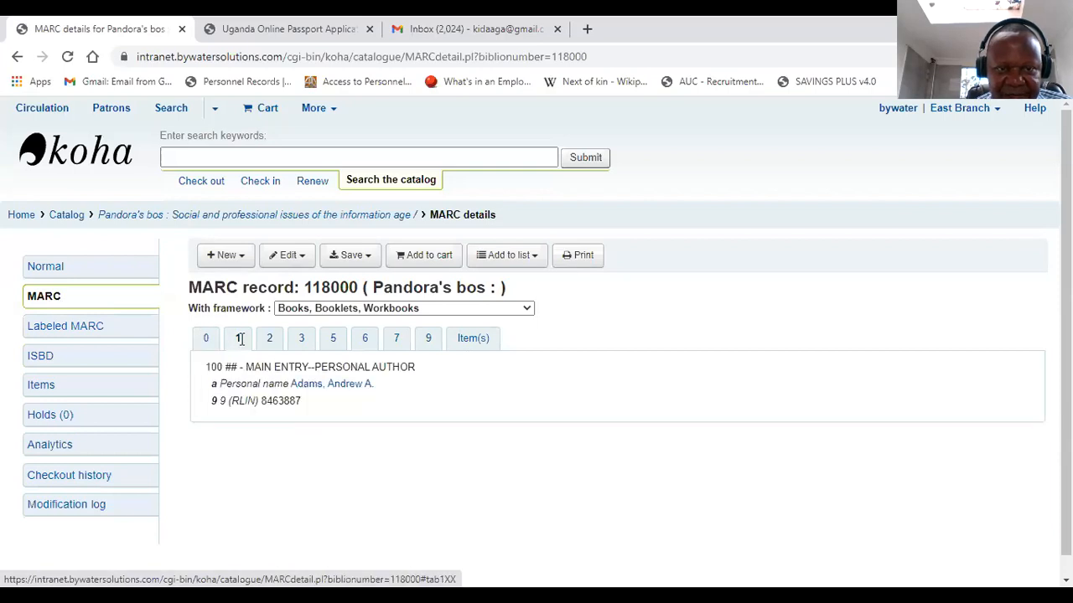
left_click(269, 338)
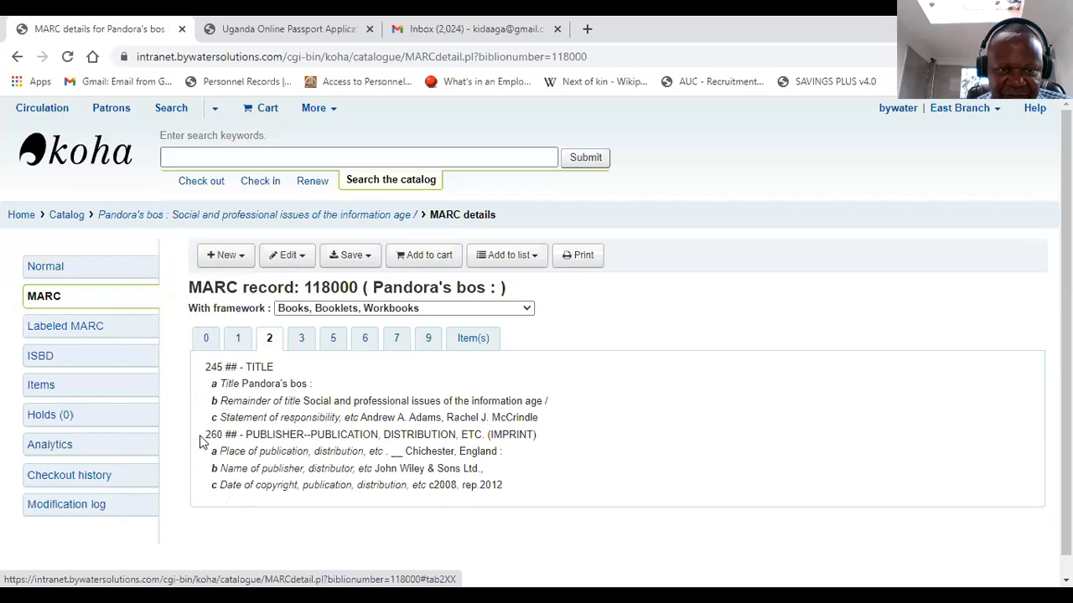
left_click(303, 338)
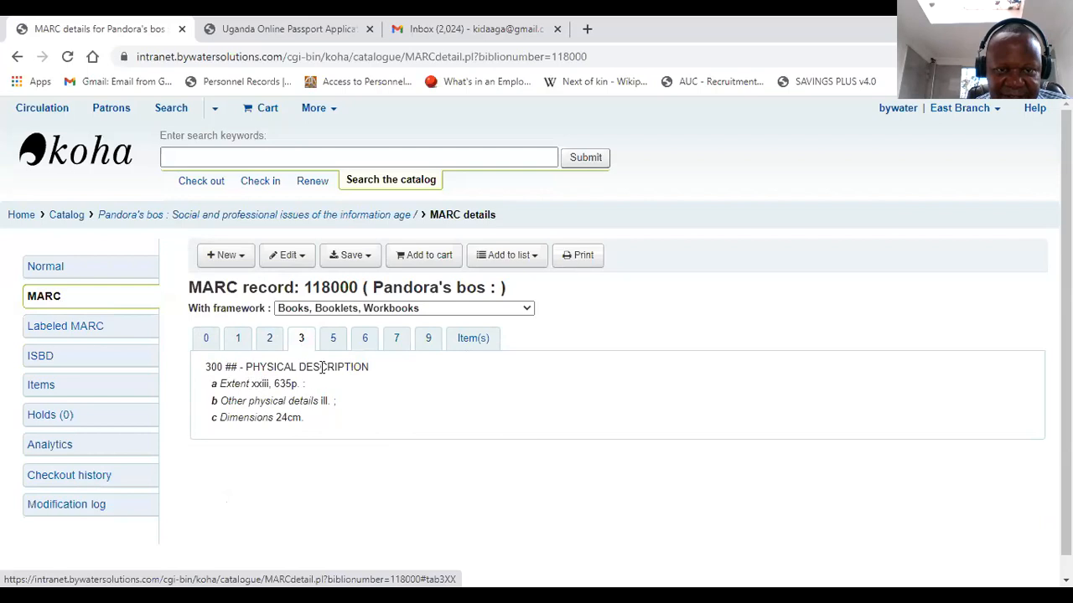
left_click(337, 340)
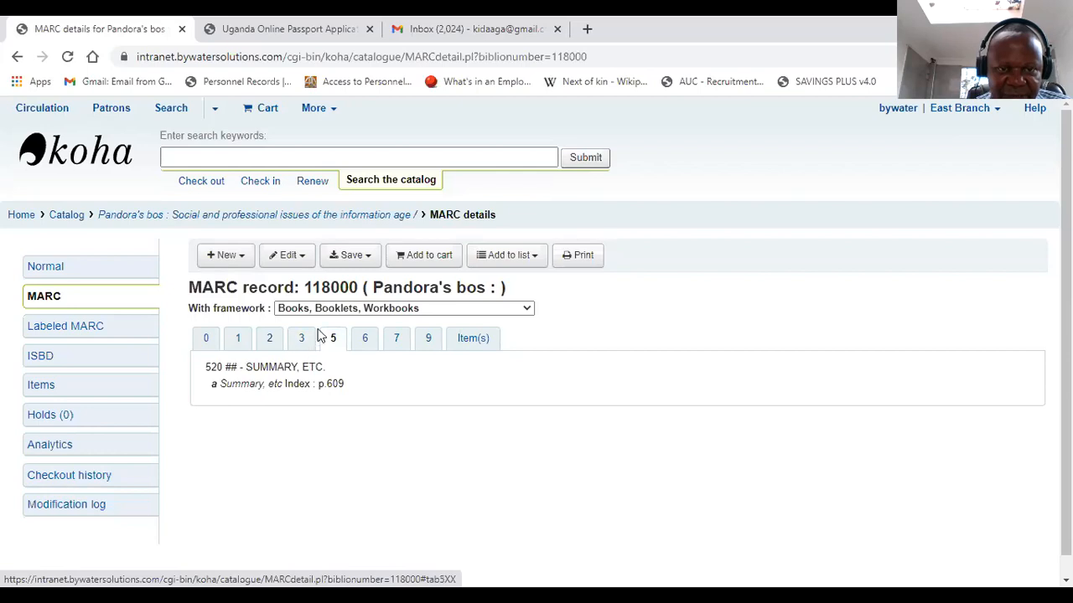
left_click(365, 337)
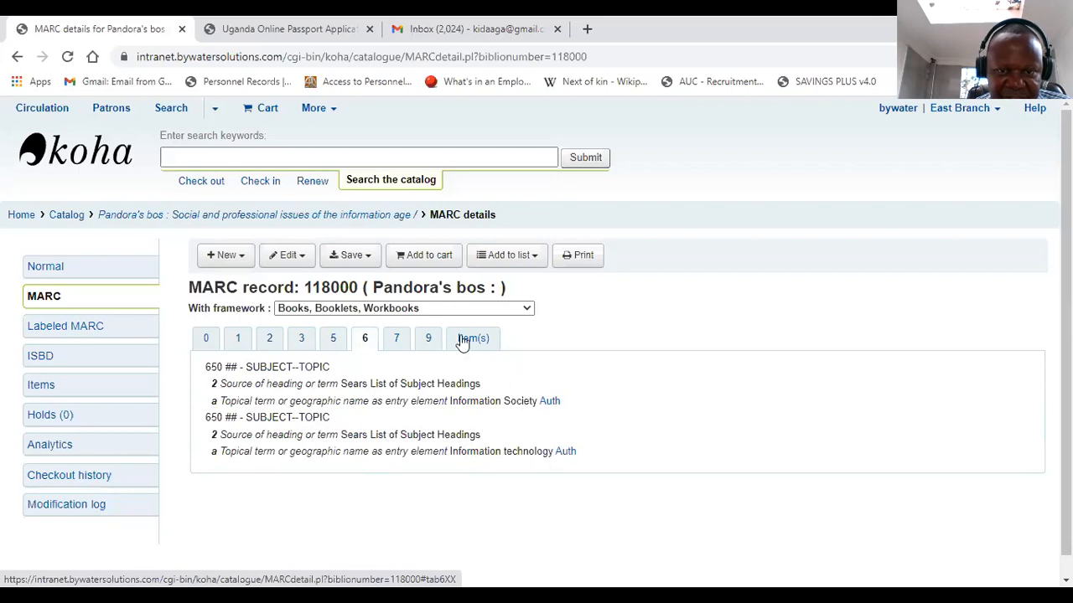
Step: Check tabs 7 and 9 and the attached New Book item, then switch to Labeled MARC
left_click(399, 338)
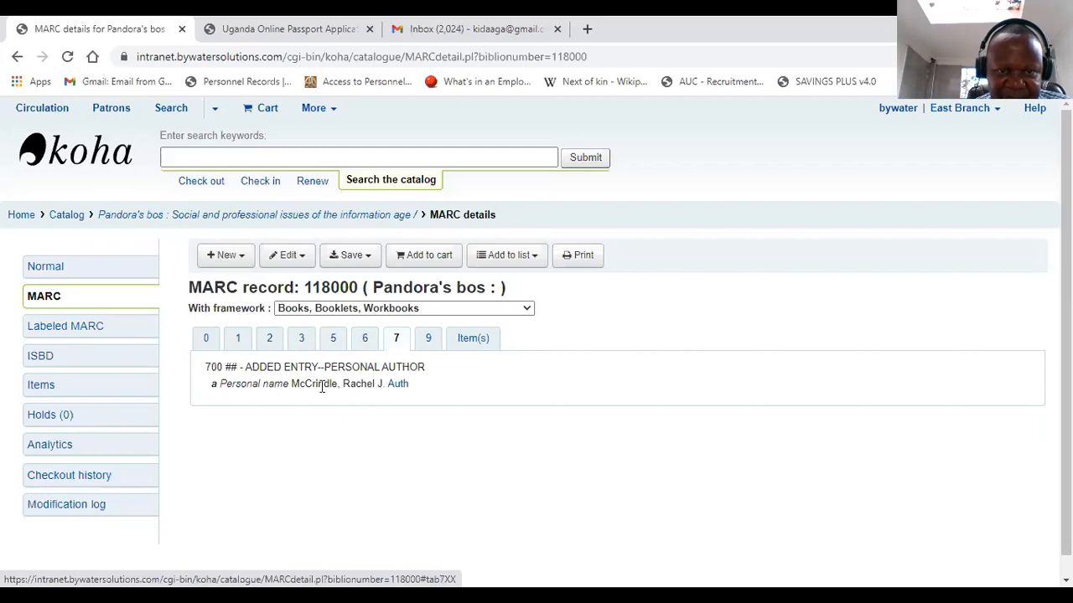
left_click(430, 339)
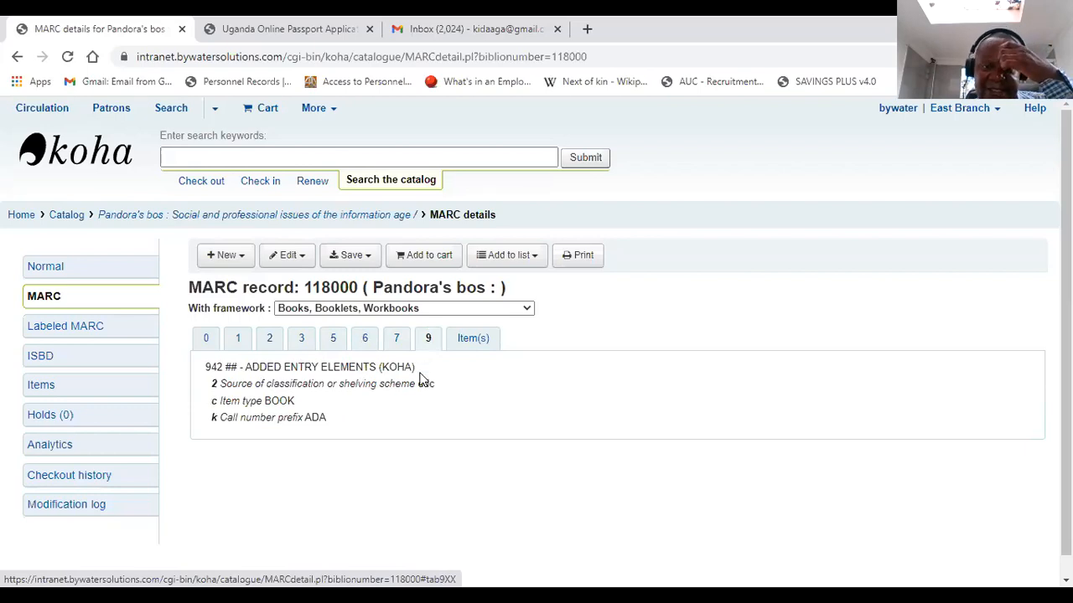
left_click(473, 339)
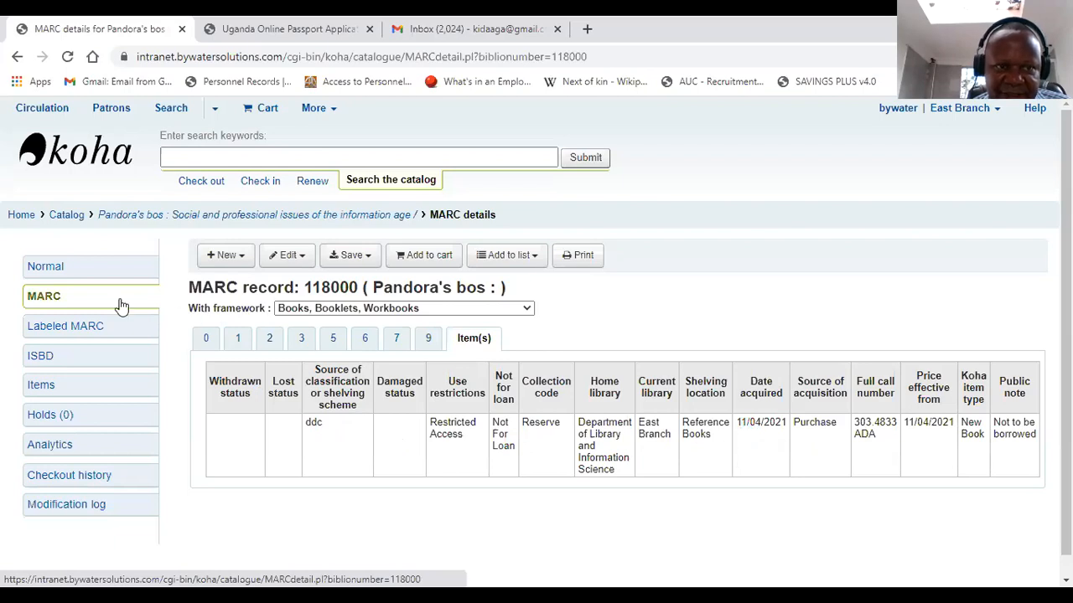
left_click(61, 330)
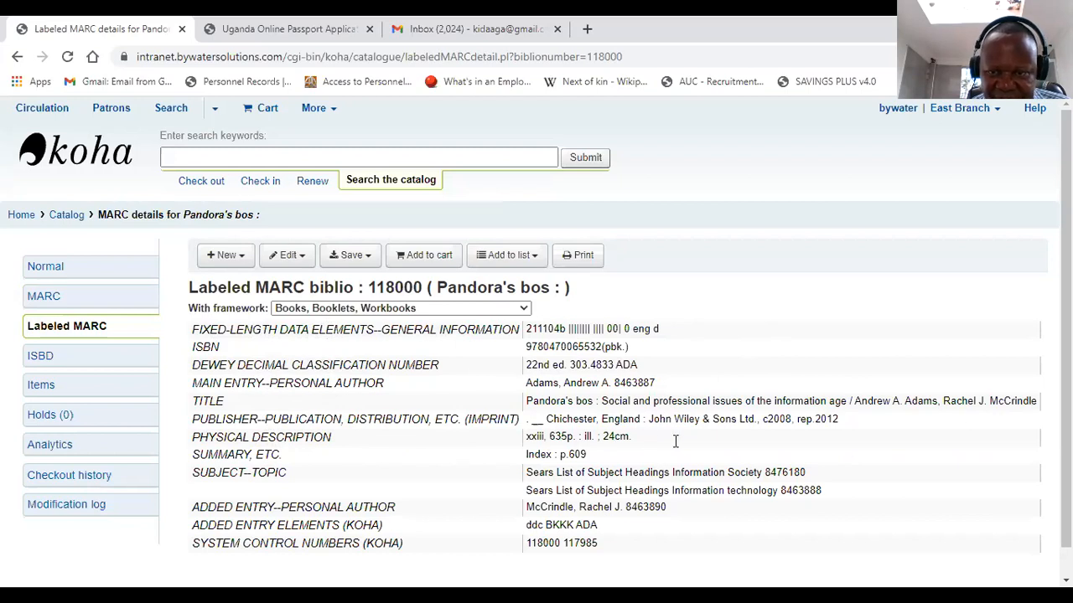
Step: Read the Labeled MARC fields, including the Chichester, England : John Wiley & Sons Ltd. publisher
scroll(801, 439, "down", 1)
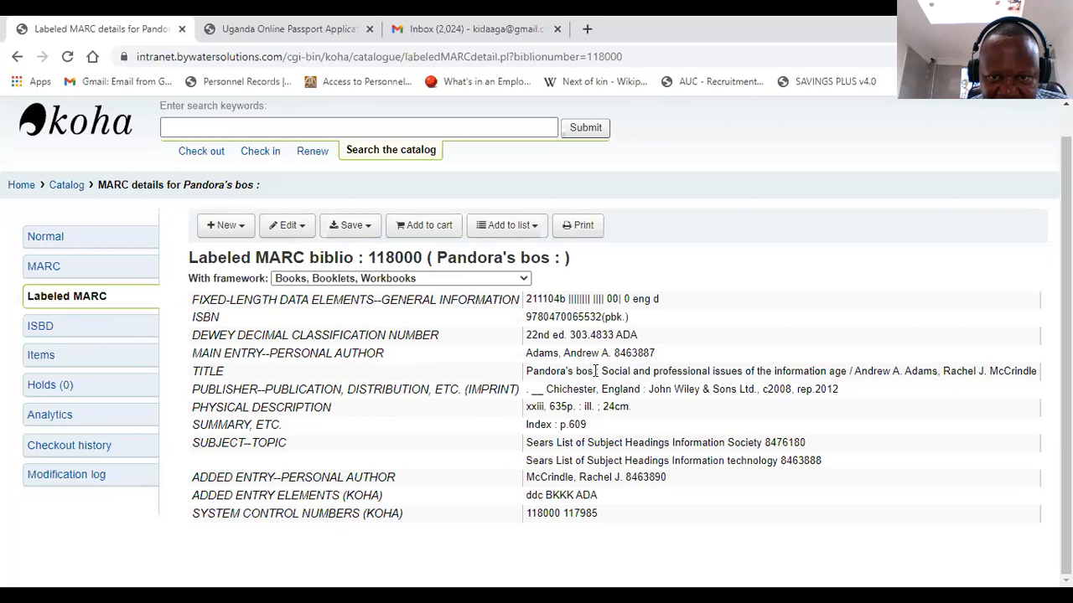
left_click(301, 228)
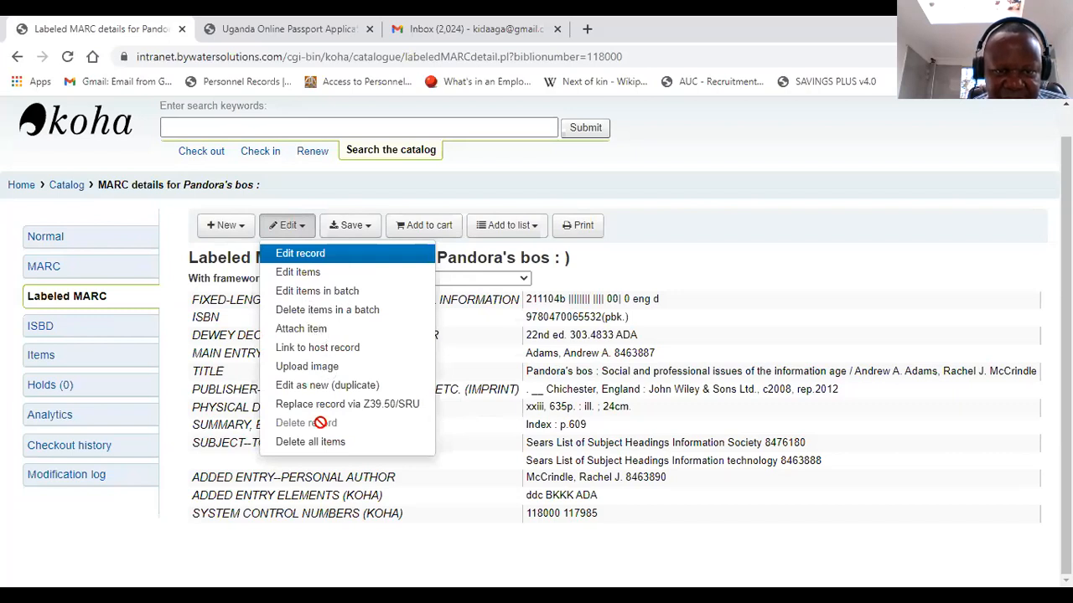
Step: Choose Edit record to open Pandora's bos in the cataloguing editor at Section 0
mouse_move(324, 422)
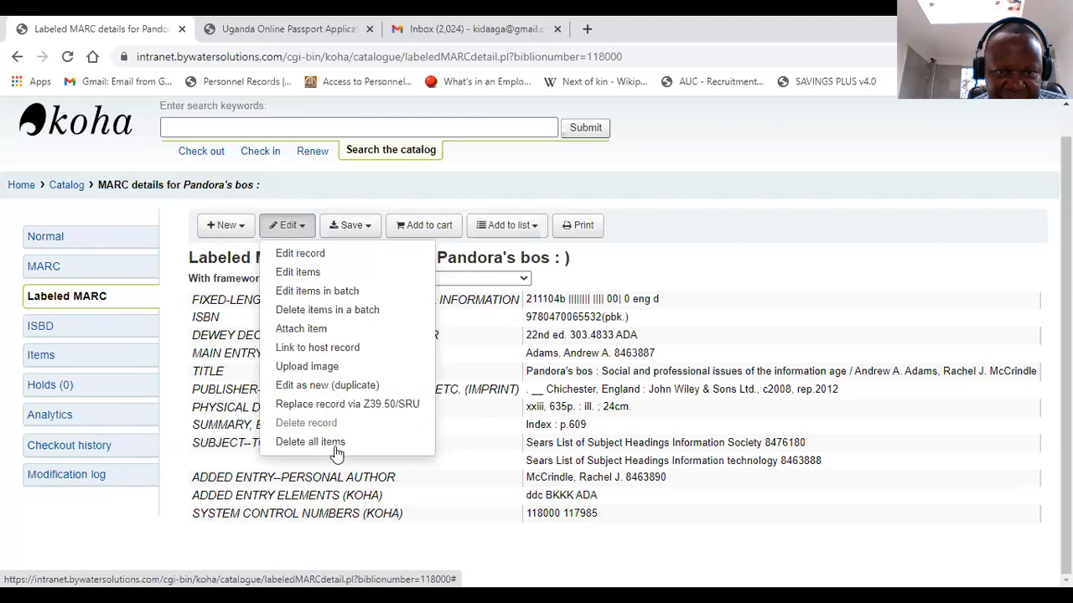
left_click(303, 253)
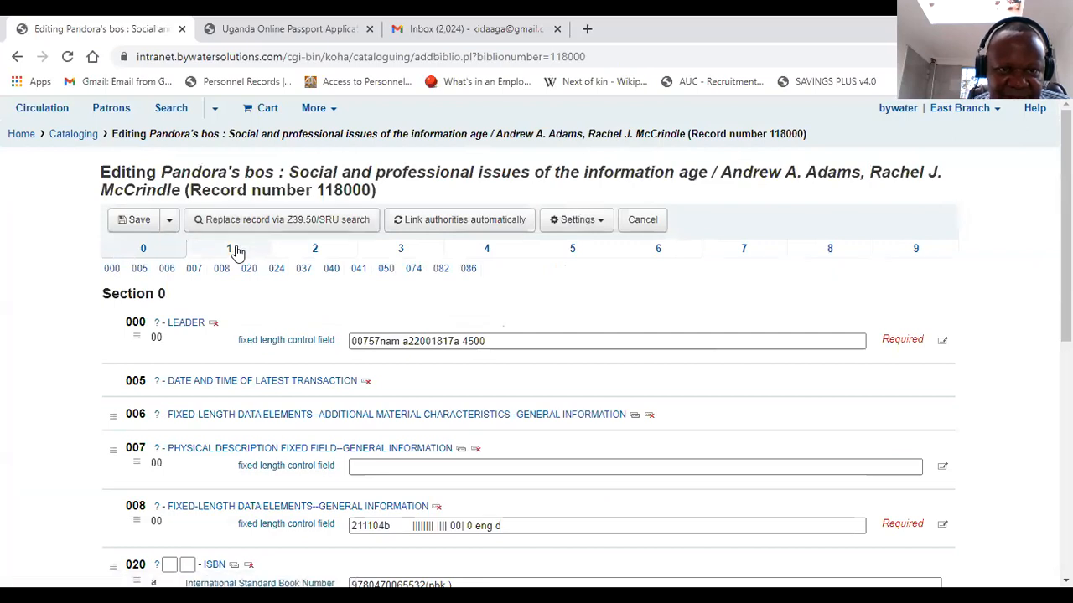
Step: Correct the 245 $a title from 'Pandora's bos' to 'Pandora's box' and save
left_click(235, 251)
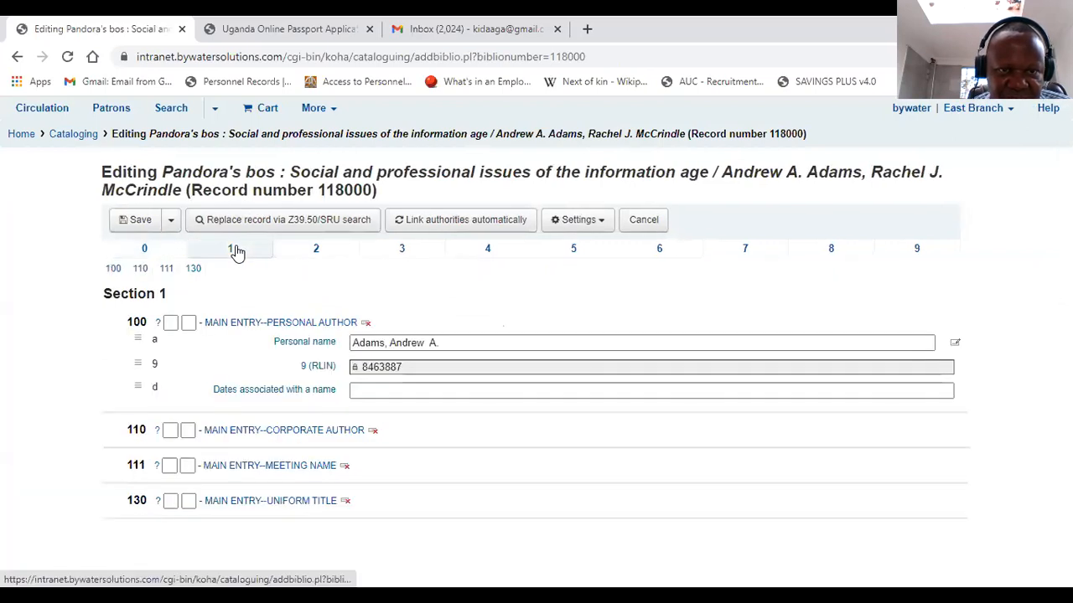
left_click(319, 250)
left_click(419, 411)
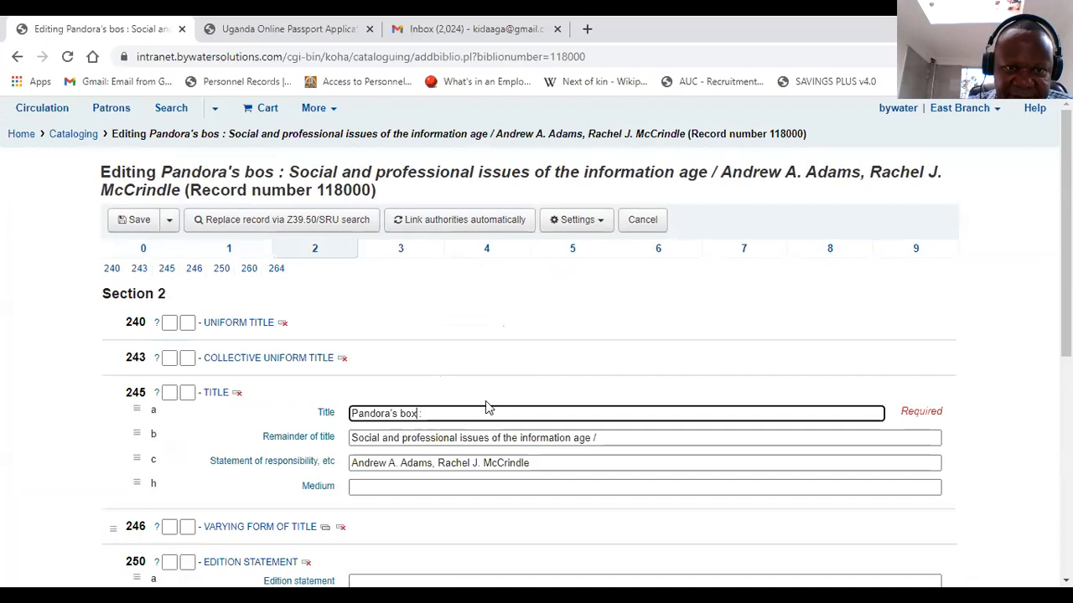
left_click(138, 222)
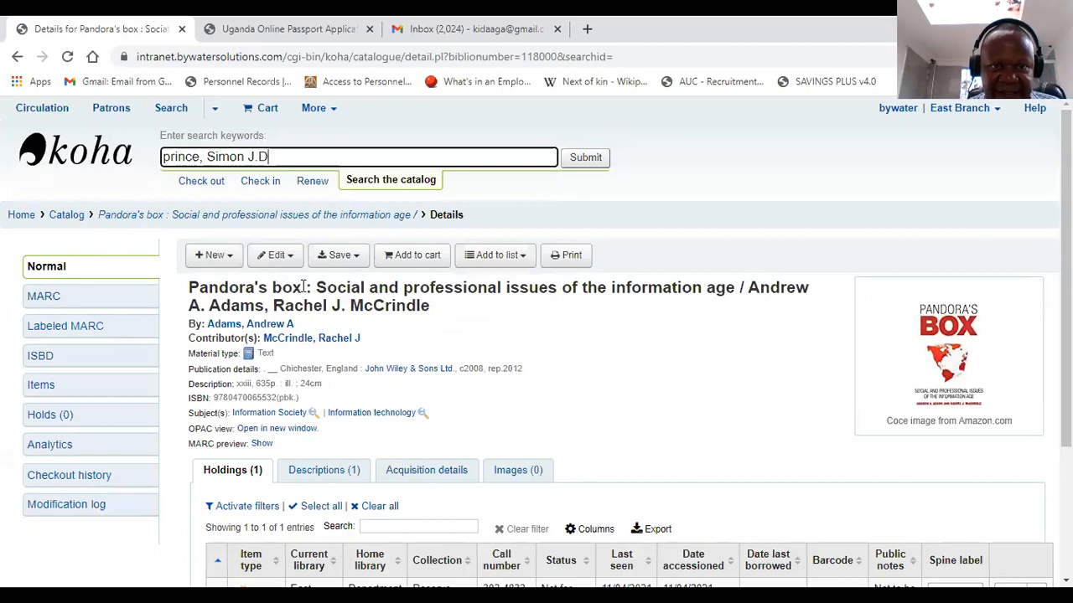
scroll(628, 371, "down", 1)
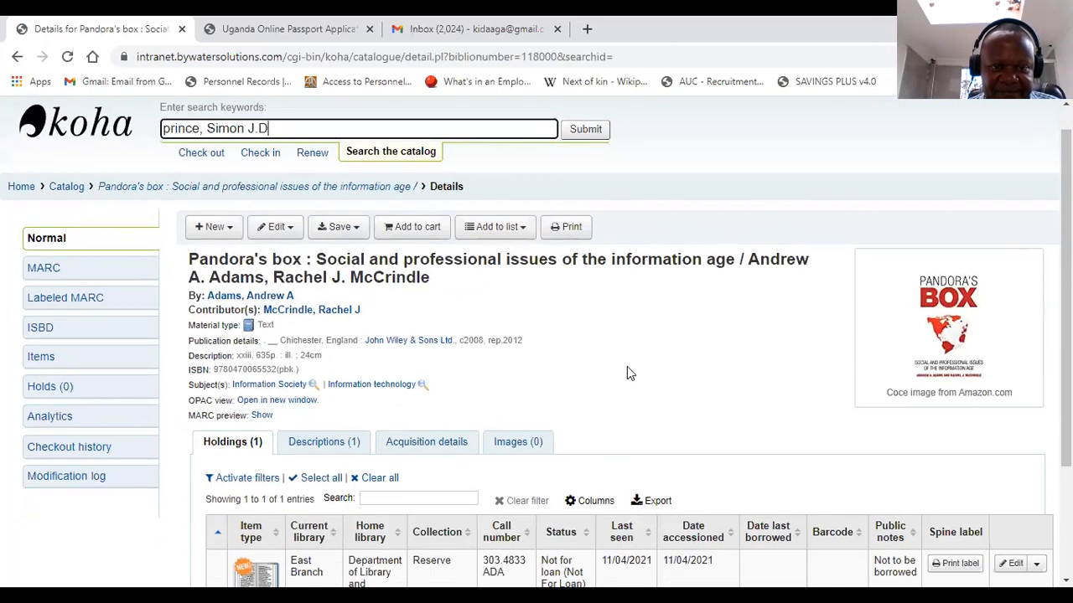
scroll(628, 371, "down", 3)
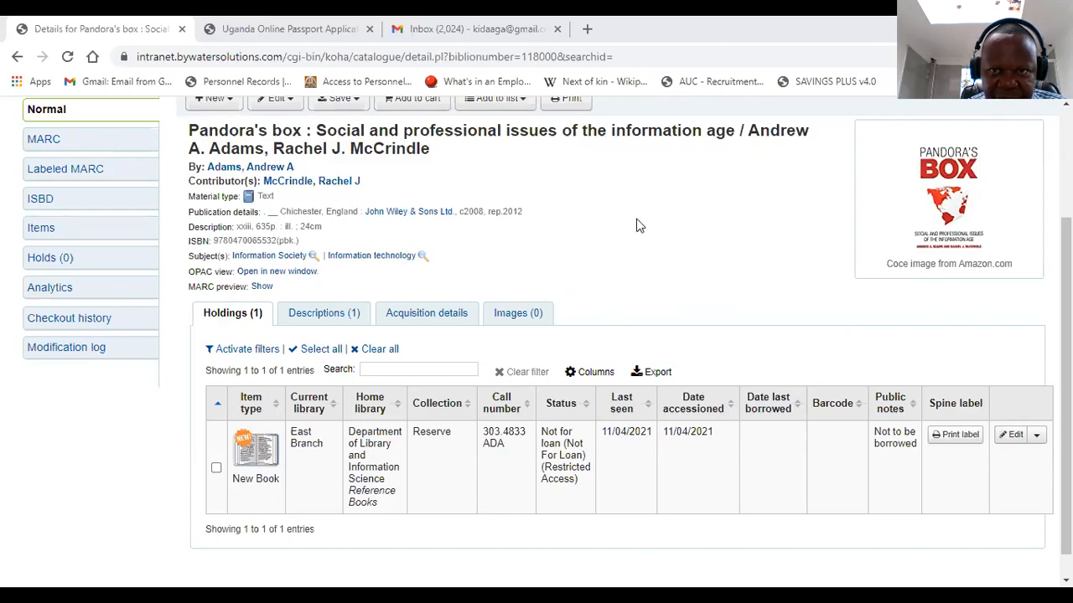
scroll(636, 227, "up", 2)
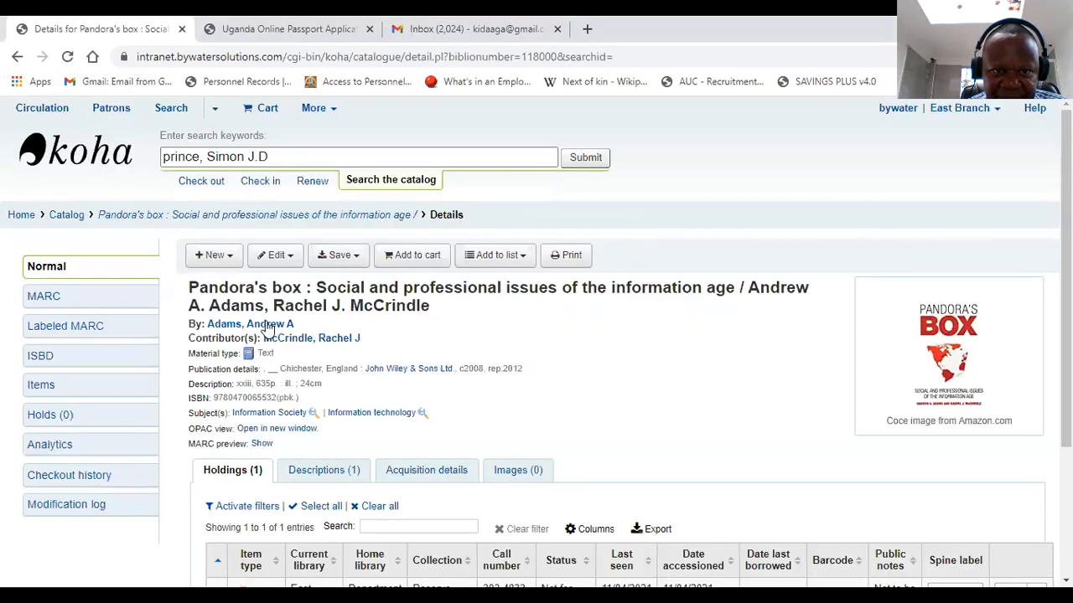
scroll(335, 440, "down", 2)
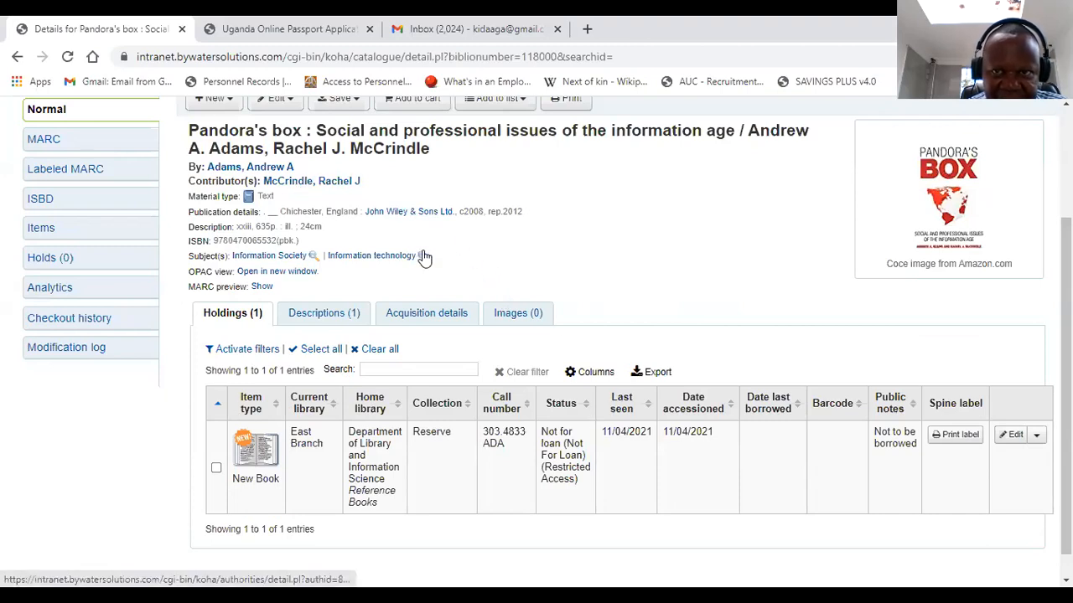
scroll(423, 258, "up", 1)
scroll(502, 287, "up", 1)
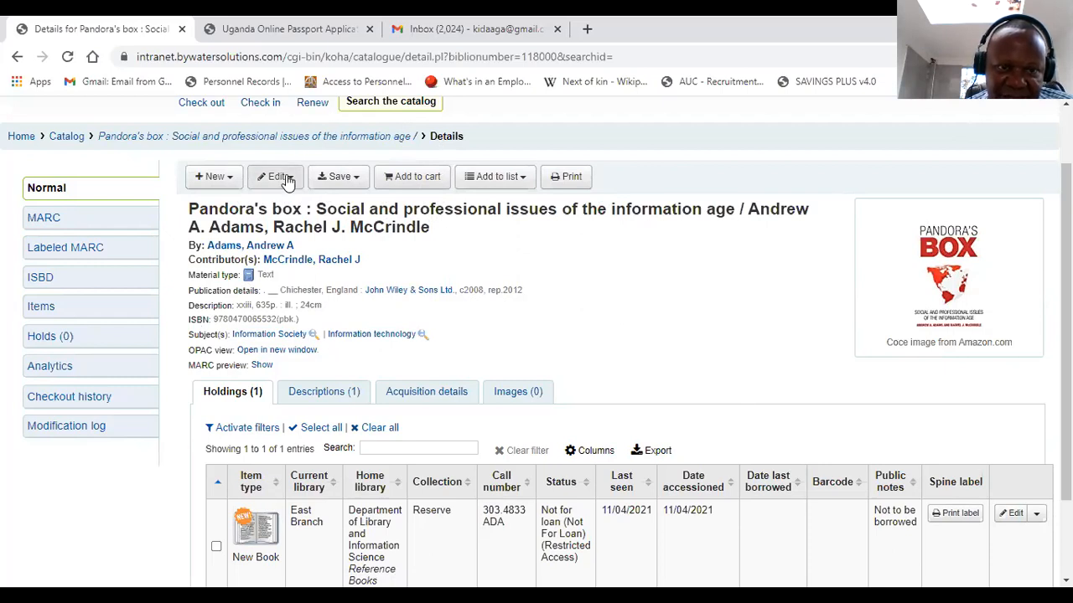
Step: From the MARC view, use Edit > Edit record to reopen Pandora's box at Section 0
left_click(44, 220)
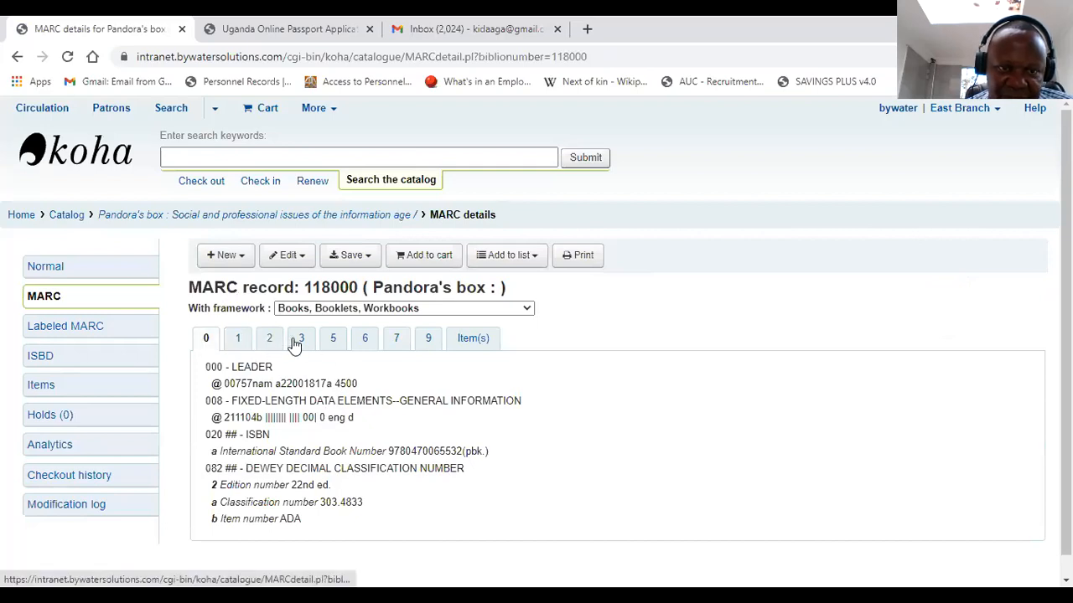
left_click(289, 259)
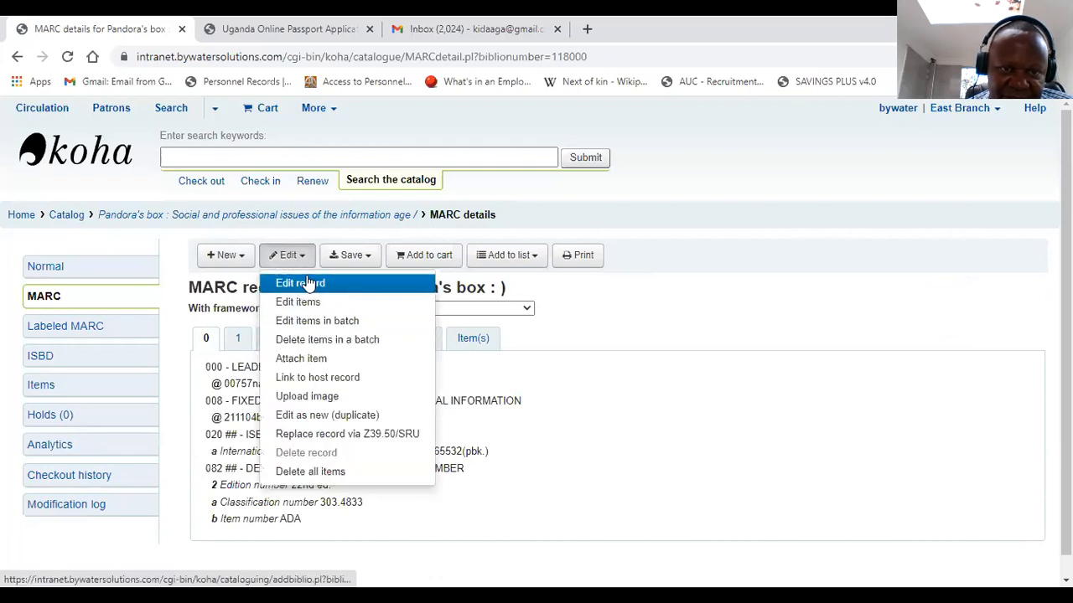
left_click(310, 285)
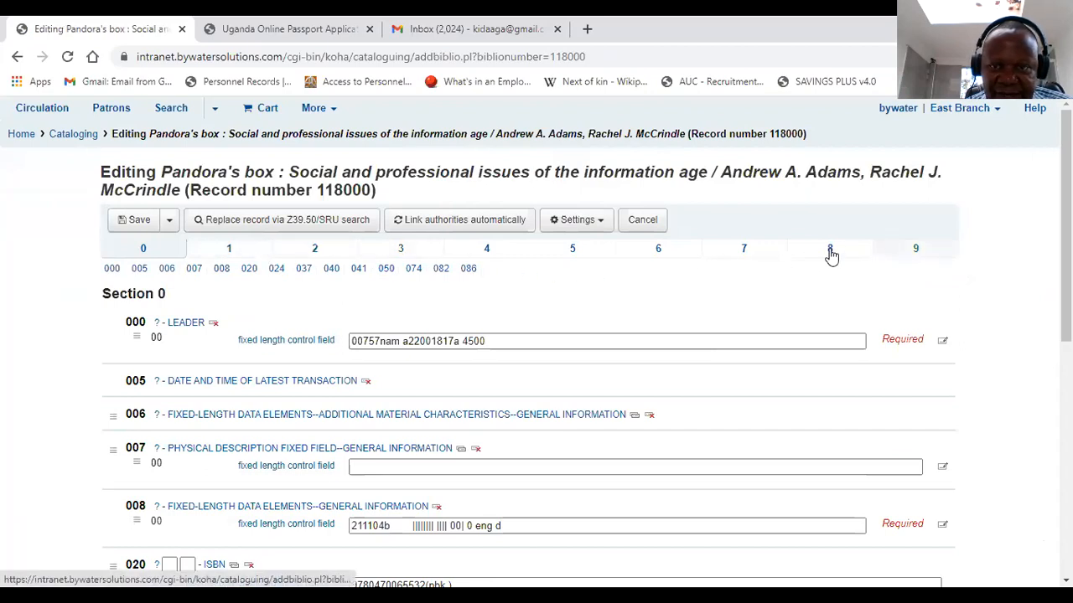
Step: Save with 'Save and view record', returning to the Pandora's box details page
scroll(478, 321, "down", 1)
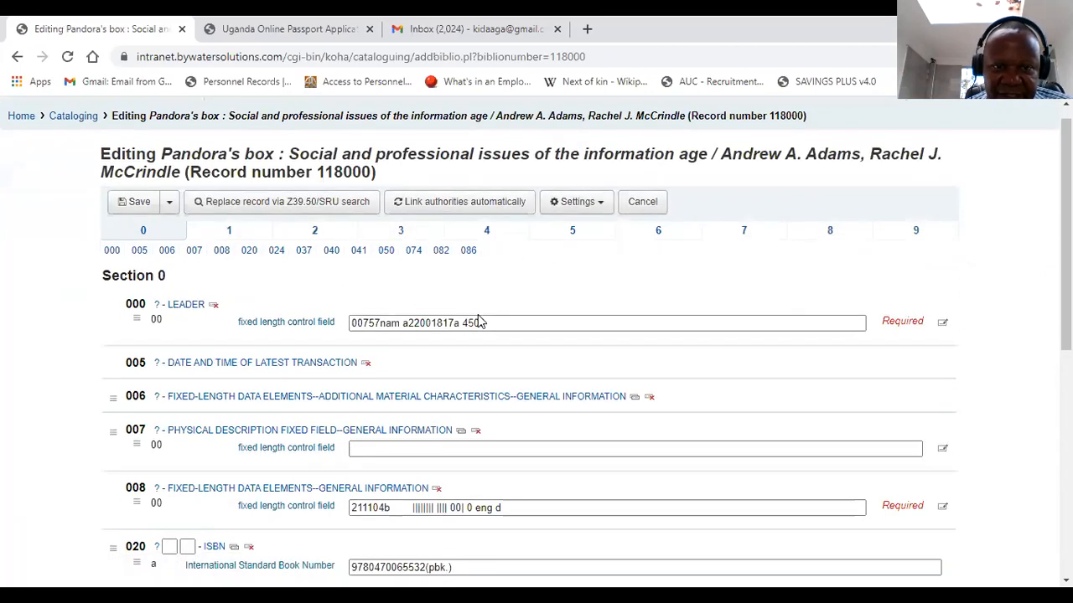
scroll(478, 321, "up", 1)
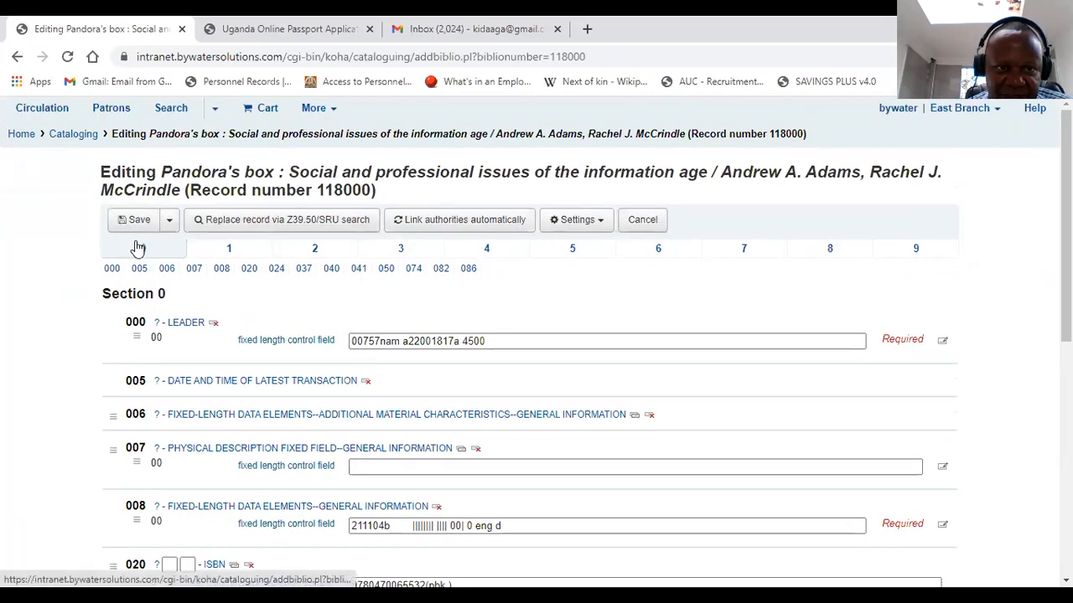
left_click(168, 221)
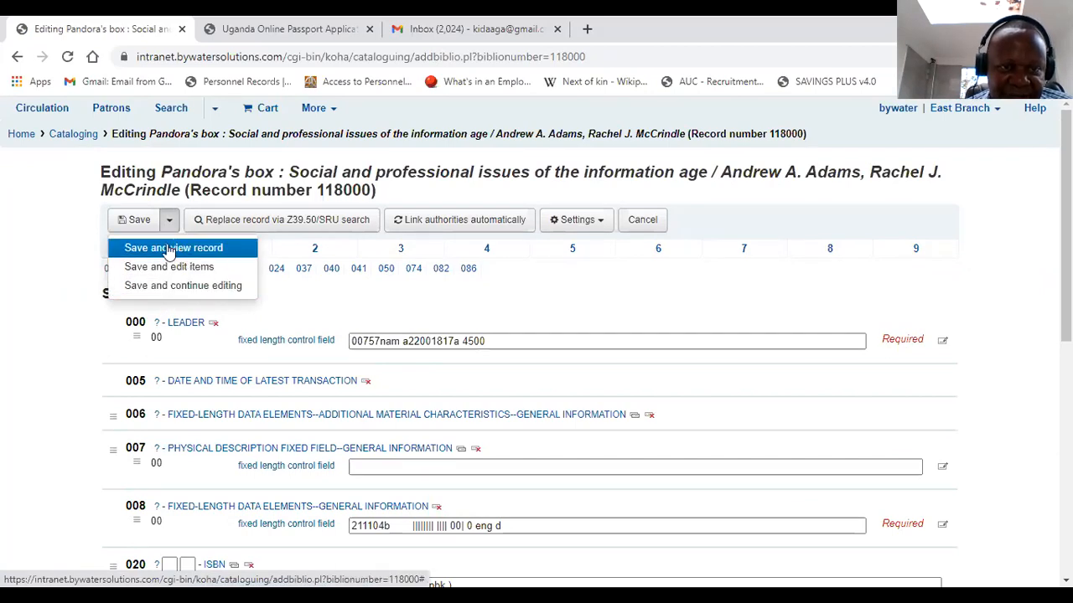
left_click(170, 249)
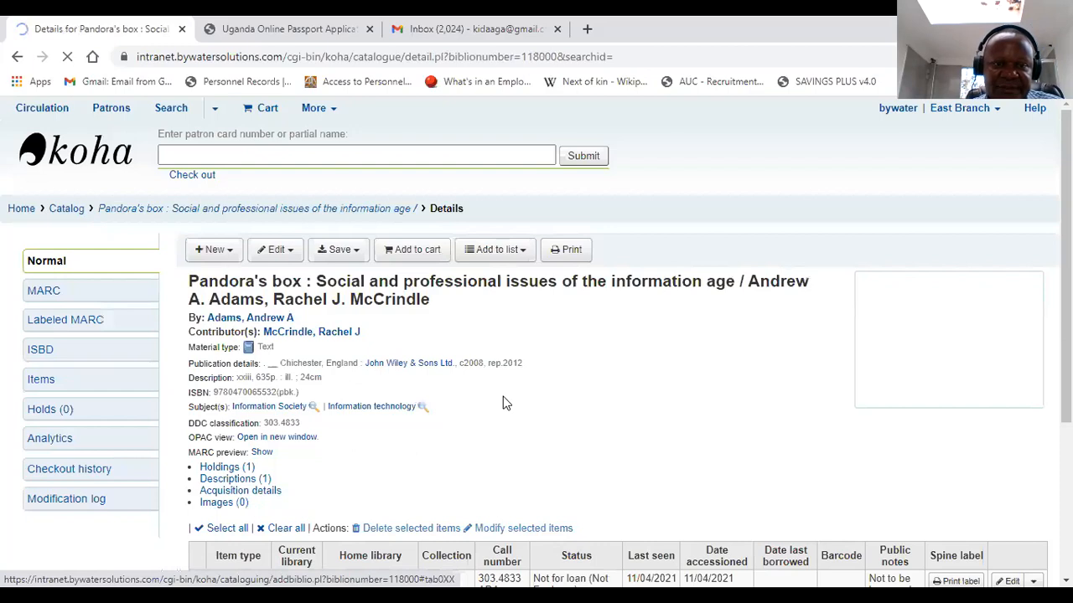
scroll(454, 412, "down", 2)
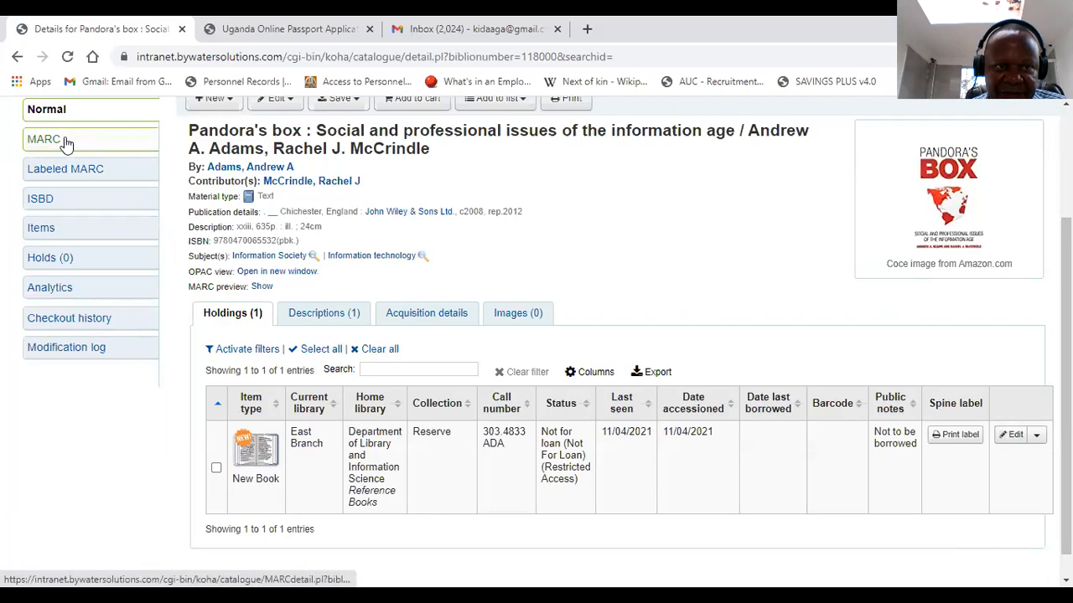
left_click(37, 204)
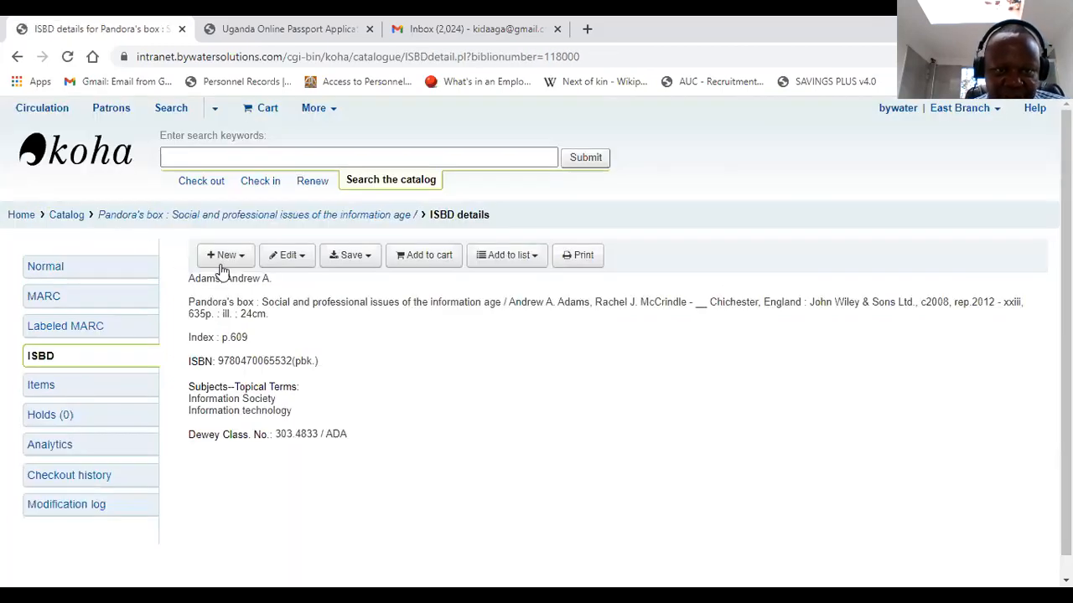
left_click_drag(191, 278, 283, 281)
left_click(245, 299)
left_click_drag(190, 301, 252, 301)
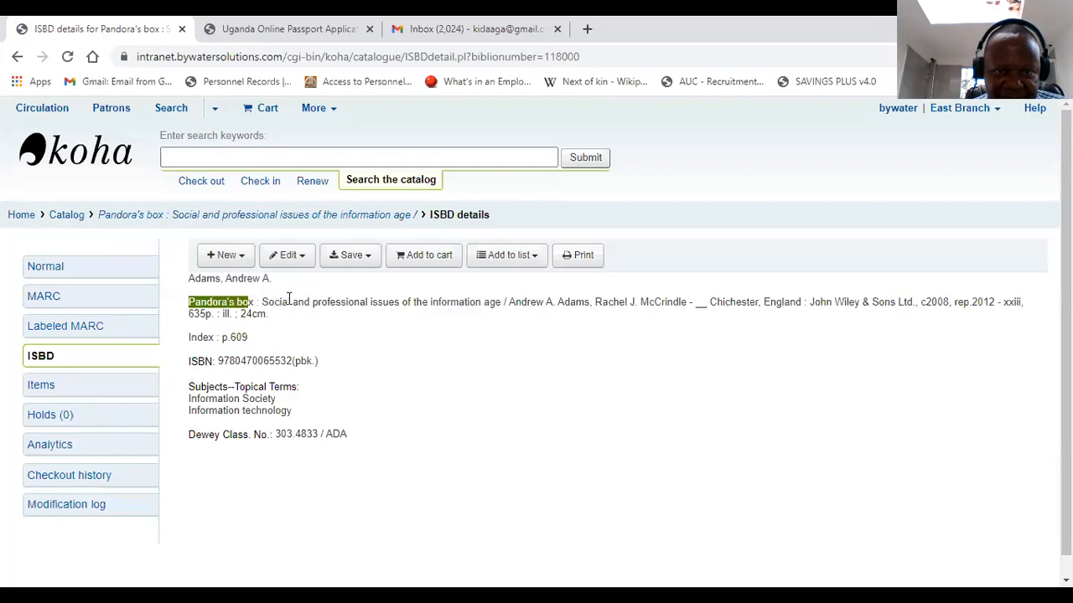
left_click(260, 278)
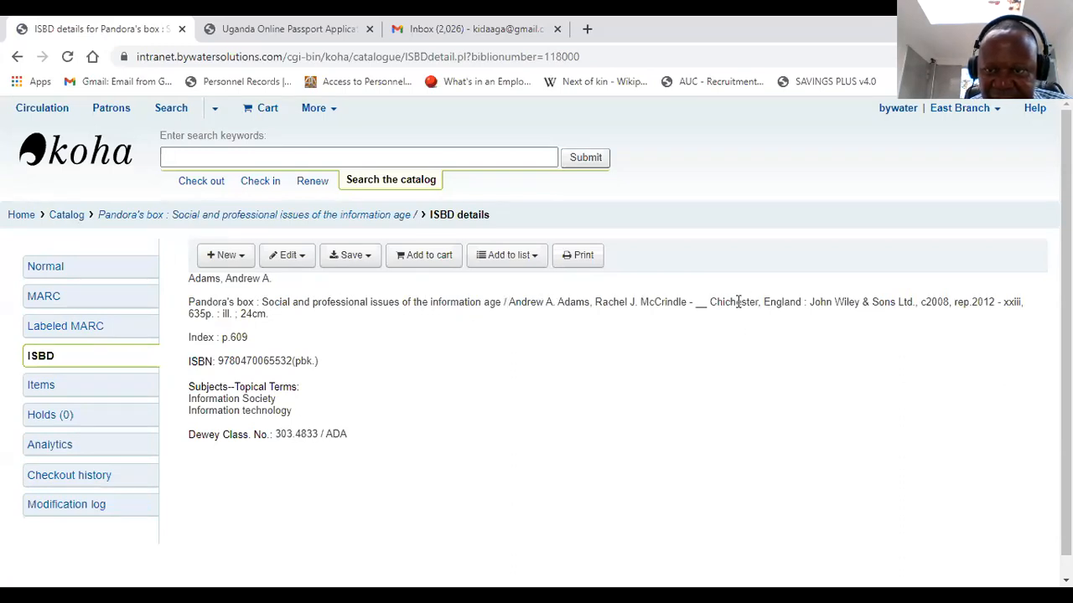
left_click(692, 305)
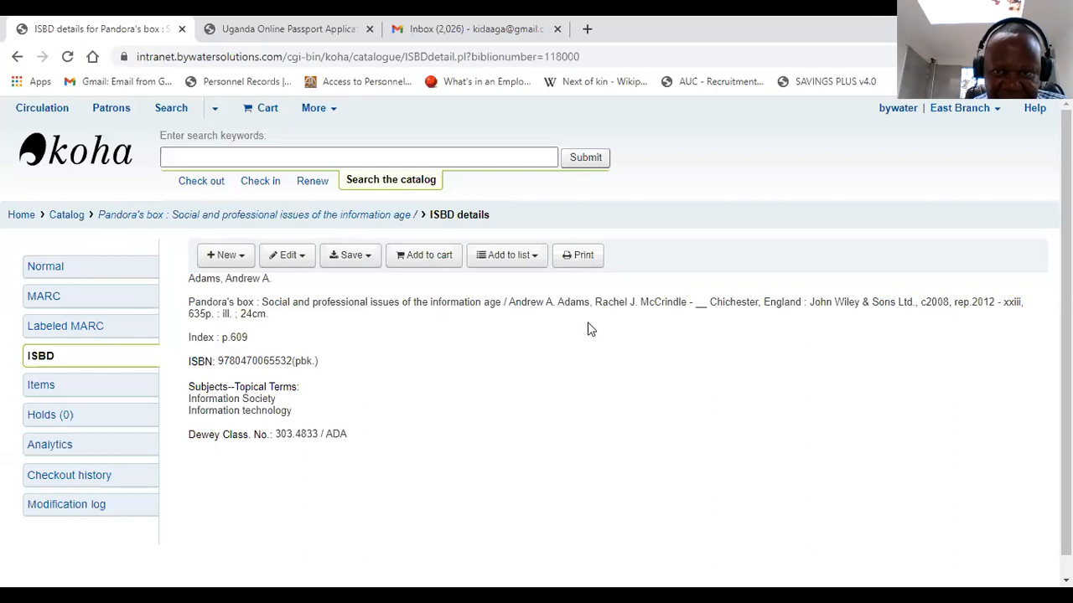
left_click_drag(596, 302, 686, 301)
left_click(424, 361)
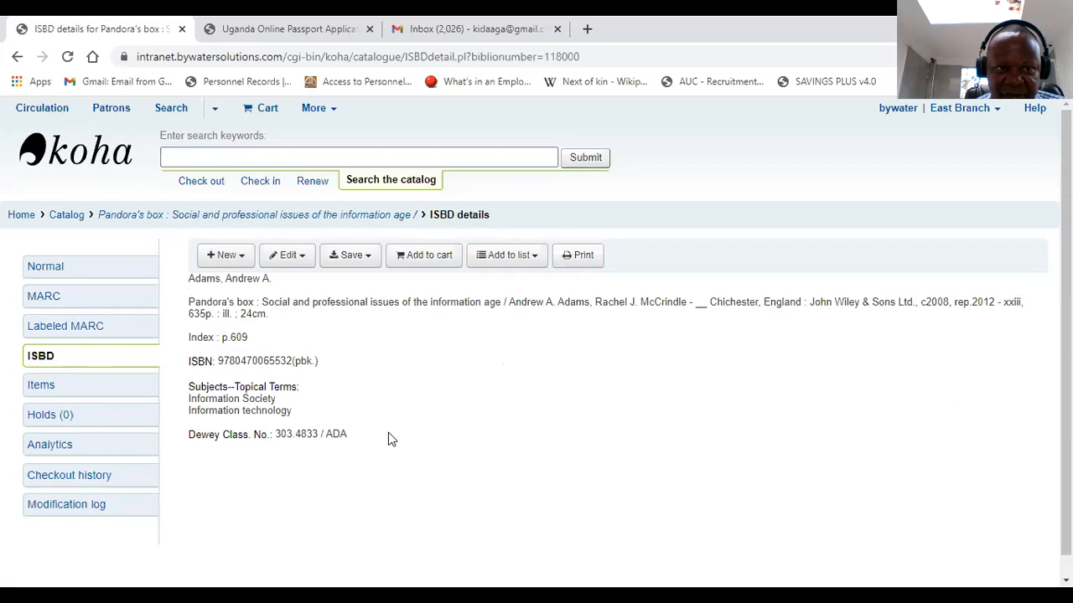
Step: Return to the MARC view and show tabs 1 and 2: author, 245 title and 260 publication
left_click(48, 298)
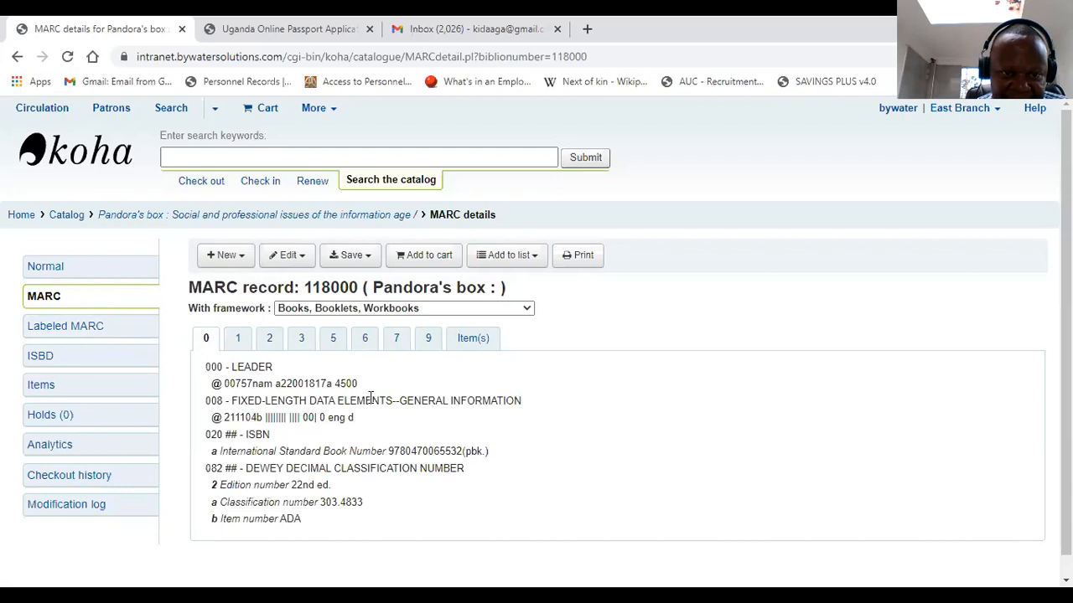
left_click(239, 338)
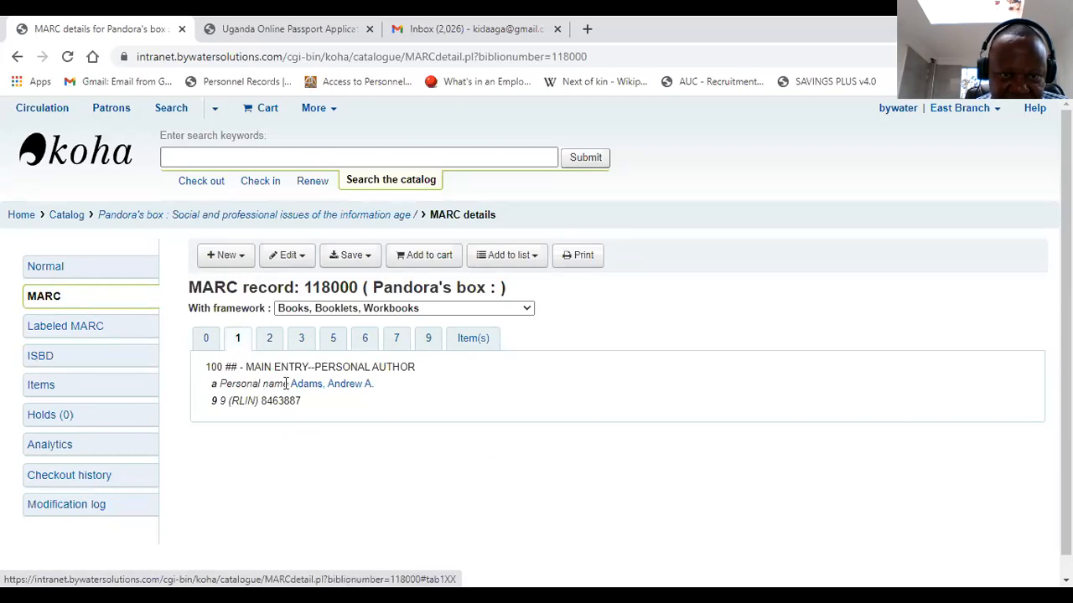
left_click(269, 337)
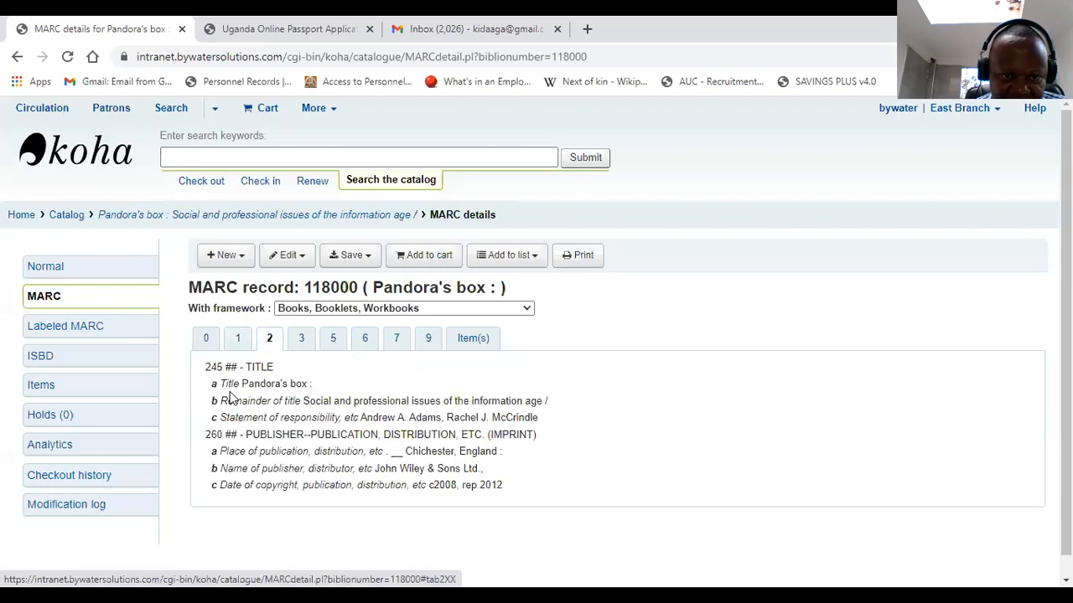
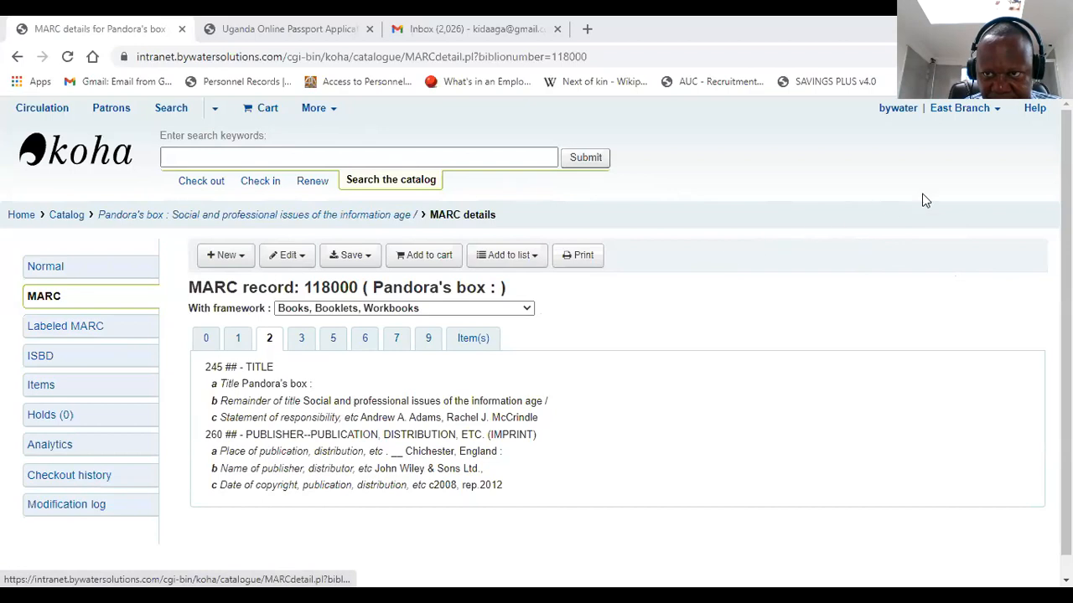
Step: Open the logged-in user's account menu from the Pandora's box MARC details page
left_click(897, 113)
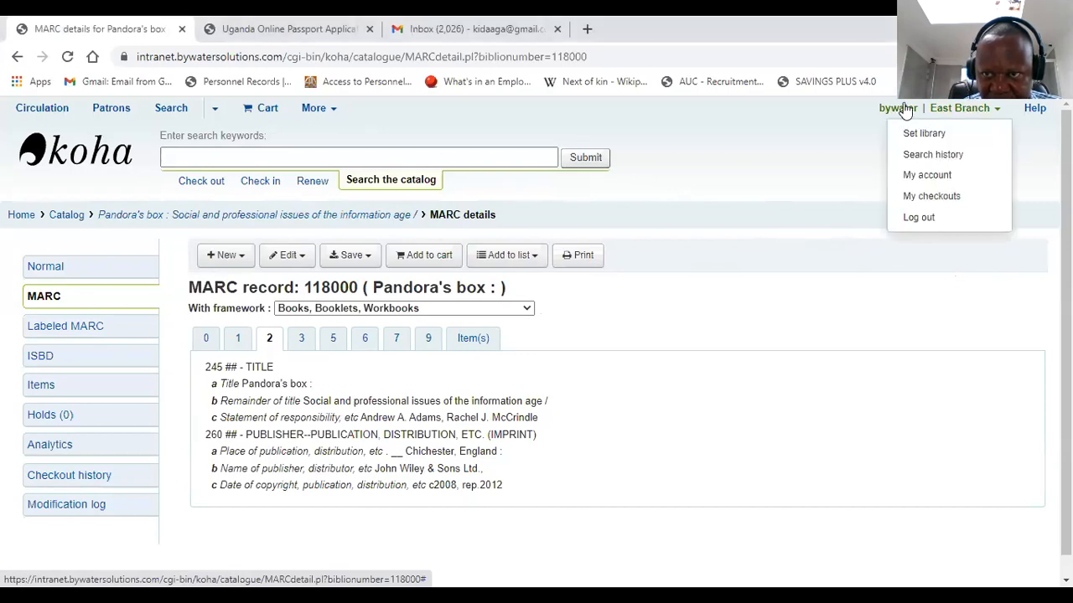
Step: Log out, then sign back in using the saved staff username and the retyped password
left_click(914, 220)
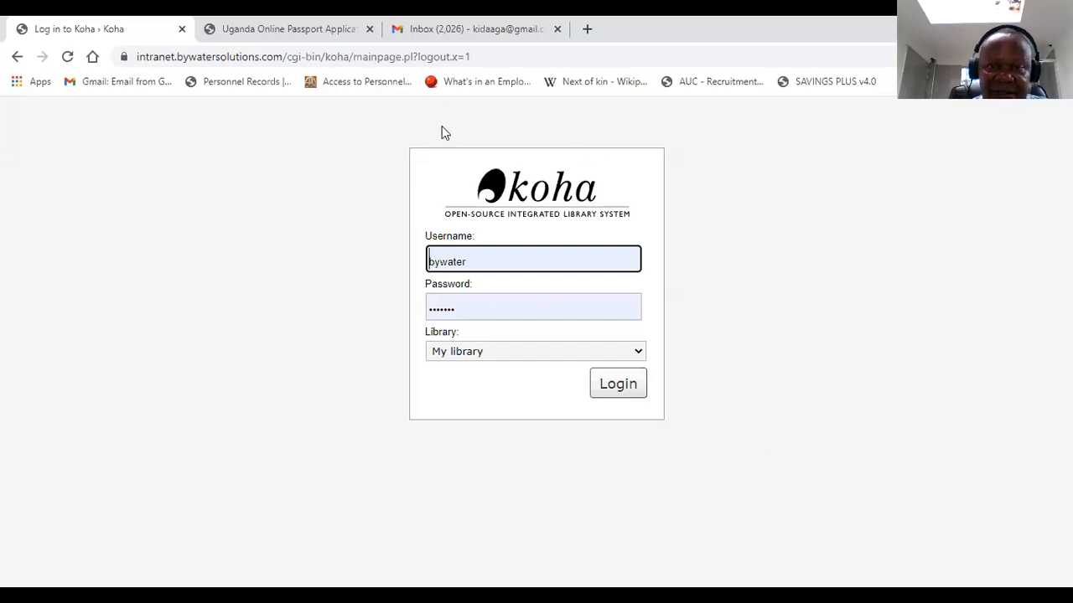
left_click(485, 260)
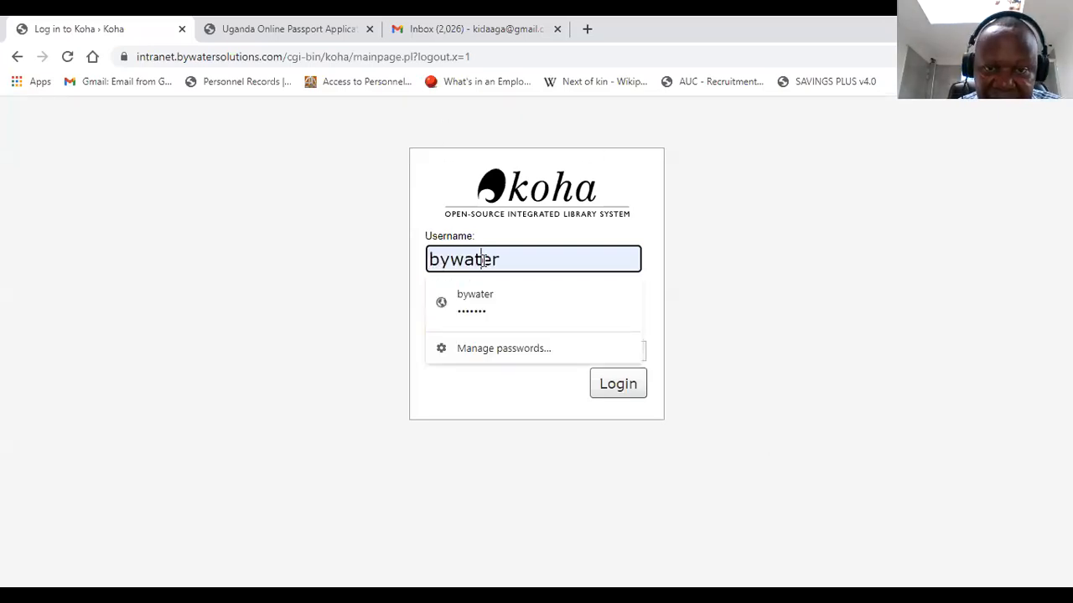
left_click(475, 310)
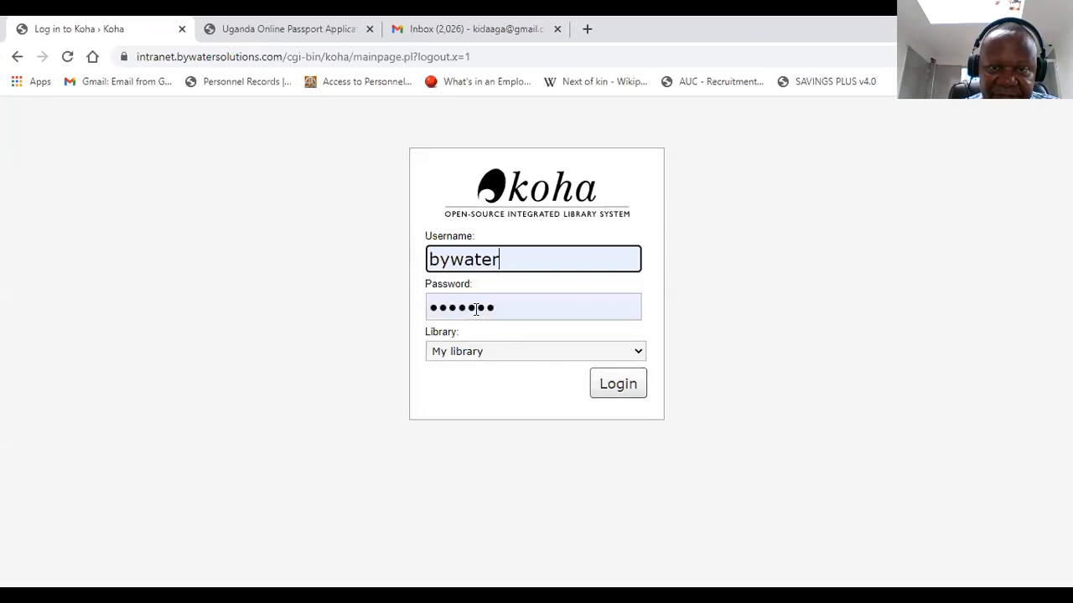
left_click_drag(506, 308, 401, 314)
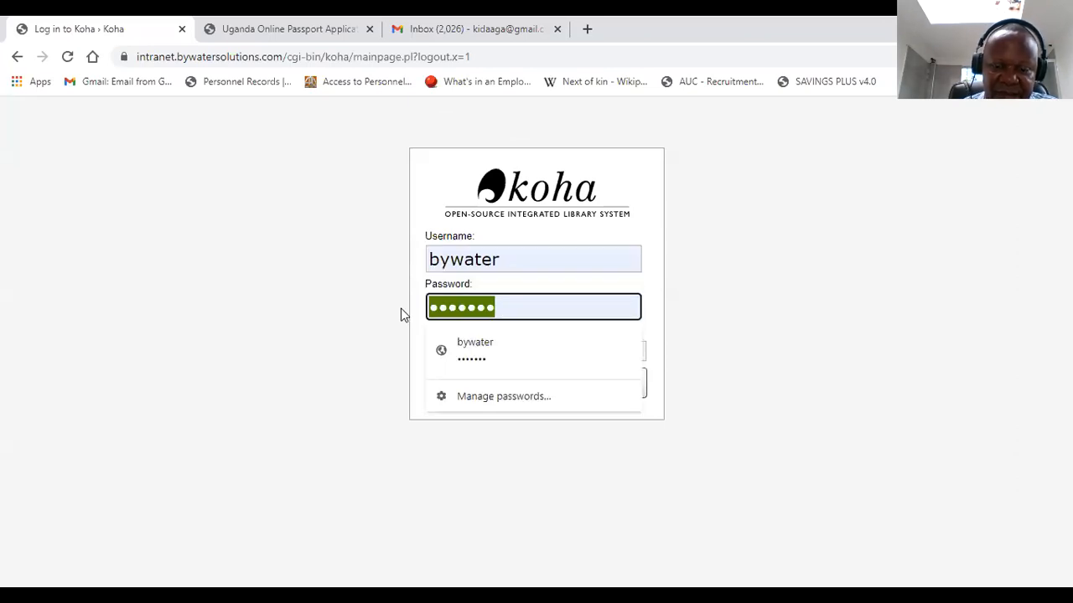
type("bywater")
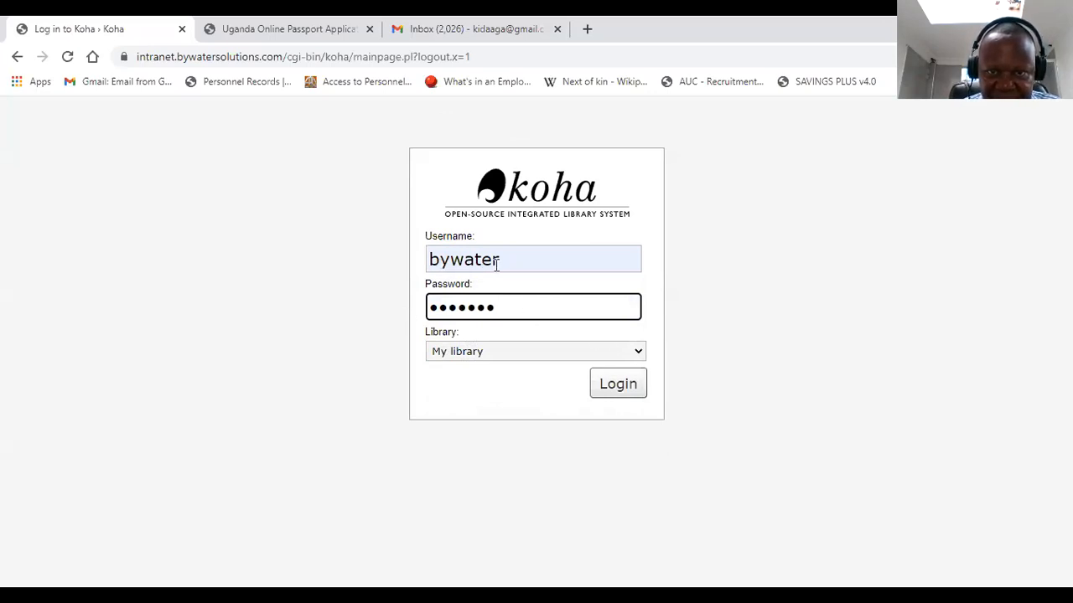
left_click(627, 384)
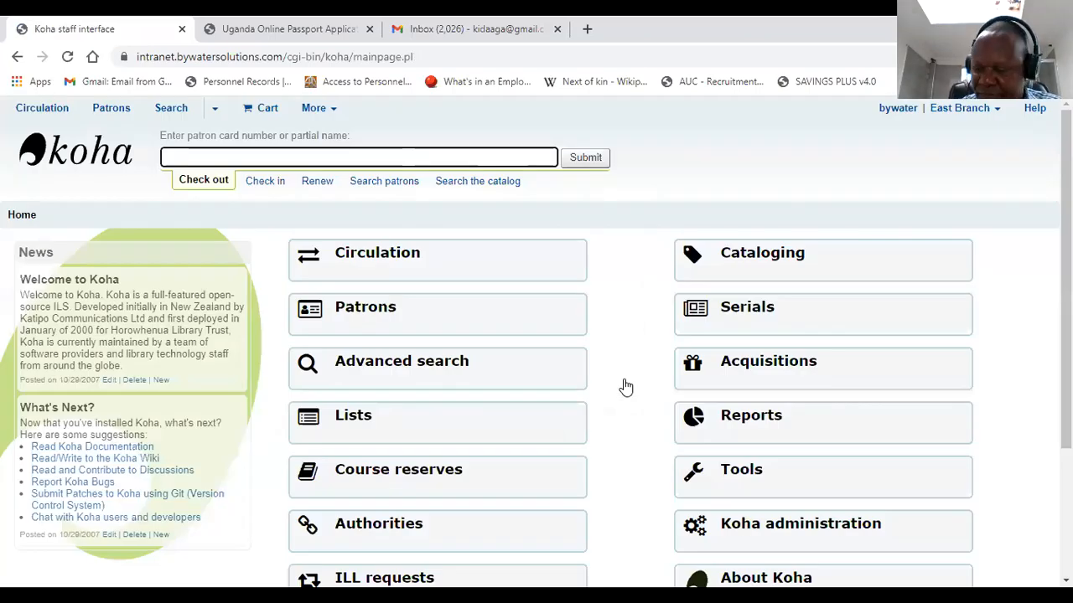
Step: Go to Cataloging and list the frameworks available under New from Z39.50/SRU
left_click(791, 259)
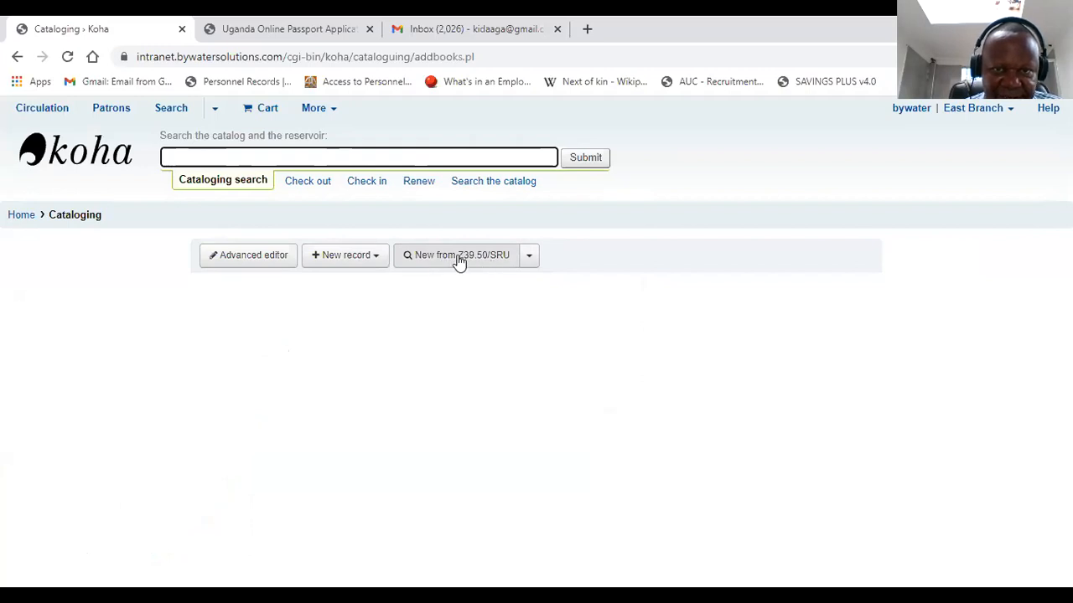
left_click(530, 261)
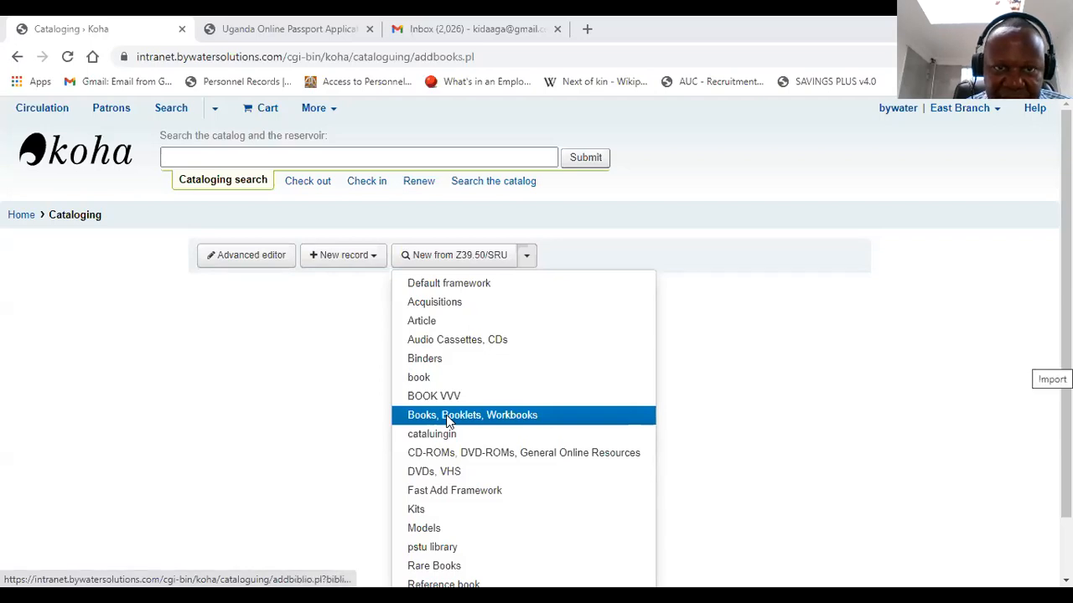
Step: Start the imported record in the Books, Booklets, Workbooks framework and review Section 0
left_click(448, 421)
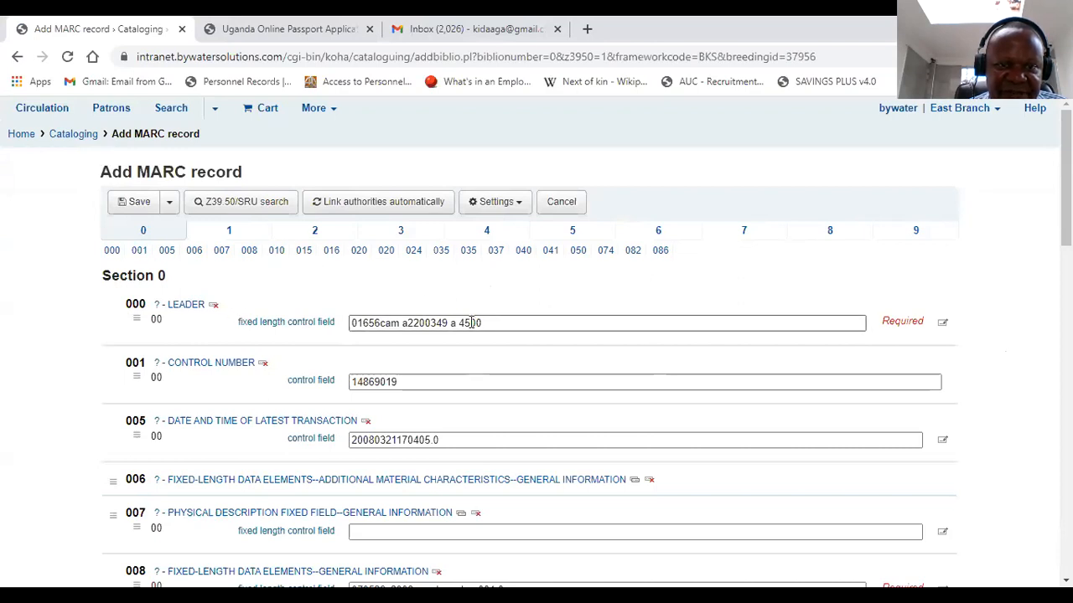
scroll(494, 363, "down", 1)
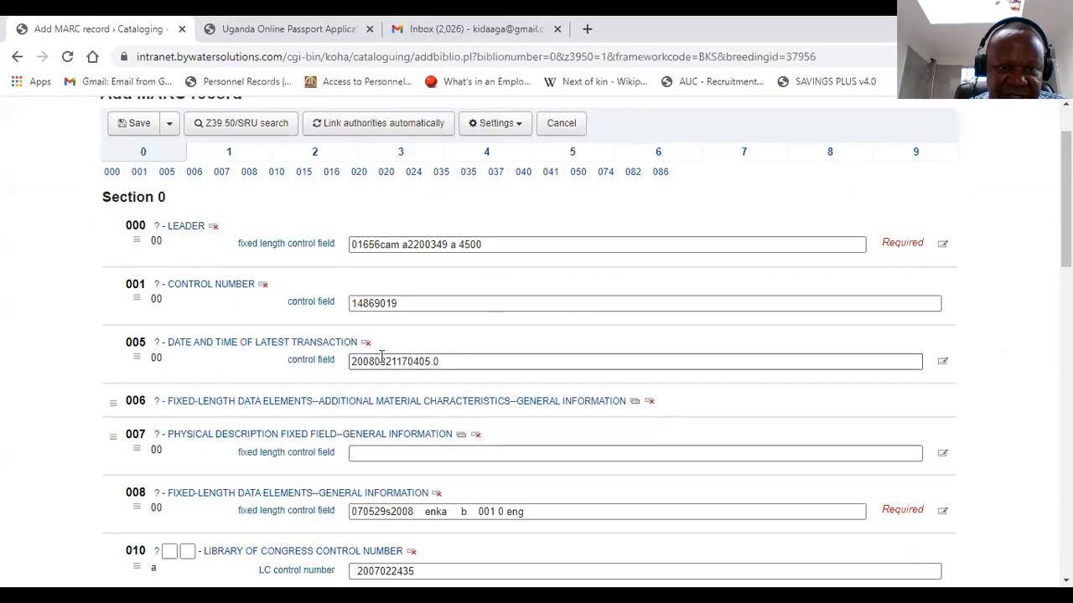
scroll(412, 373, "down", 2)
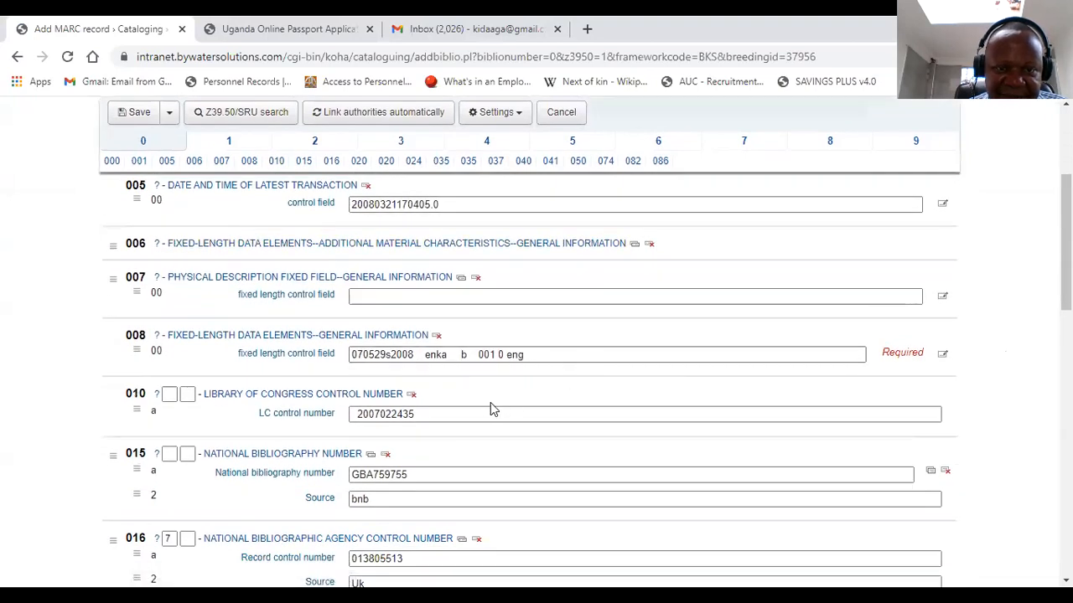
scroll(486, 407, "down", 1)
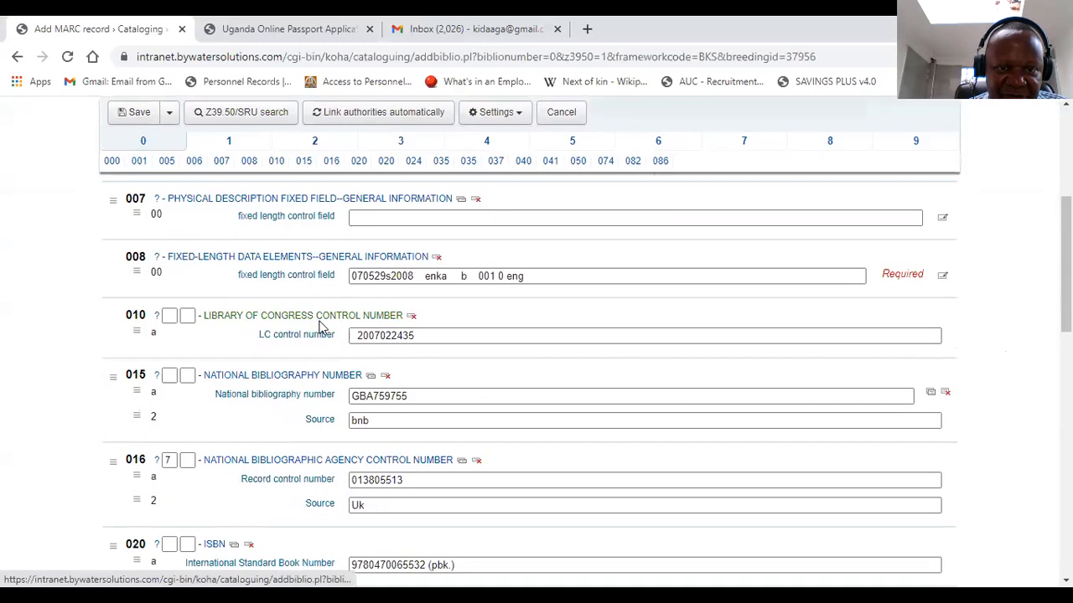
Step: Inspect the LC control number, national bibliography number and 016 Source fields
left_click(422, 335)
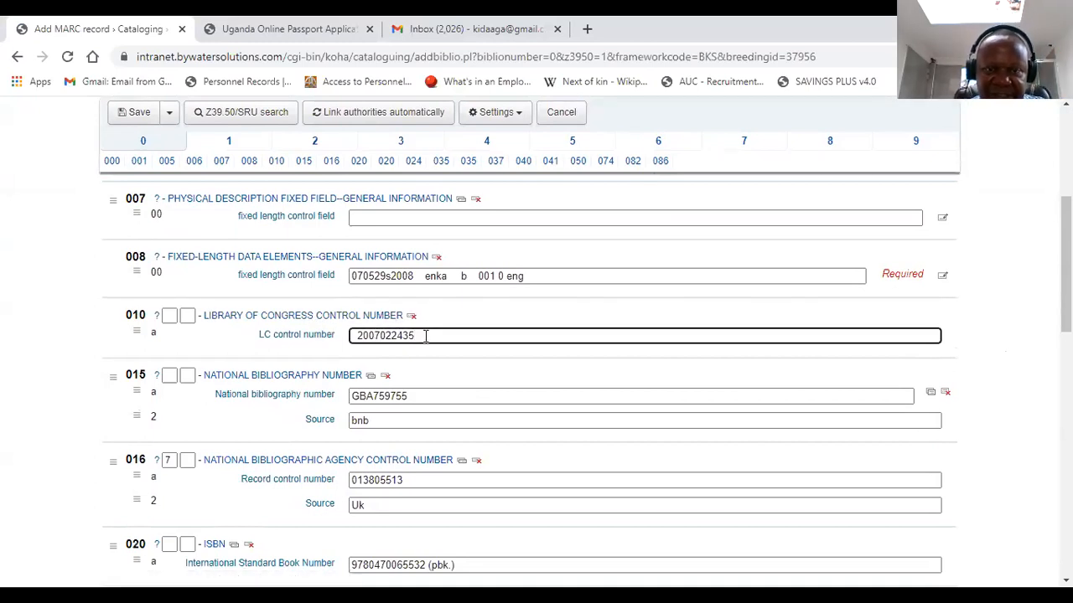
scroll(494, 372, "down", 2)
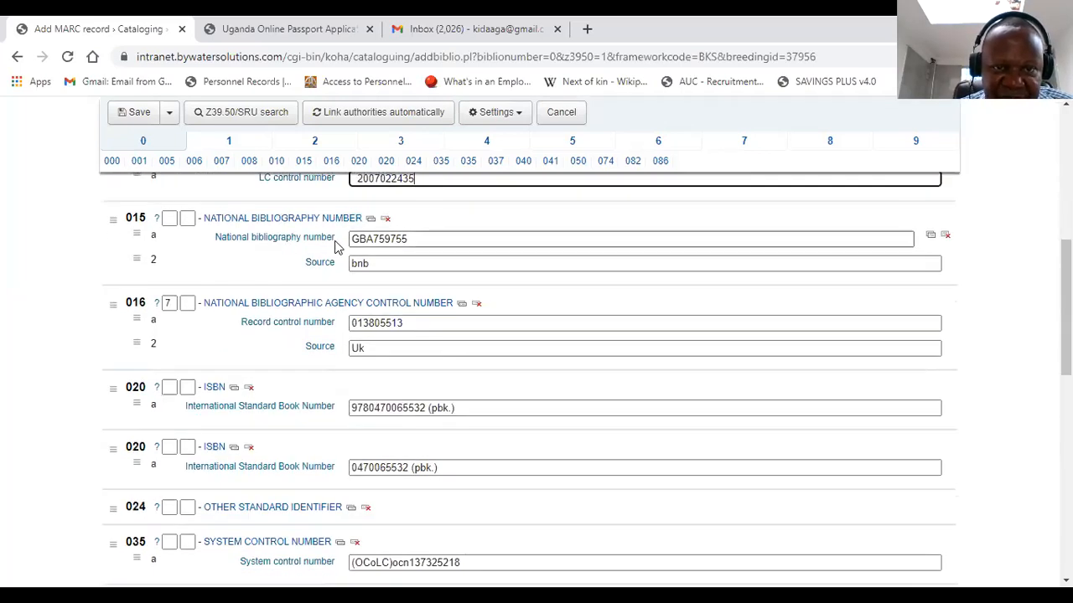
scroll(417, 239, "up", 1)
left_click(419, 313)
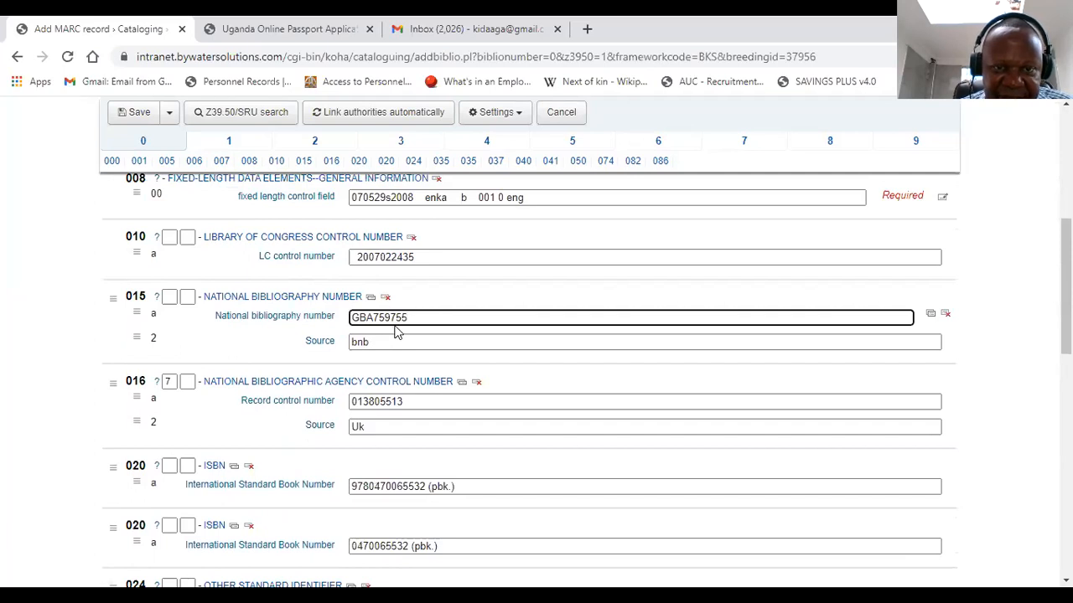
left_click_drag(419, 317, 346, 327)
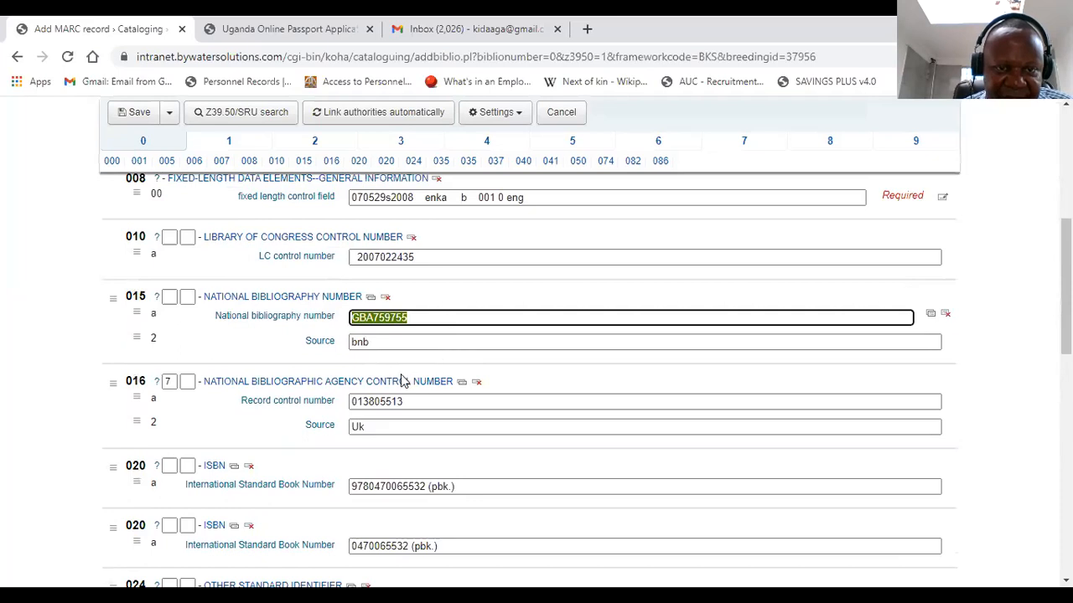
scroll(411, 387, "down", 1)
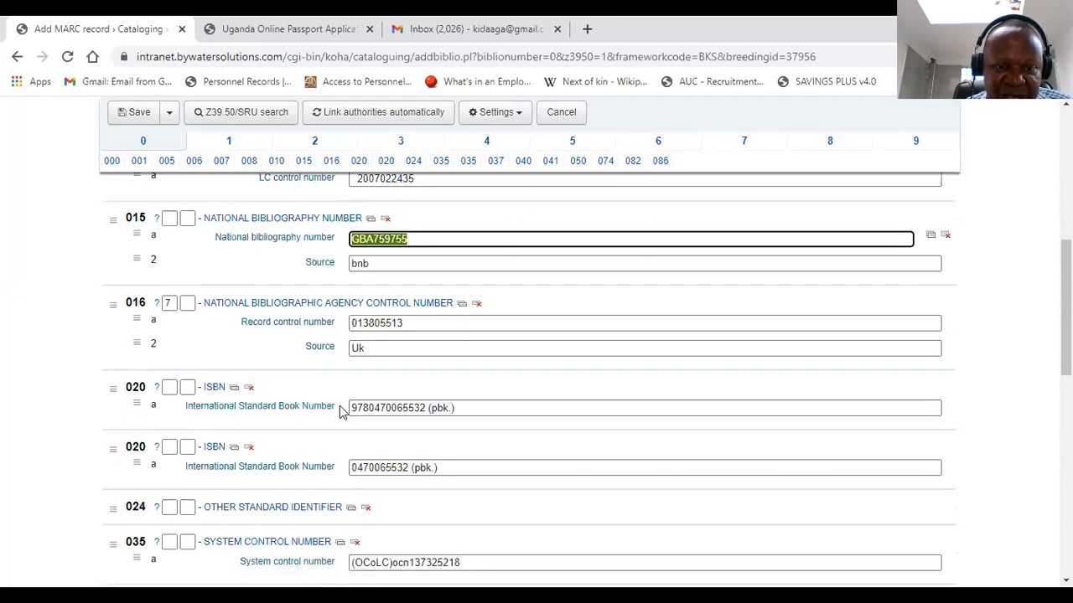
left_click(444, 346)
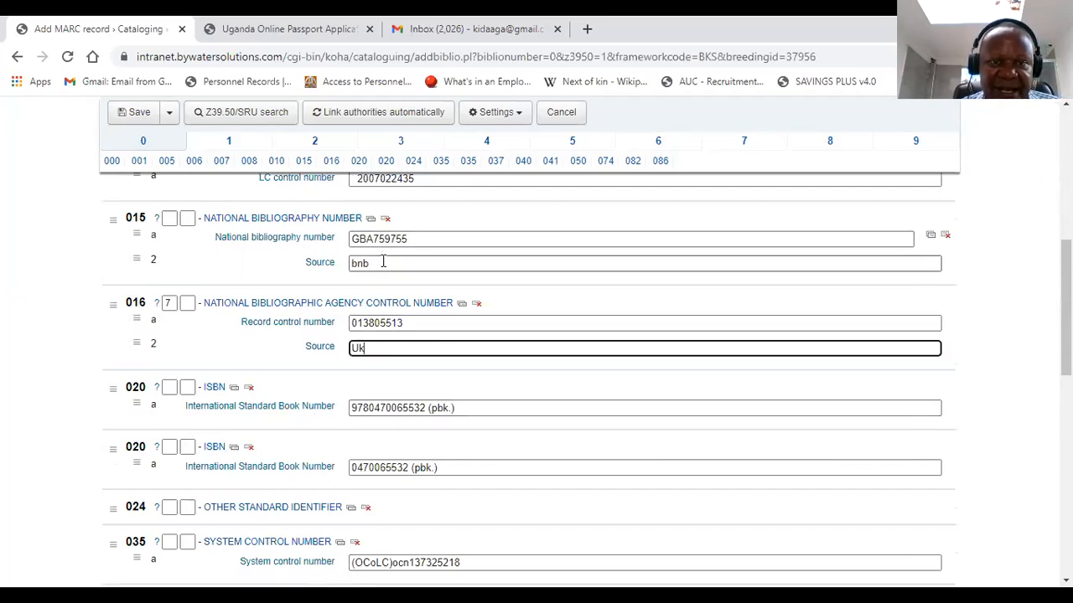
scroll(486, 360, "up", 1)
scroll(489, 368, "up", 5)
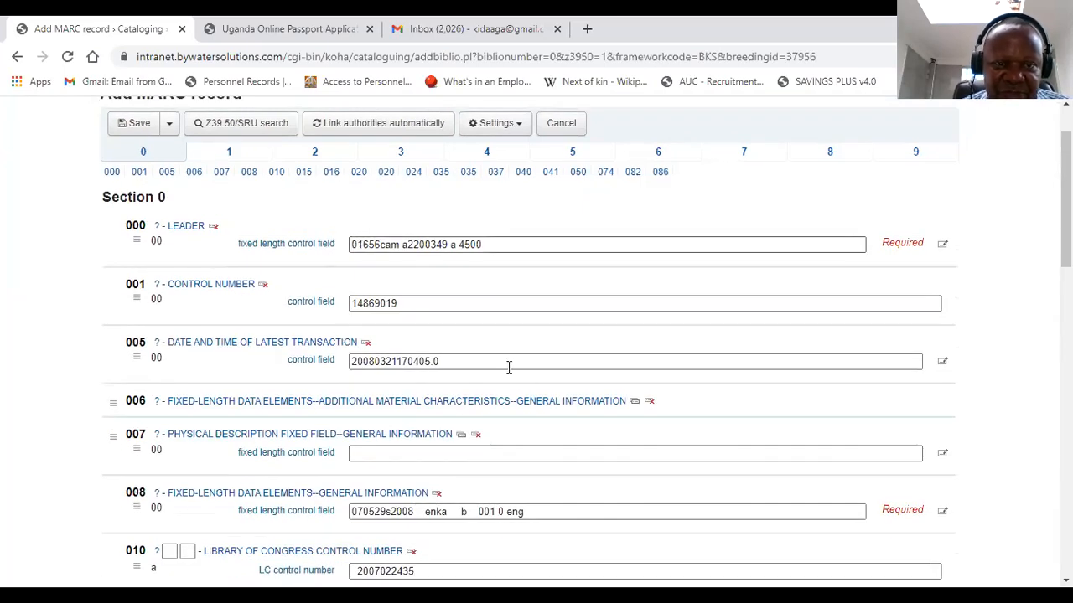
scroll(508, 398, "down", 2)
scroll(509, 398, "down", 1)
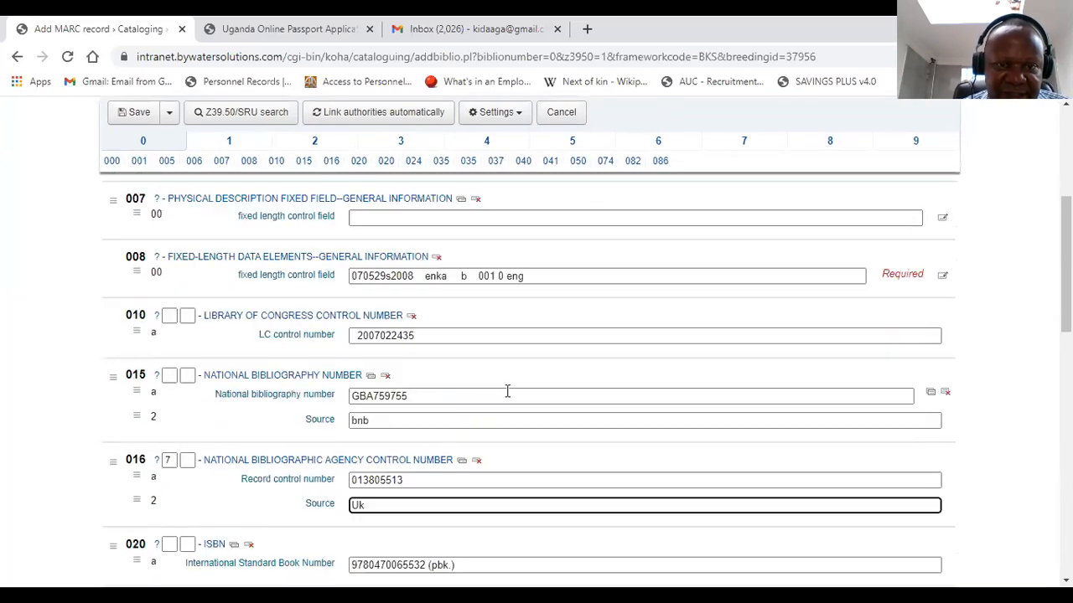
left_click_drag(435, 336, 331, 353)
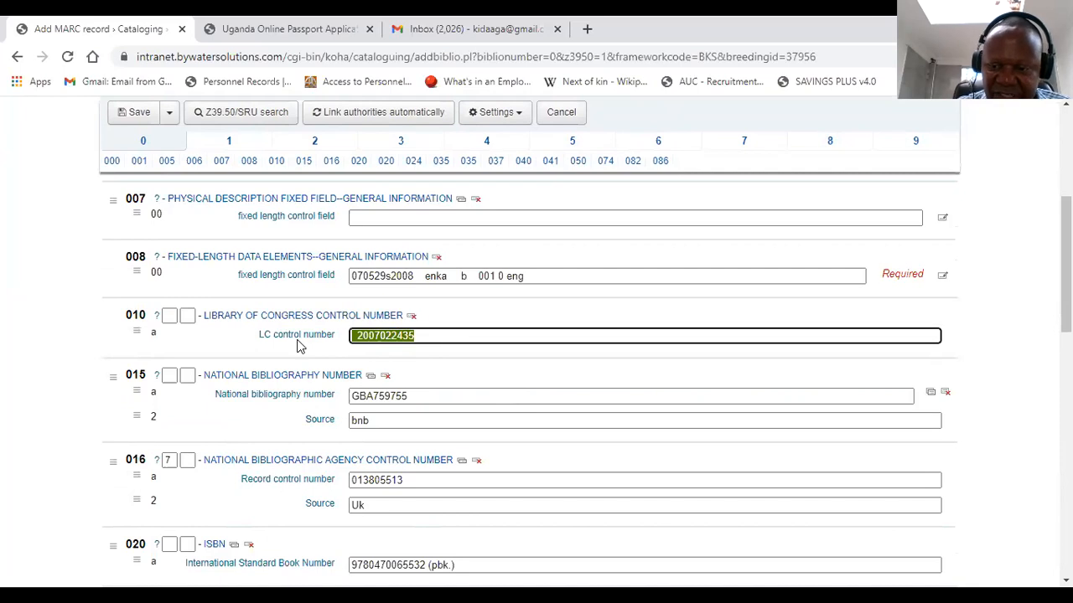
key("BackSpace")
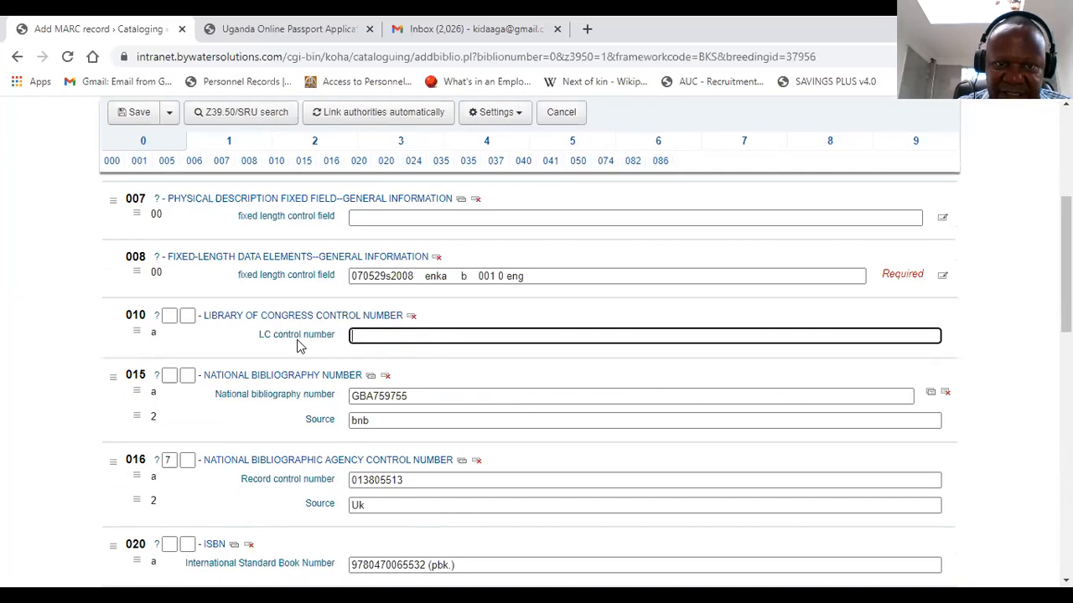
Step: Check the Section 1 field 100 author name and the dates 1969-
left_click(230, 142)
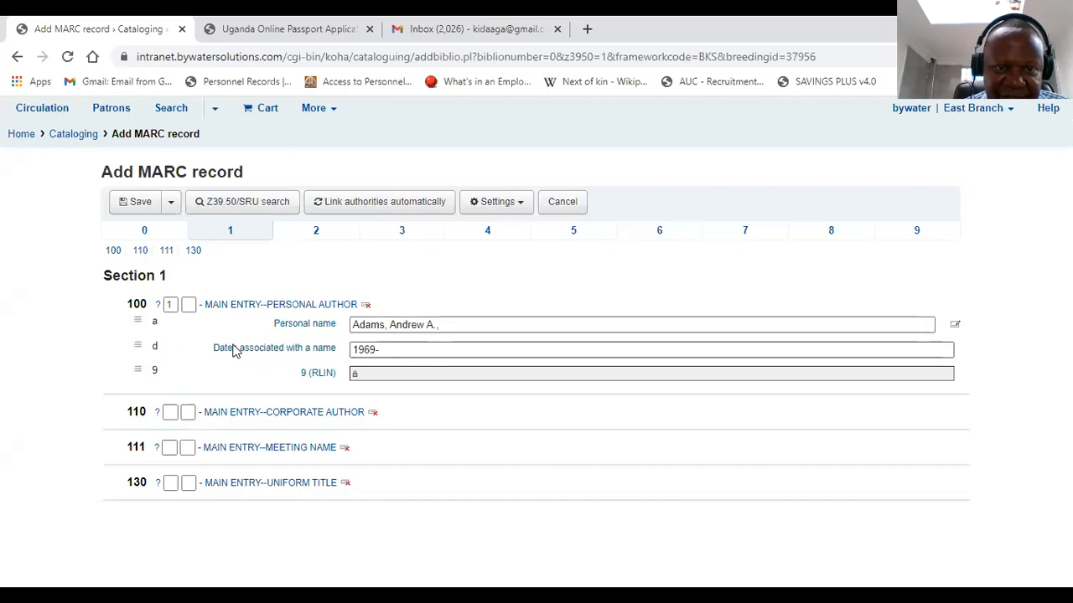
left_click_drag(387, 349, 344, 352)
left_click(387, 351)
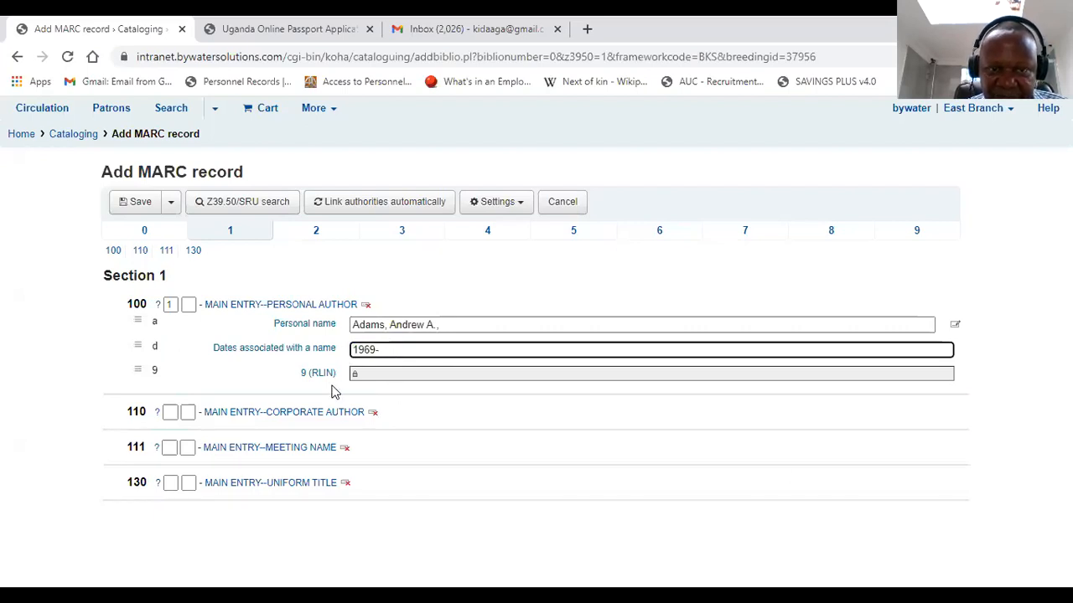
left_click(661, 526)
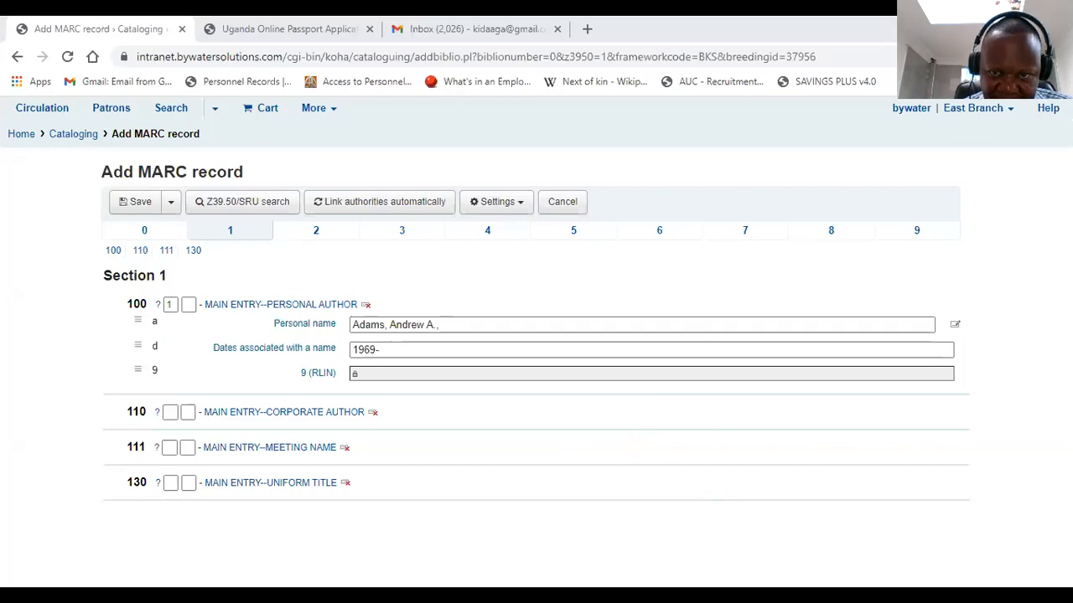
Step: Abandon the draft record, try the Z39.50/SRU search form, and return to Cataloging's New from Z39.50/SRU
left_click(568, 208)
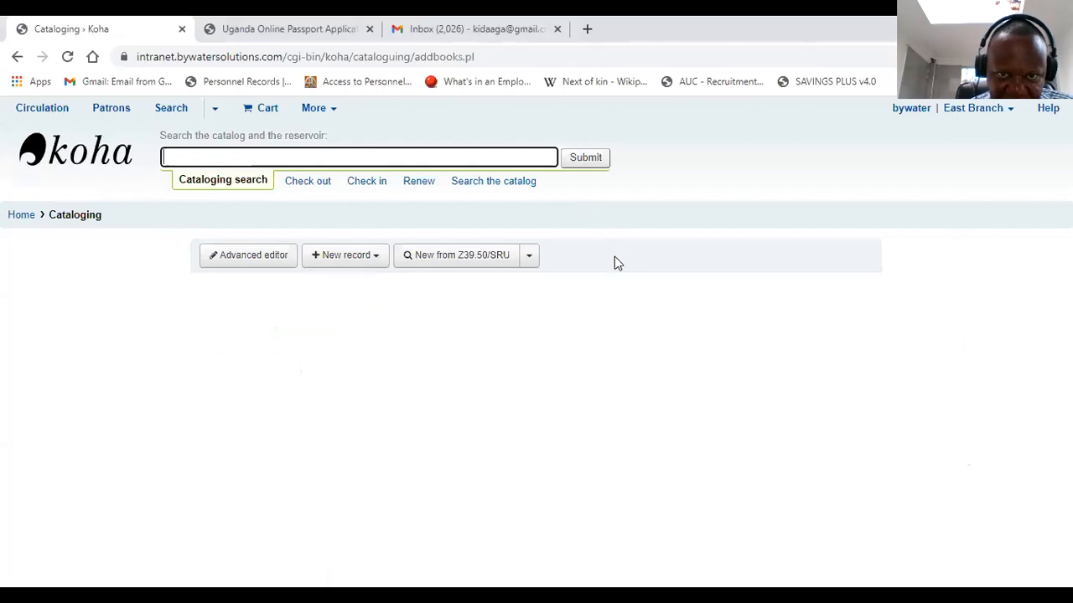
left_click(491, 262)
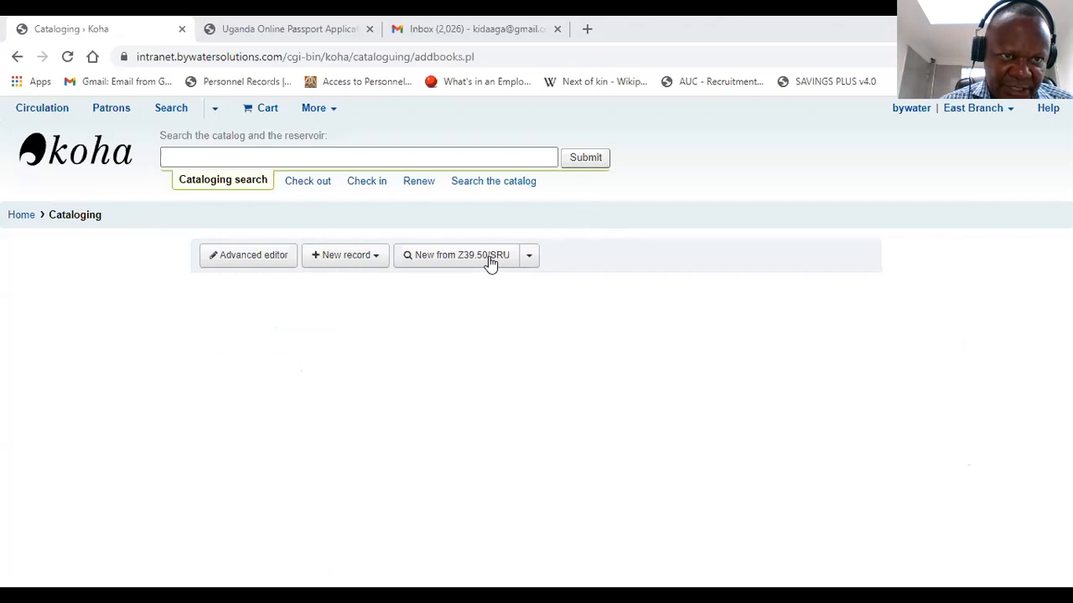
left_click(187, 191)
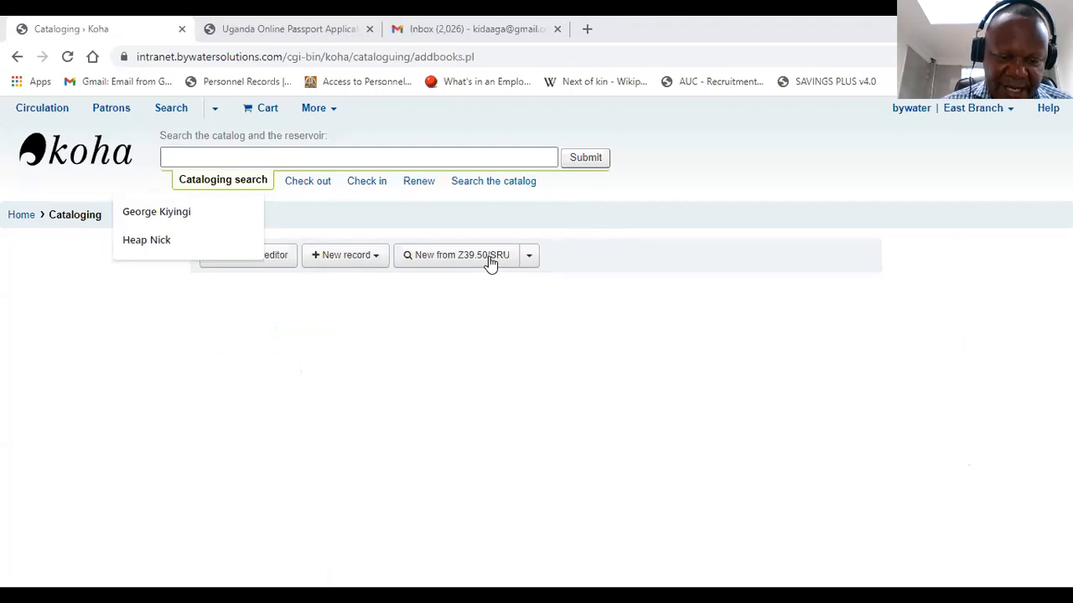
key("Escape")
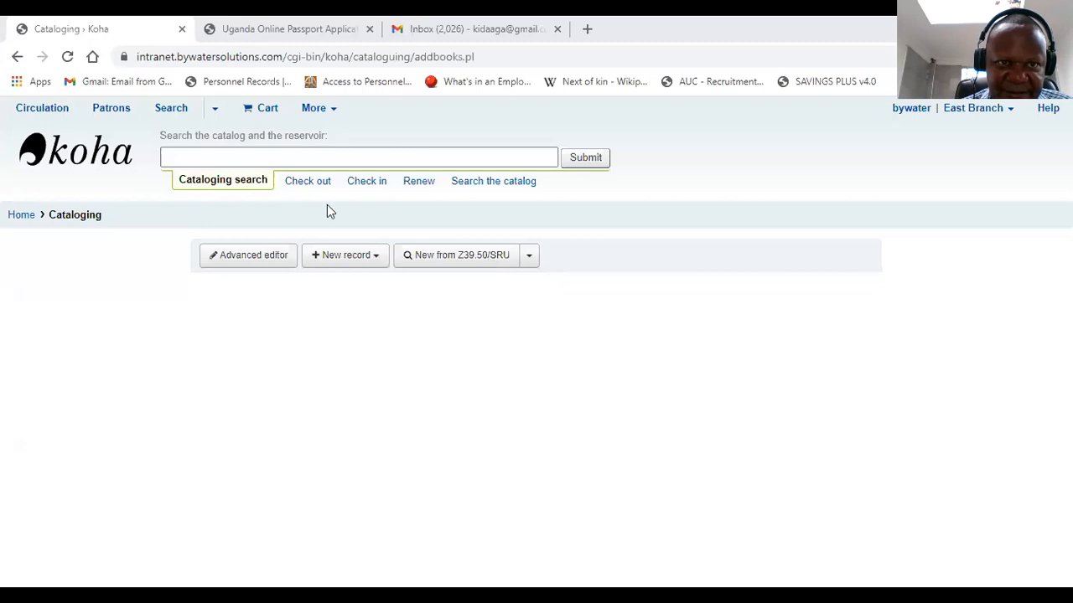
left_click(455, 258)
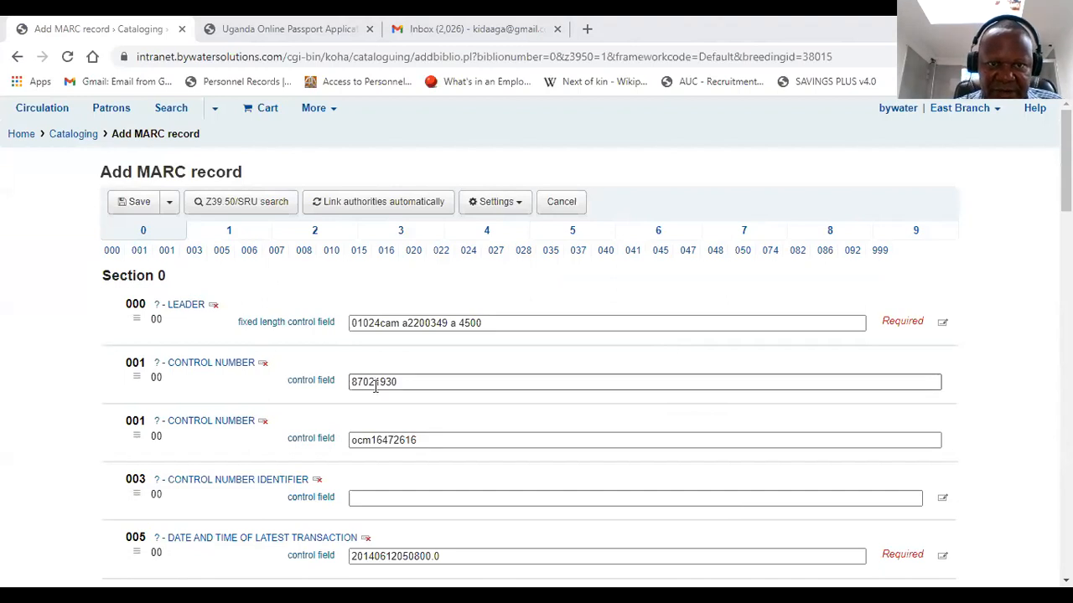
scroll(389, 388, "down", 1)
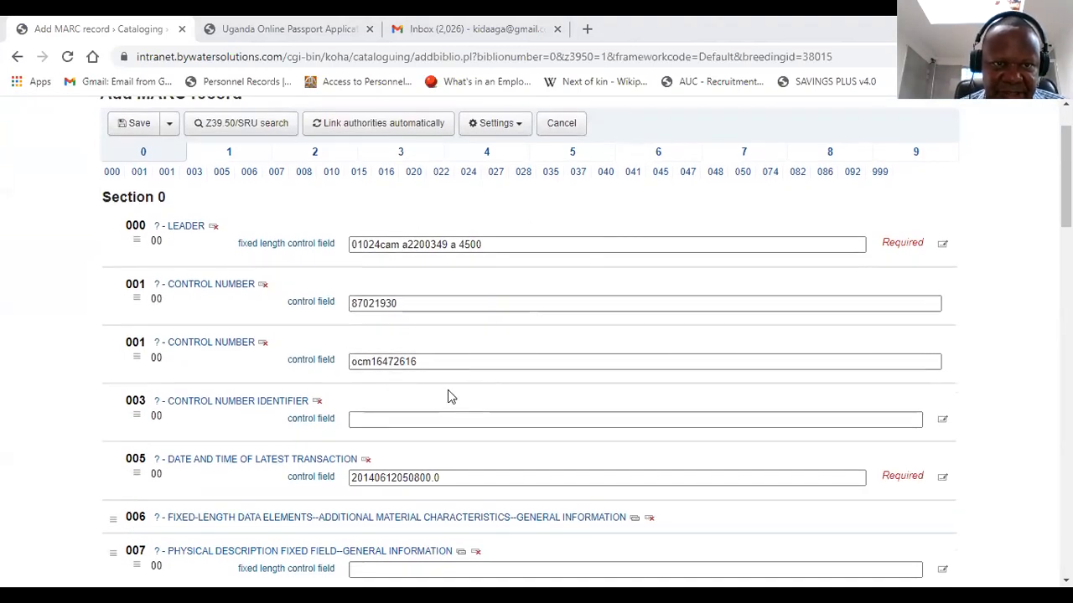
scroll(242, 292, "down", 3)
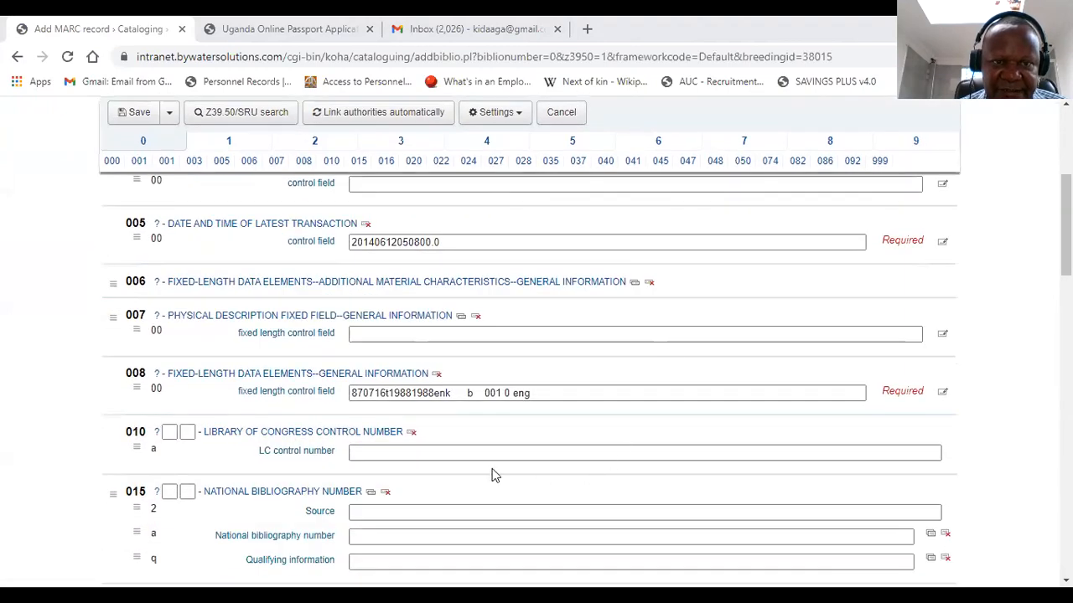
scroll(444, 461, "up", 3)
scroll(263, 277, "up", 1)
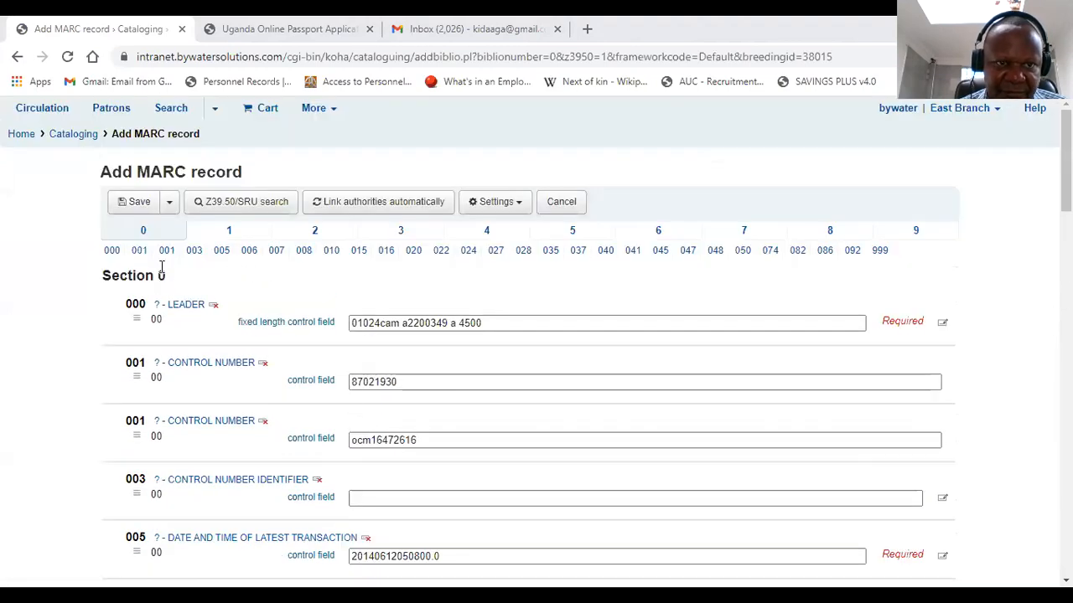
scroll(360, 424, "down", 2)
scroll(361, 423, "down", 3)
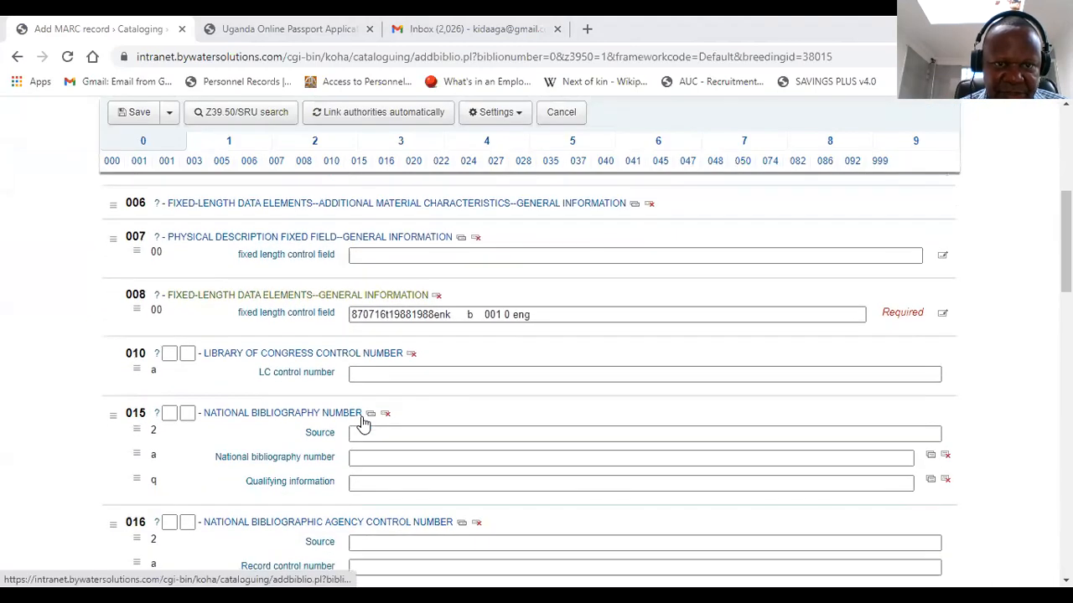
scroll(362, 423, "down", 1)
scroll(362, 424, "down", 1)
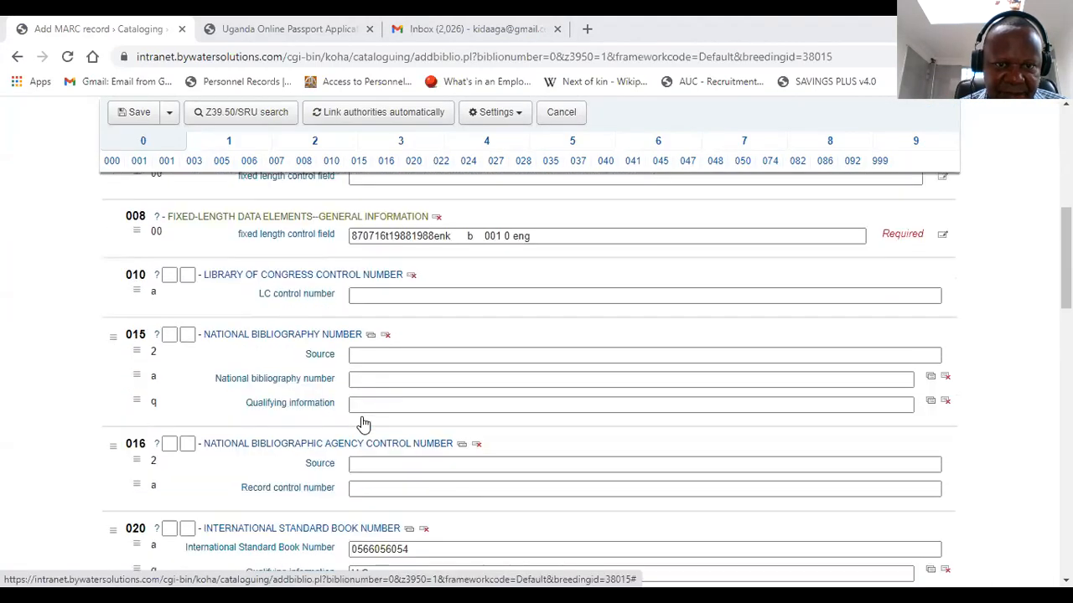
scroll(362, 423, "up", 1)
scroll(362, 423, "down", 4)
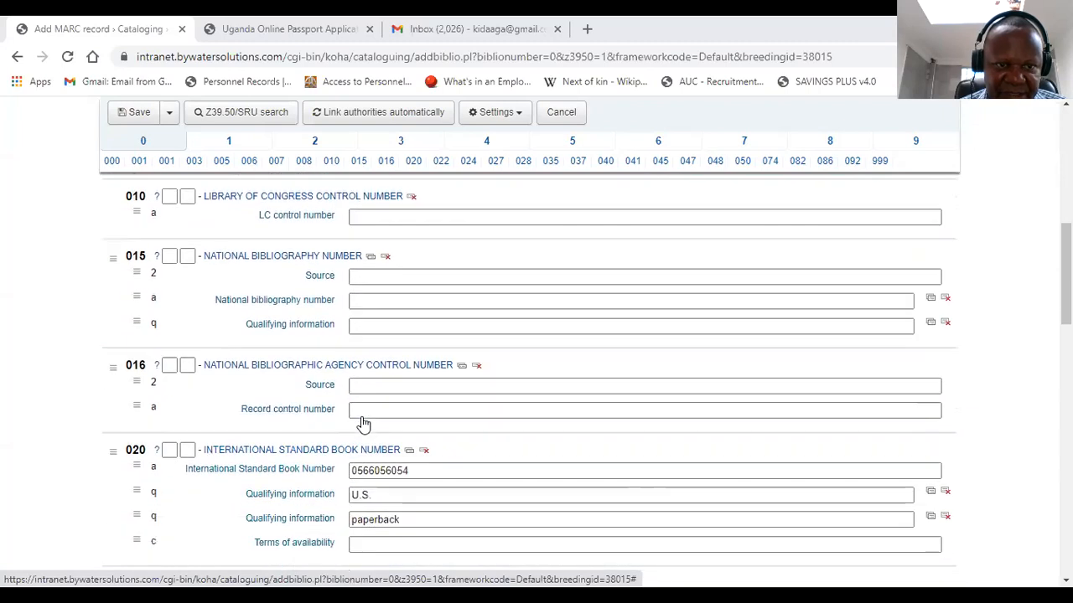
left_click(400, 313)
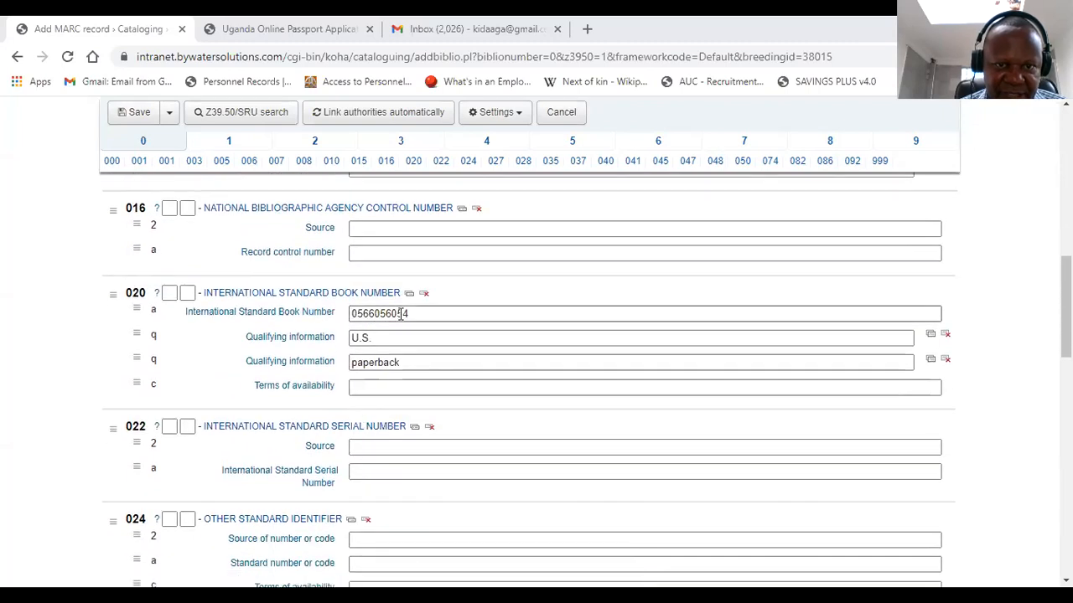
scroll(395, 338, "up", 6)
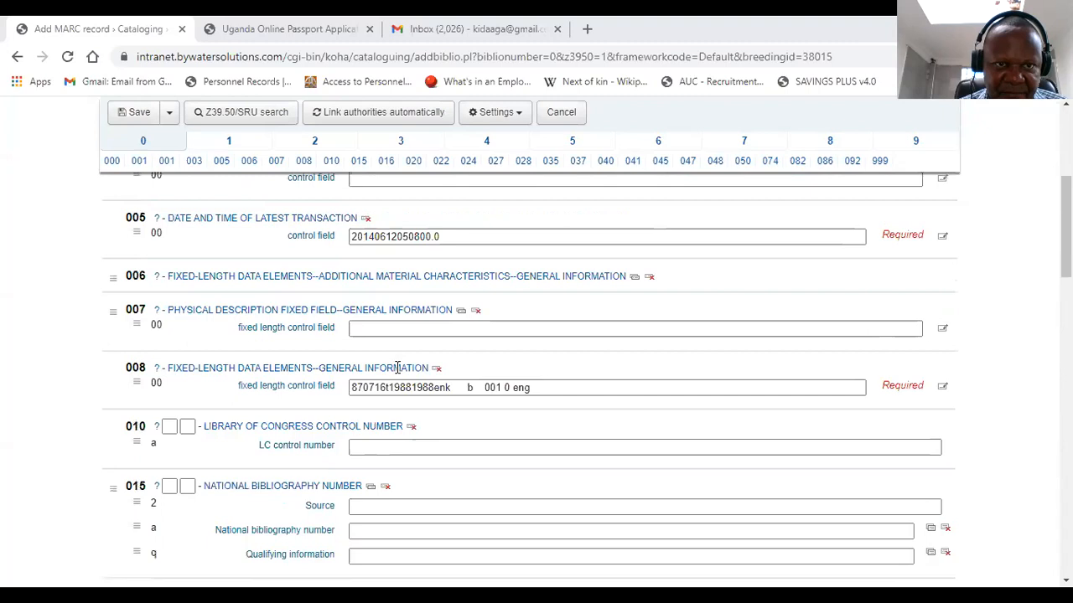
scroll(398, 367, "down", 9)
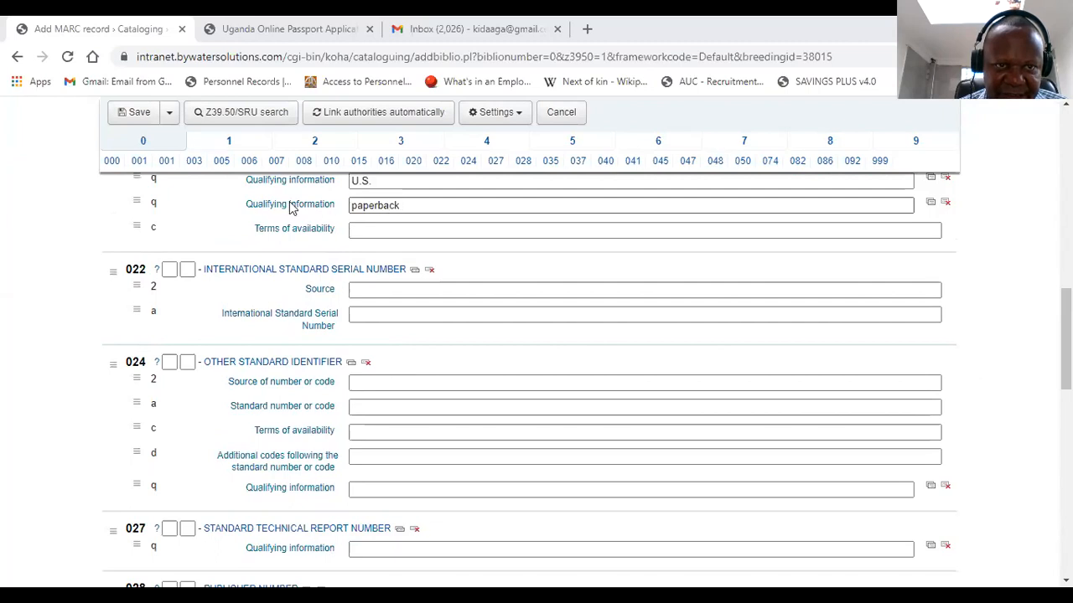
Step: Replace the second 020 qualifier 'paperback' with '(pbk.)' and move to Section 1
left_click(407, 202)
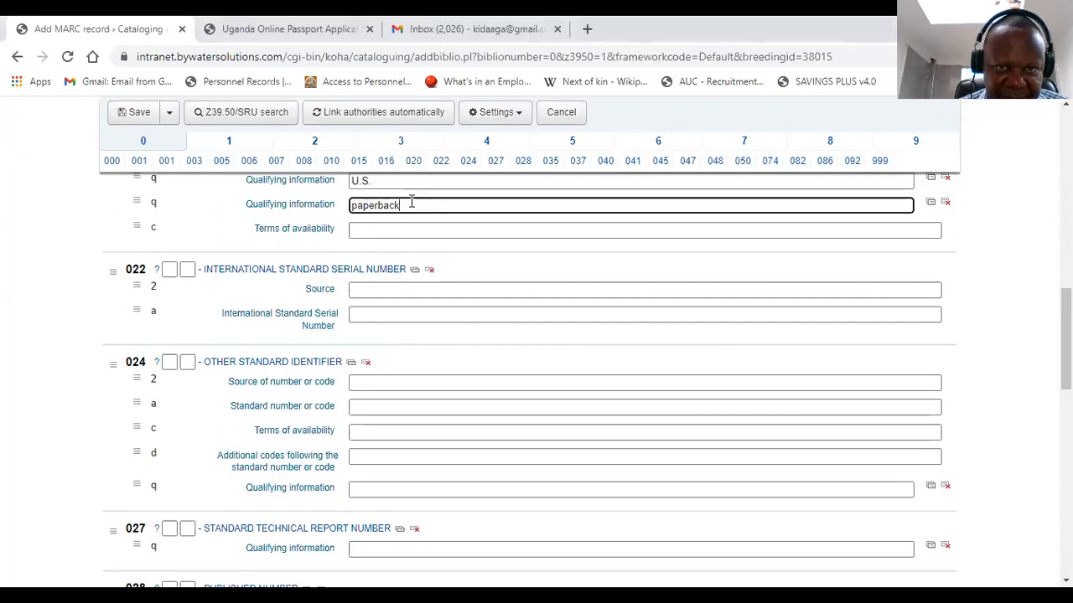
left_click_drag(411, 202, 325, 211)
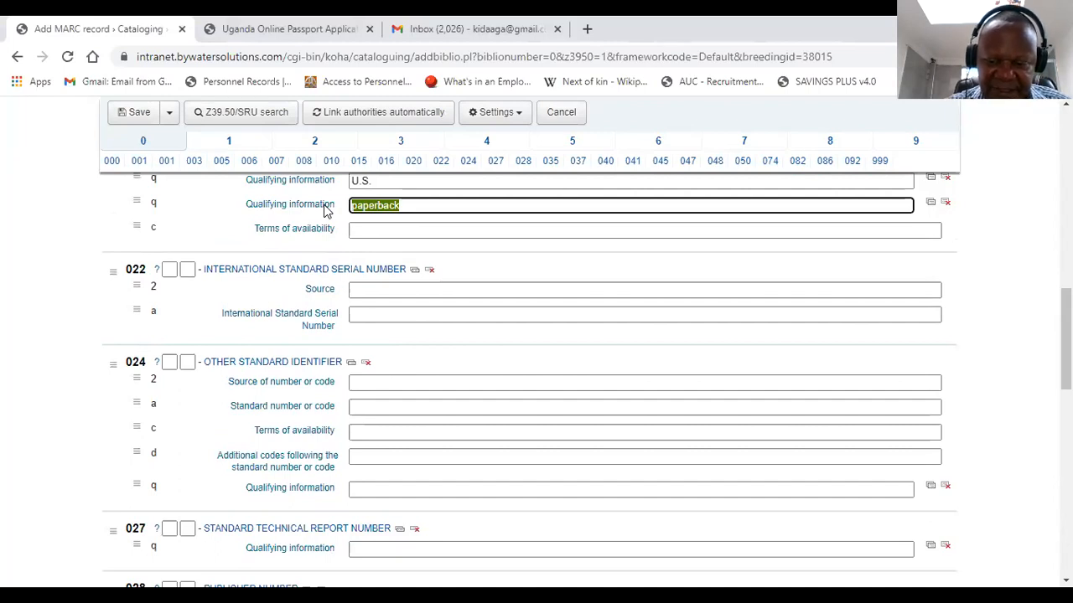
type("(p")
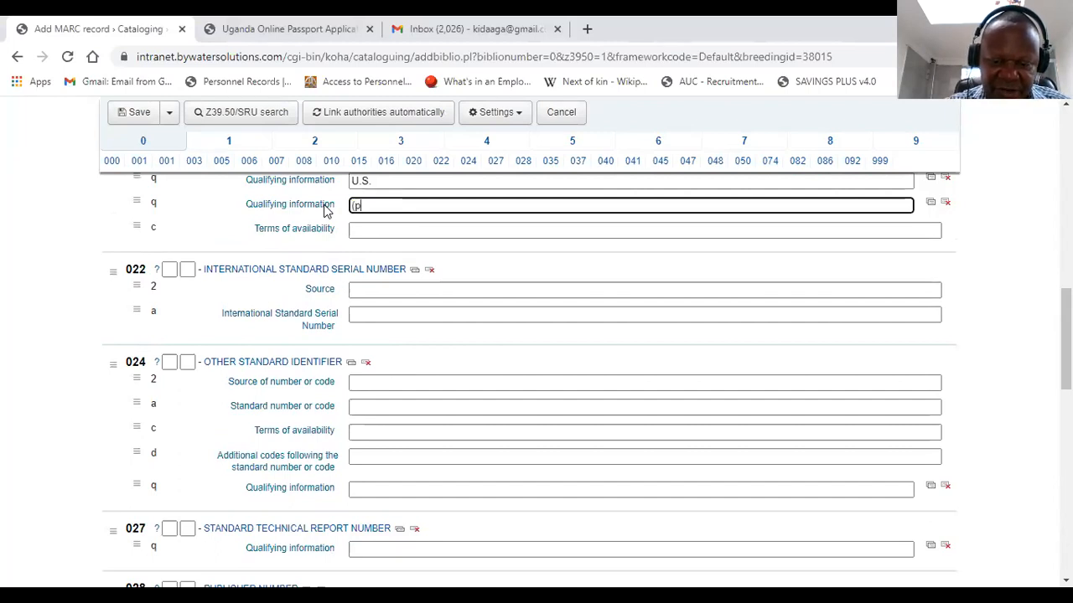
type("bk.")
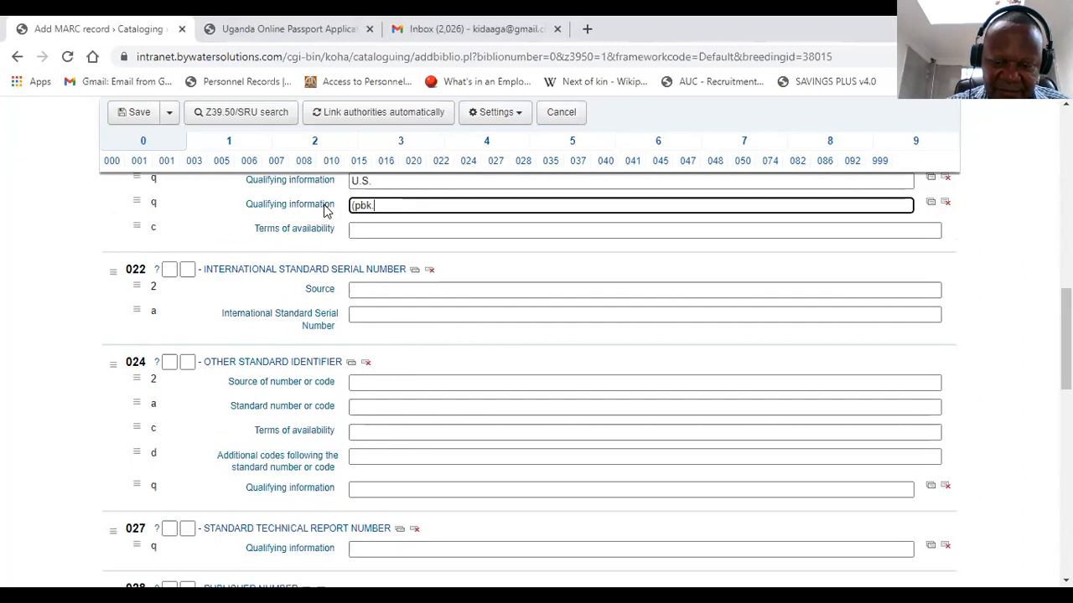
type(")")
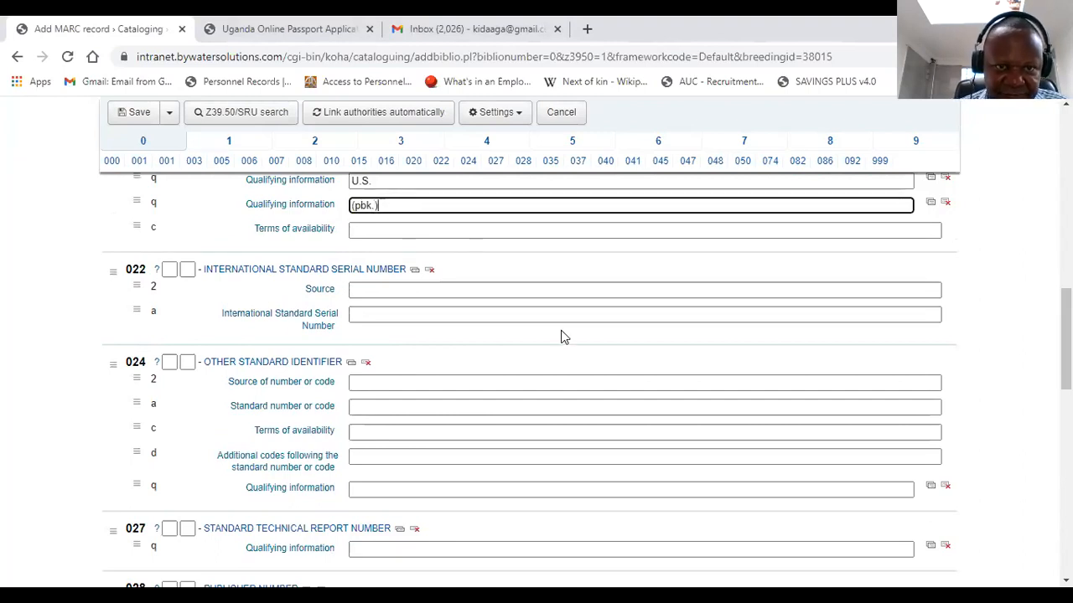
scroll(553, 330, "up", 4)
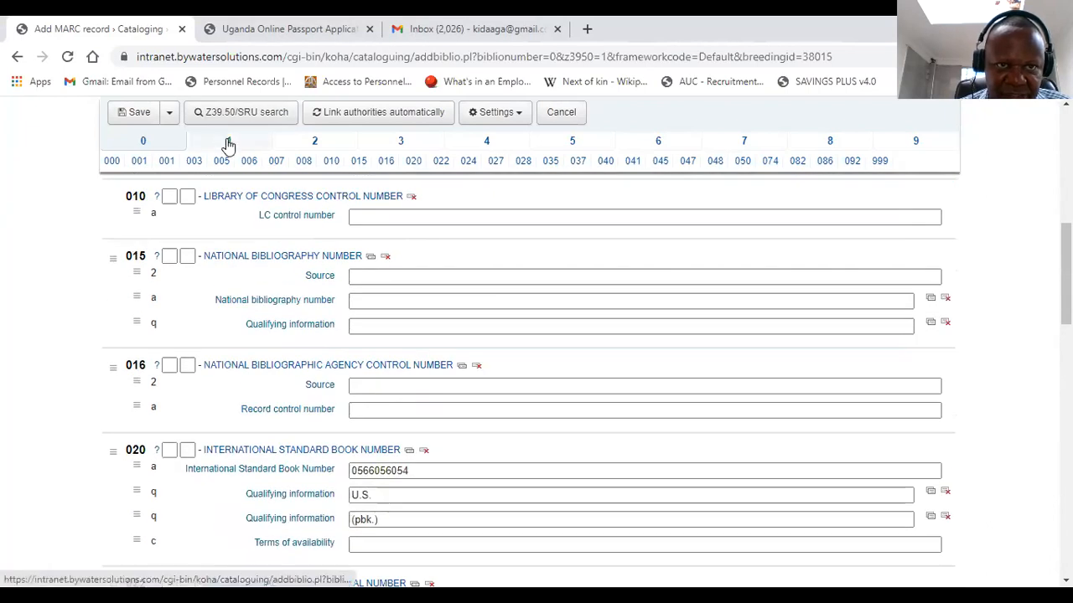
left_click(227, 145)
scroll(494, 366, "up", 4)
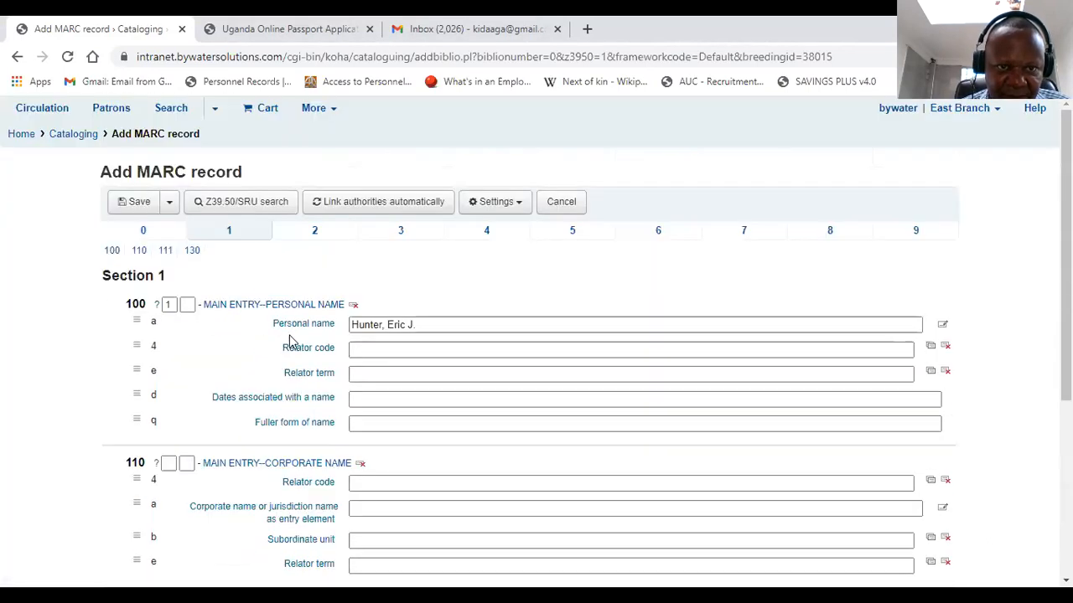
Step: Check the 100 personal name and the 245 title, then bring up Section 3
left_click(406, 325)
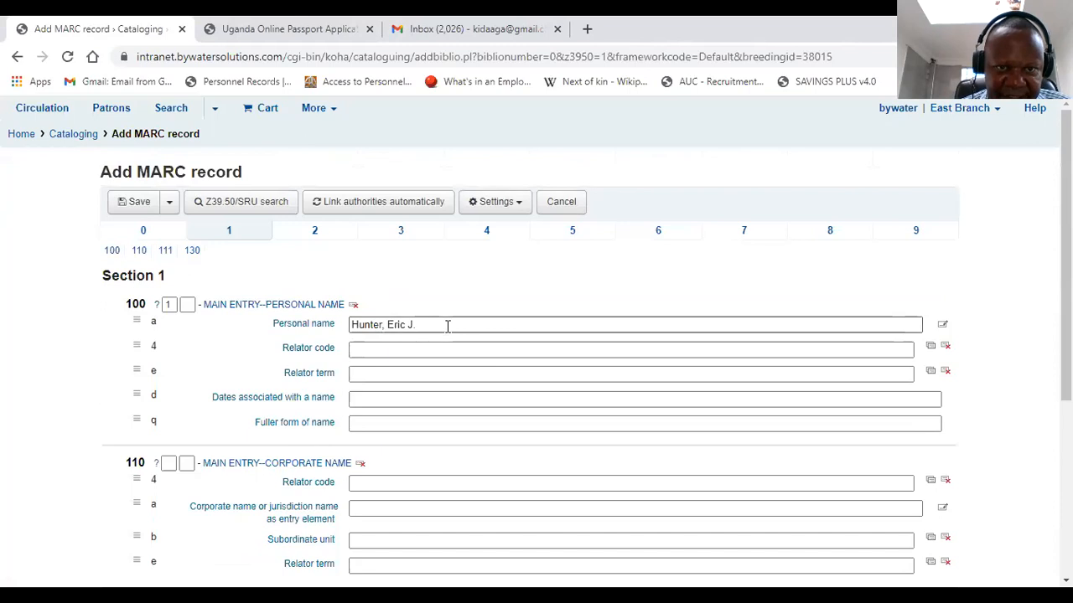
left_click(332, 238)
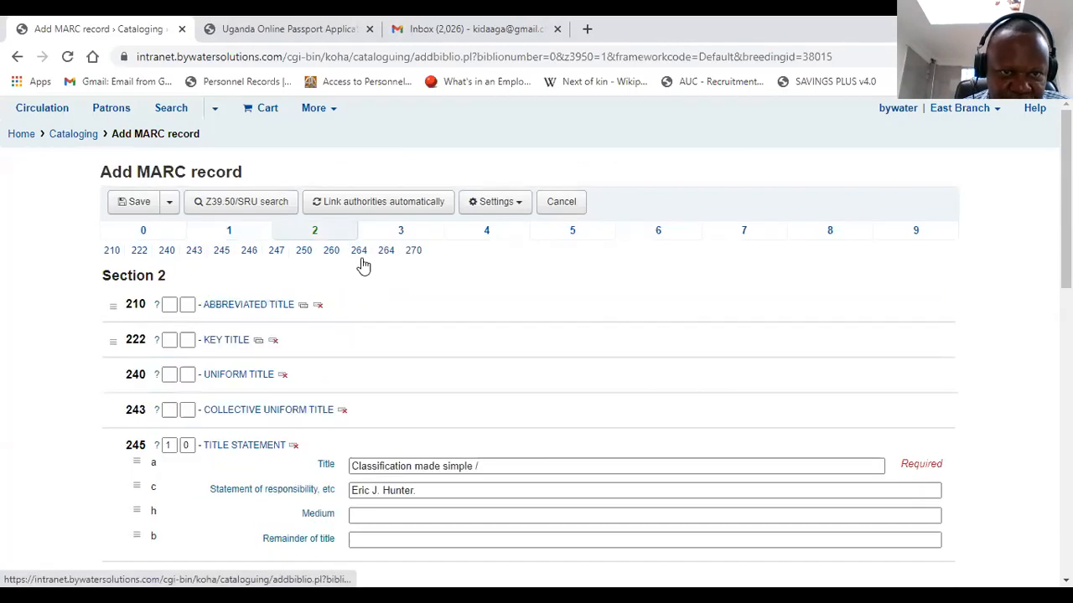
scroll(407, 304, "down", 2)
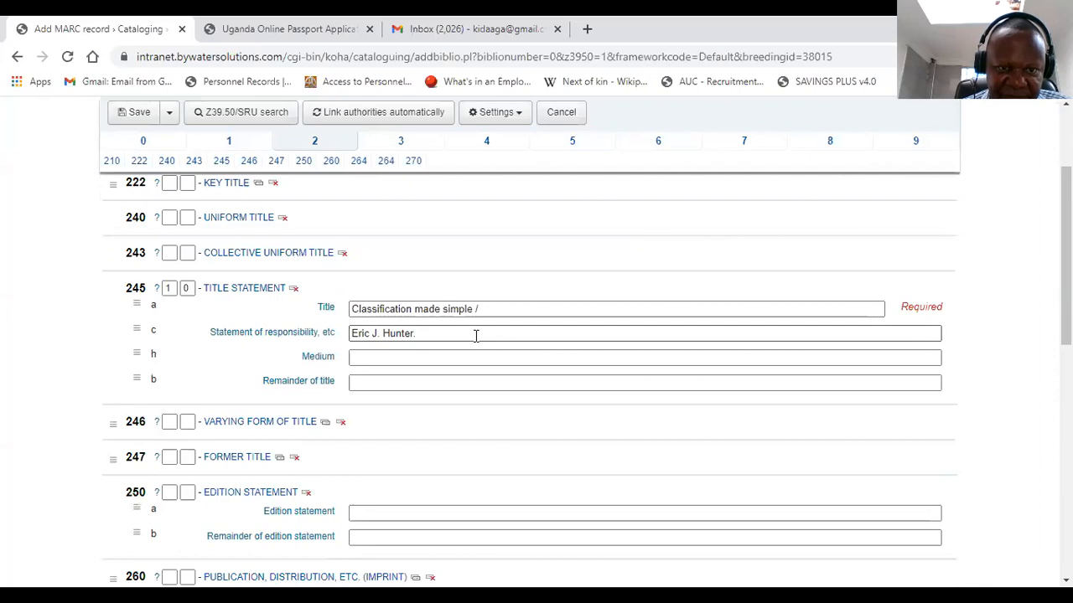
scroll(475, 336, "down", 2)
scroll(469, 336, "up", 3)
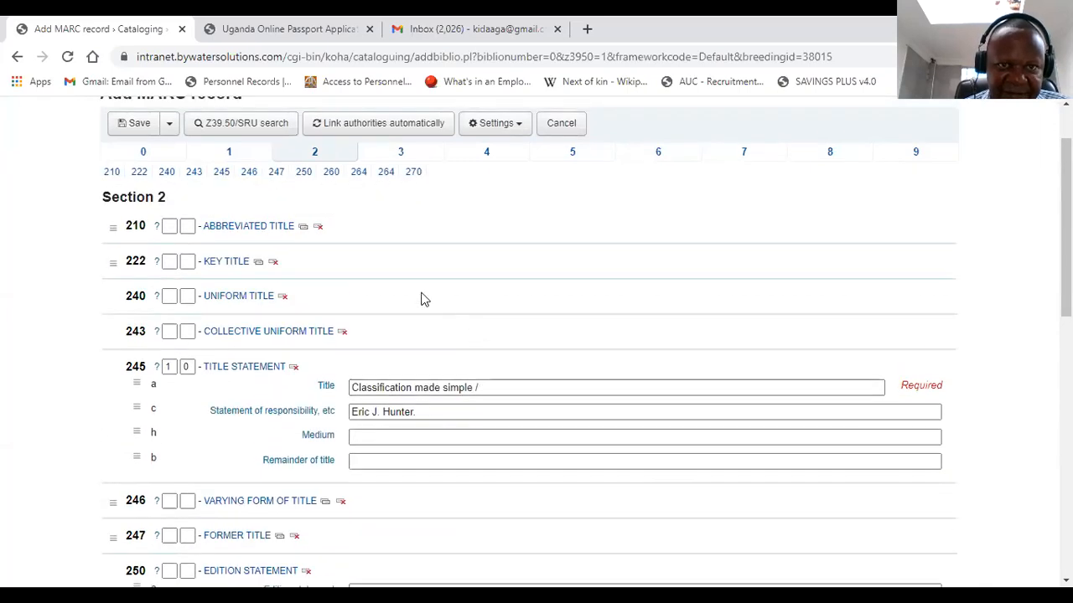
left_click(400, 153)
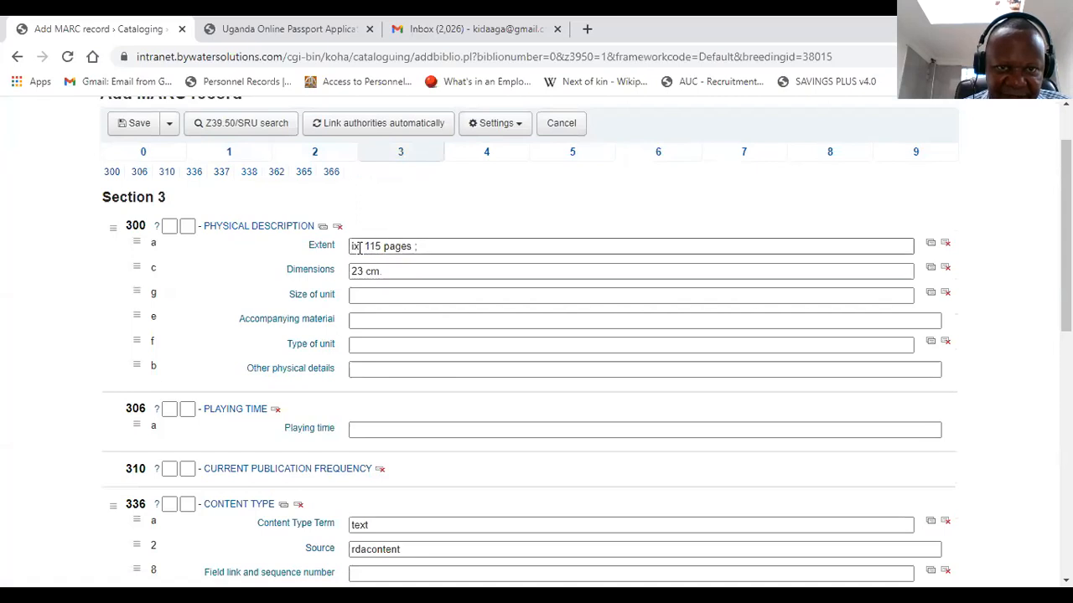
Step: Change the 300 Extent from 'ix, 115 pages ;' to 'ix, 115p. ;'
left_click(391, 271)
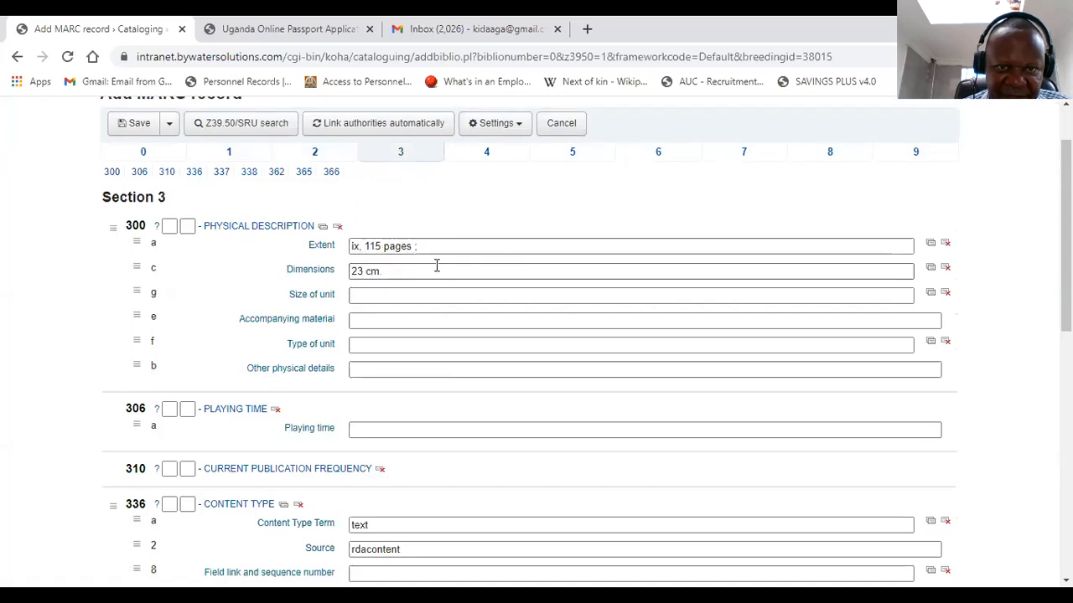
left_click(419, 245)
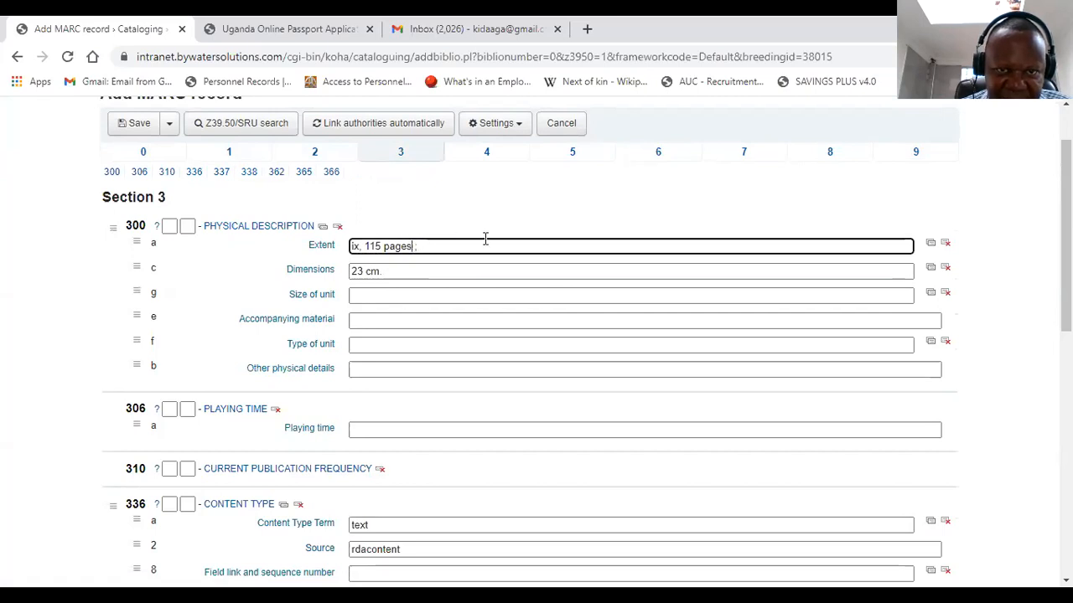
key("BackSpace")
key("BackSpace")
key("BackSpace")
key("BackSpace")
key("BackSpace")
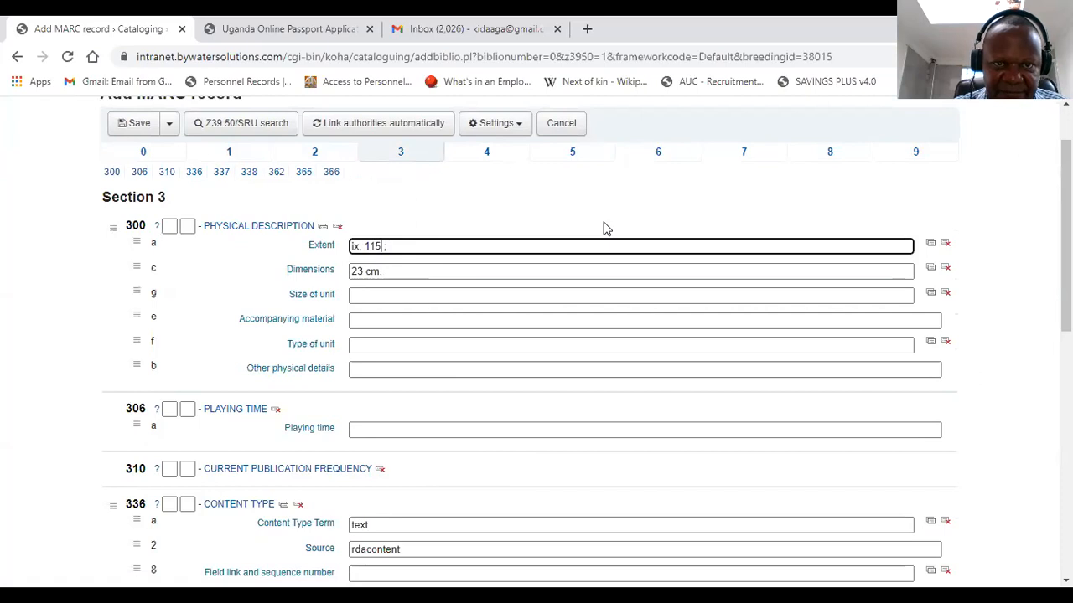
key("BackSpace")
type("p.")
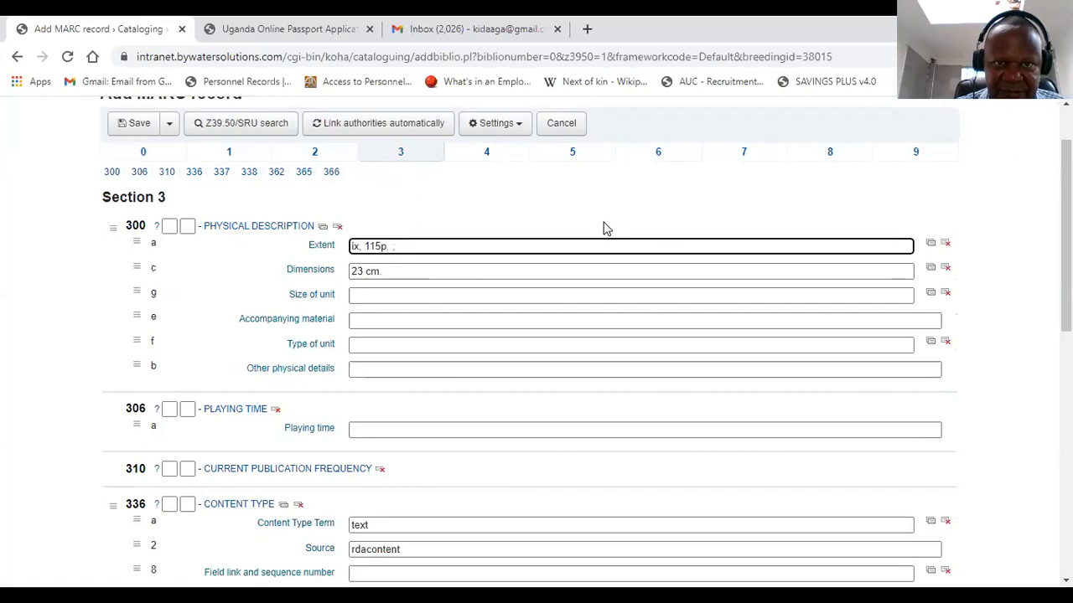
scroll(505, 309, "down", 1)
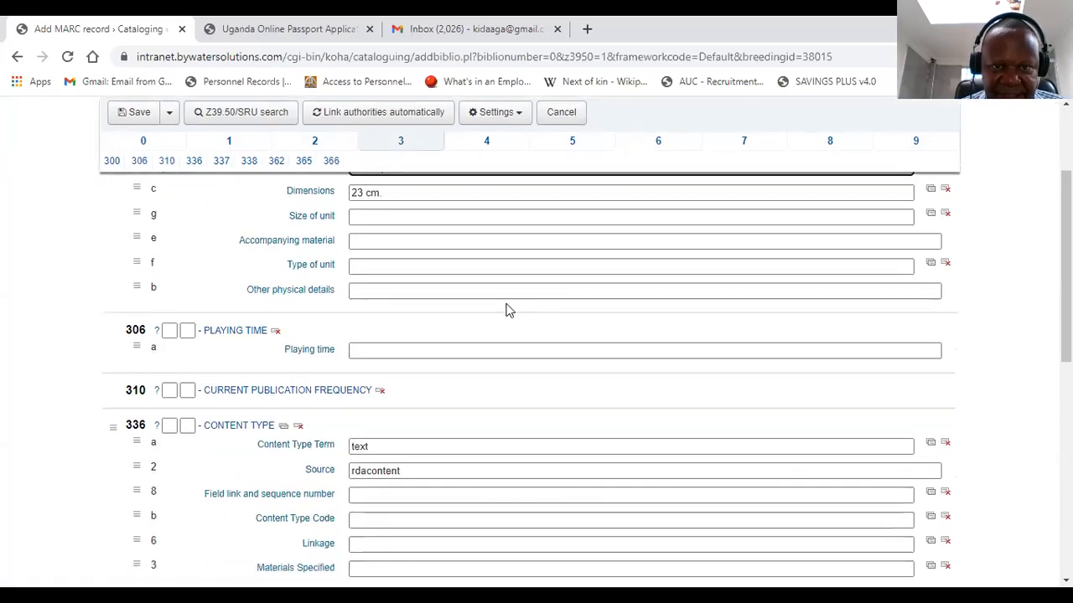
scroll(506, 309, "down", 2)
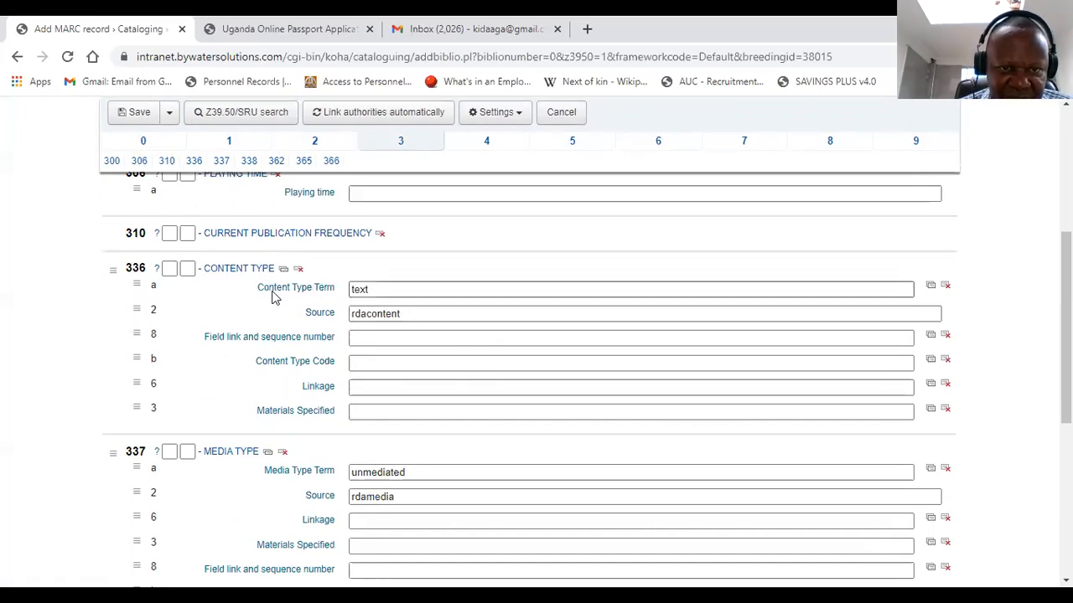
Step: Swap the lowercase t in the 336 $a content type for a capital T
left_click(356, 288)
key("BackSpace")
type("T")
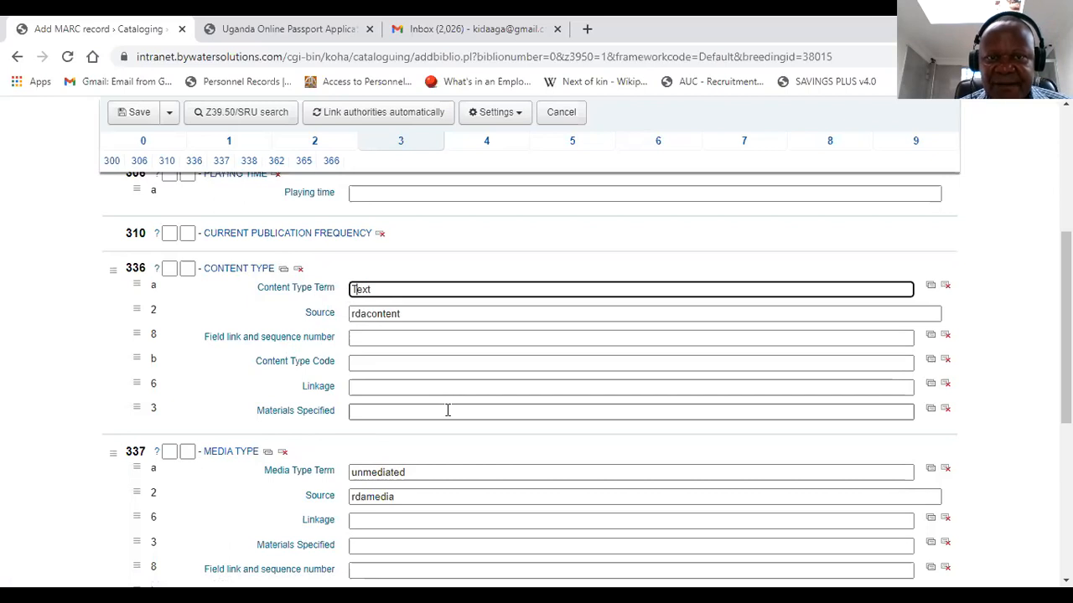
Step: Look through sections 4, 5 and 6, highlighting the Classification subject term
scroll(448, 410, "up", 2)
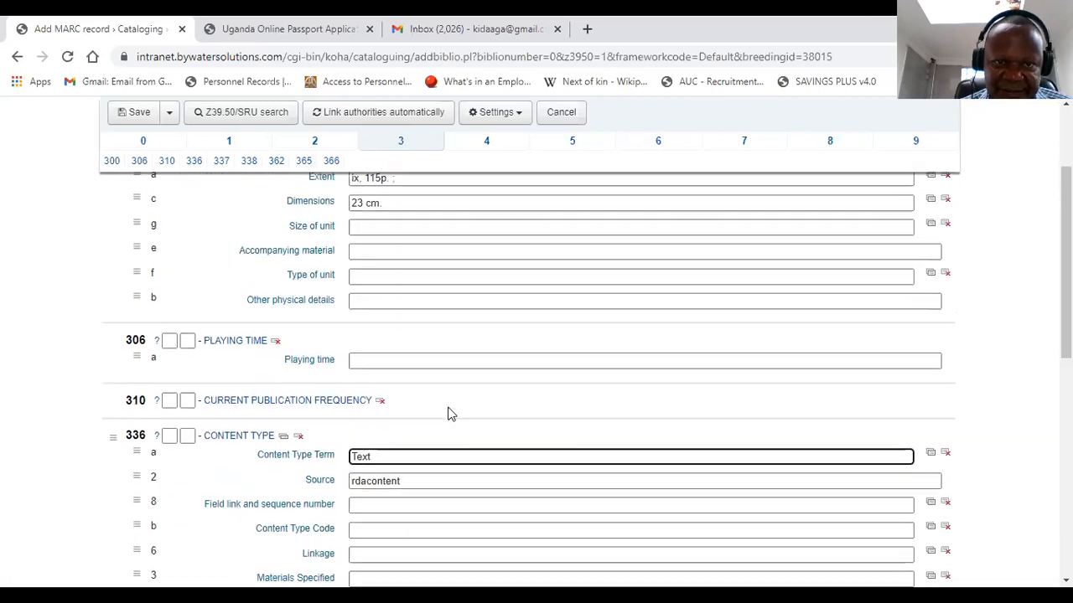
scroll(447, 410, "up", 2)
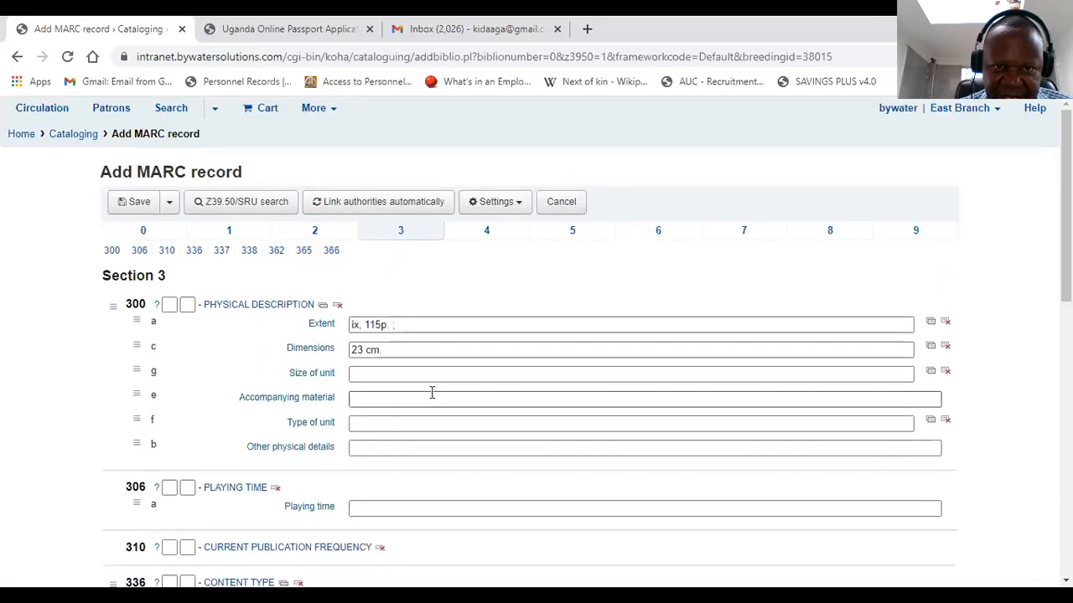
left_click(496, 232)
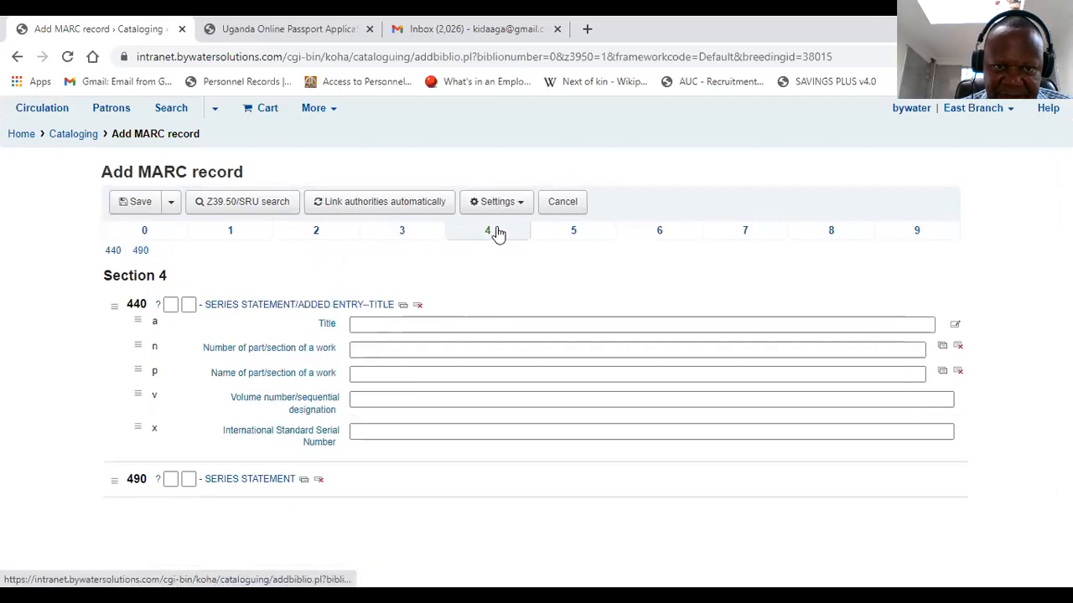
left_click(571, 232)
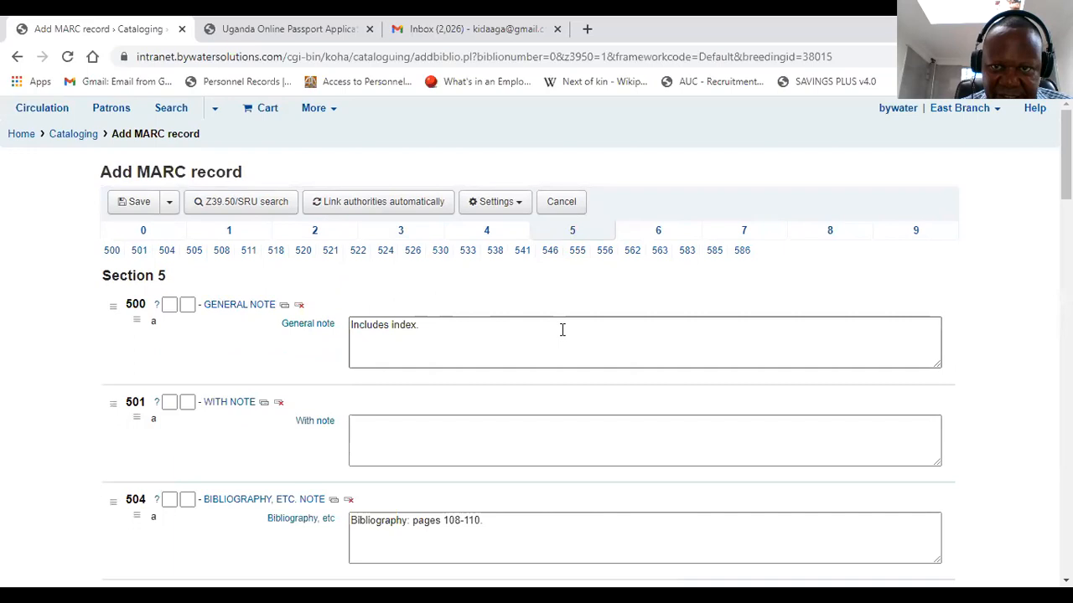
left_click(670, 241)
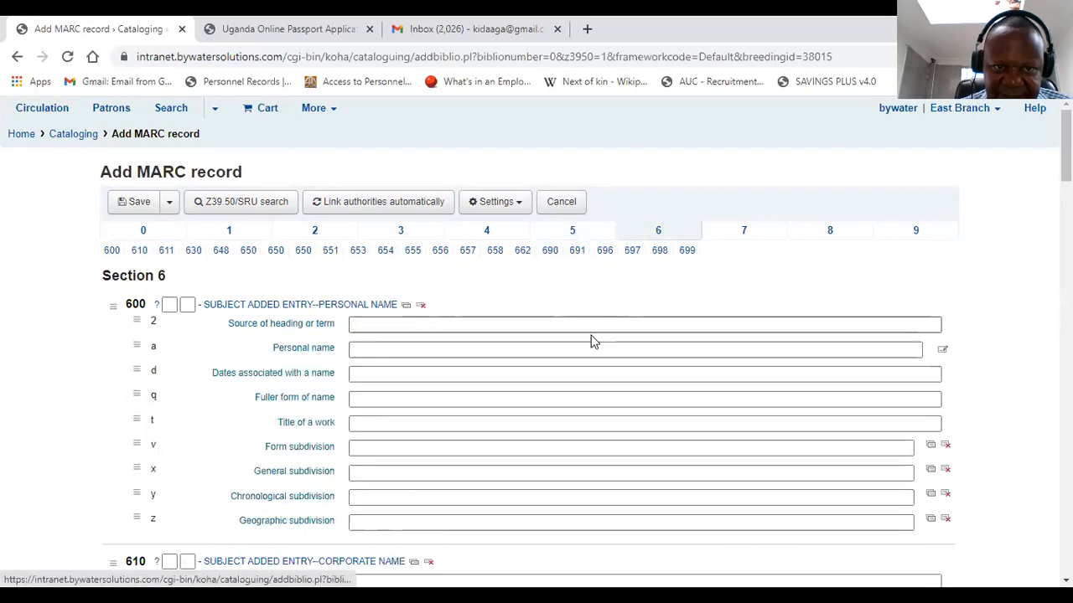
scroll(548, 364, "down", 4)
scroll(547, 365, "down", 4)
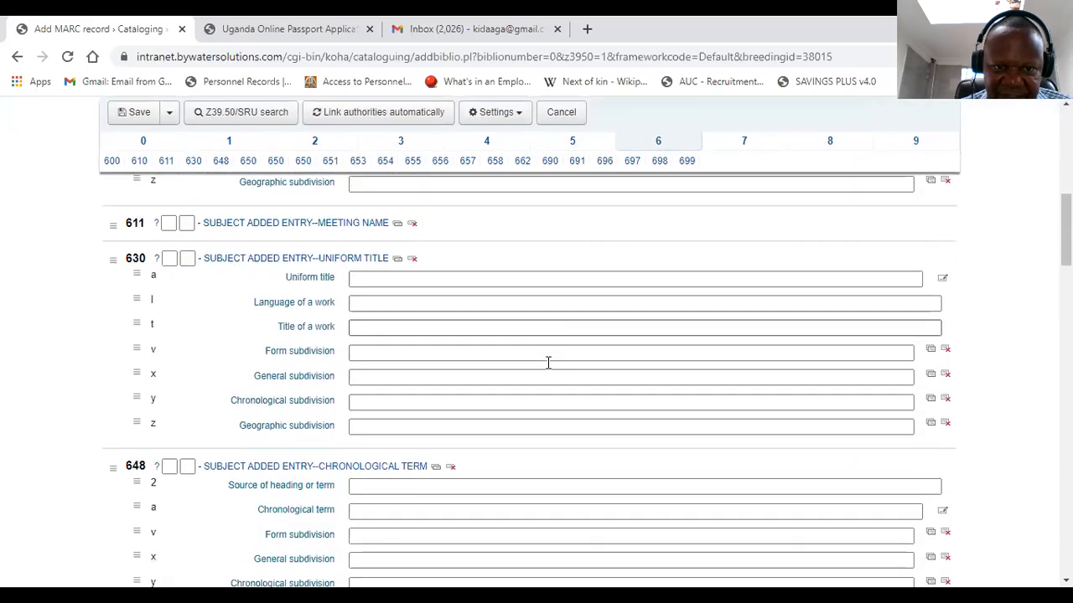
scroll(547, 369, "down", 2)
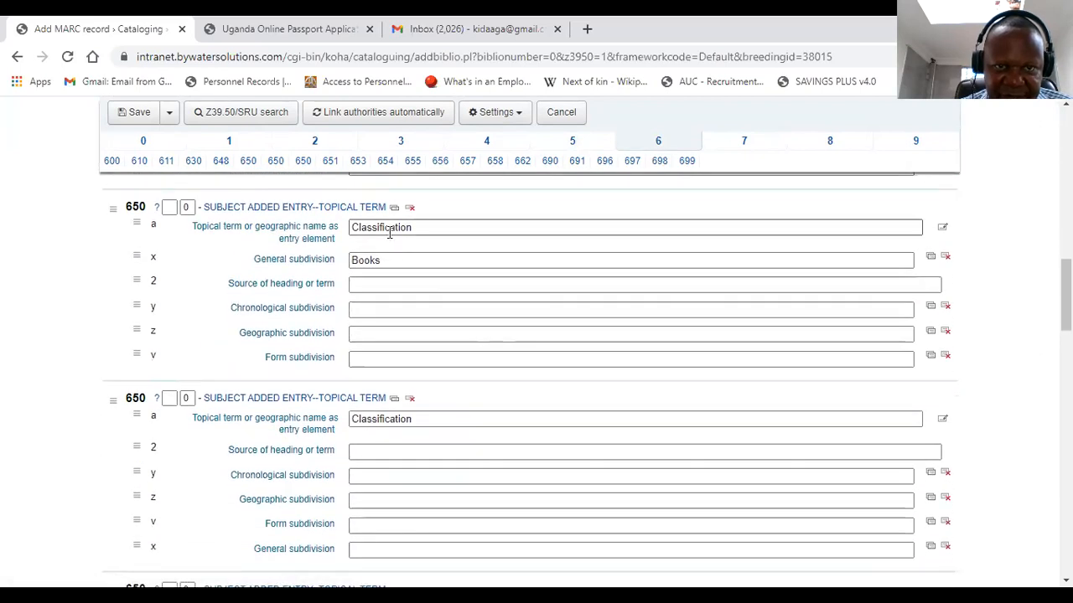
left_click_drag(352, 227, 427, 227)
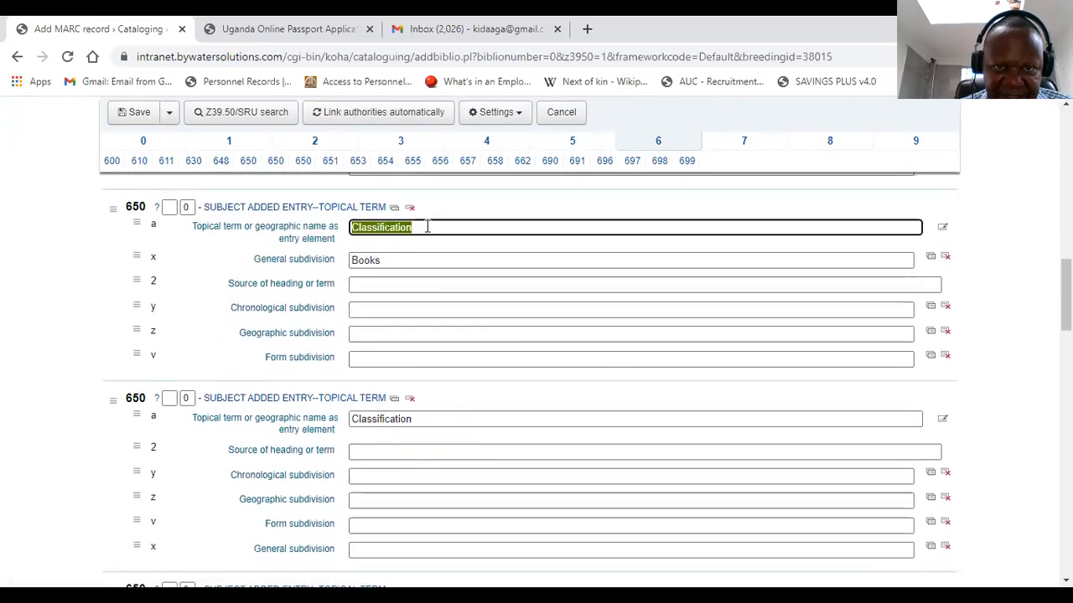
left_click_drag(353, 260, 400, 259)
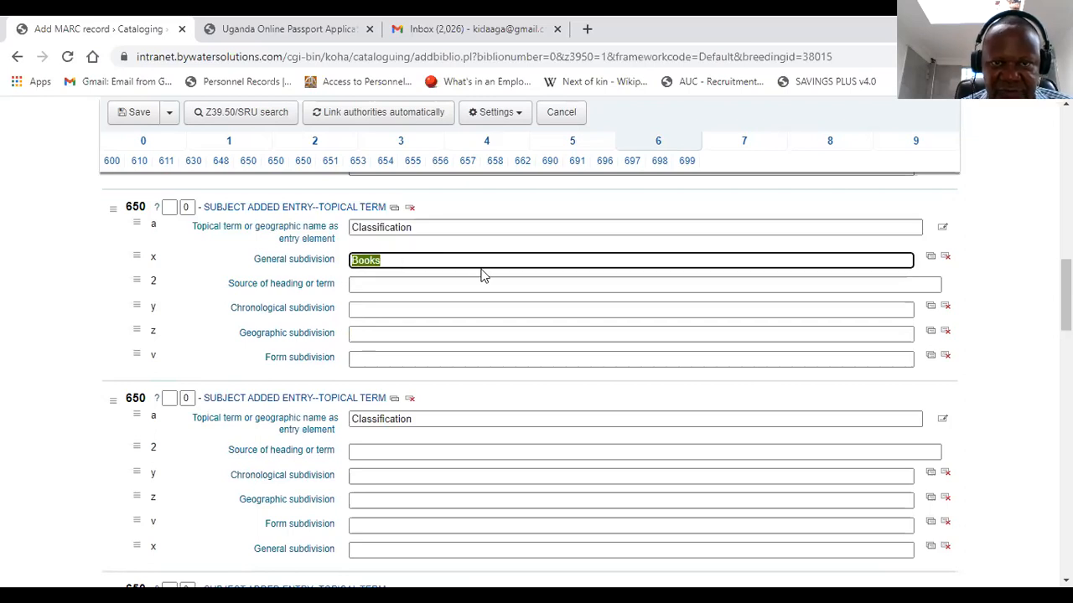
scroll(492, 326, "up", 2)
scroll(492, 327, "up", 2)
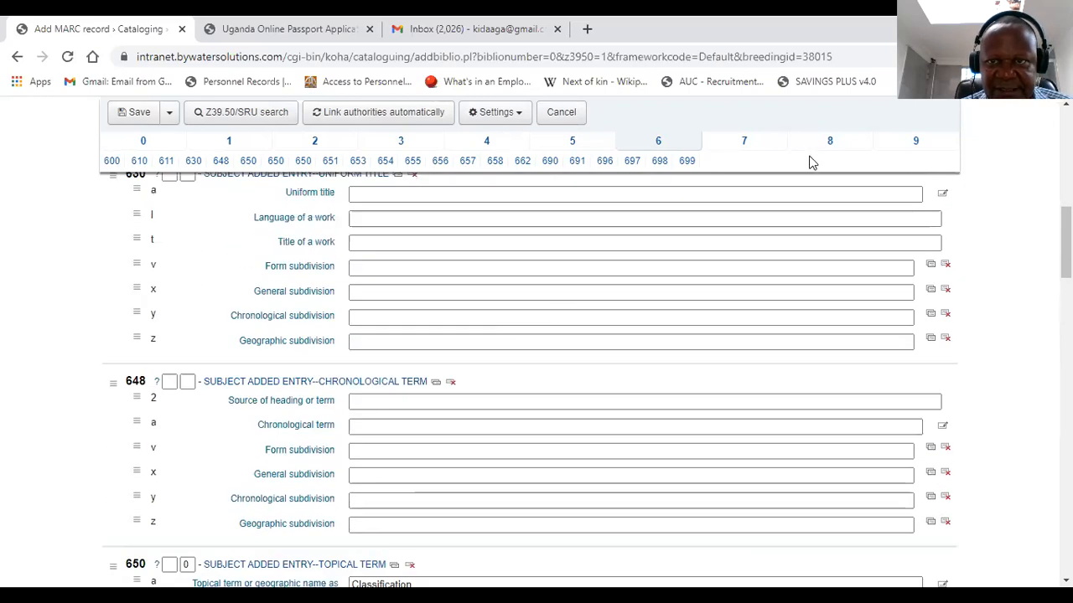
Step: Move through sections 7 and 8 to Section 9, noting the 942 Dewey Decimal classification source
left_click(743, 141)
scroll(637, 294, "up", 3)
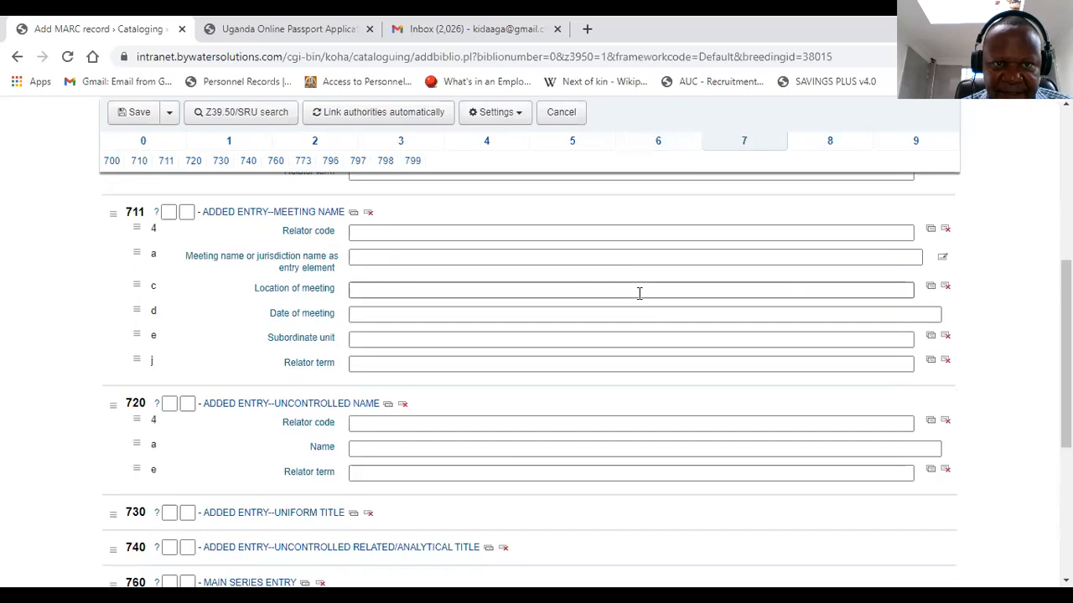
scroll(639, 293, "up", 5)
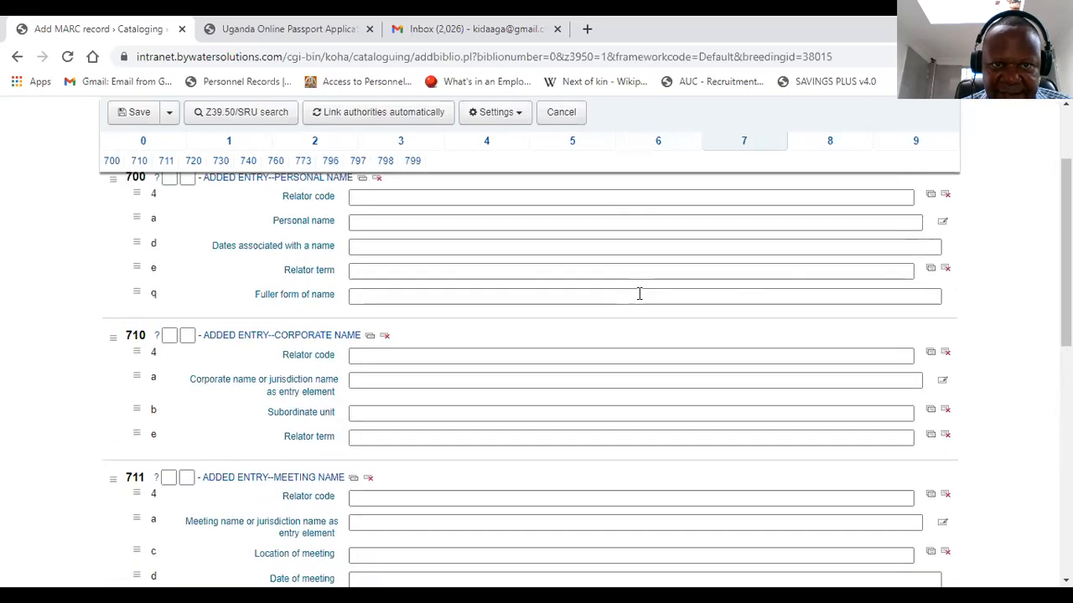
left_click(830, 232)
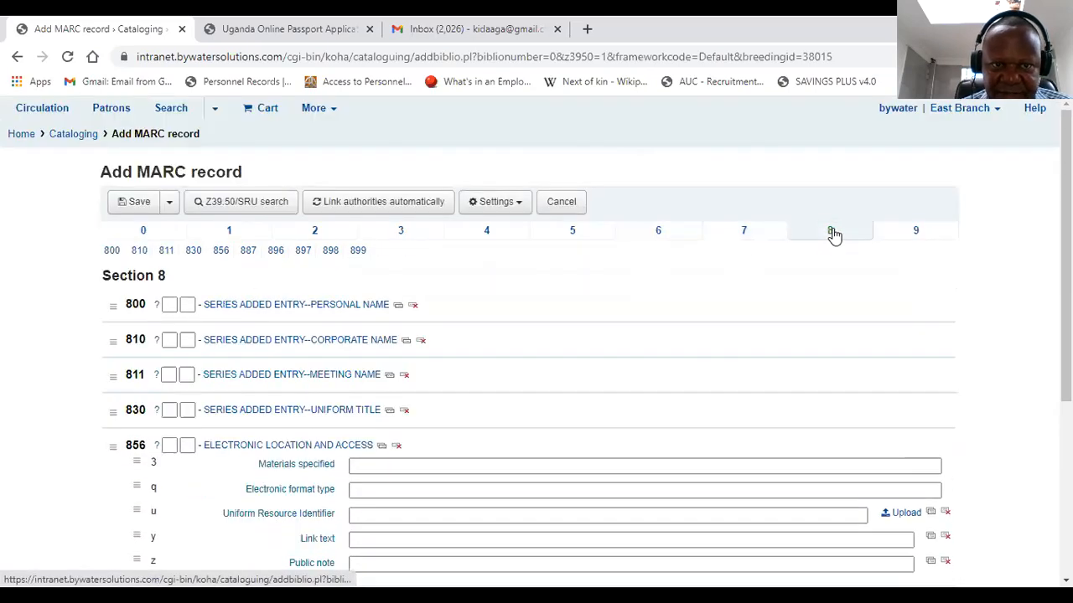
left_click(909, 231)
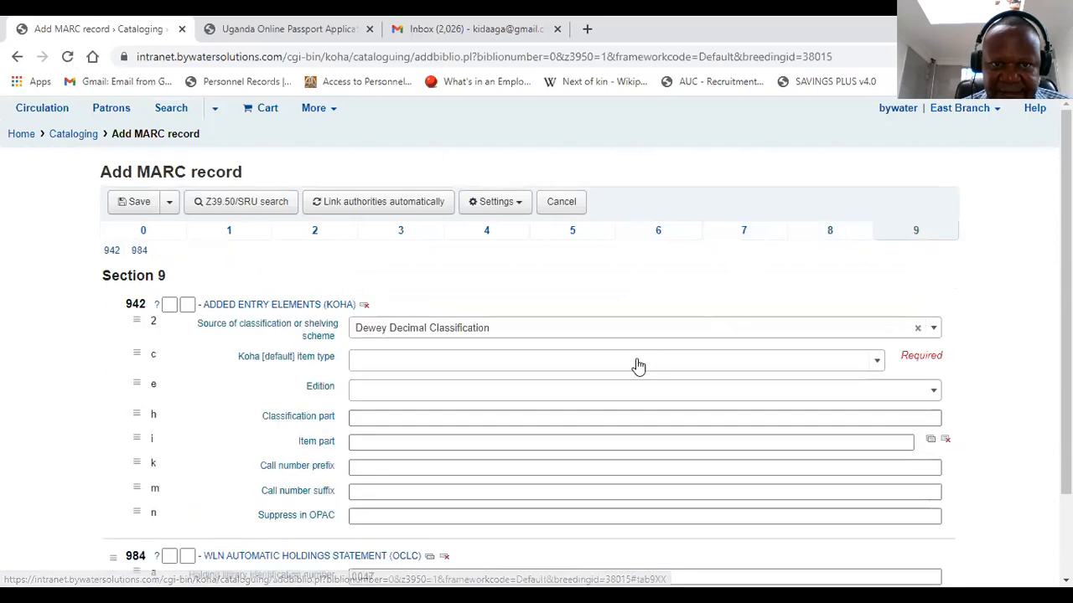
scroll(632, 363, "down", 1)
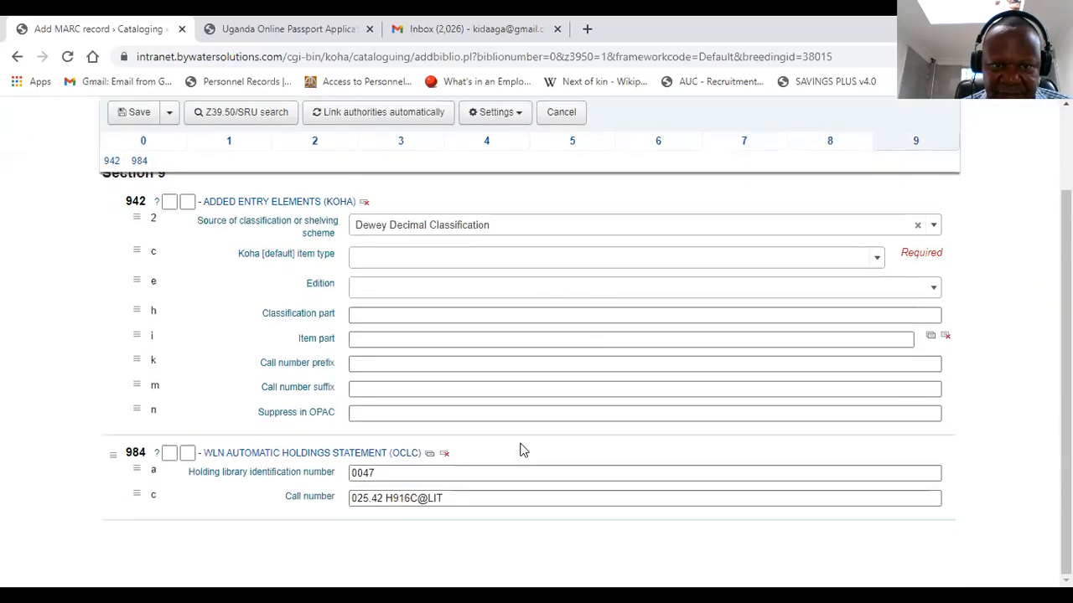
scroll(450, 397, "up", 2)
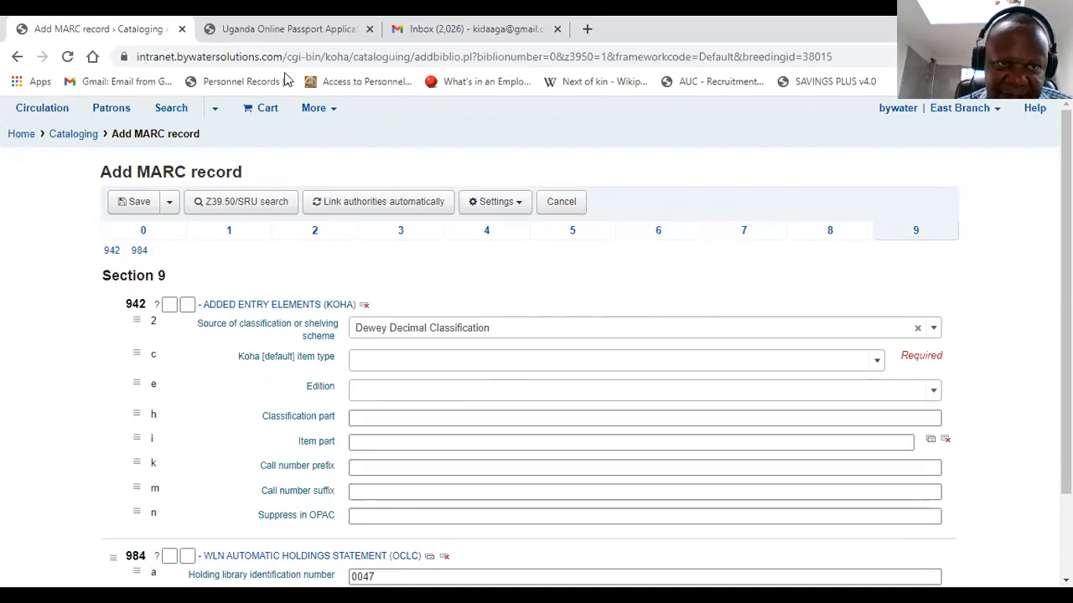
Step: Attempt to save the record and dismiss the alert that 040 $c and 942 $c are still required
left_click(169, 203)
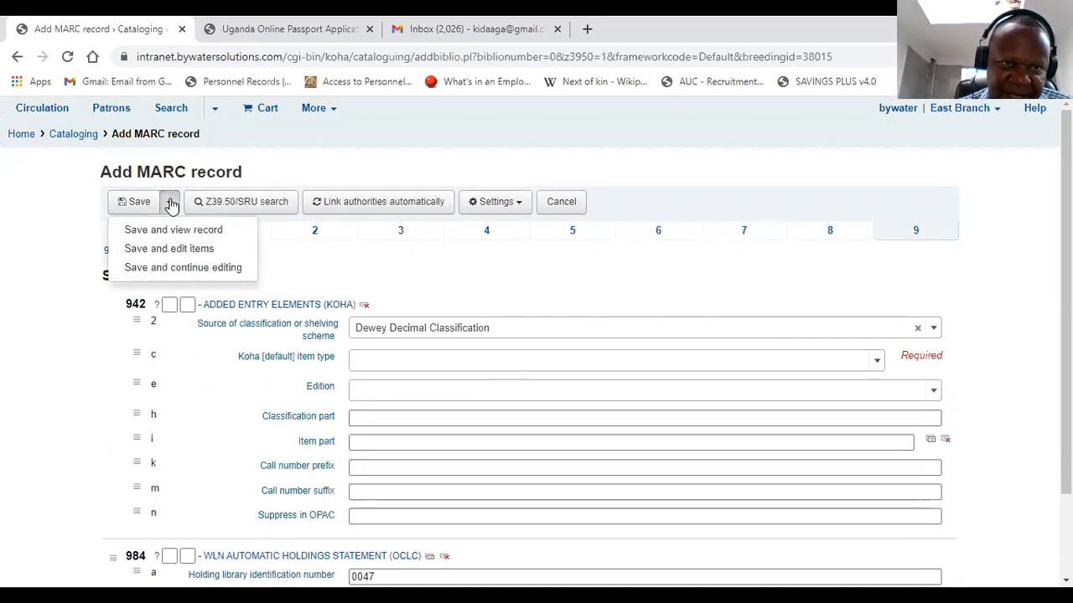
left_click(134, 204)
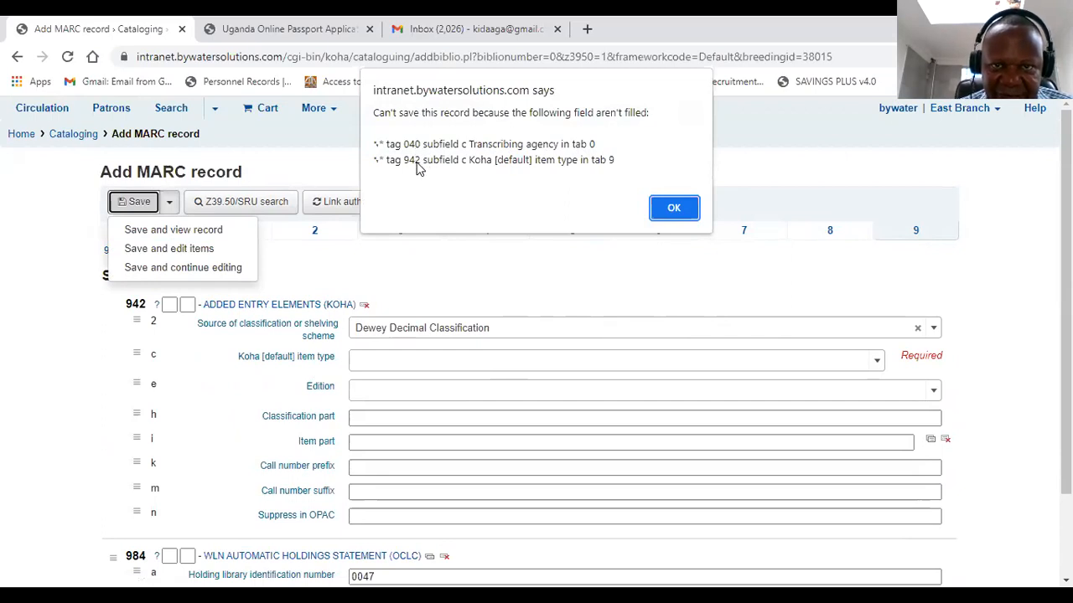
left_click(680, 213)
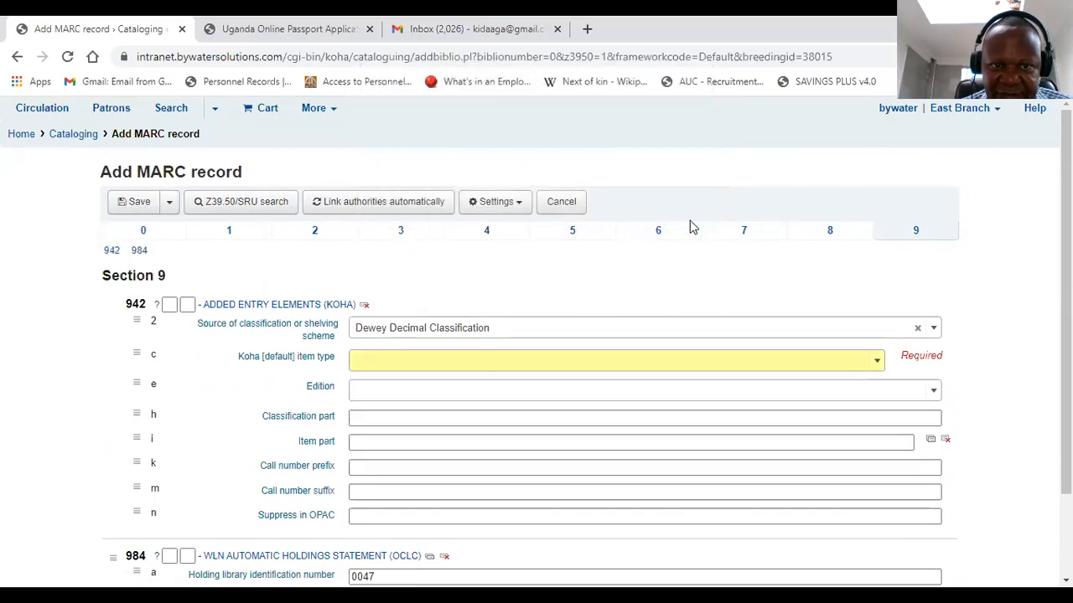
left_click(162, 235)
Step: Enter EASLIS as the 040 transcribing agency in Section 0, then return to Section 9
scroll(369, 323, "down", 6)
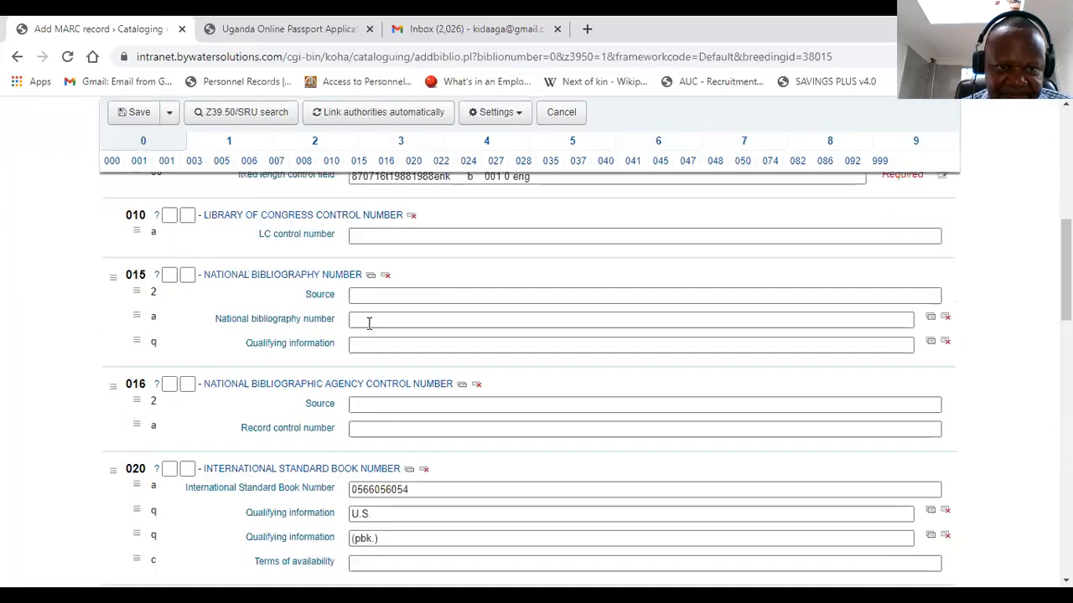
scroll(369, 323, "down", 8)
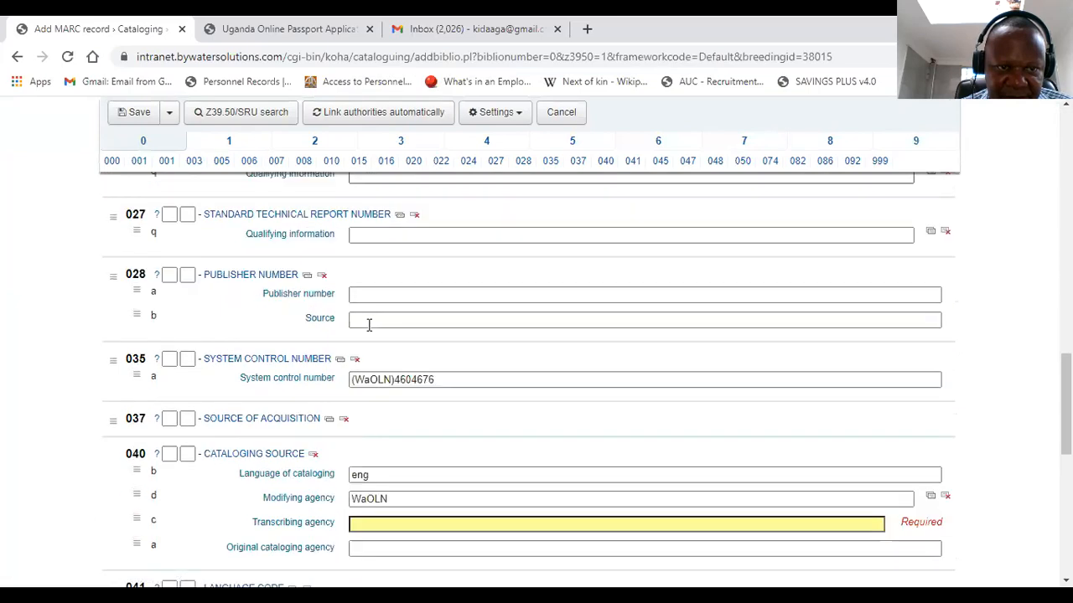
scroll(368, 323, "down", 2)
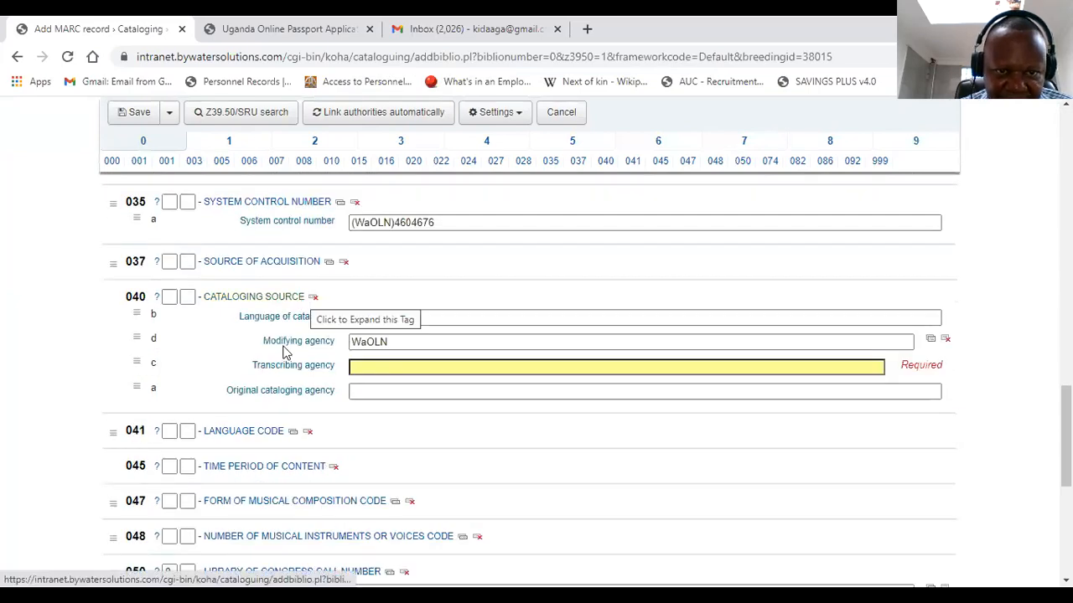
left_click(570, 365)
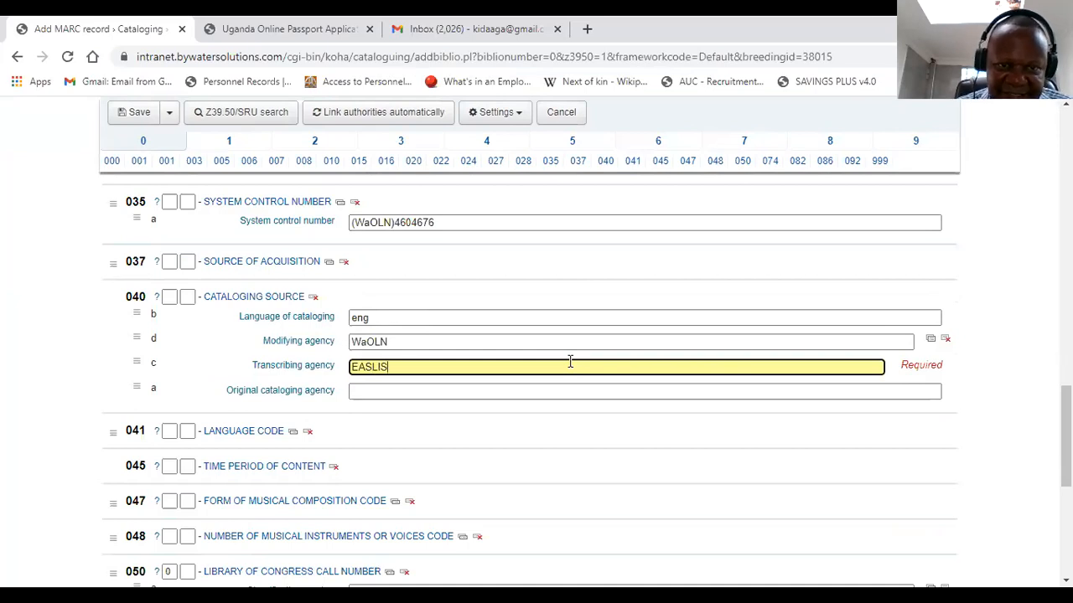
left_click(526, 391)
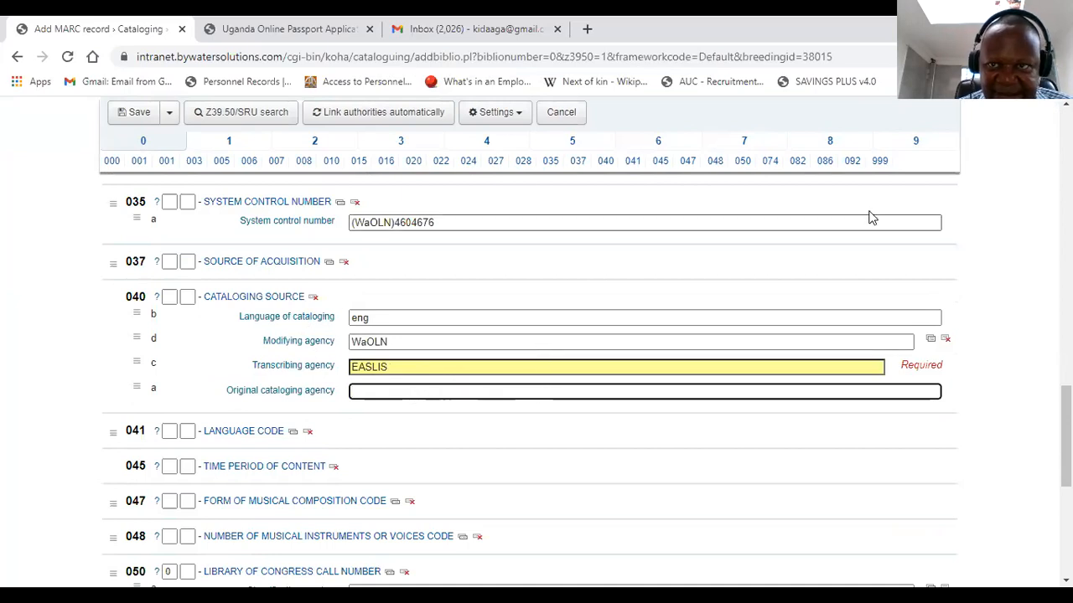
left_click(916, 142)
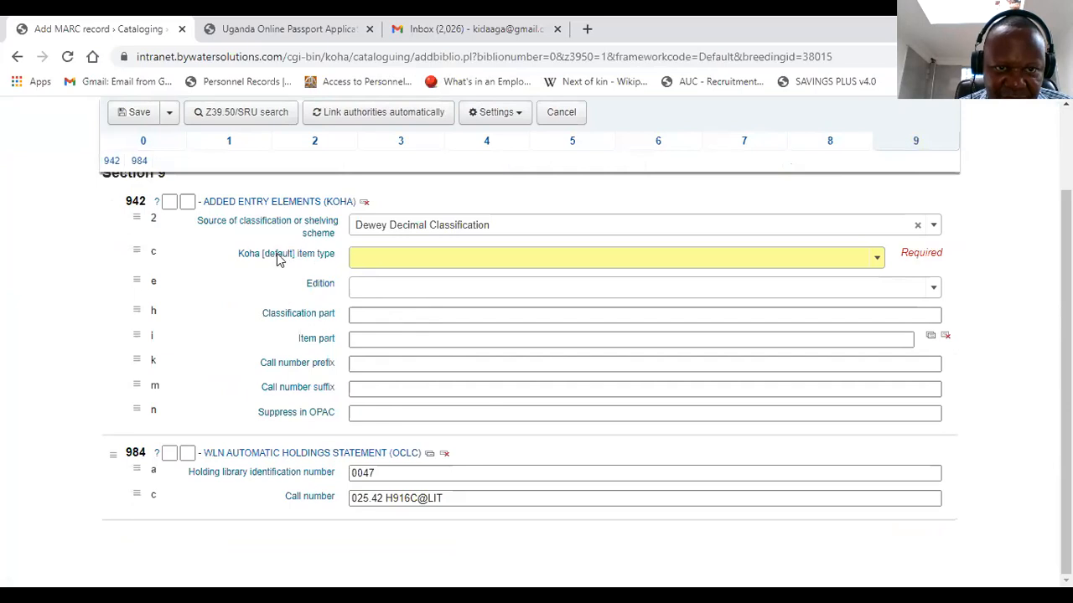
Step: Choose Books as the 942 Koha item type and save the record
left_click(875, 263)
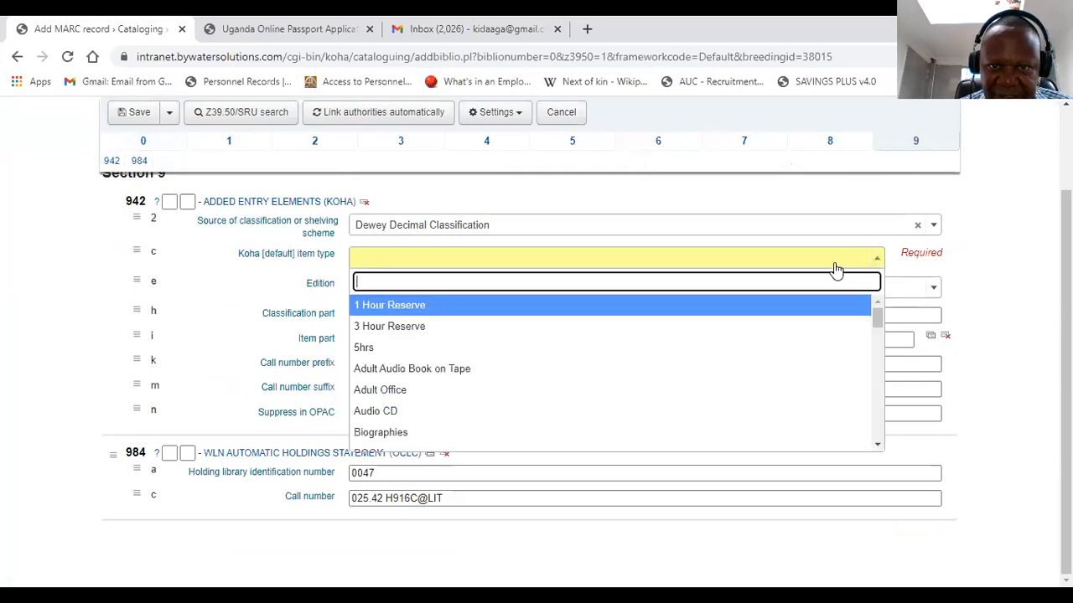
scroll(400, 417, "down", 3)
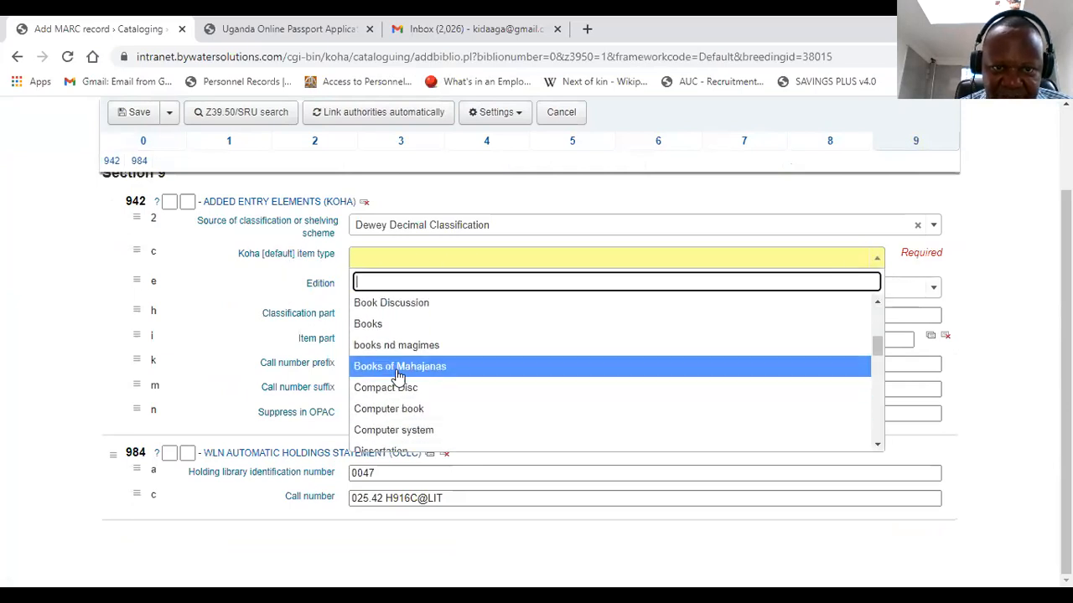
left_click(385, 324)
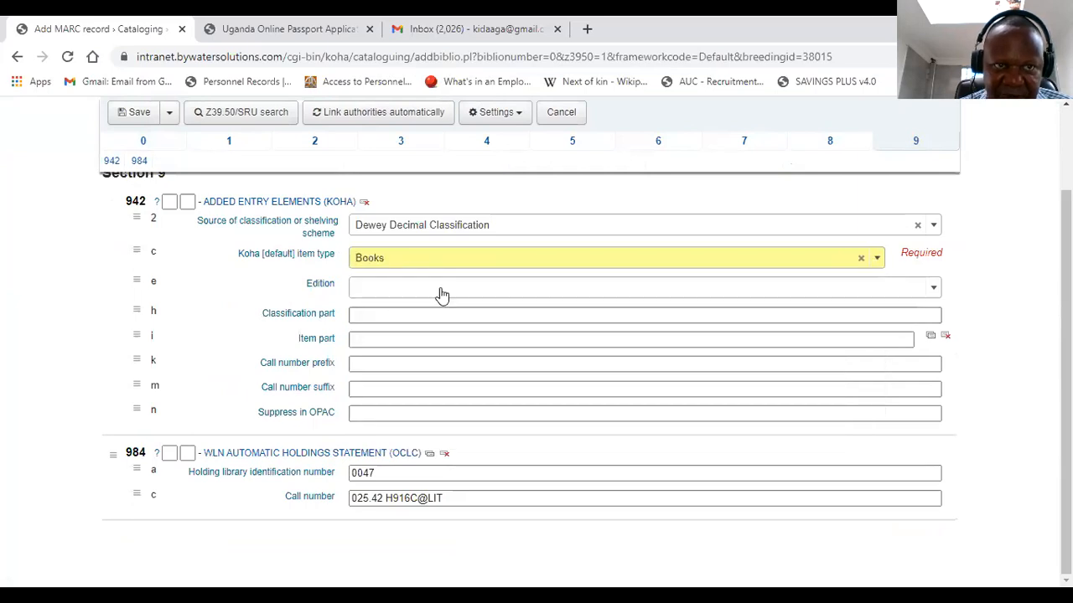
left_click(137, 115)
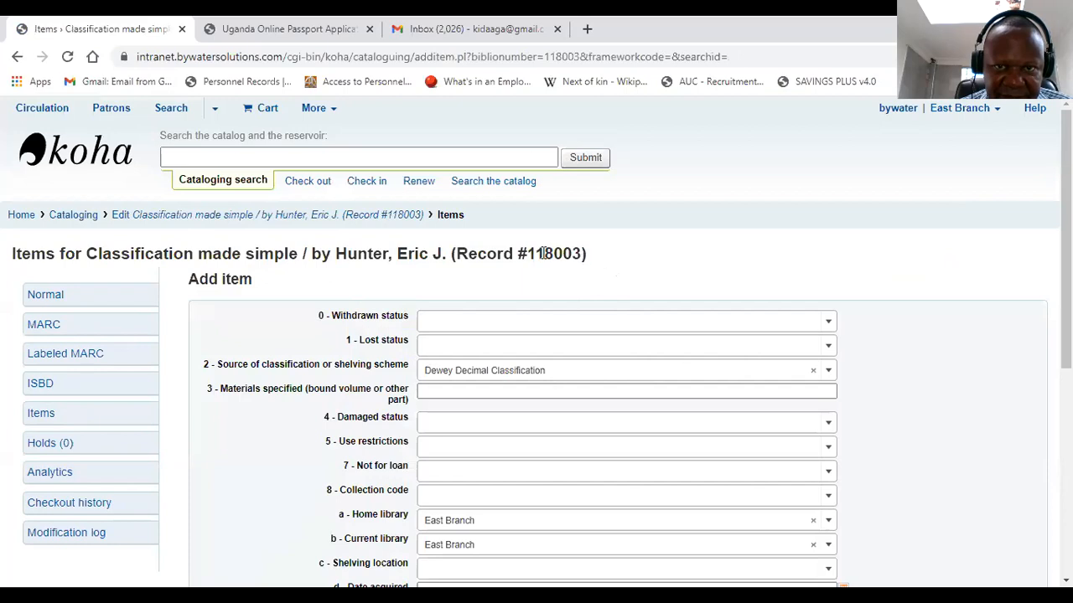
Step: Highlight the record number 118003 in the Add item page heading, then clear the highlight
left_click_drag(531, 252, 585, 253)
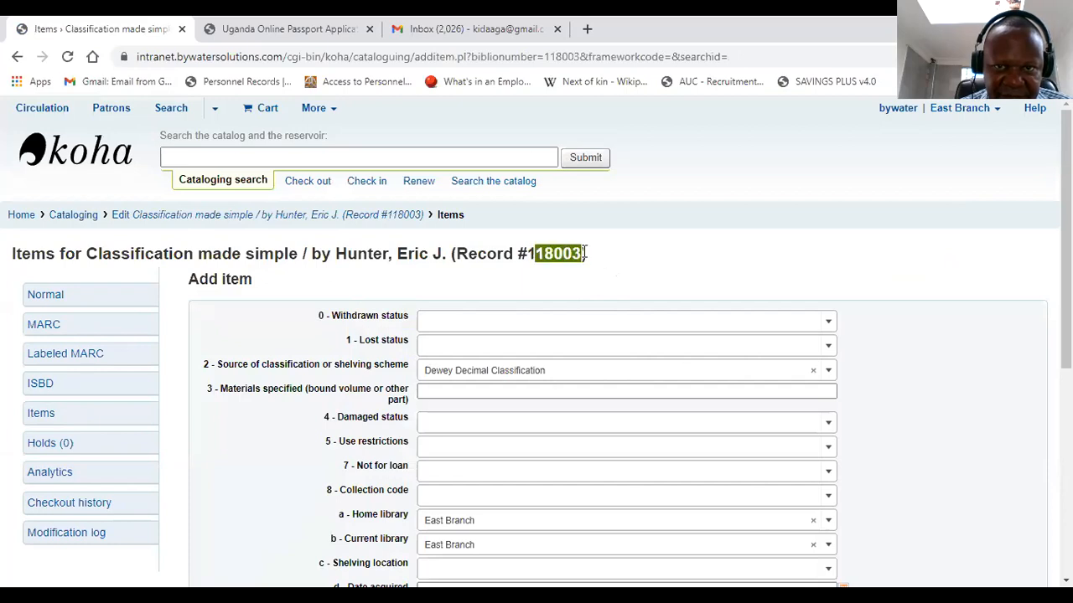
left_click(585, 253)
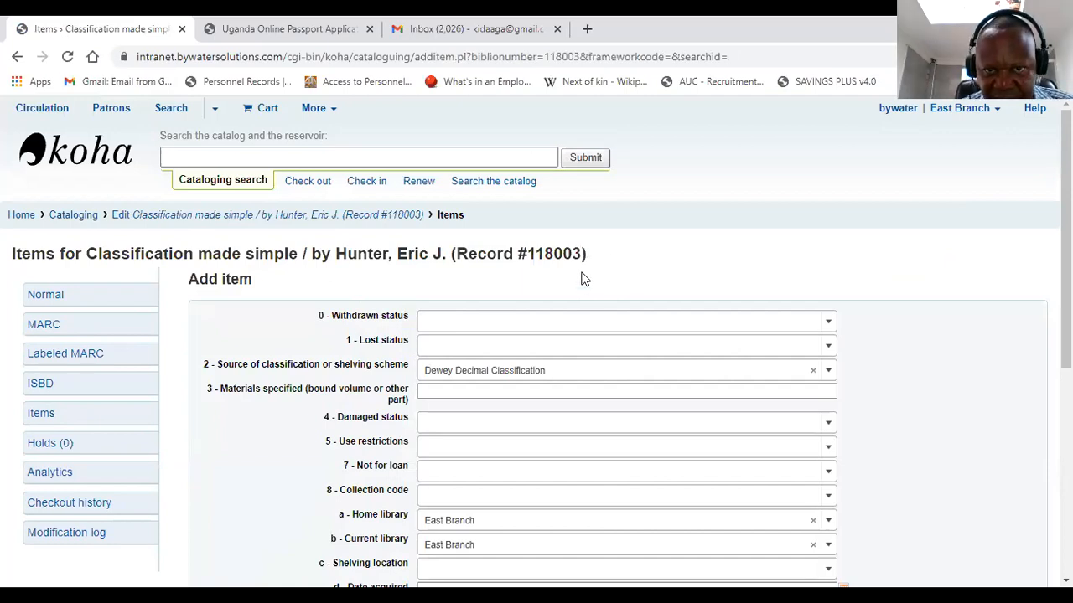
left_click_drag(531, 253, 577, 252)
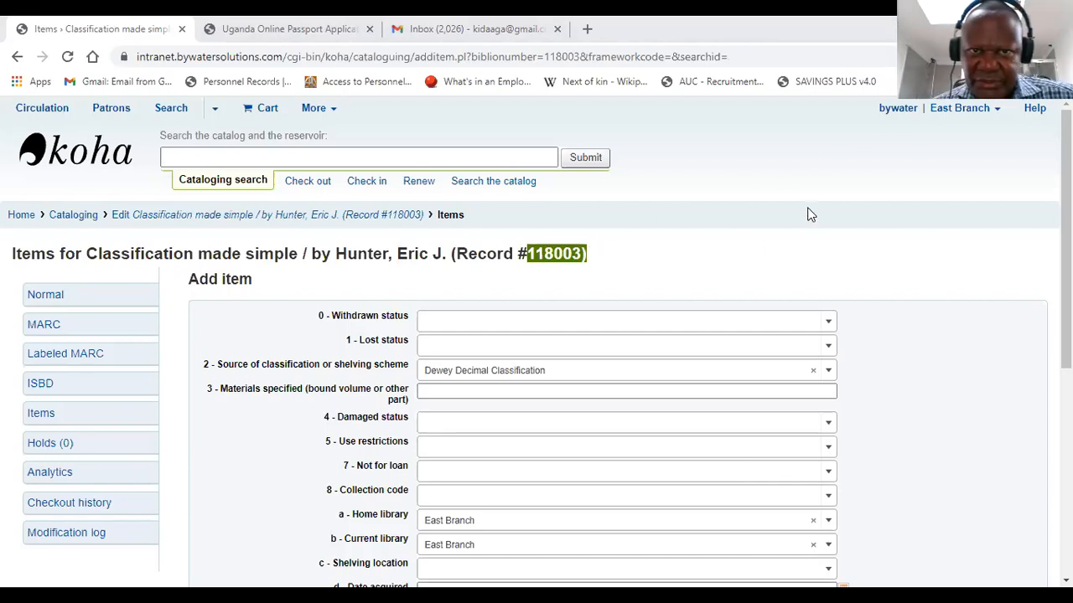
left_click(803, 242)
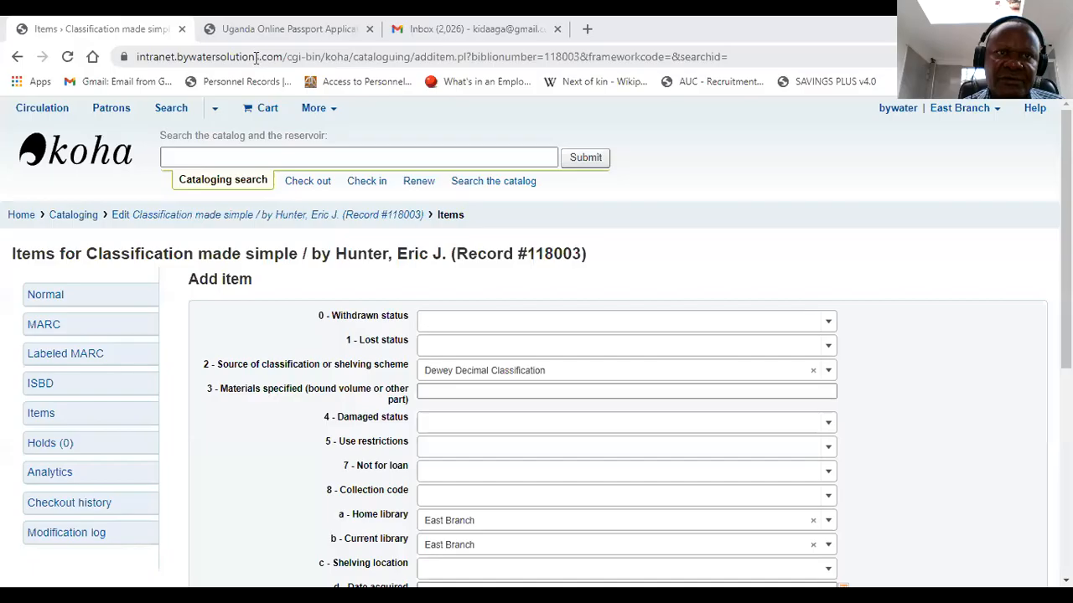
Step: Go to muele.mak.ac.ug, log in, and scroll the dashboard's Course overview list
left_click(256, 57)
type("mu")
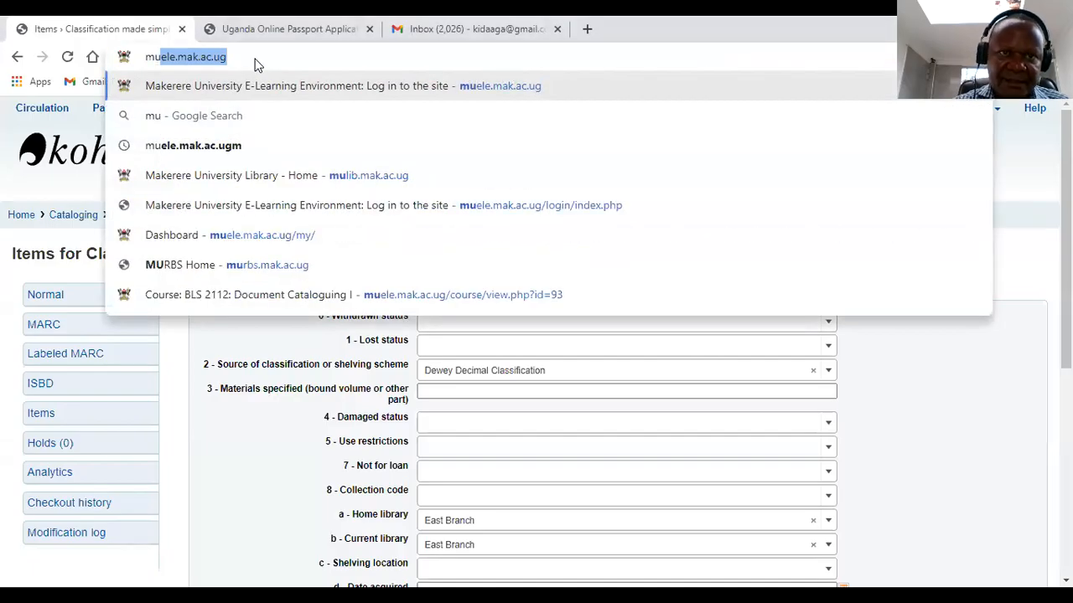
left_click(273, 86)
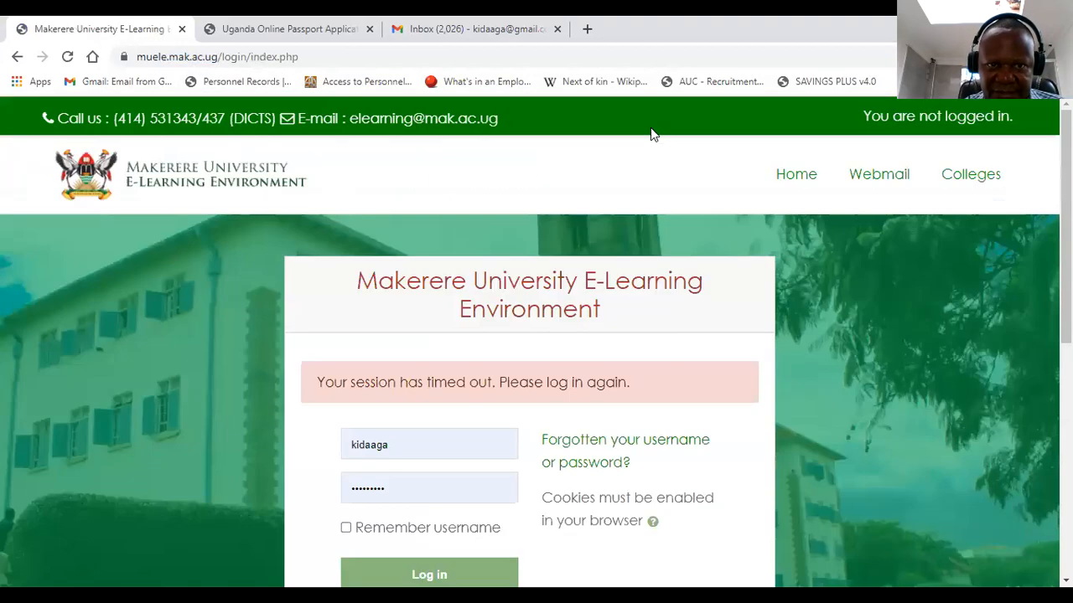
scroll(391, 492, "down", 2)
left_click(430, 423)
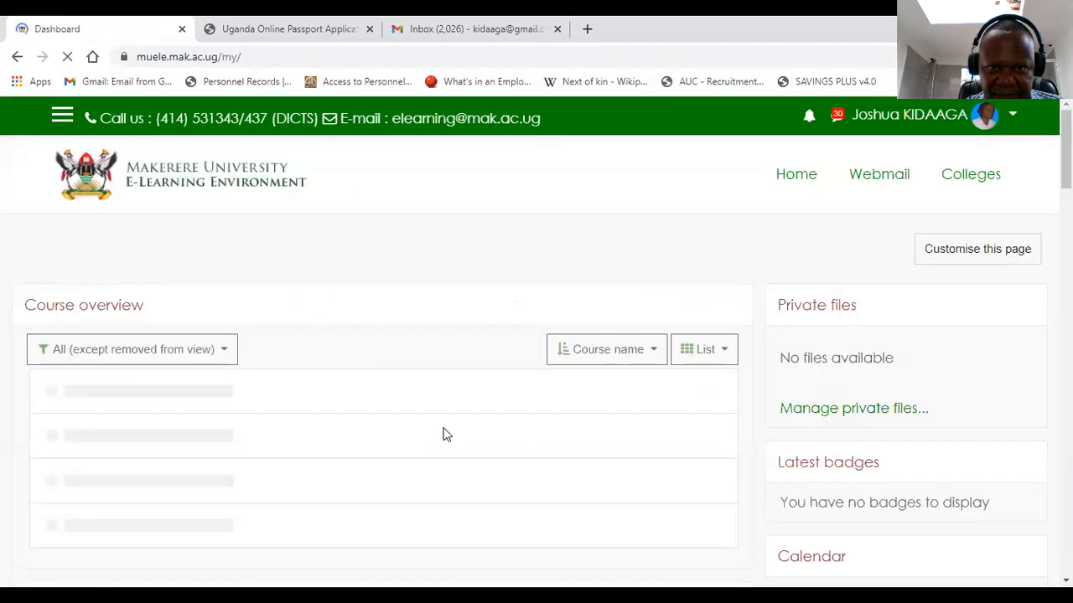
scroll(446, 434, "down", 2)
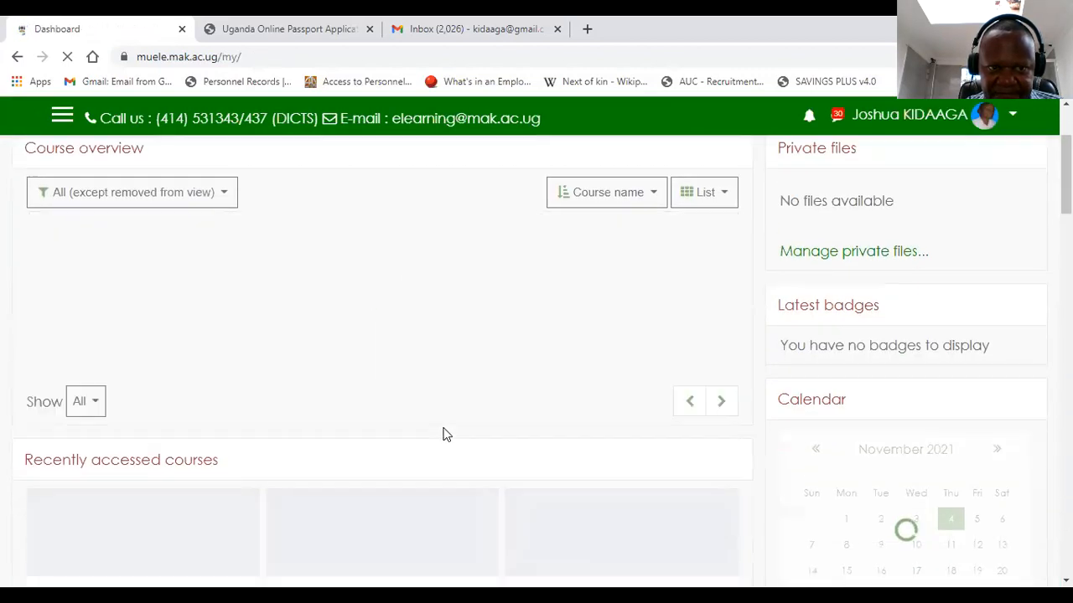
scroll(445, 434, "down", 1)
scroll(444, 433, "down", 2)
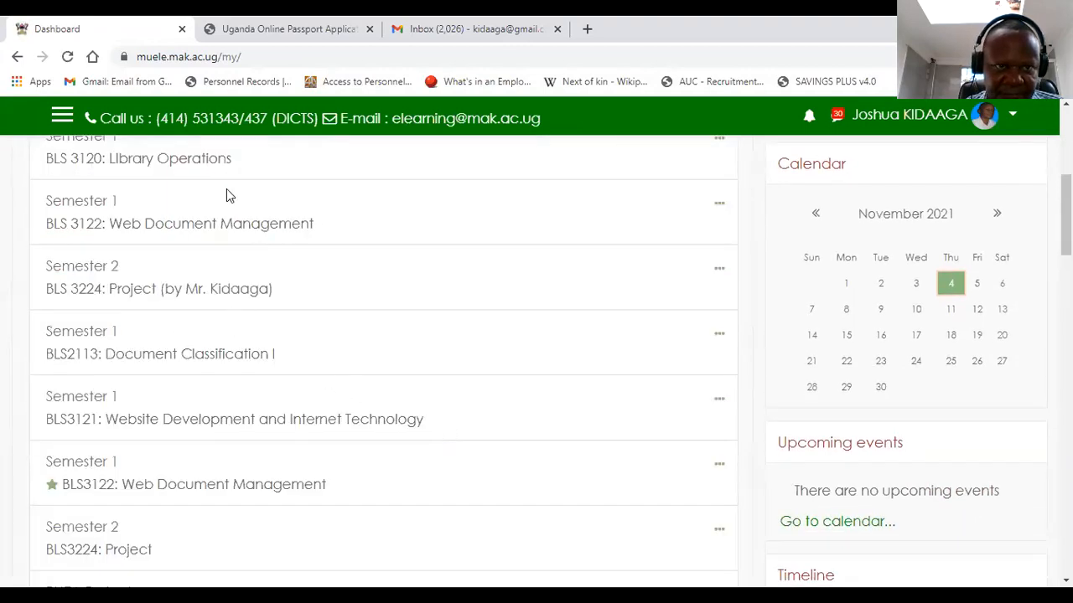
scroll(228, 471, "up", 4)
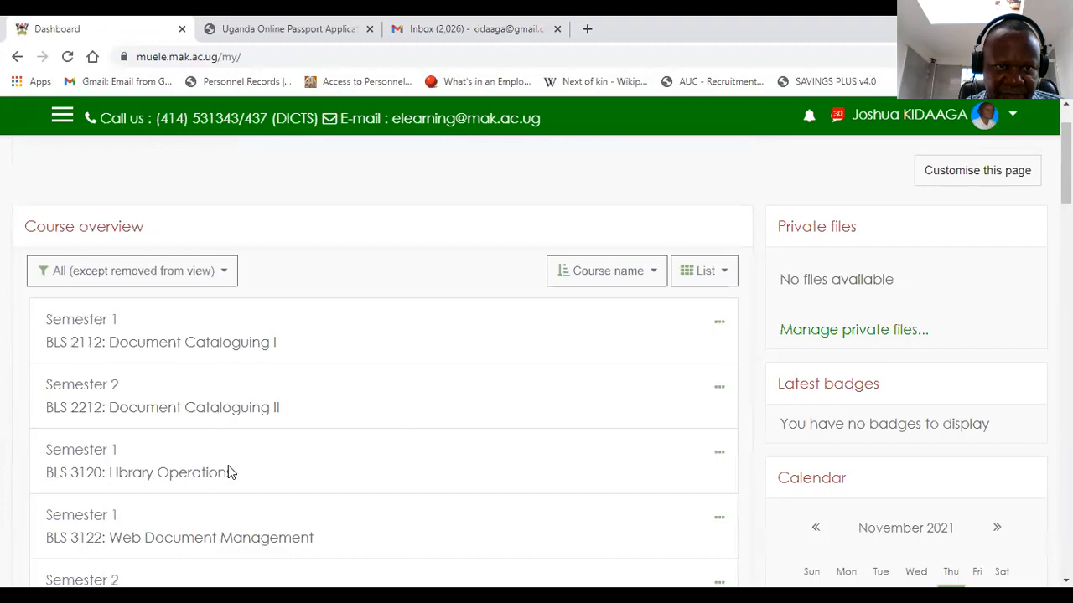
Step: Open BLS 2212: Document Cataloguing II and scroll its weekly topics down to 9 and 16 November
left_click(130, 411)
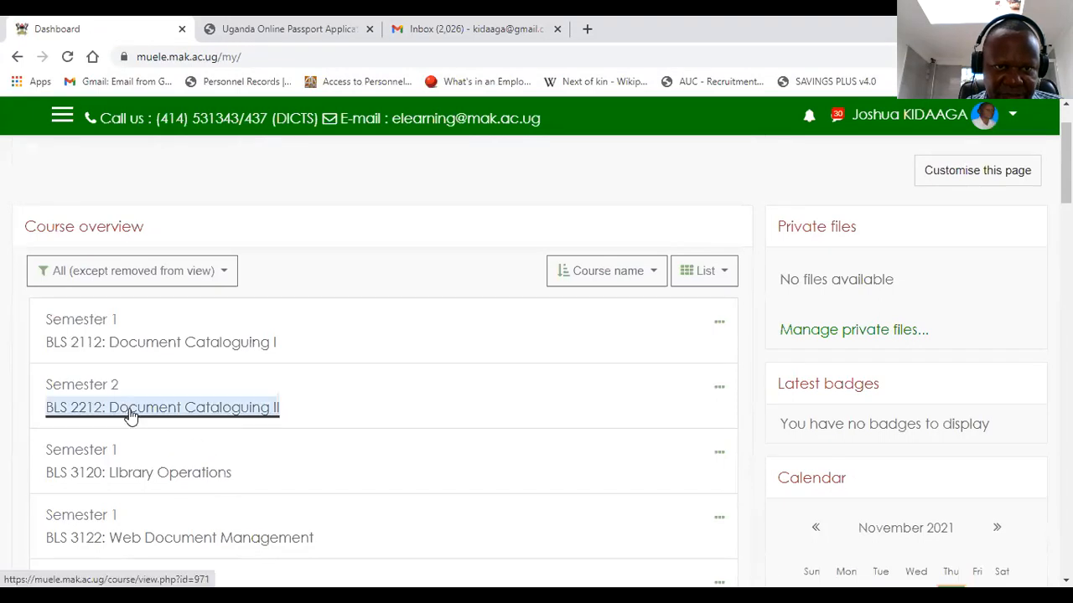
scroll(464, 400, "down", 2)
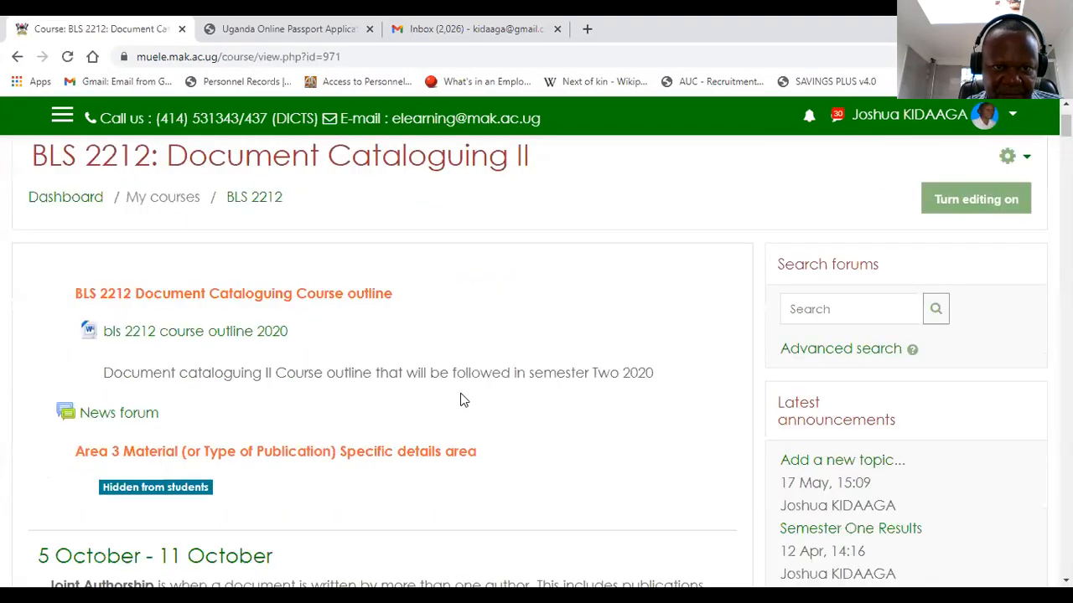
scroll(460, 399, "down", 4)
scroll(462, 389, "down", 7)
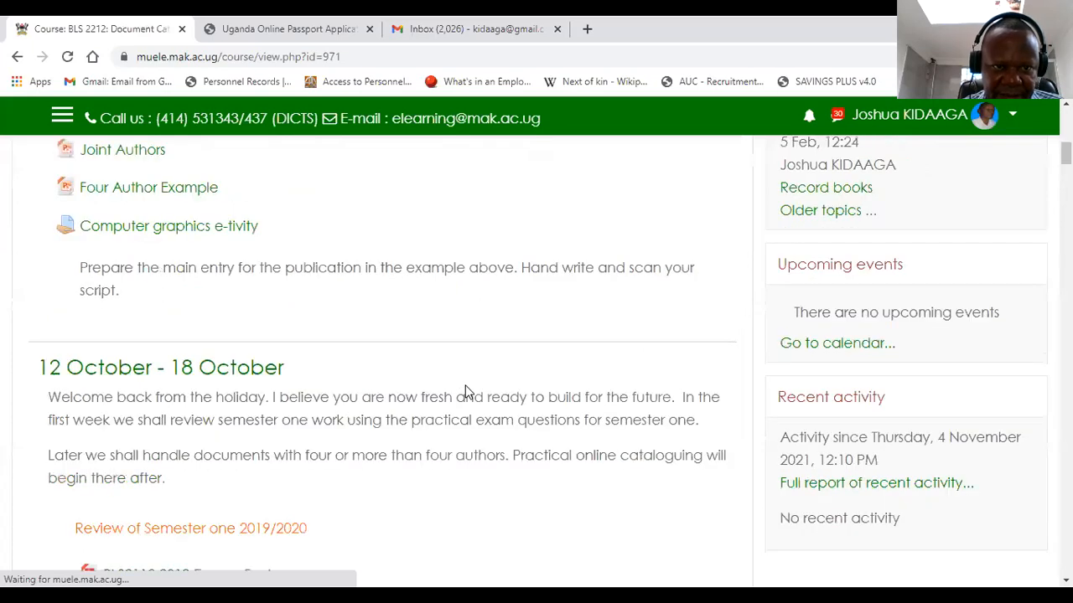
scroll(468, 392, "down", 7)
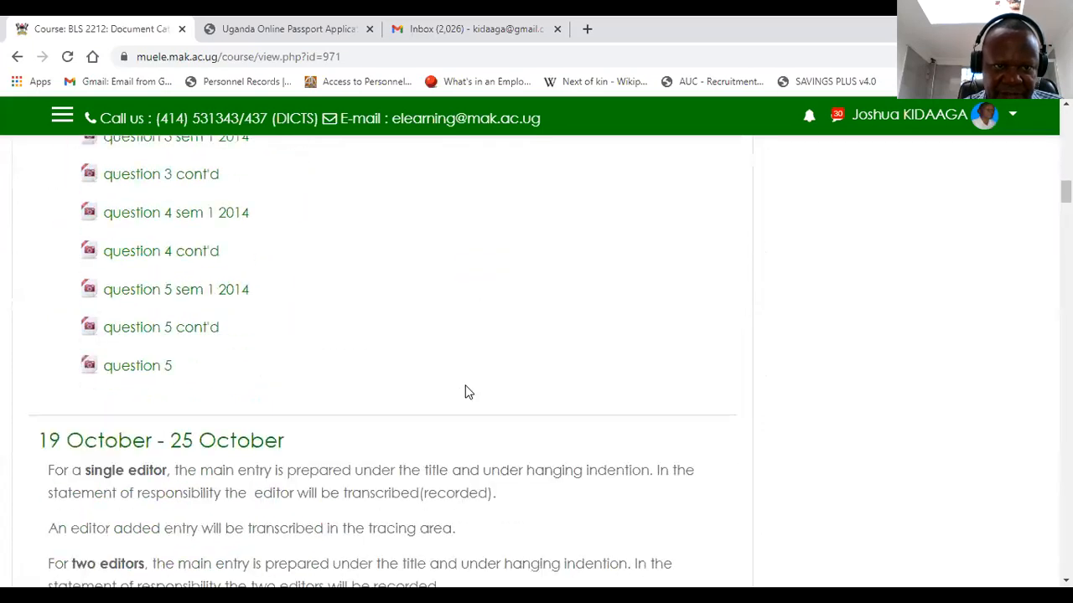
scroll(468, 393, "down", 3)
scroll(468, 393, "down", 3)
scroll(468, 392, "up", 8)
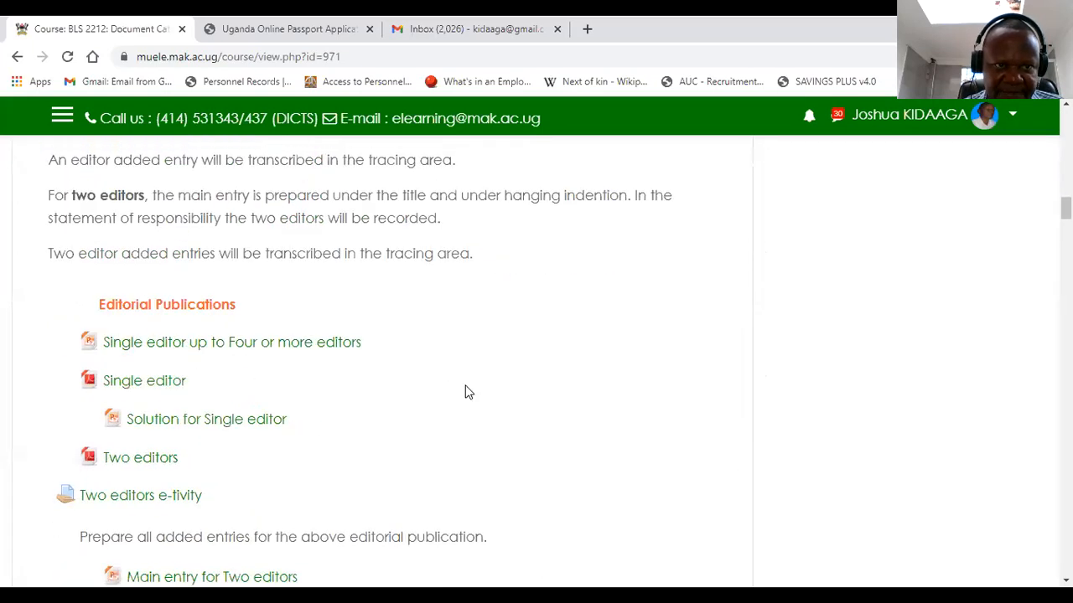
scroll(467, 392, "down", 1)
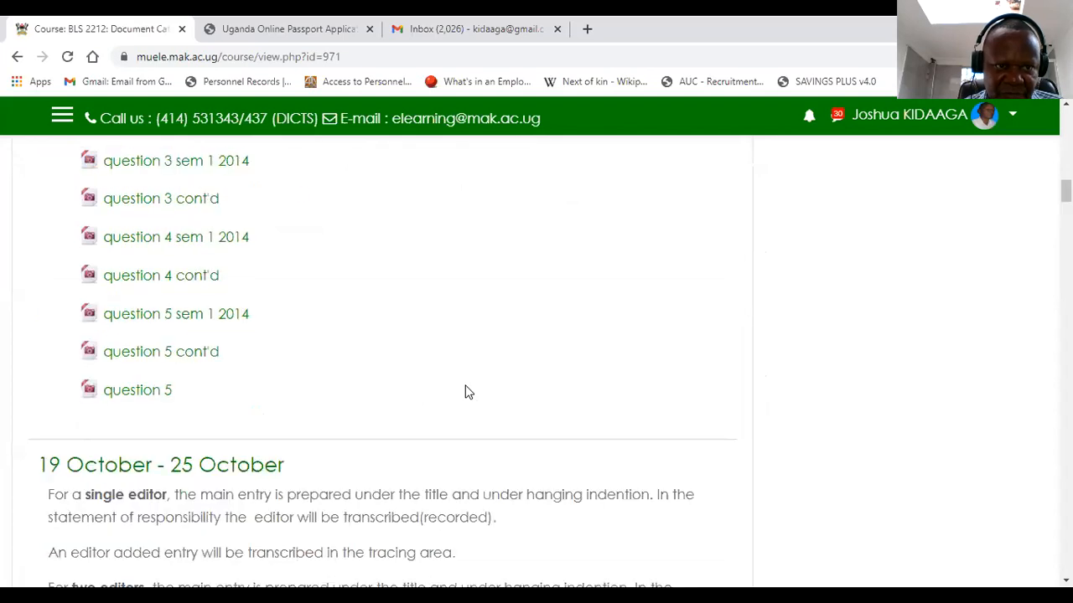
scroll(467, 393, "down", 8)
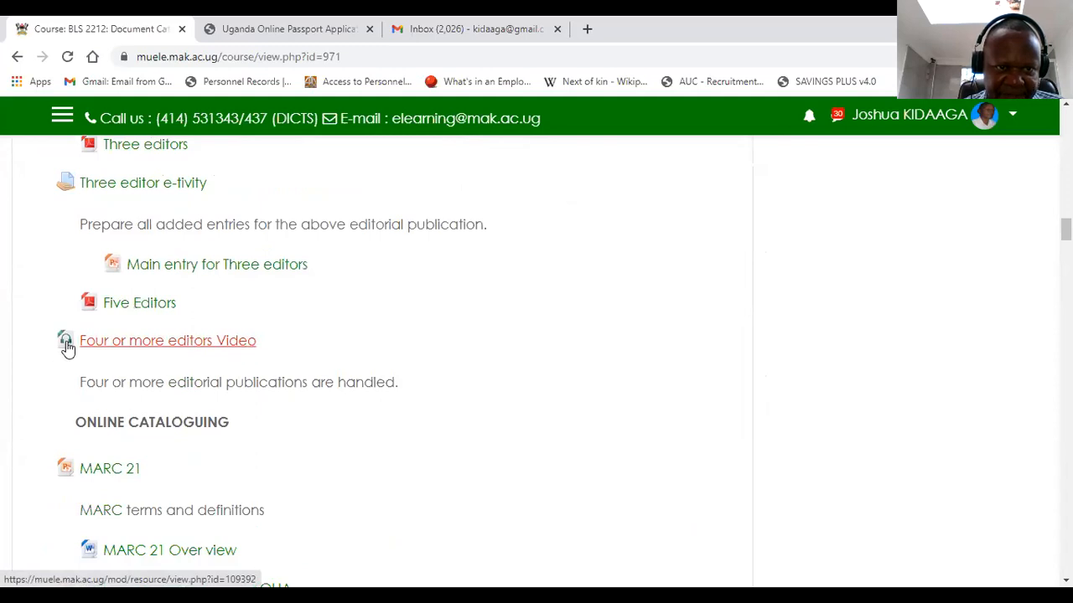
scroll(229, 407, "down", 4)
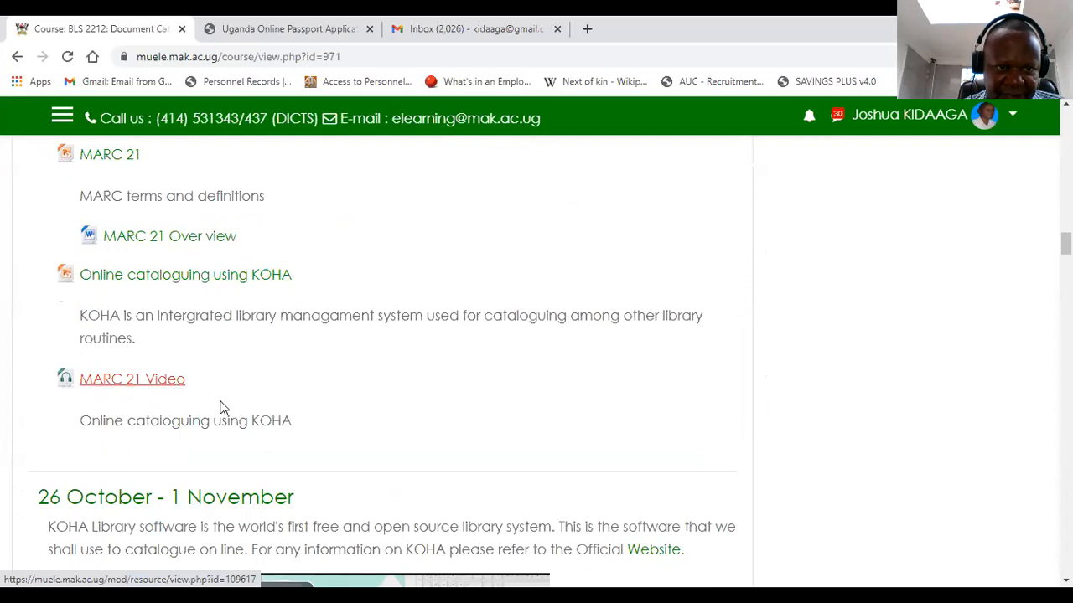
scroll(222, 407, "down", 4)
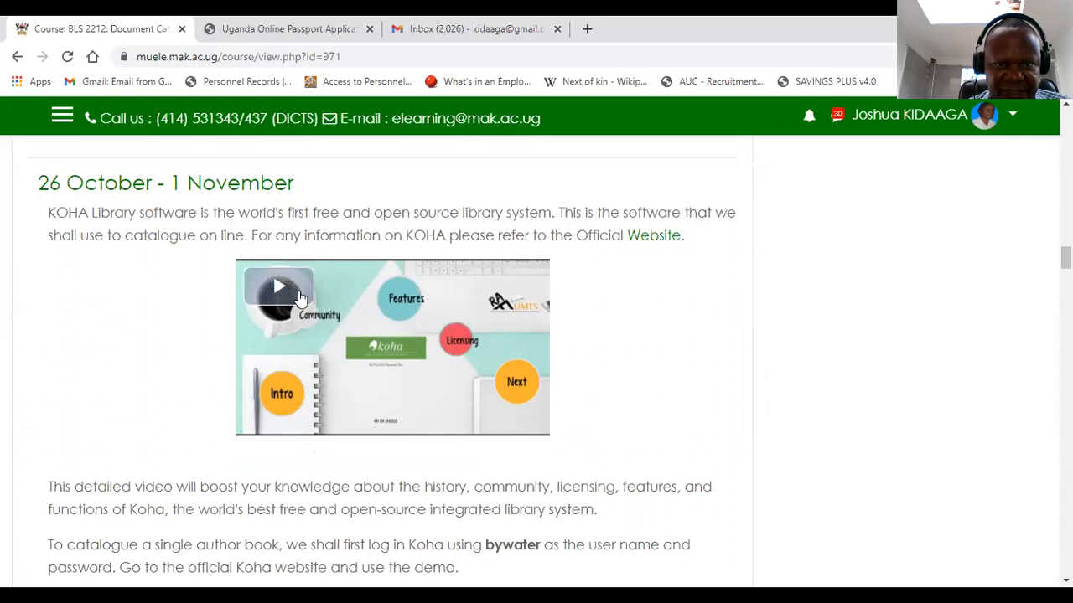
scroll(300, 297, "down", 4)
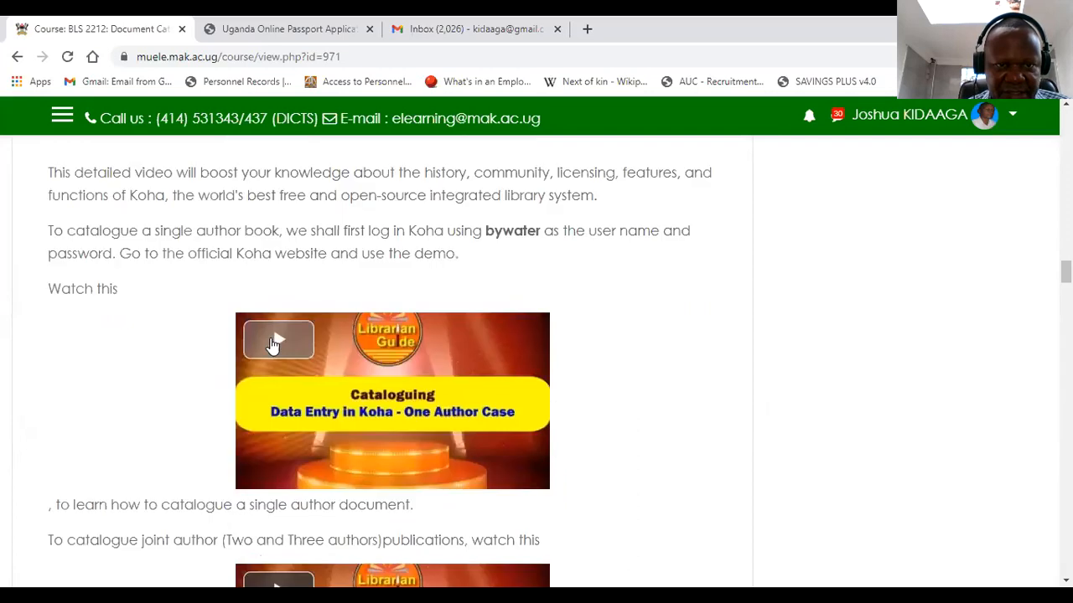
scroll(273, 343, "down", 2)
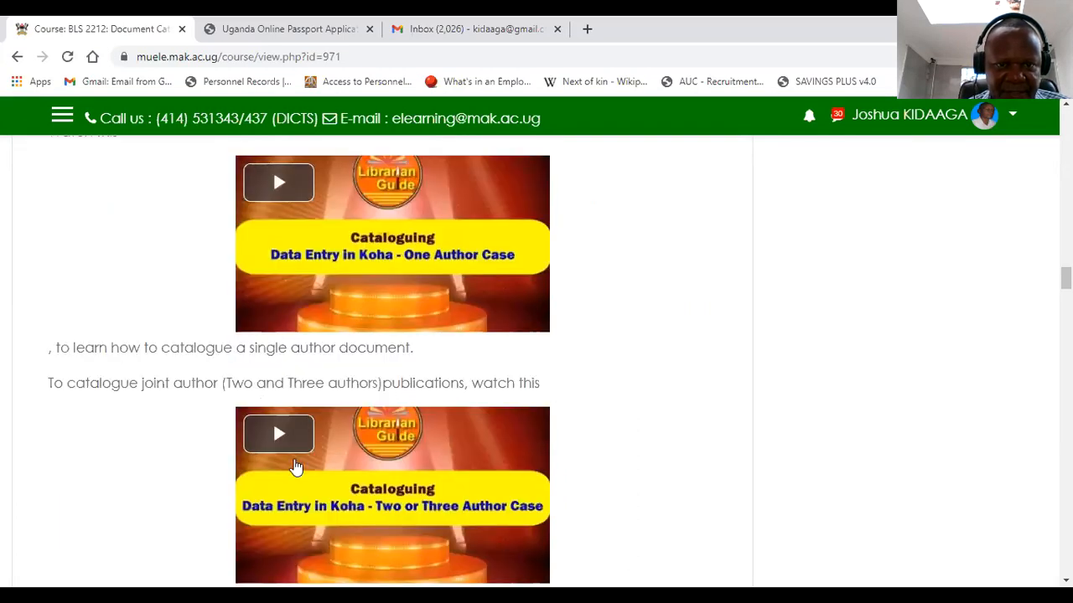
scroll(287, 453, "down", 3)
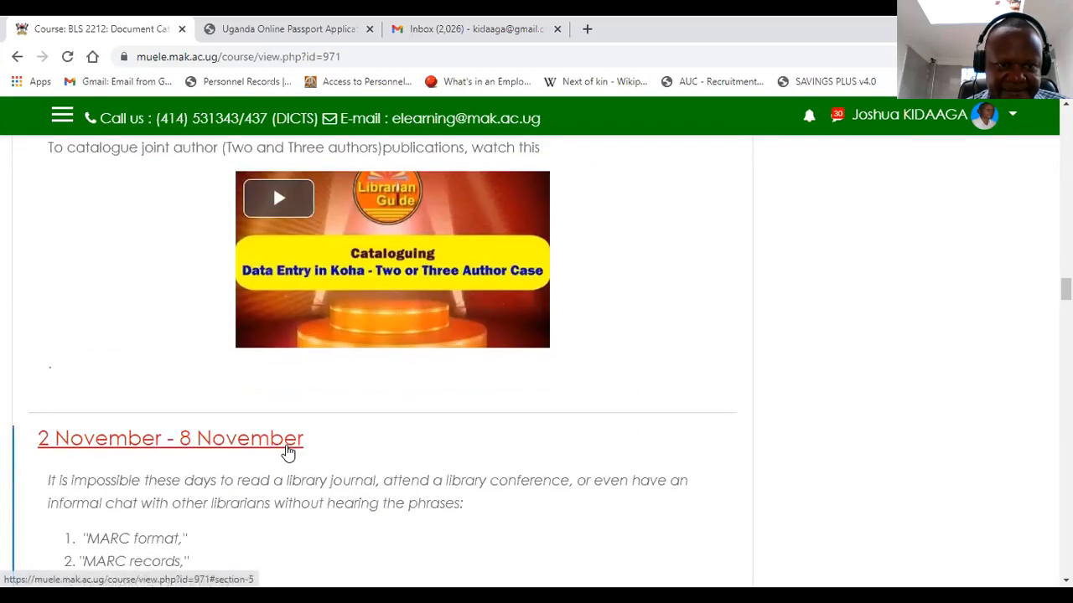
scroll(289, 443, "down", 2)
scroll(289, 443, "down", 3)
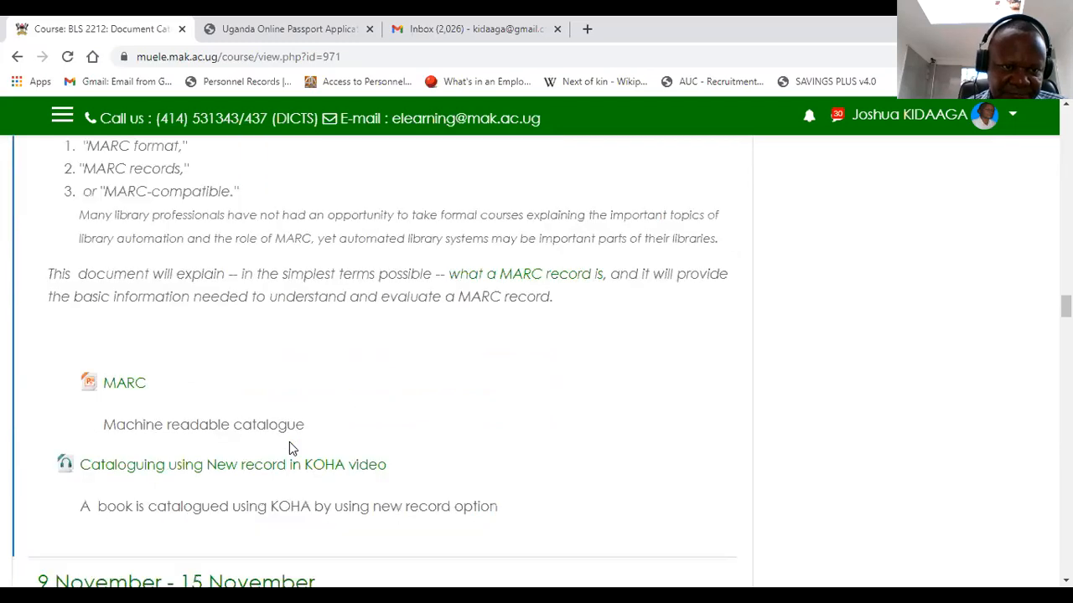
scroll(139, 388, "down", 1)
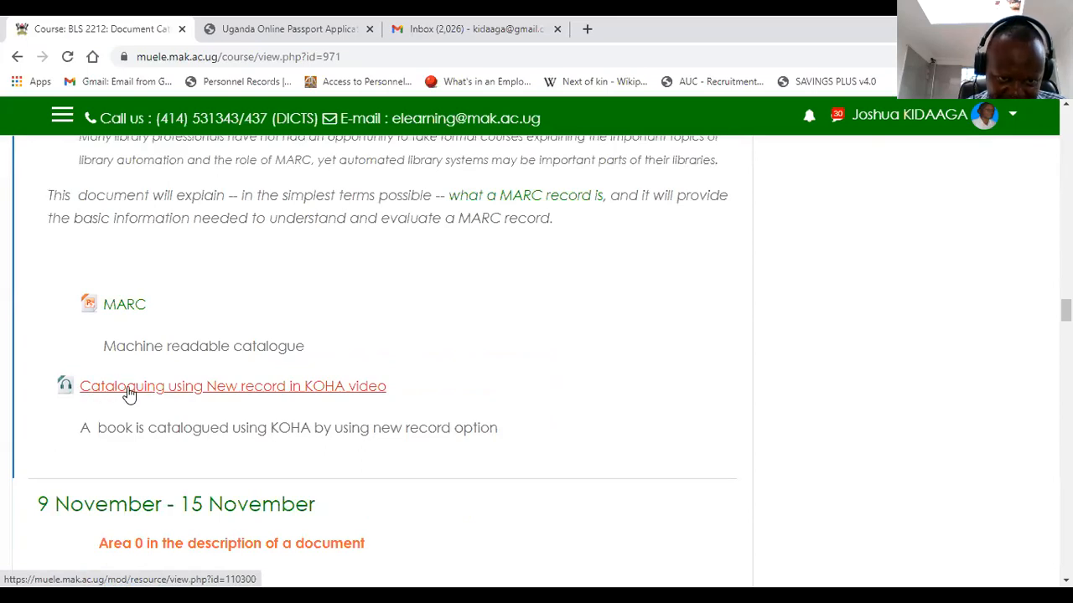
scroll(350, 423, "down", 2)
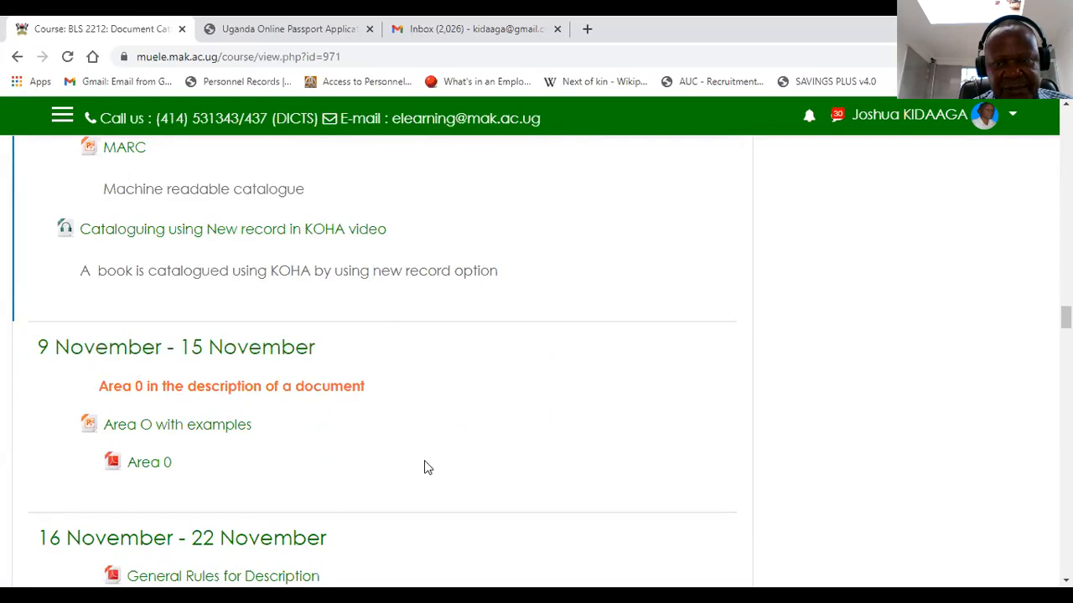
scroll(637, 409, "down", 2)
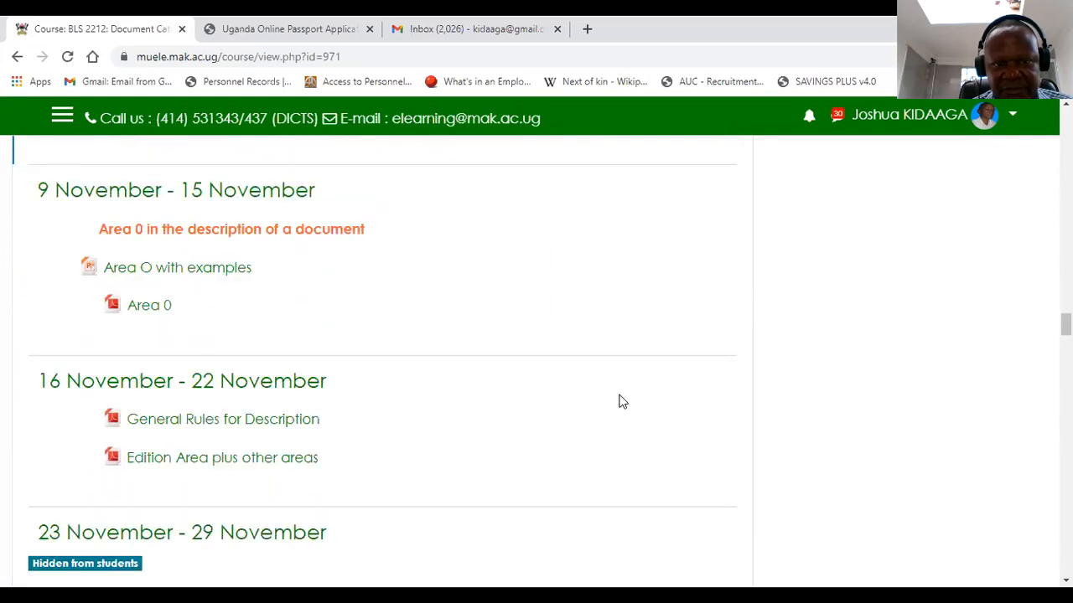